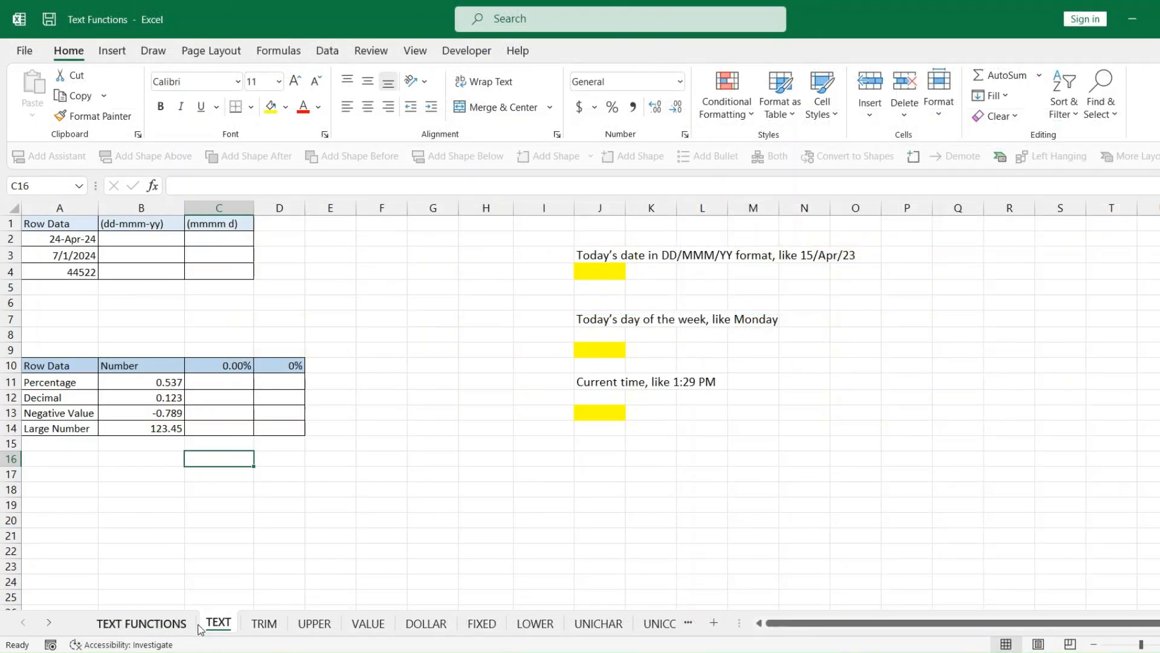
Step: Enter =TEXT(A2,"dd-mmm-yy") in cell B2 and fill the formula down through B4
left_click(89, 237)
left_click(164, 227)
left_click(218, 224)
left_click(160, 238)
type("=")
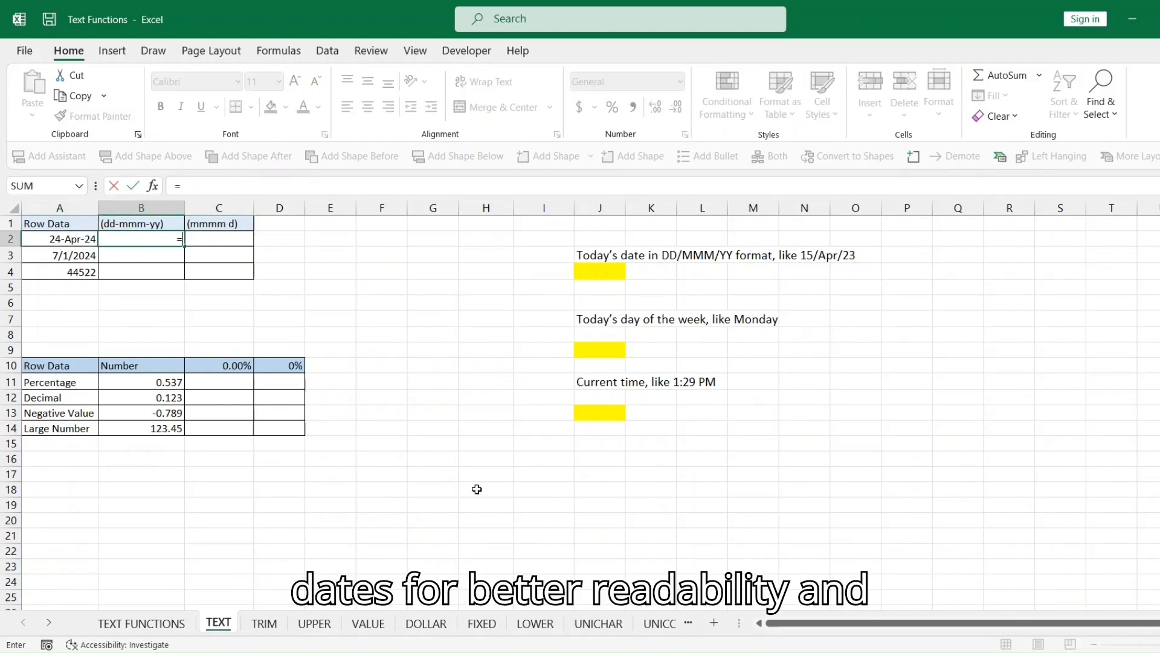
type("TEXT(A2")
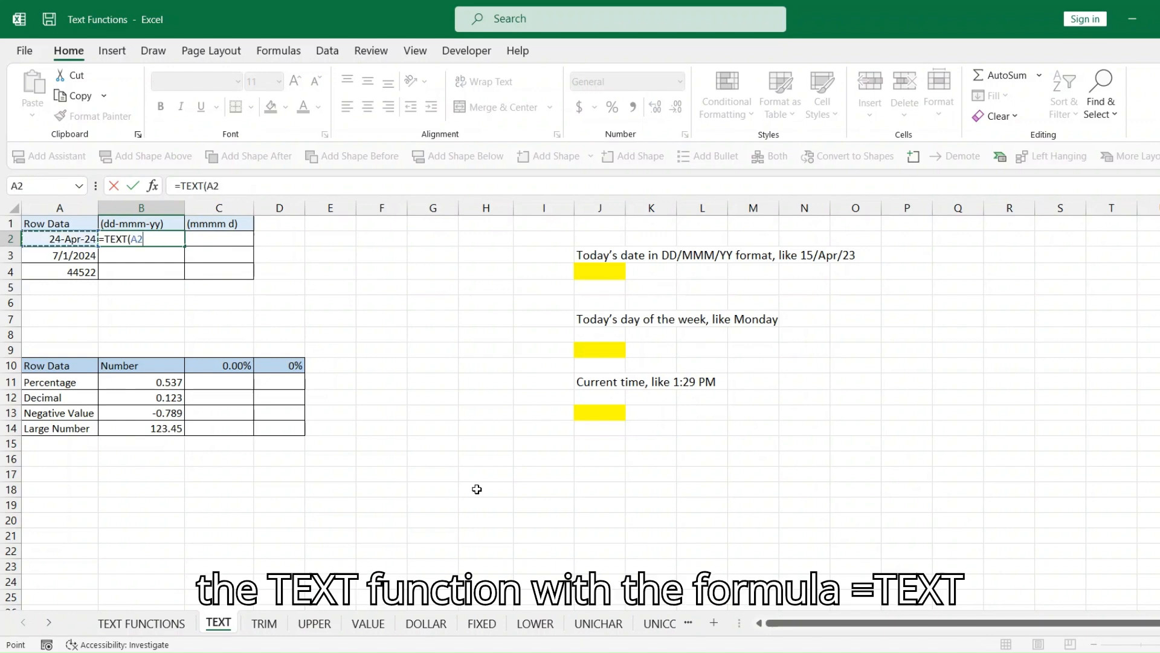
type(", dd-mmm-yy\"")
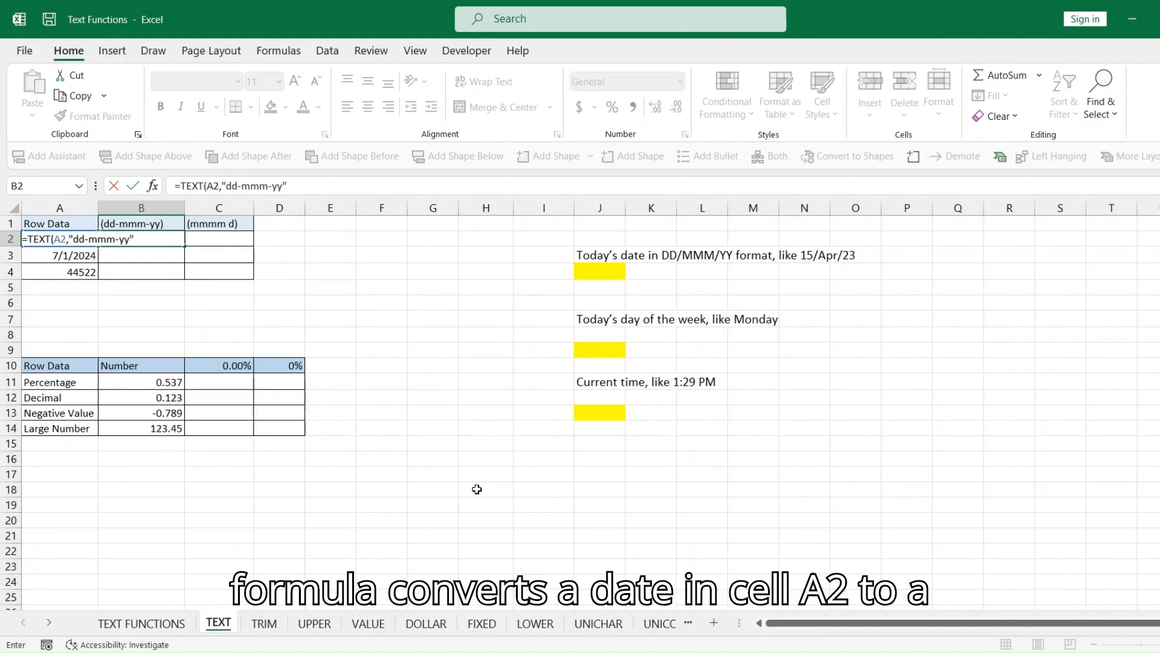
key("Return")
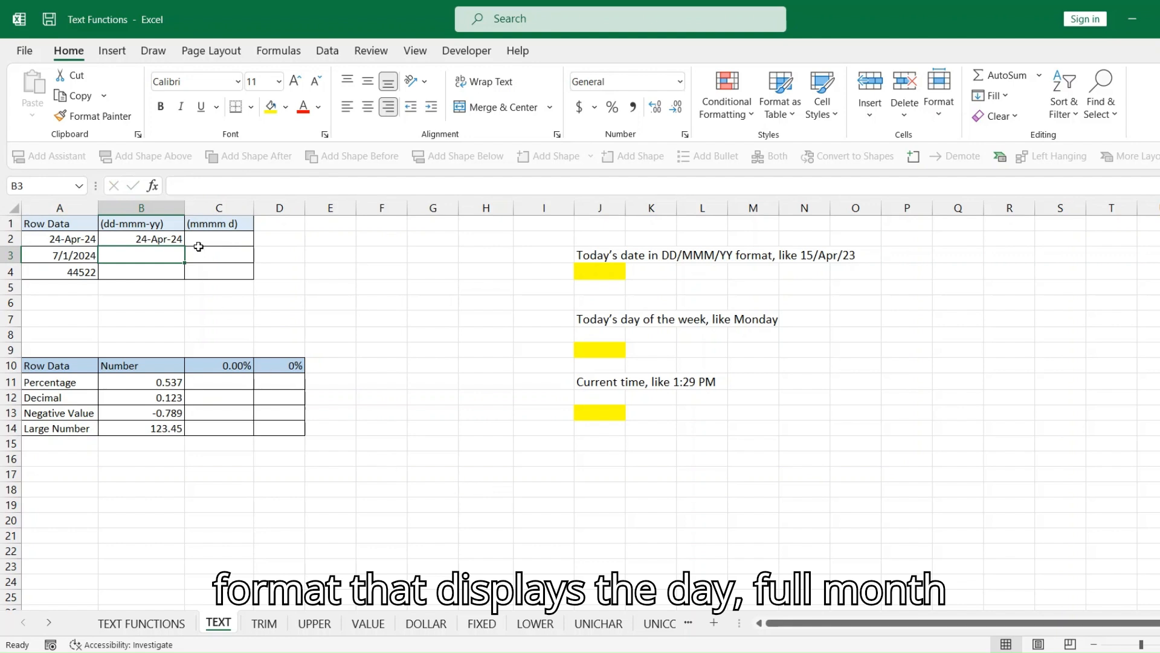
left_click(173, 236)
double_click(184, 246)
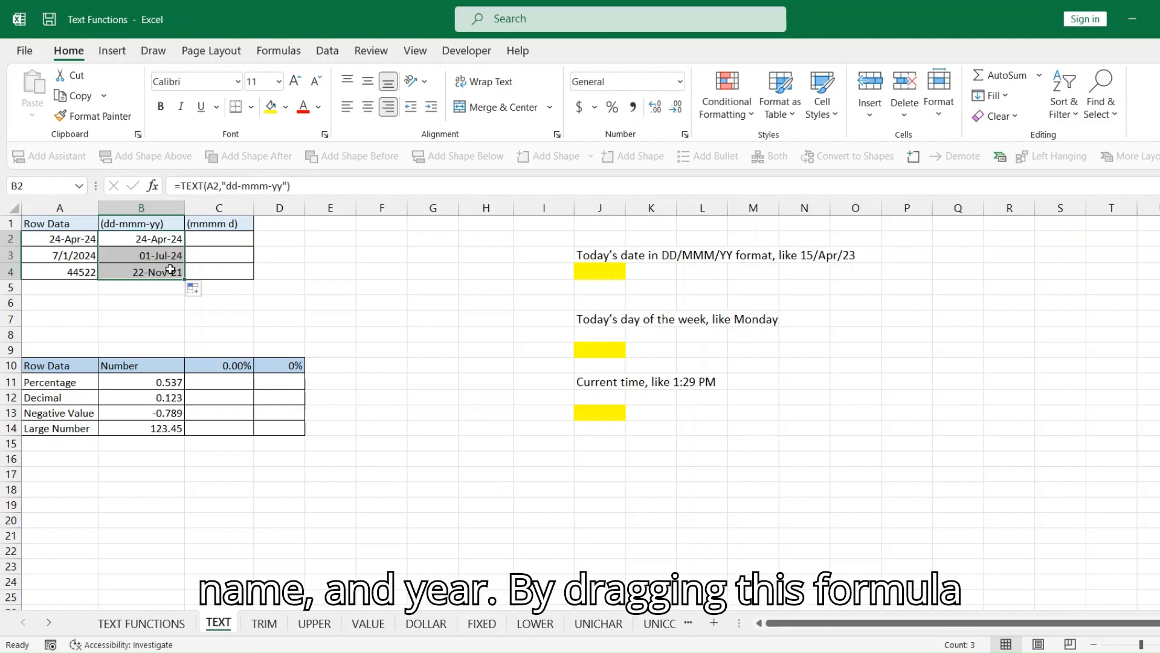
Step: Change the format code in B2's TEXT formula to "dd-mmmm-yy" for full month names
left_click(163, 238)
double_click(163, 238)
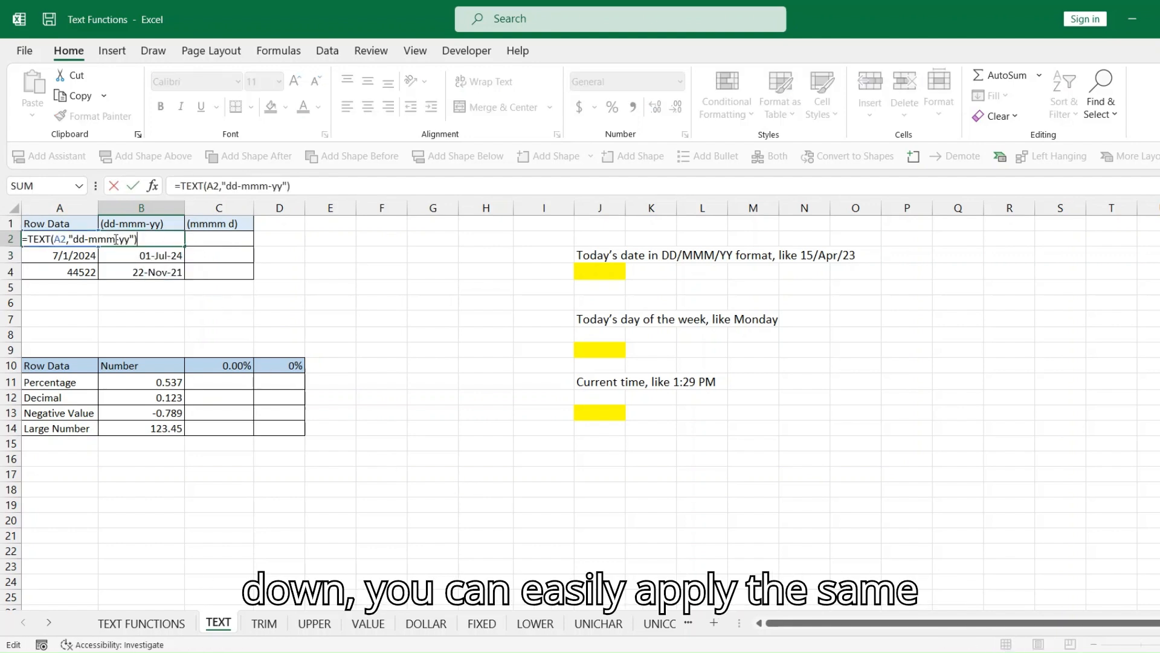
type("m")
key("ctrl+Return")
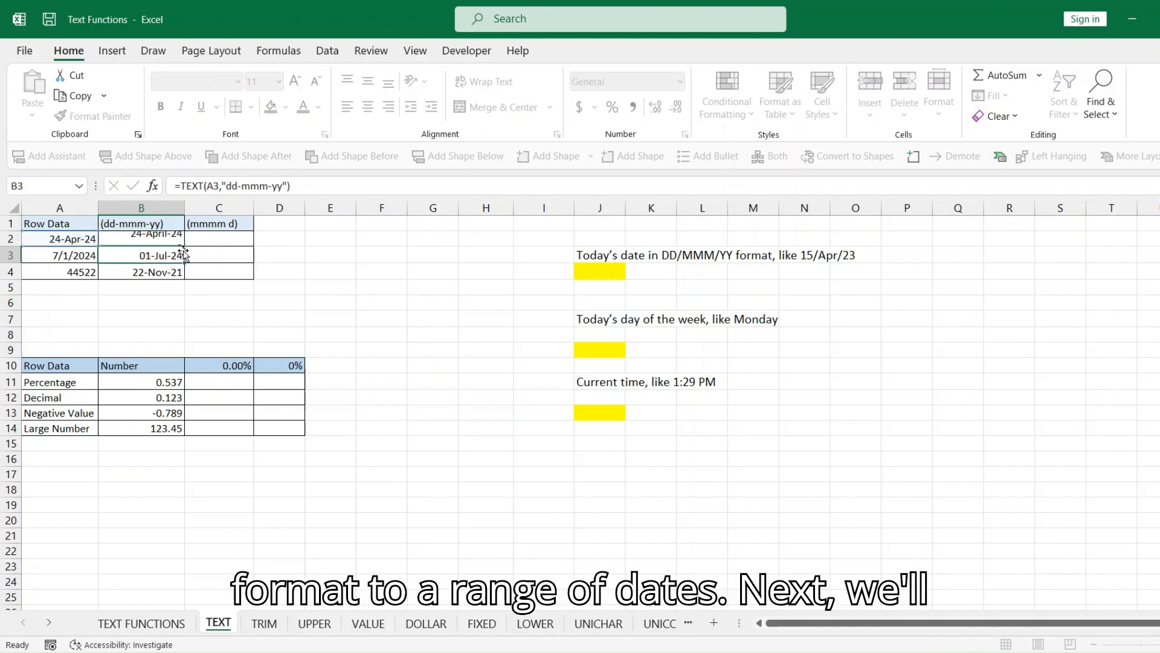
Step: Try filling the edited B2 formula down through B4, and undo the fill
left_click_drag(187, 246, 187, 277)
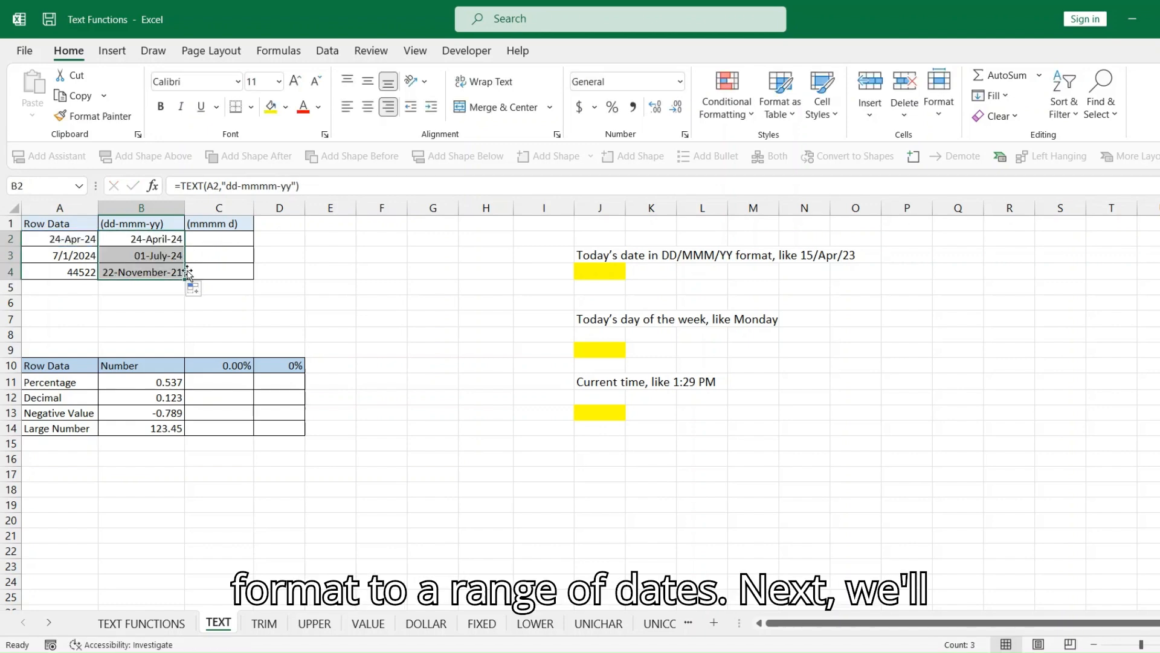
left_click(151, 289)
key("ctrl+z")
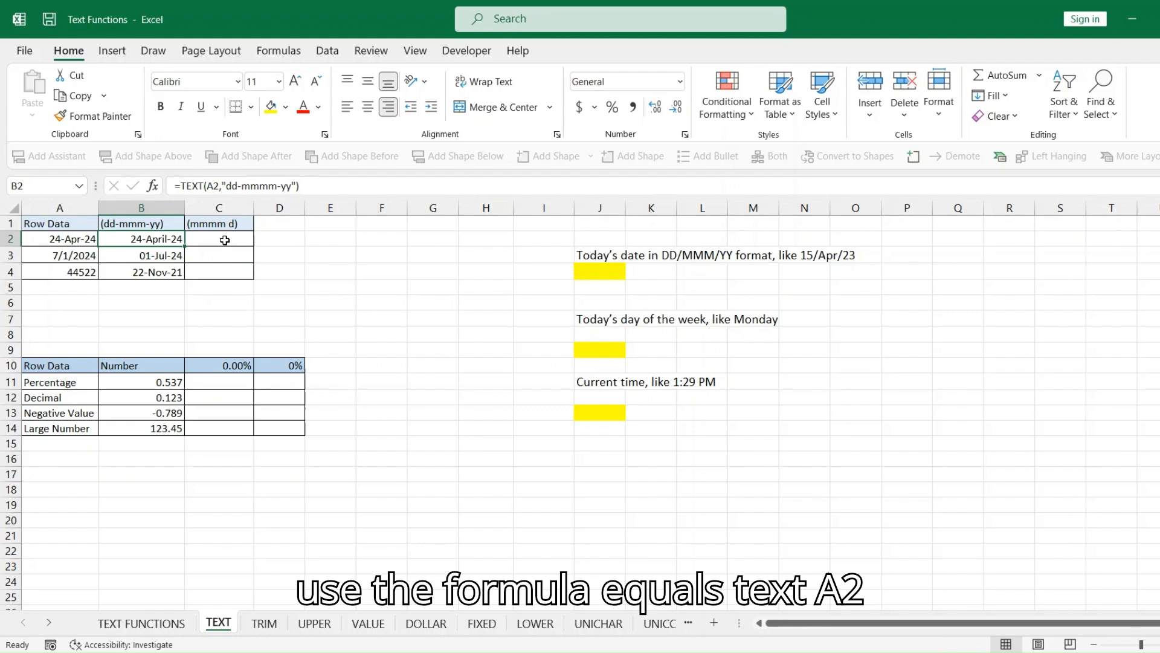
Step: Enter =TEXT(A2,"mmmm d") in cell C2 to show the first date as month name and day
left_click(212, 226)
left_click(242, 243)
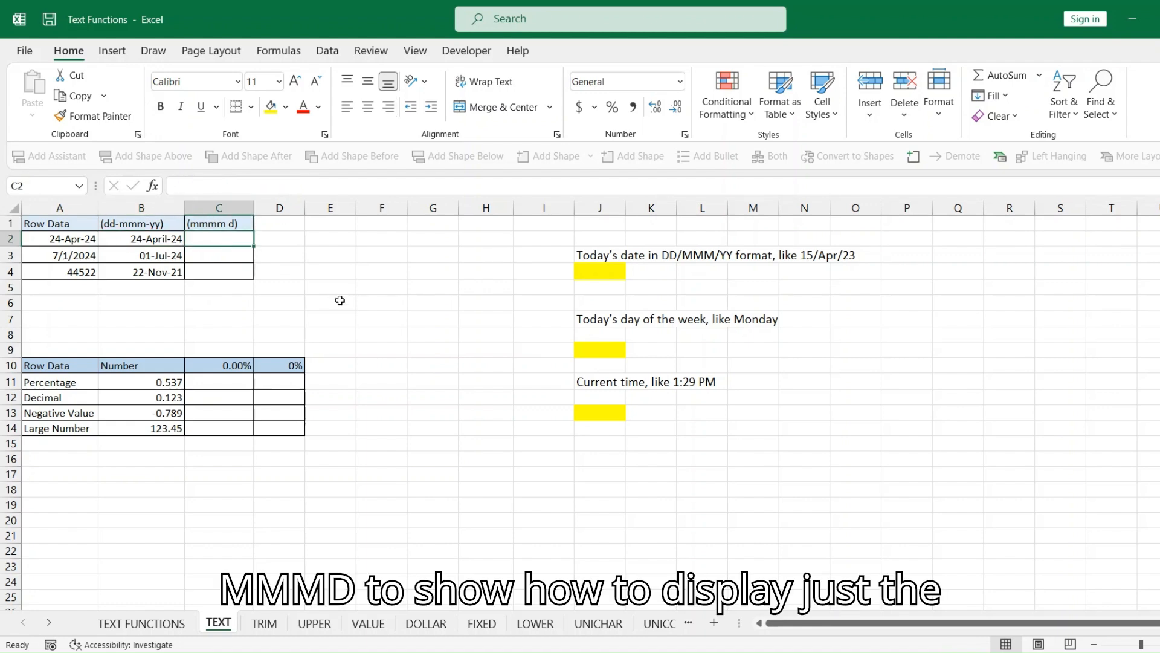
type("=TEXT(")
key("Left")
key("Left")
type(",")
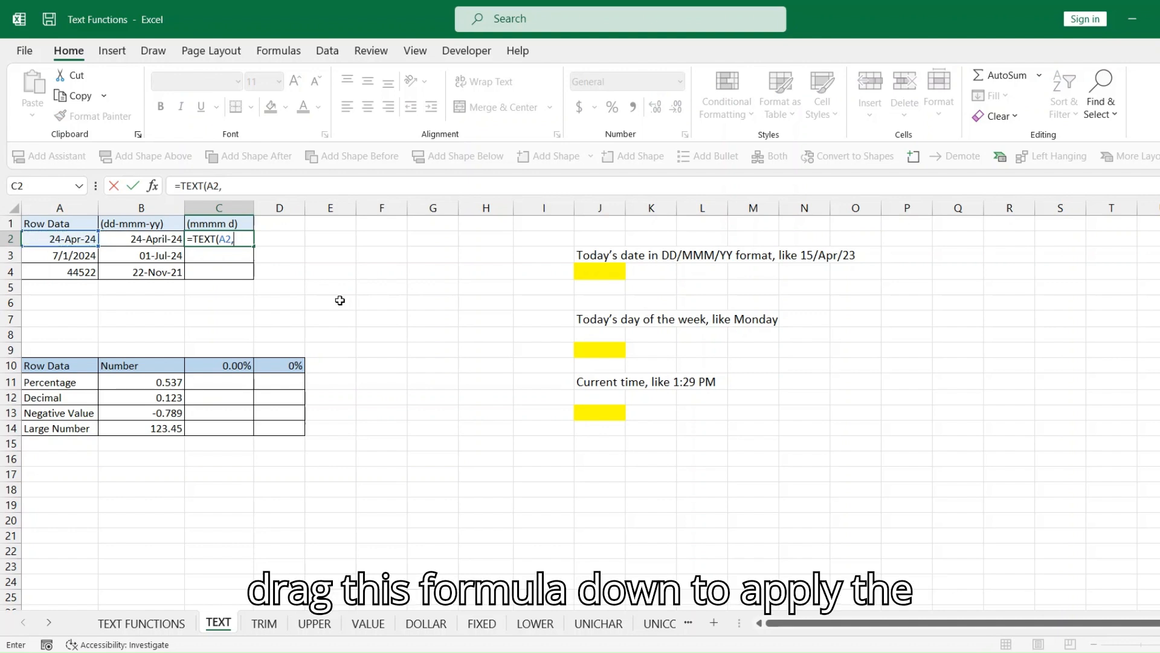
type("\"mm")
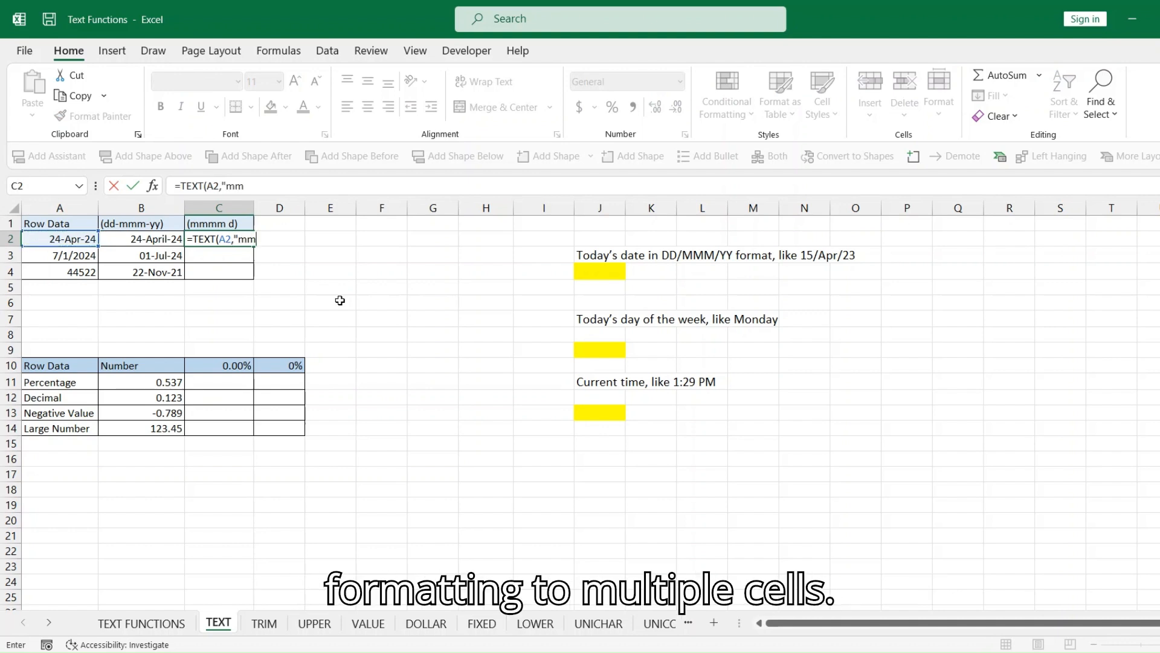
type("mm d\")")
key("Return")
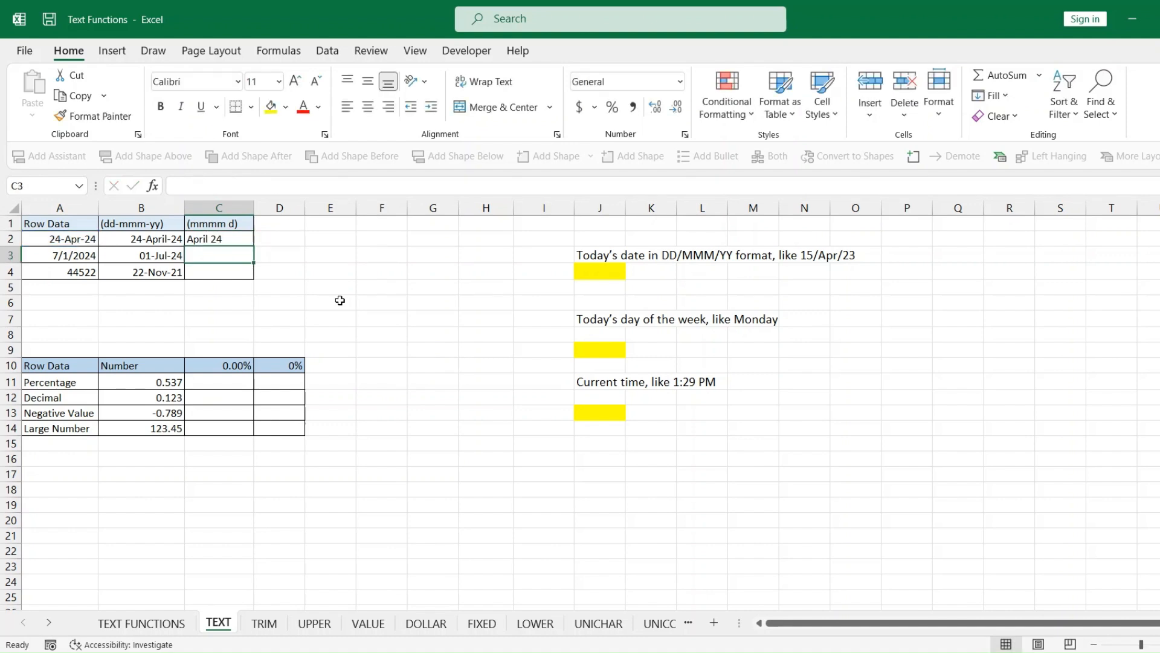
Step: Fill the C2 formula down through C4 and check the formula cells
key("Up")
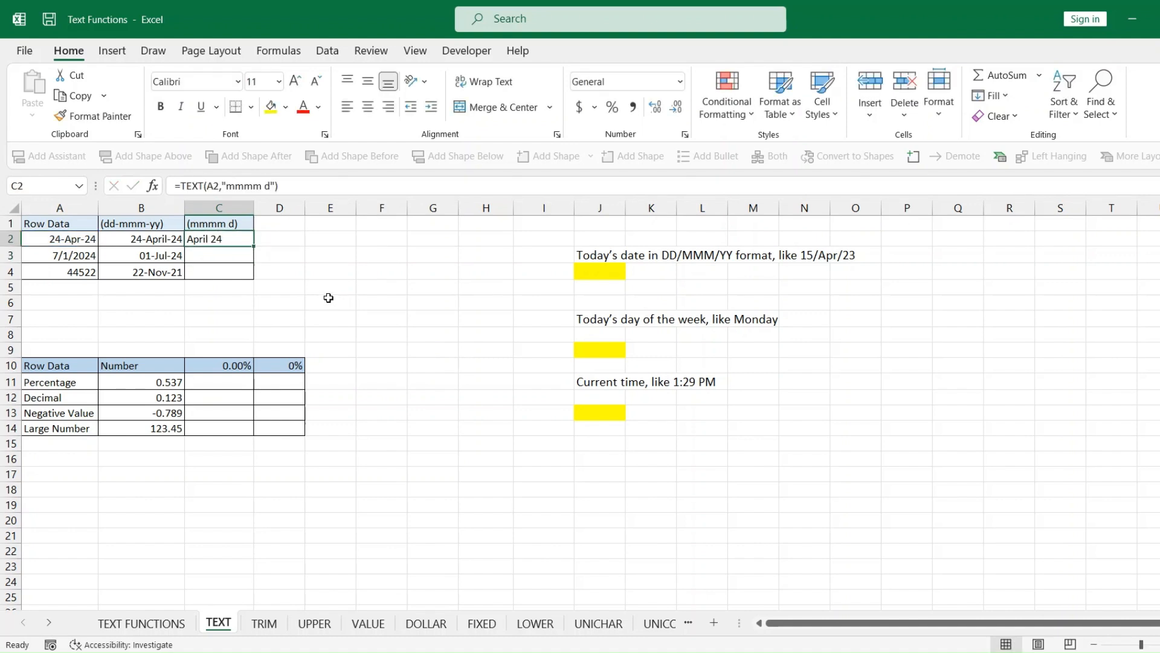
double_click(253, 246)
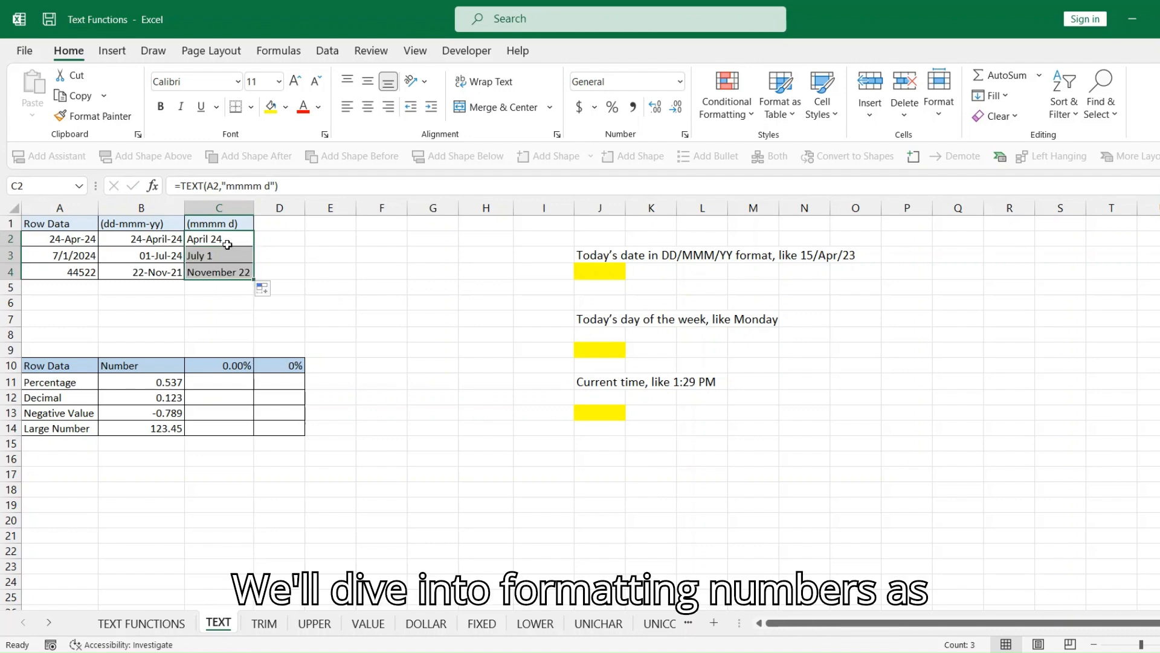
left_click(226, 242)
left_click(230, 255)
left_click(244, 273)
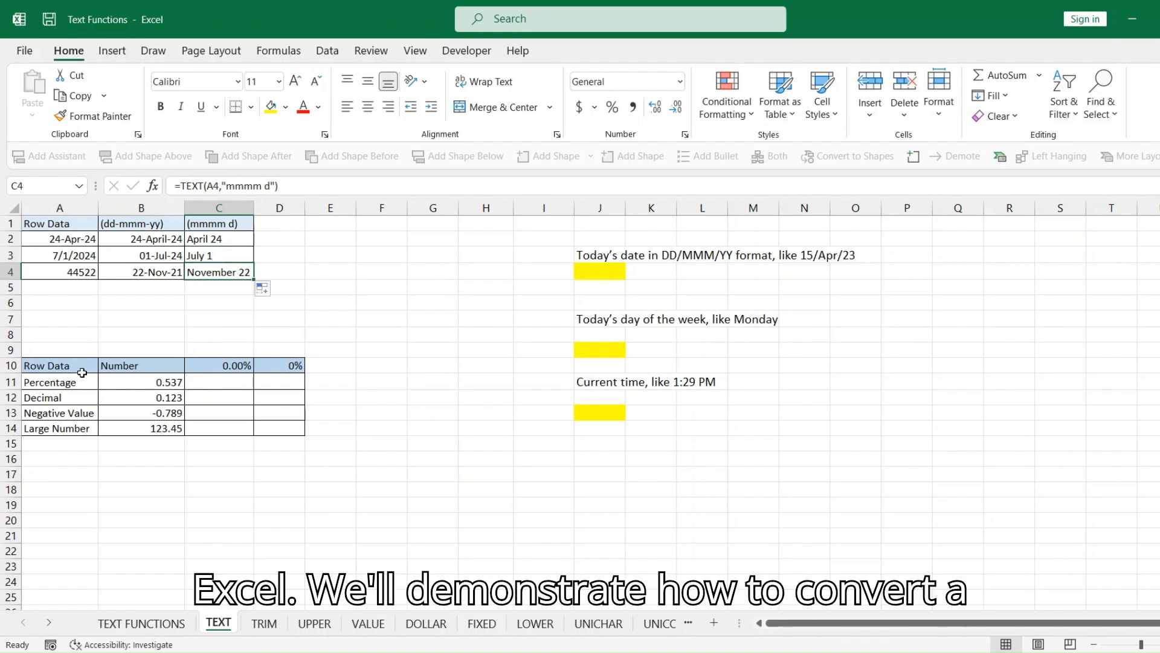
Step: Enter =TEXT(B11,"0,00%") in cell C11 to convert the Percentage row's number
left_click(67, 379)
left_click(148, 380)
left_click(149, 365)
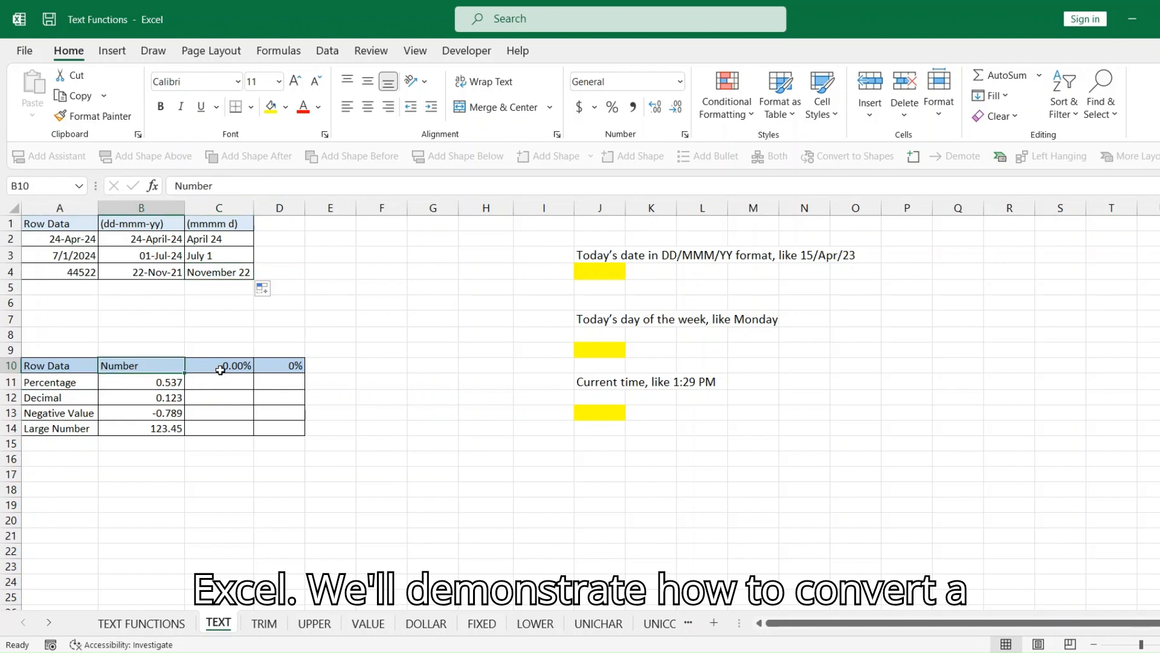
left_click(245, 364)
left_click(214, 379)
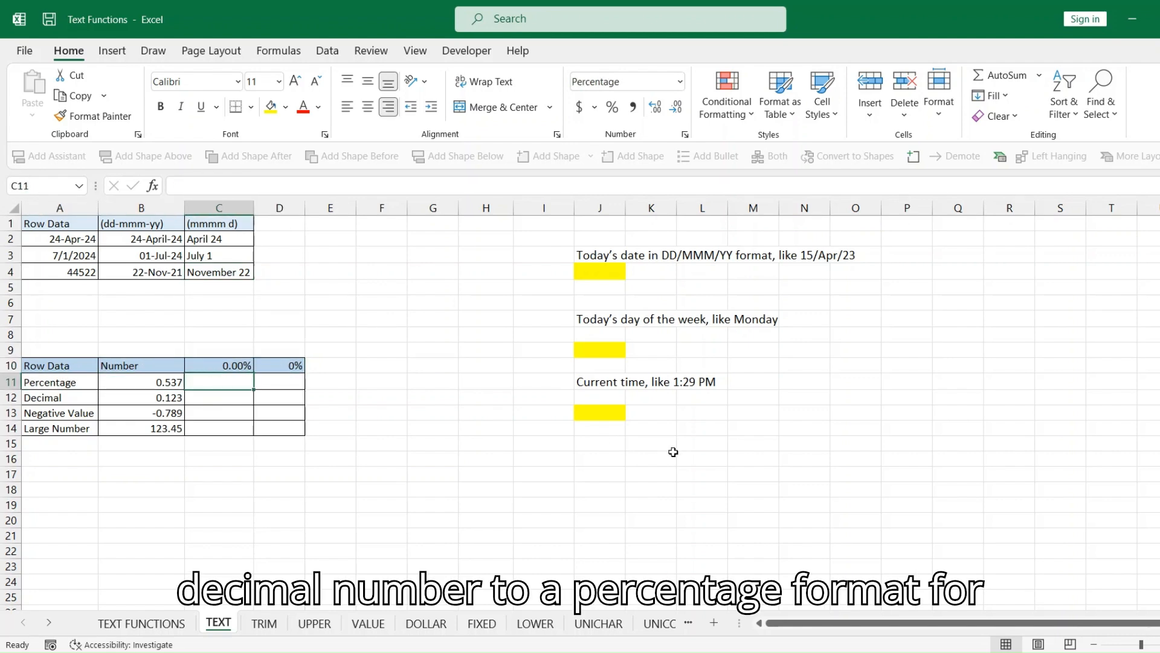
type("=TEXT")
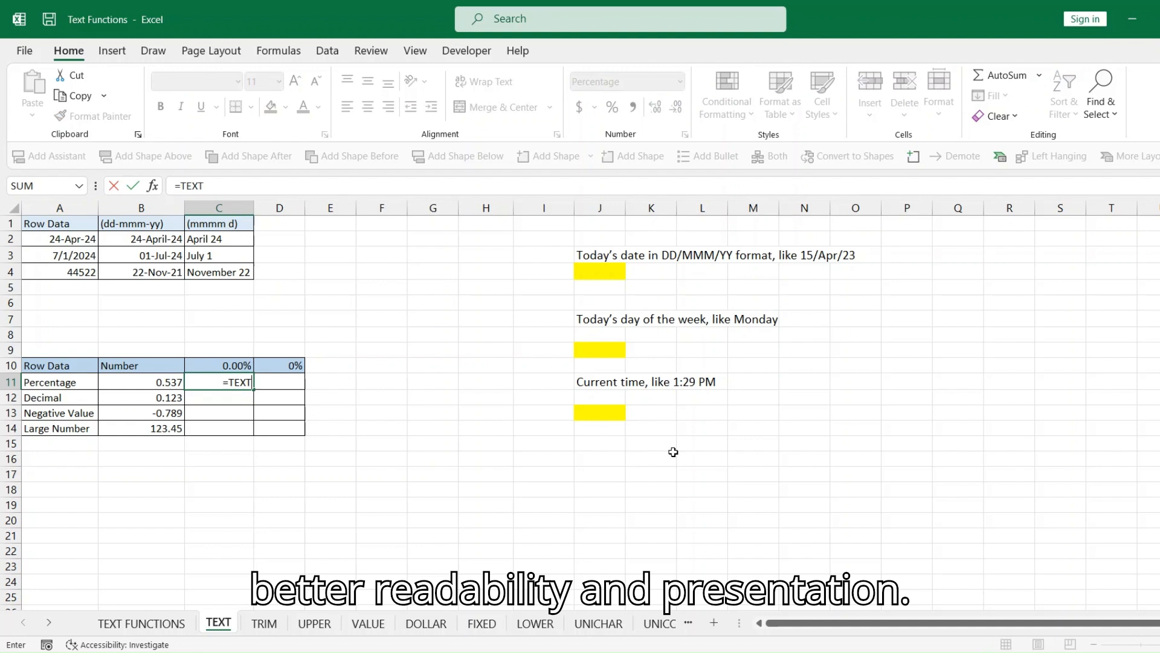
type("(")
key("Left")
type(",\"")
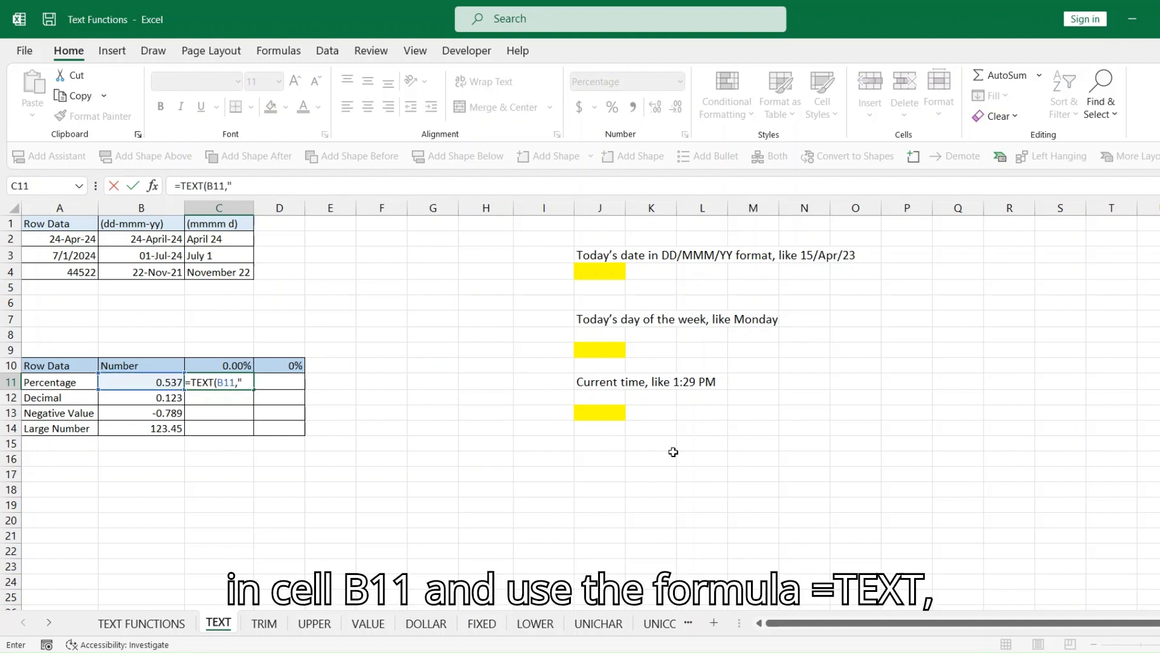
type("0,00")
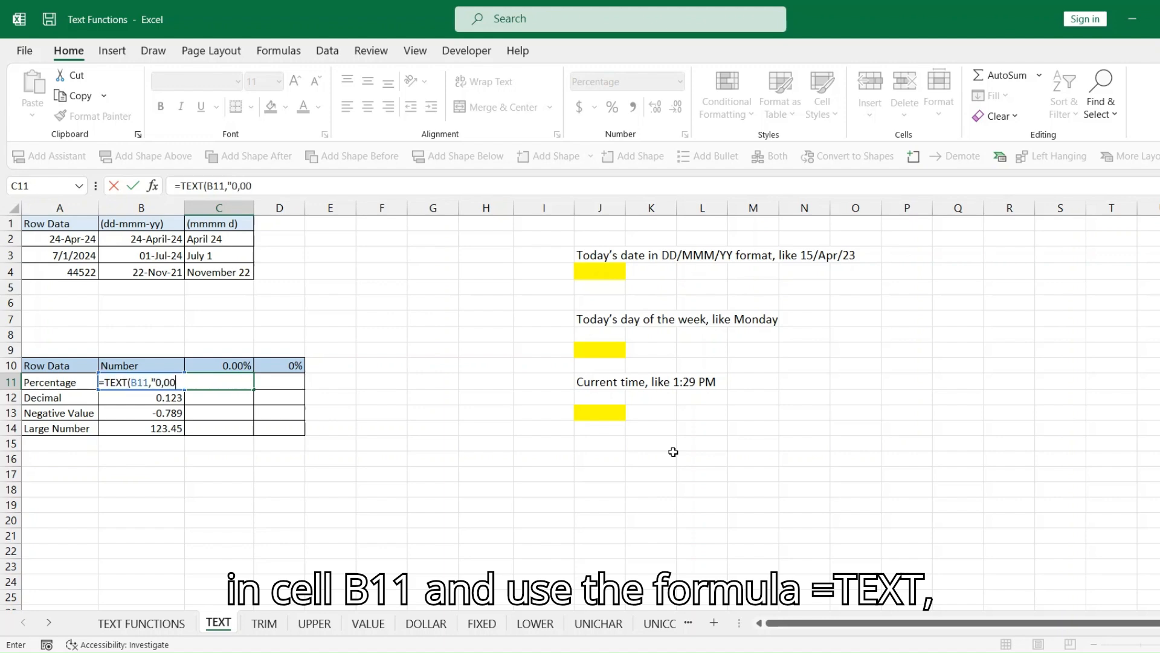
type("%\"")
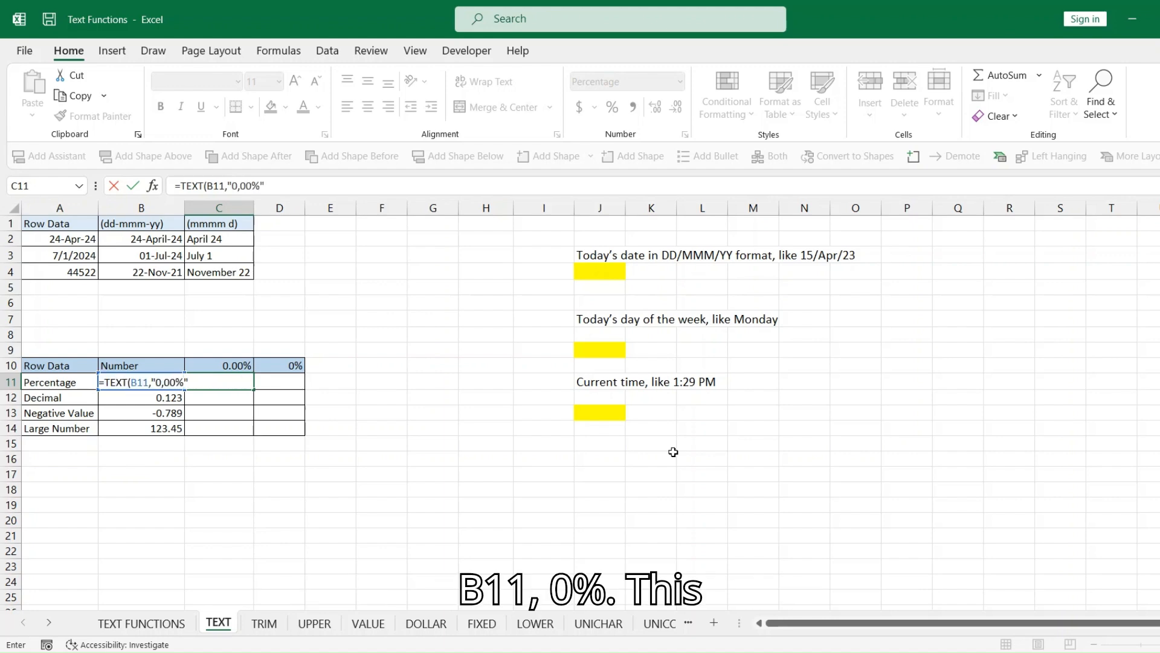
type(")")
key("Return")
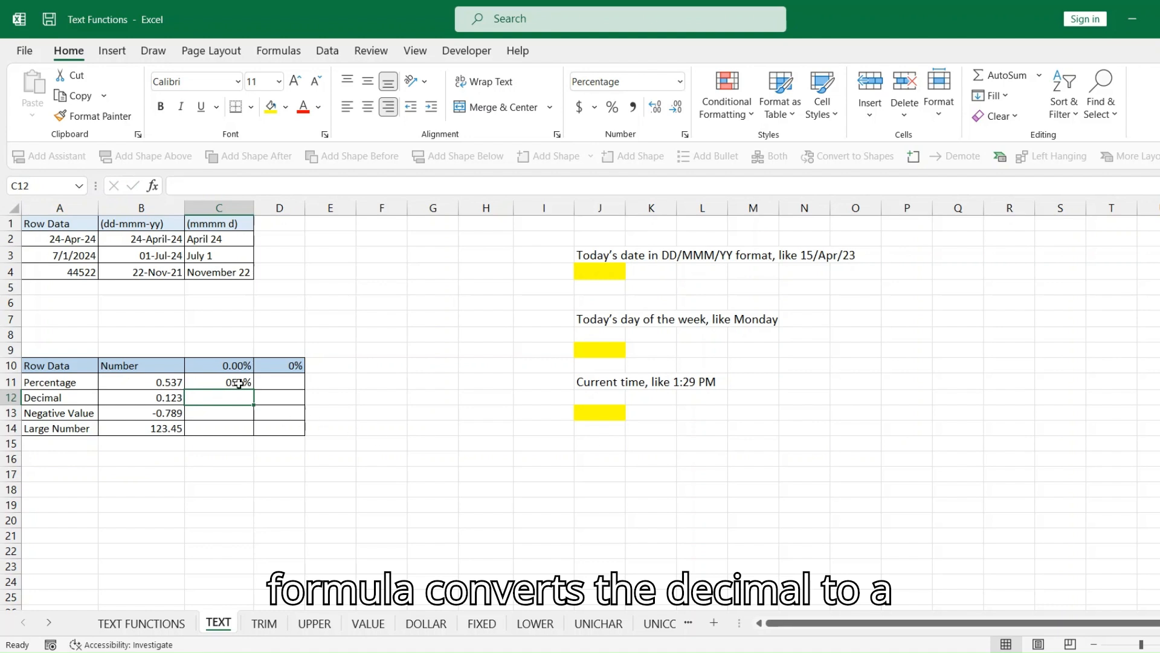
Step: Correct the format code in C11's TEXT formula to "0.00%"
double_click(239, 382)
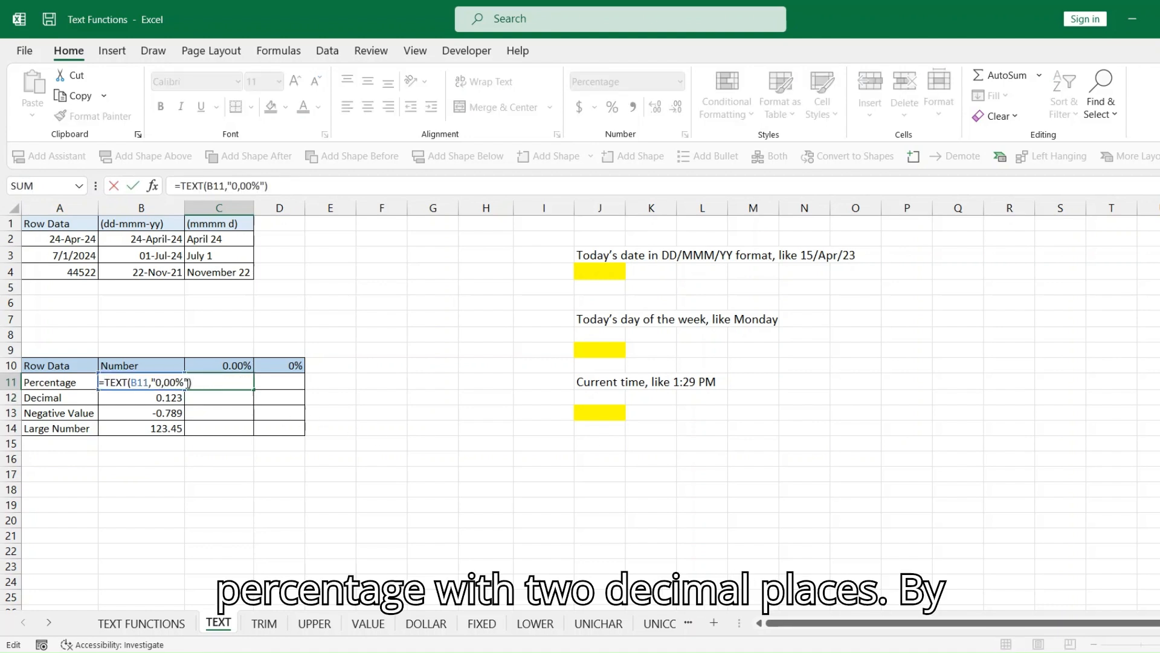
left_click(166, 382)
key("BackSpace")
type(".")
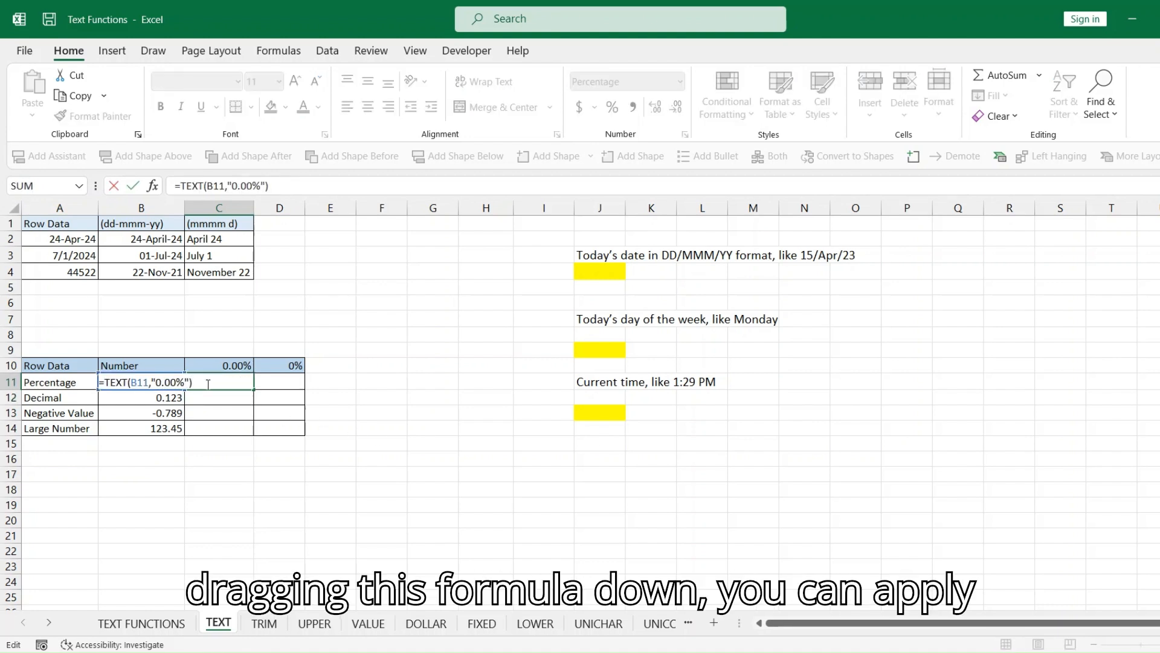
key("Return")
Step: Fill the C11 formula down through C14 and check the cells in the last two rows
left_click(238, 380)
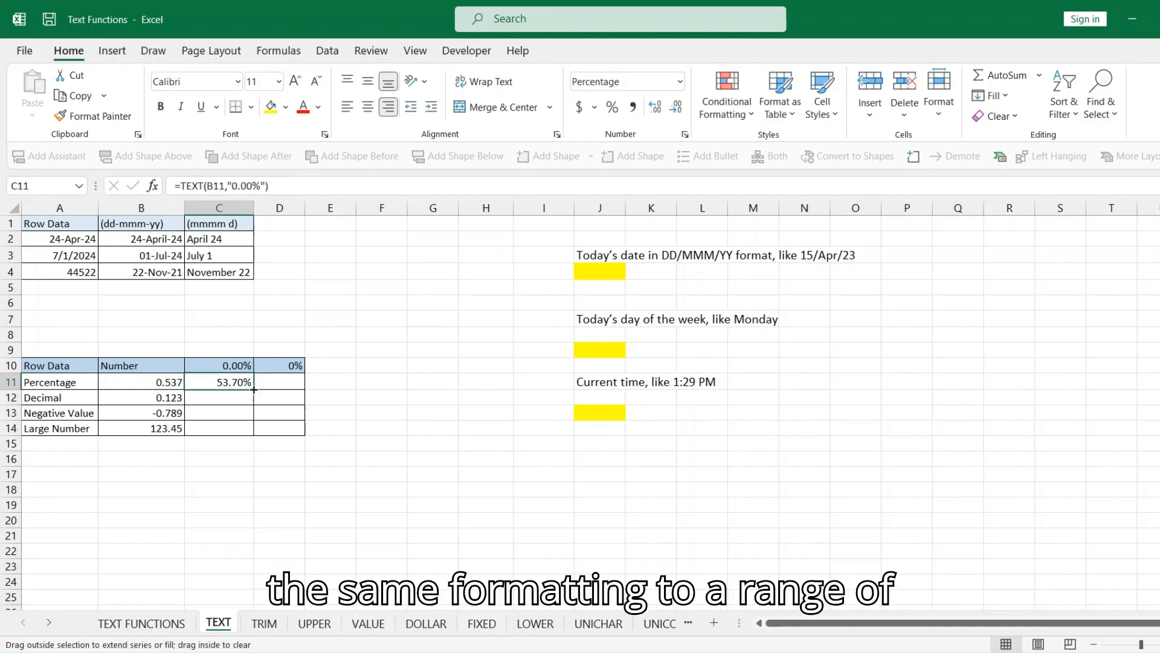
double_click(253, 390)
left_click(240, 413)
left_click(238, 427)
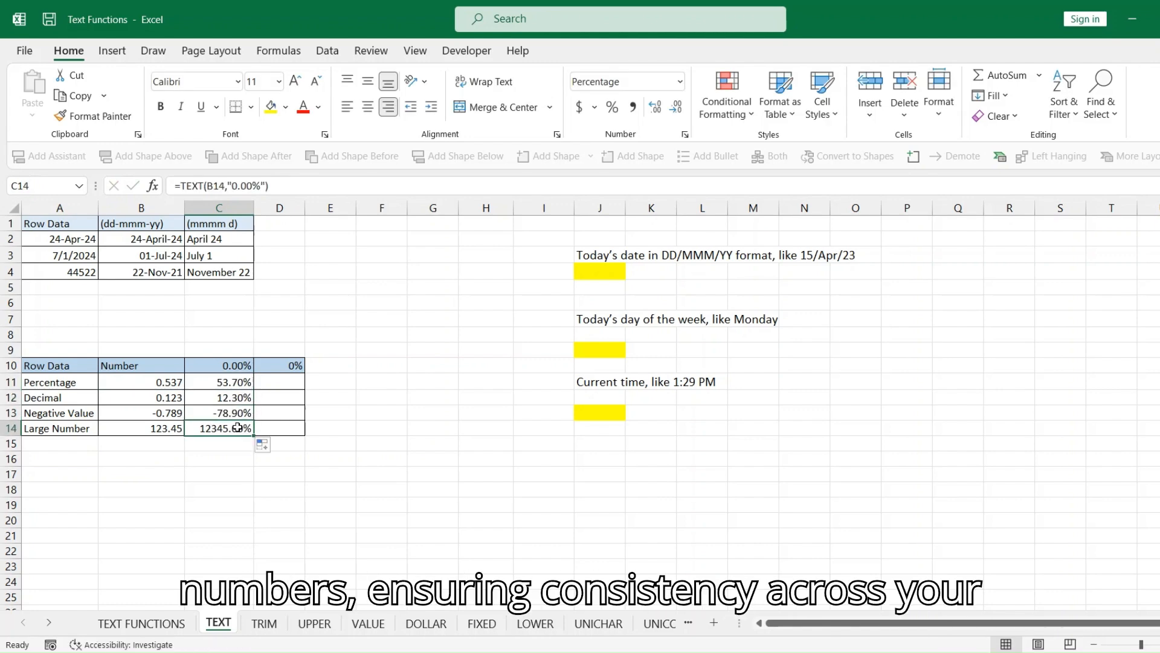
Step: Enter =TEXT(B11,"0%") in cell D11 to convert the number to a whole percentage
left_click(278, 381)
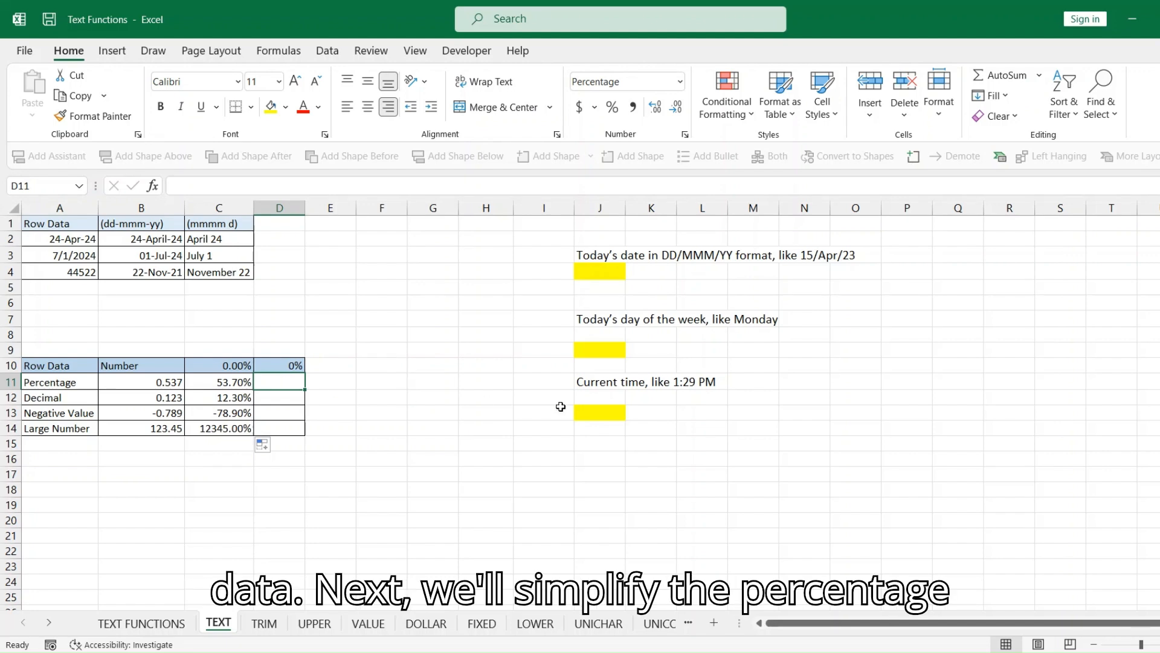
type("=")
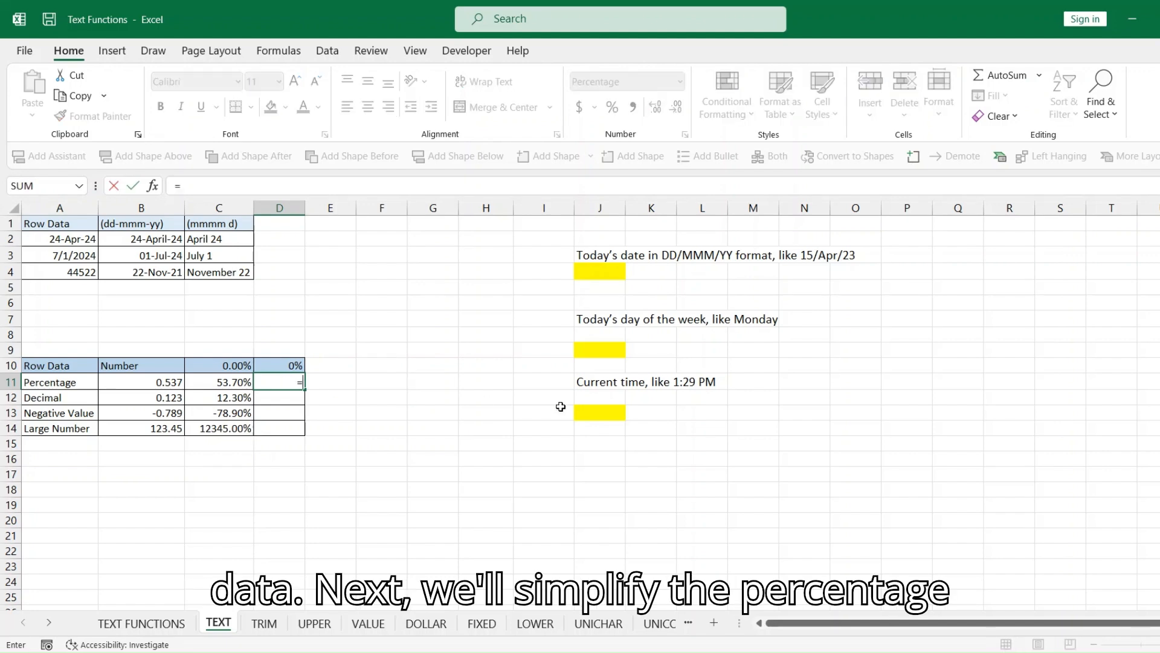
type("TEXT(")
key("Left")
key("Left")
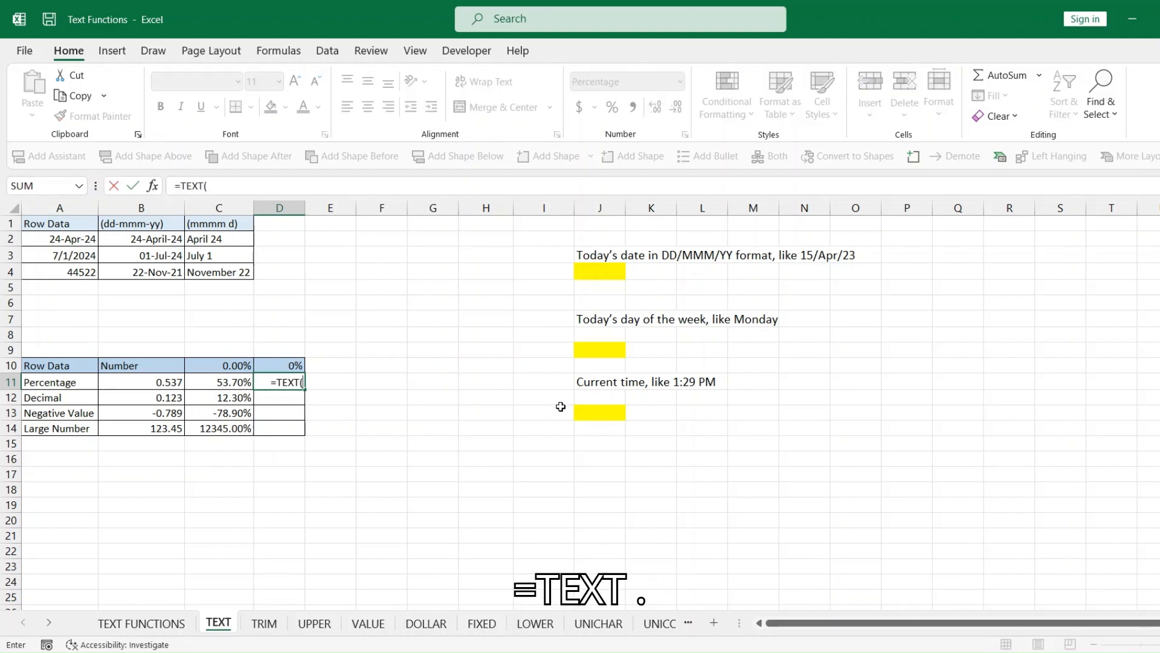
type(",\"")
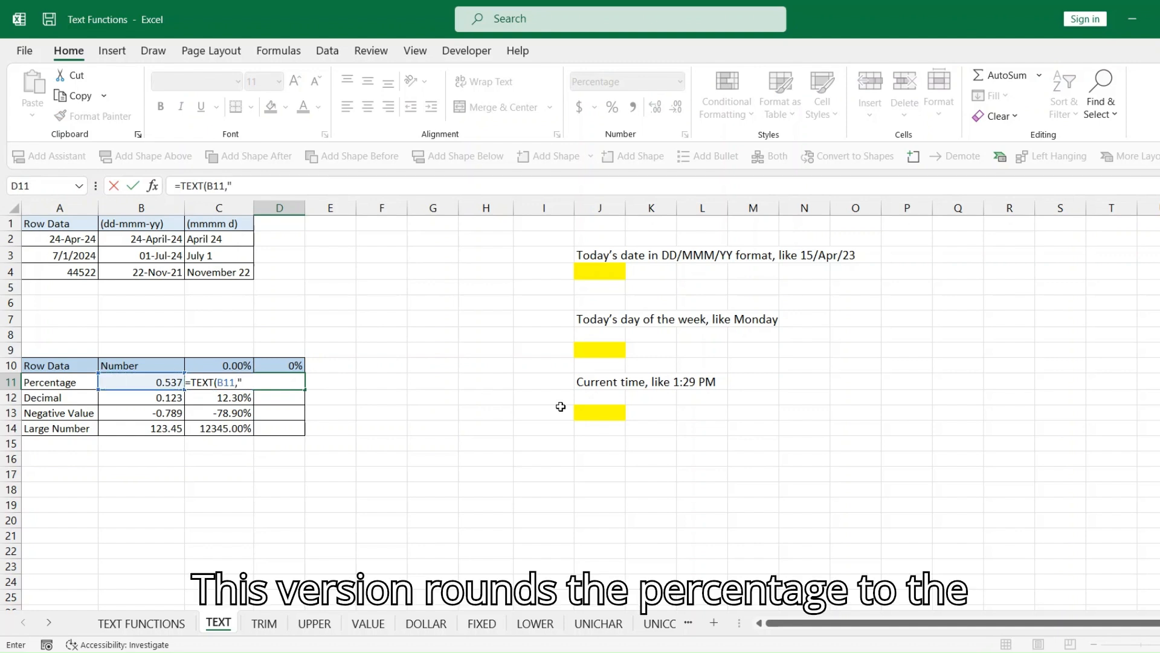
type("0%")
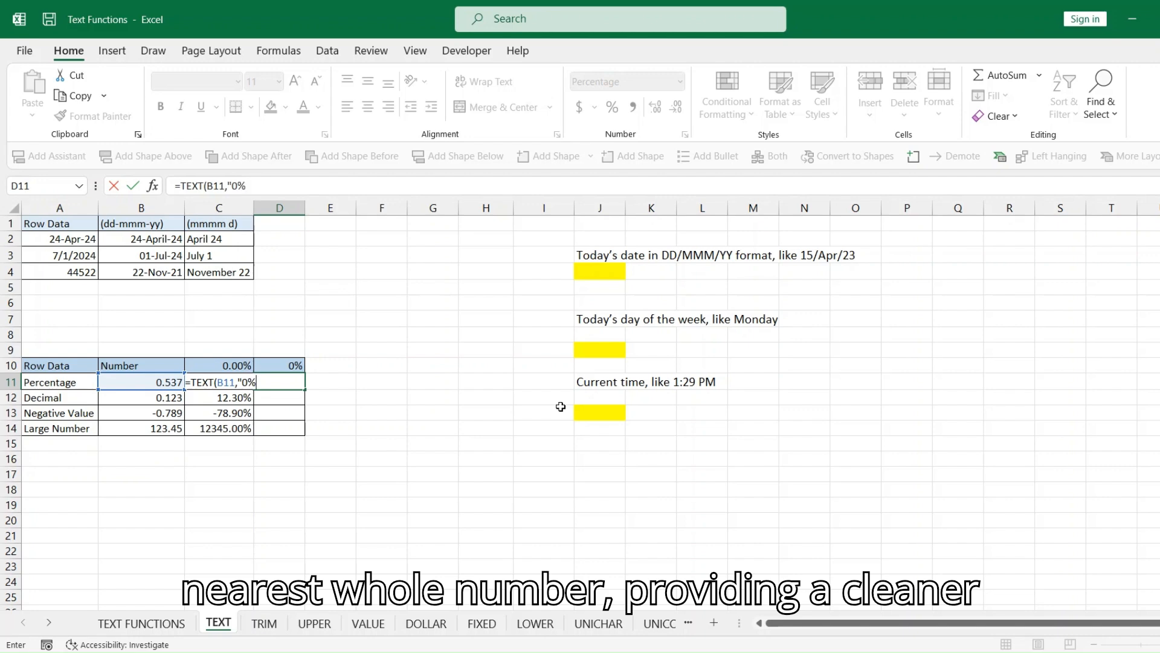
type("\")")
key("Return")
Step: Fill the D11 formula down through D14 and check each filled cell
left_click(293, 382)
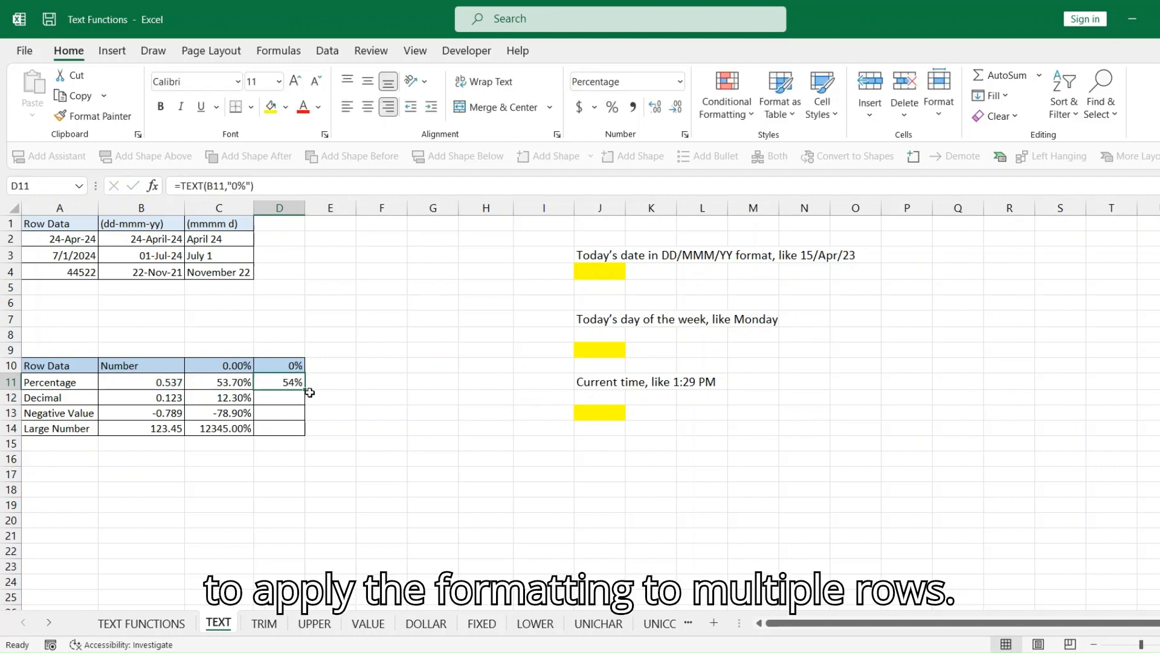
left_click_drag(305, 390, 283, 437)
left_click(282, 429)
left_click(283, 385)
left_click(282, 399)
left_click(282, 414)
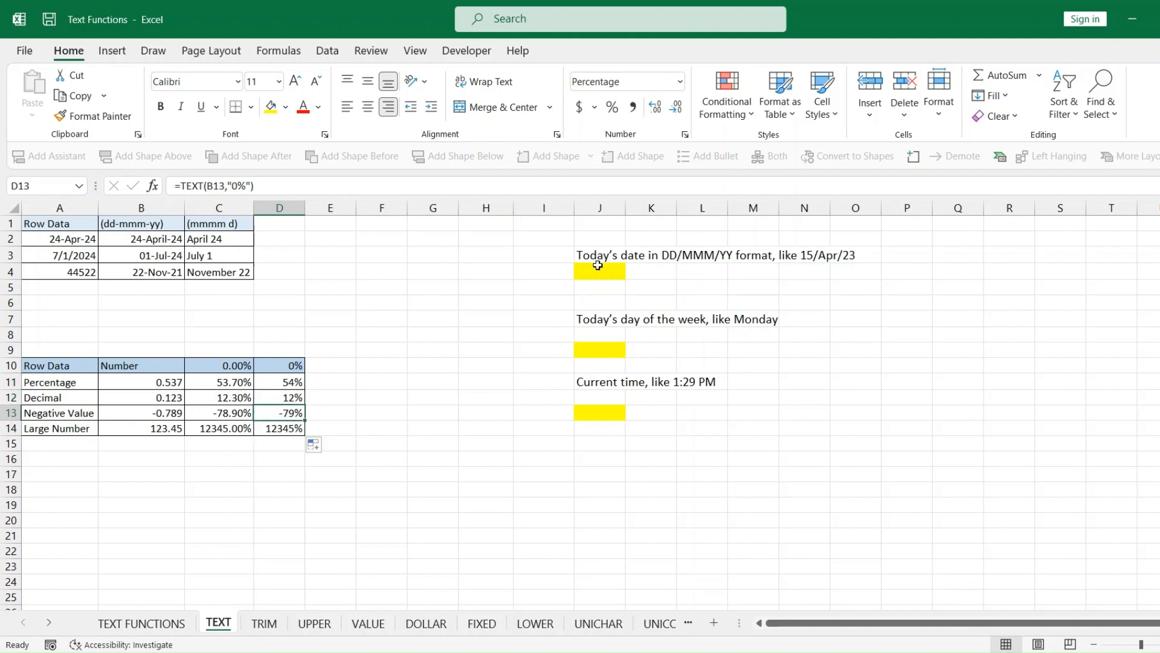
Step: Review the date format example in J3 and enter =TODAY() in cell H2
left_click(597, 260)
left_click_drag(675, 257, 708, 255)
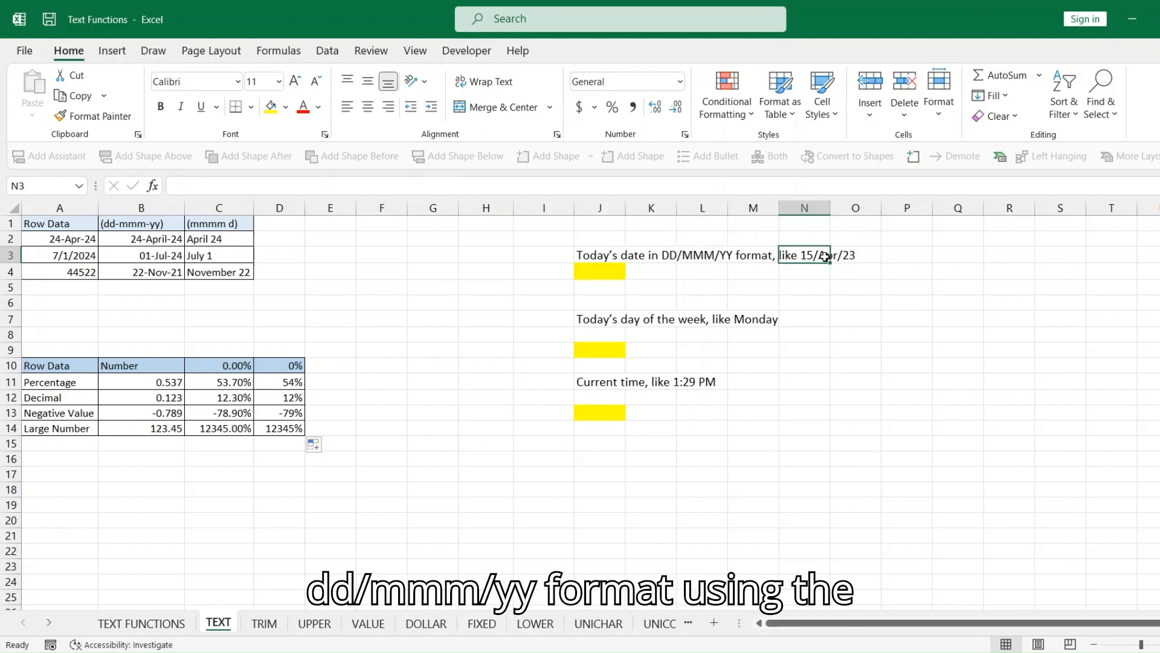
double_click(591, 255)
left_click_drag(800, 255, 857, 255)
key("Escape")
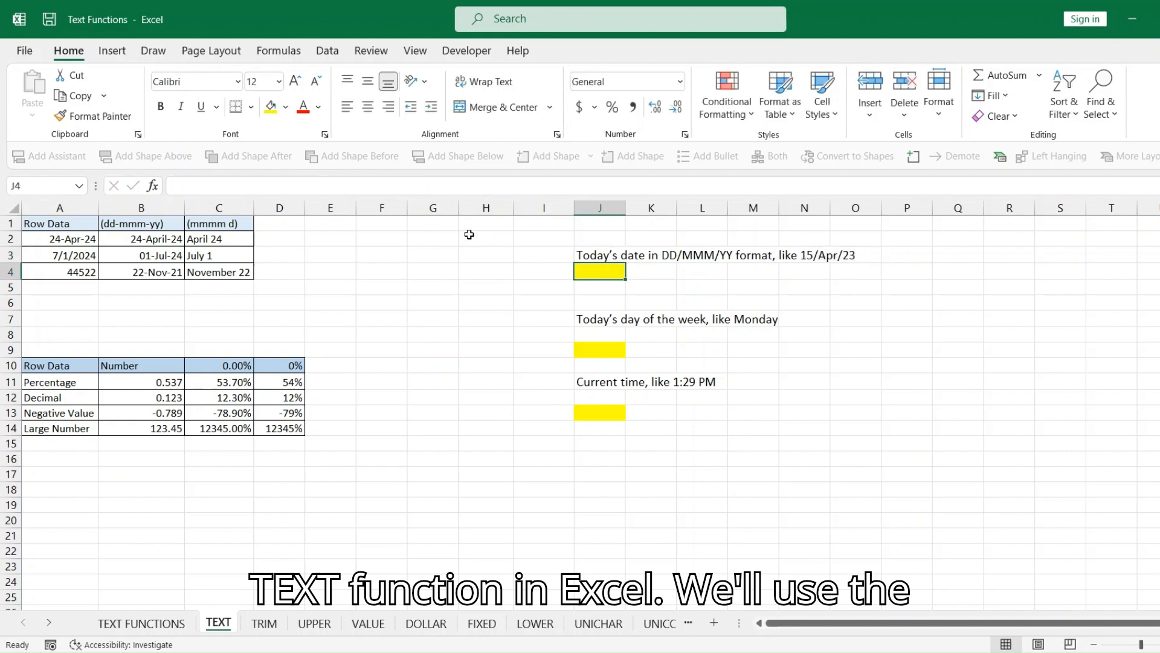
left_click(468, 237)
type("=TOF")
key("BackSpace")
type("DAY()")
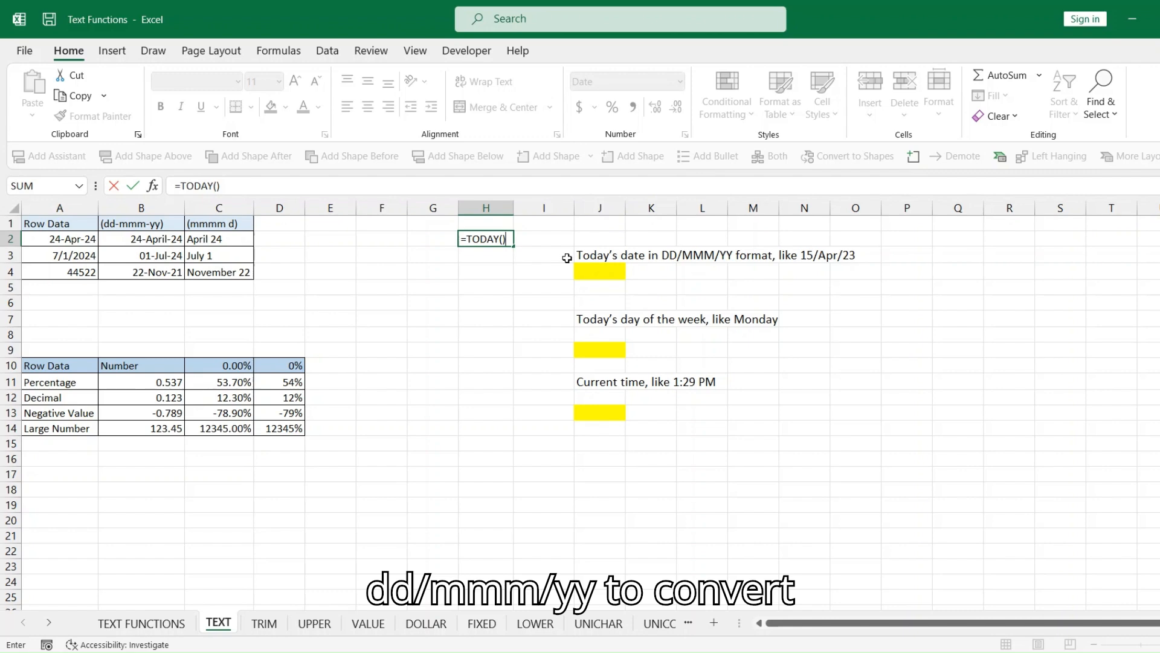
key("Return")
Step: Enter =TEXT(TODAY(),"DD/MMM/YY") in cell J4 and autofit the width of column J
left_click(598, 273)
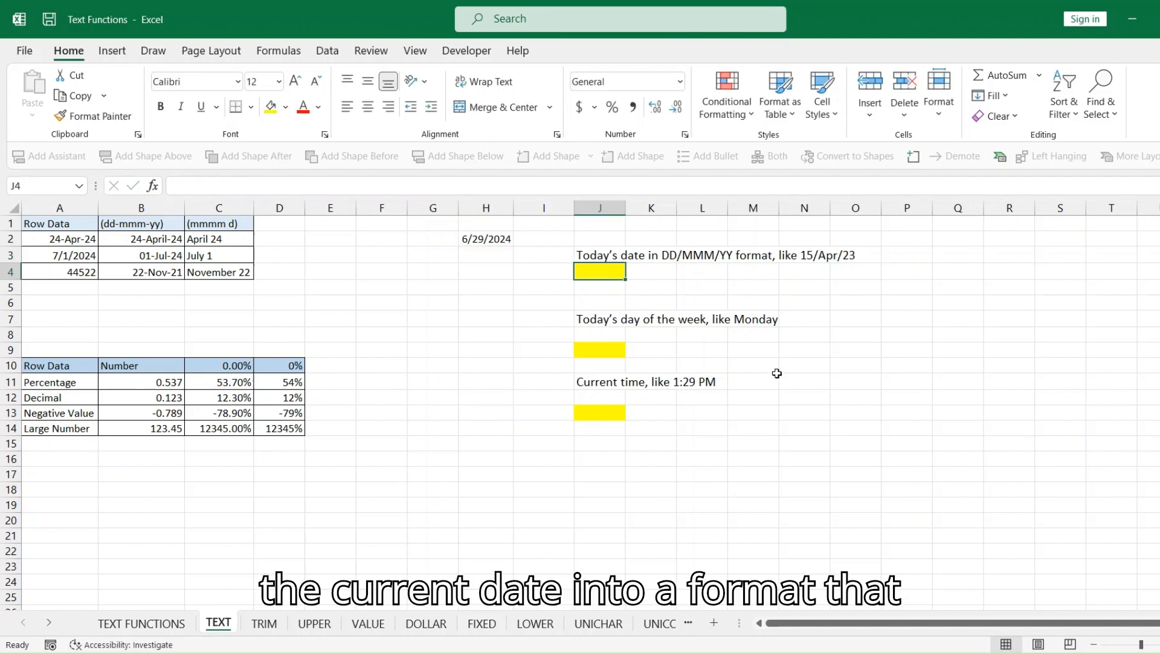
type("=TEXT(")
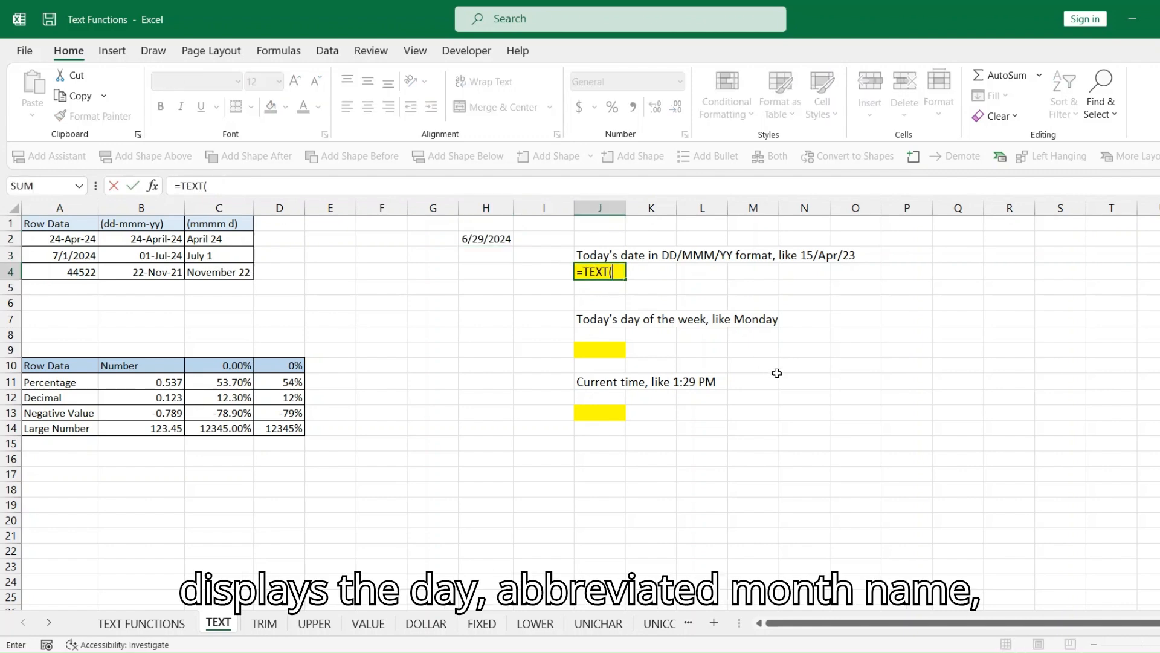
type("TODAY")
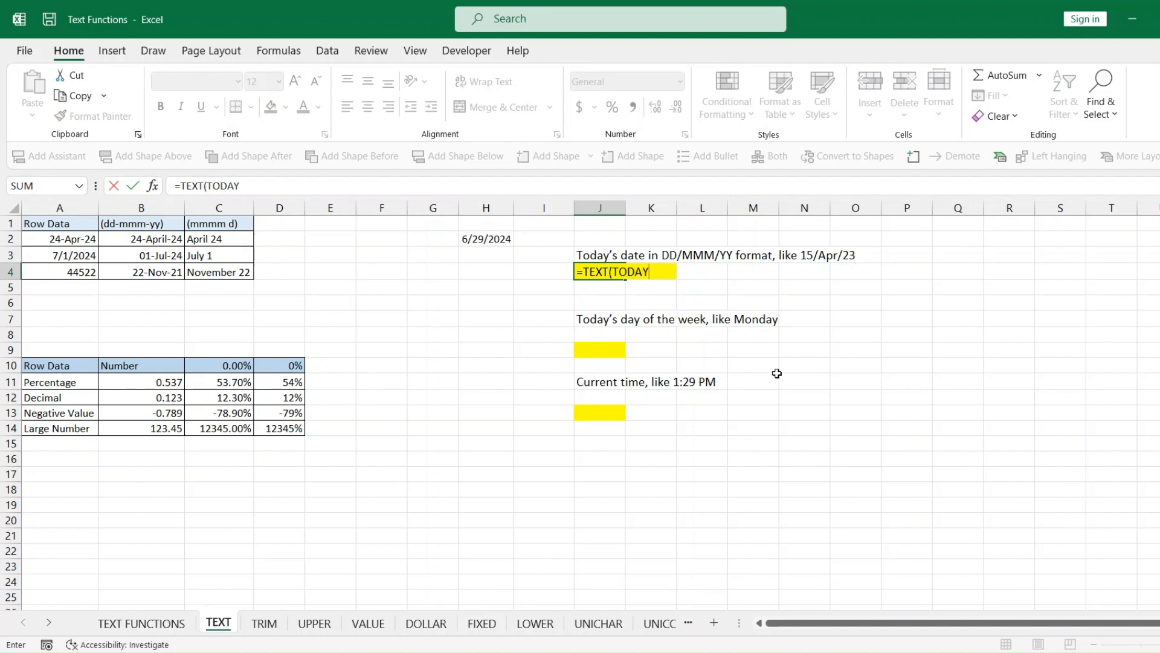
type("(),\"DD")
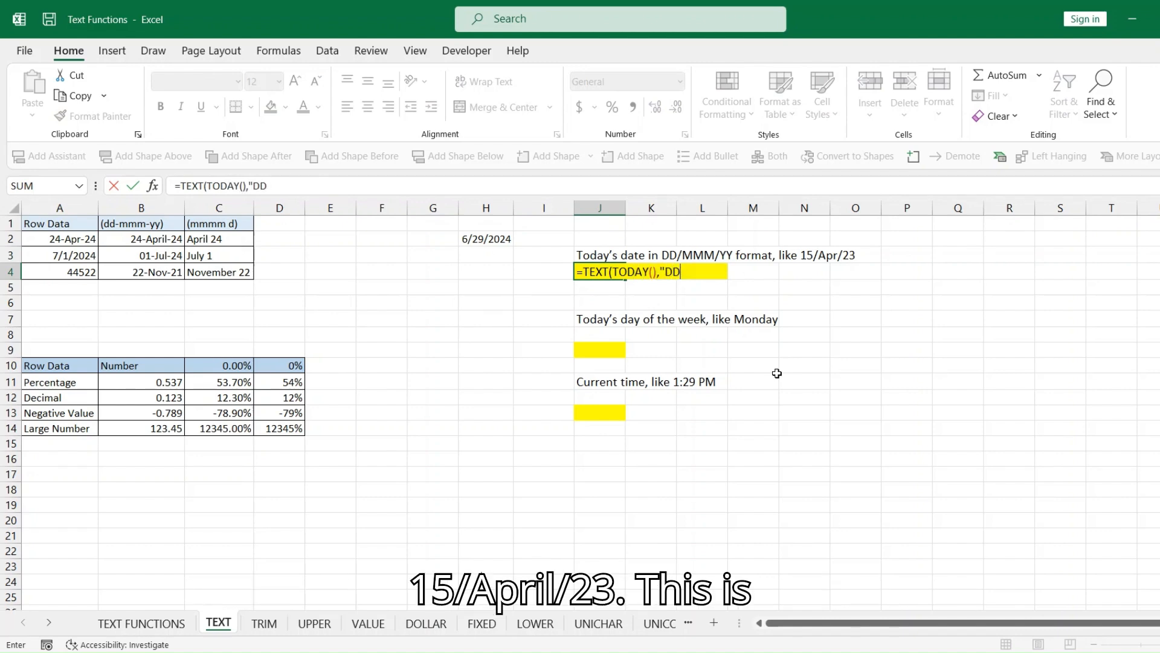
type("/")
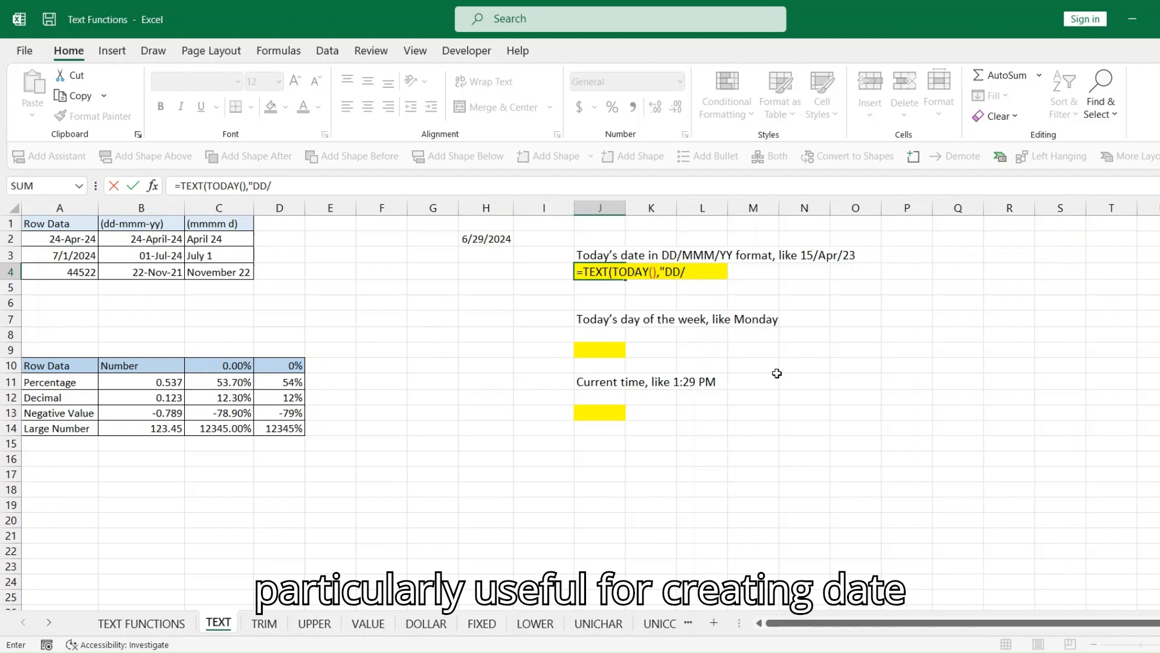
type("MMM")
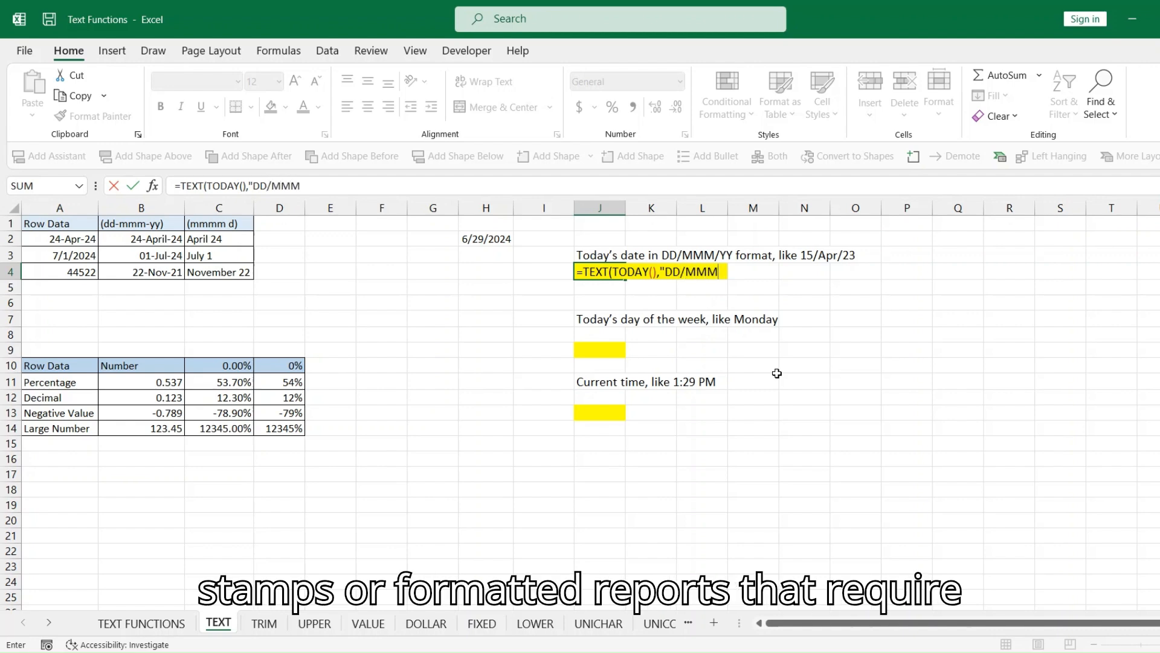
type("/YY\")")
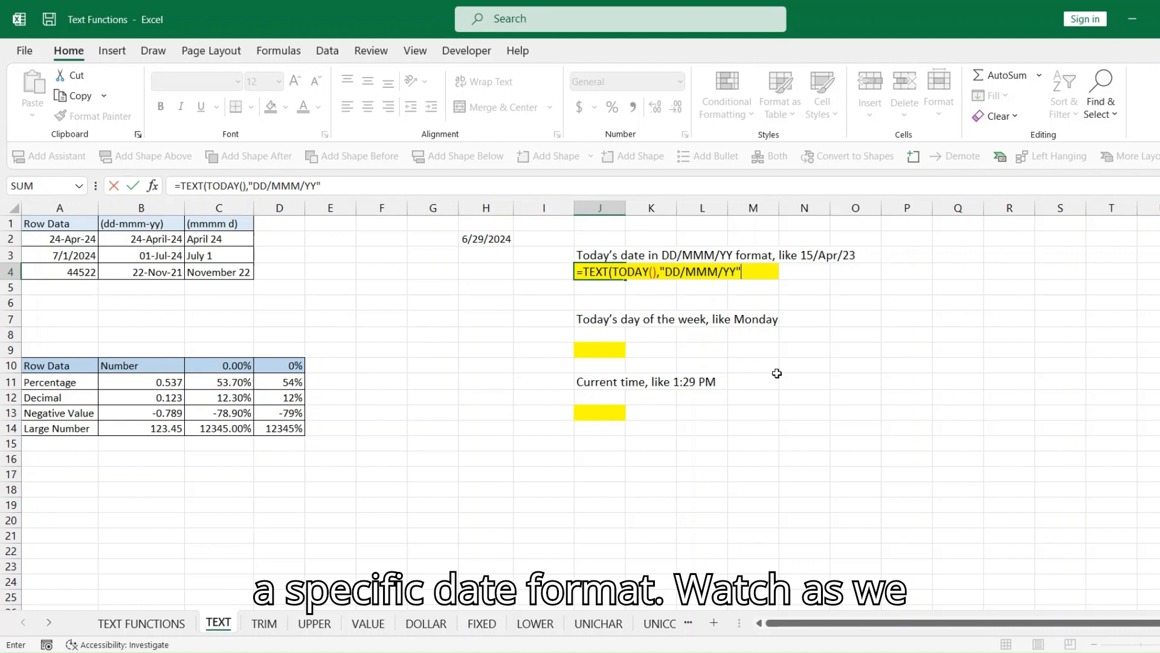
key("Return")
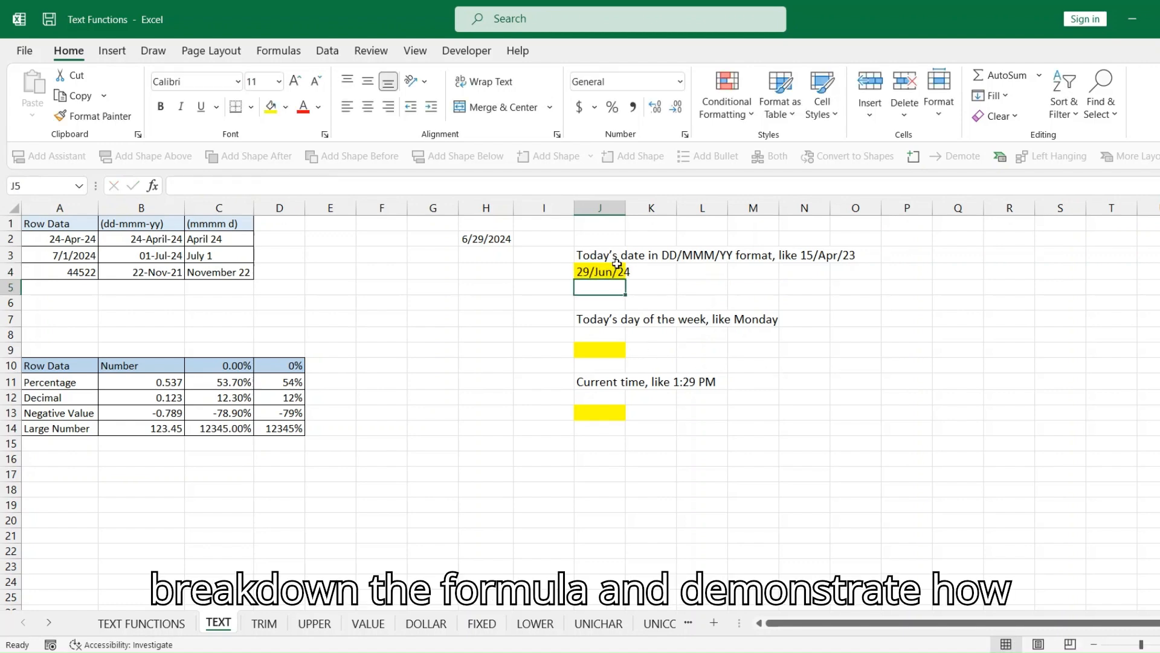
double_click(626, 207)
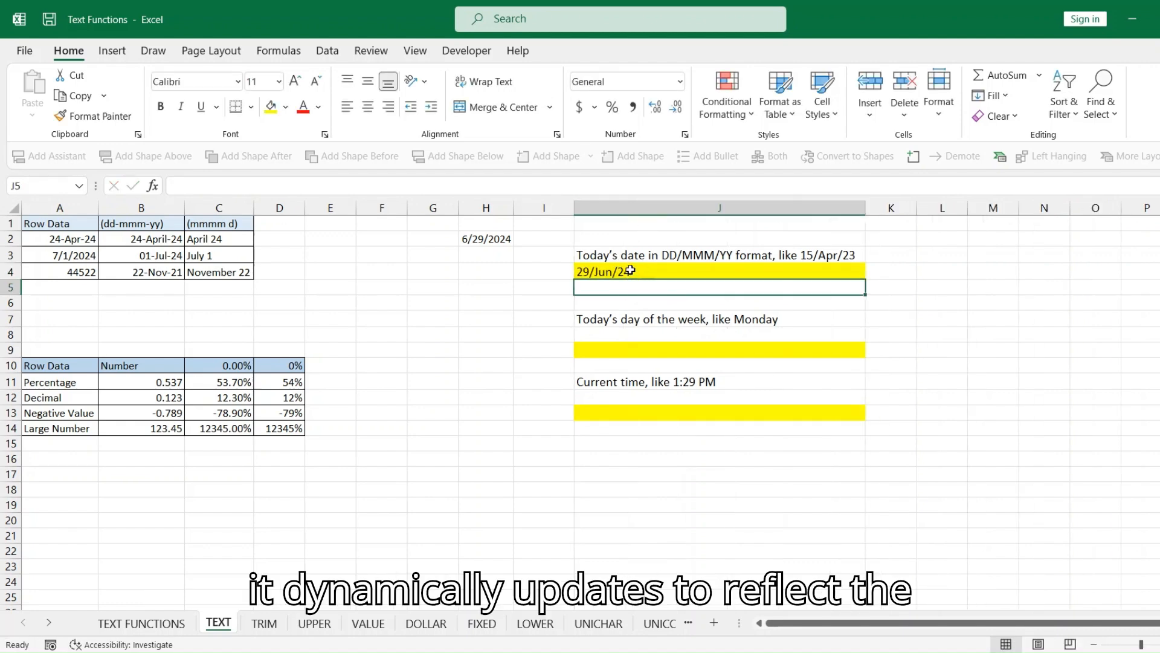
Step: Try the month code MMMM in J4's TEXT formula and undo the change
double_click(629, 272)
key("Return")
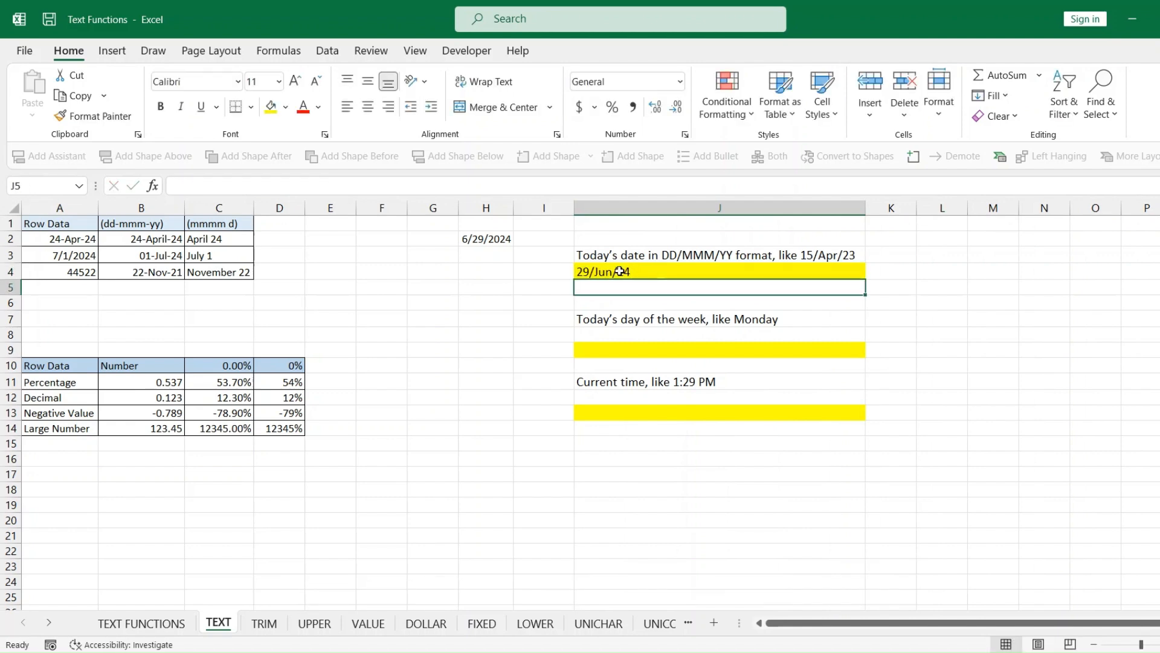
double_click(621, 271)
left_click(719, 273)
type("M")
key("Return")
key("ctrl+z")
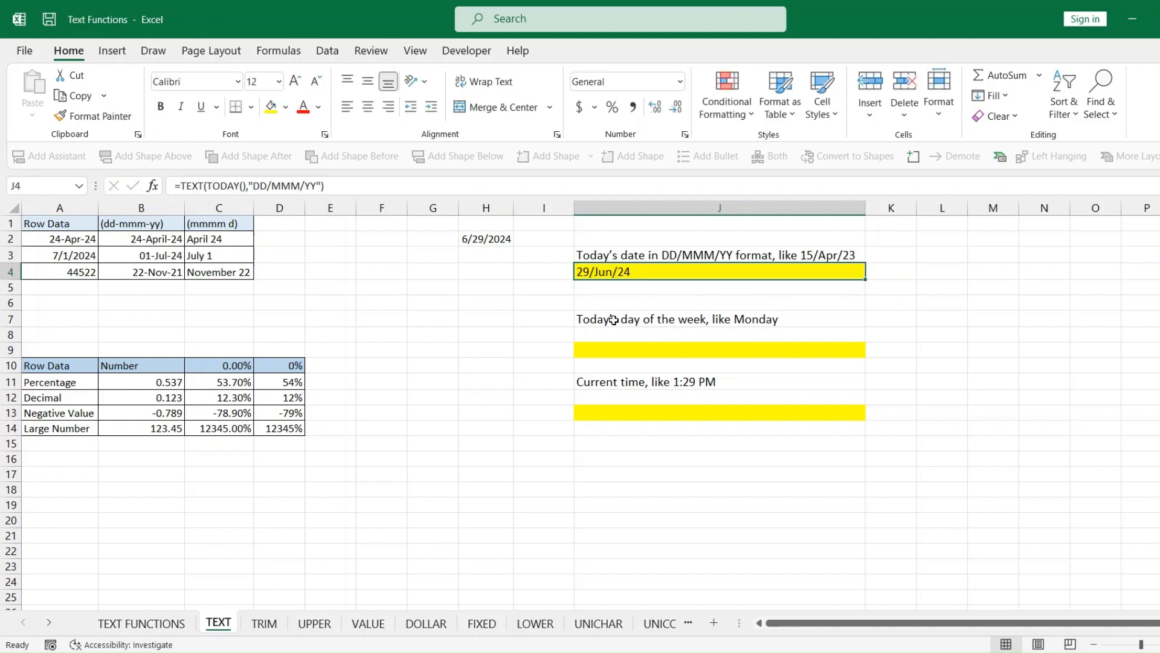
Step: Try hyphens instead of slashes in J4's date format code, and restore the slashes
left_click(607, 262)
double_click(612, 270)
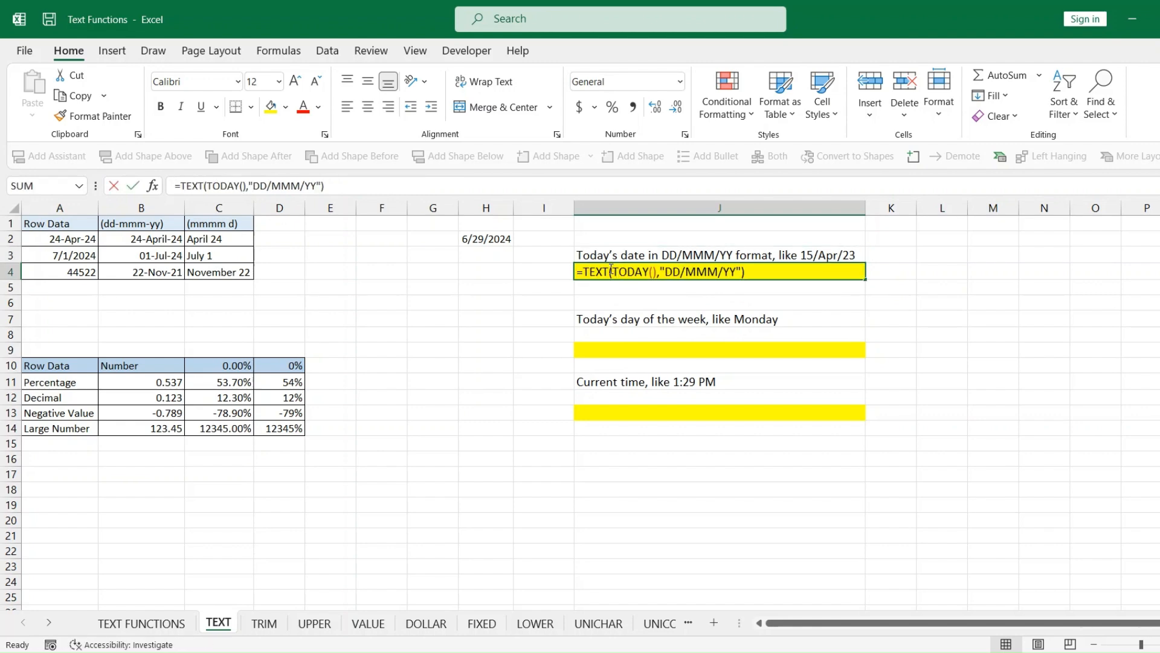
left_click(689, 272)
key("BackSpace")
type("-")
key("Right")
key("Right")
key("BackSpace")
type("-")
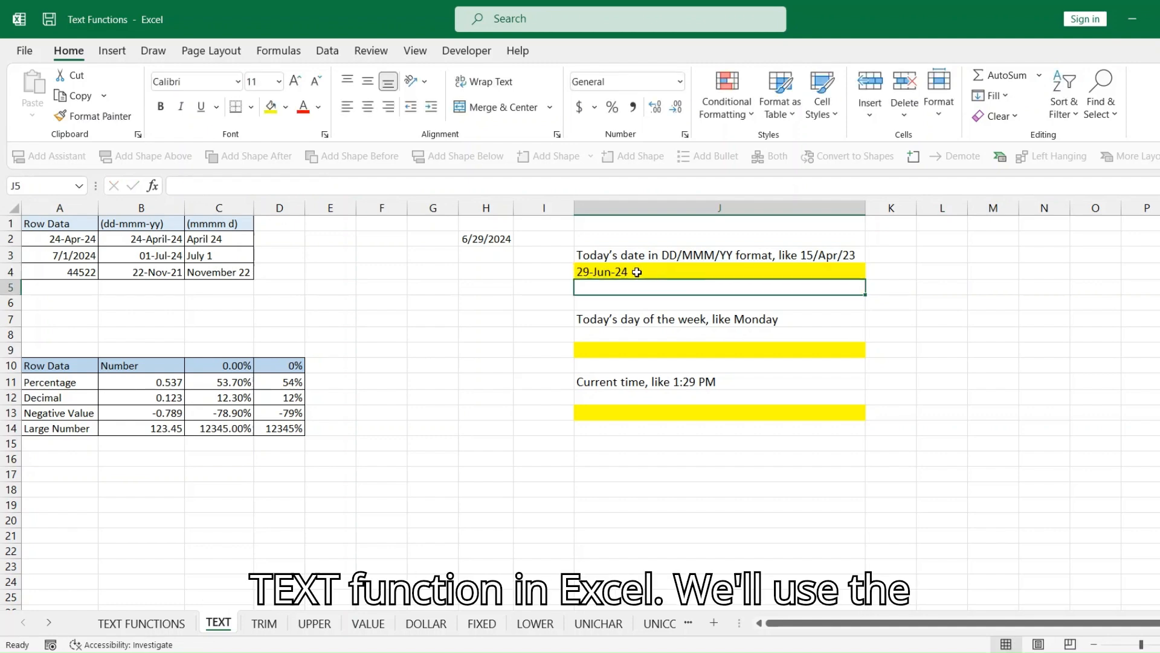
left_click(638, 272)
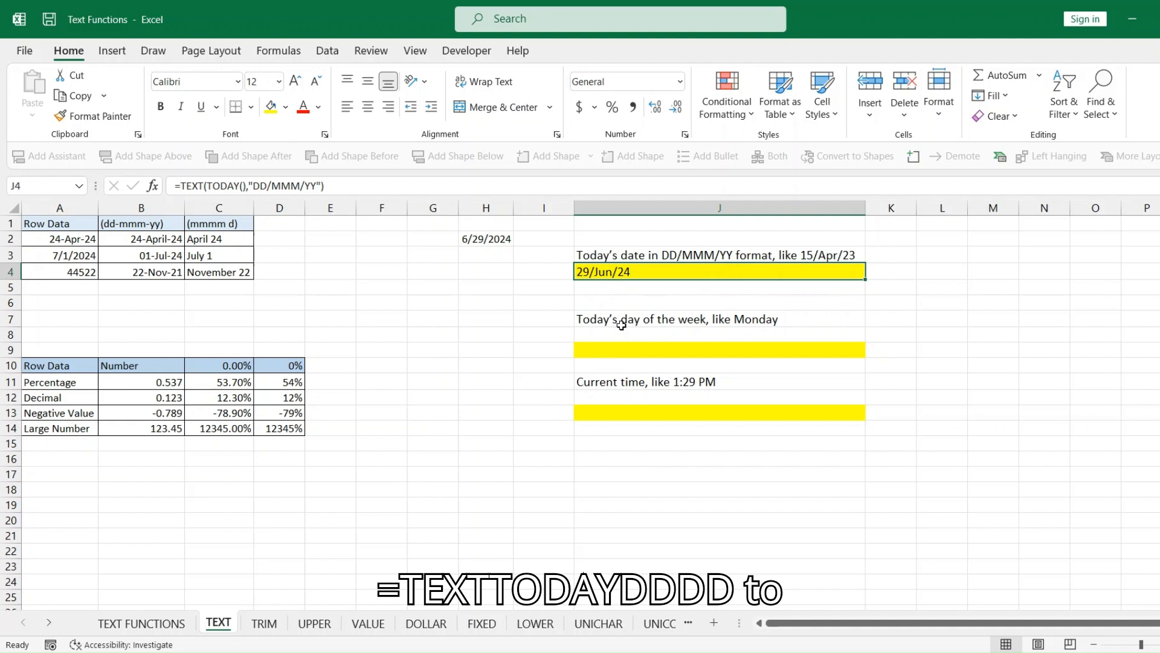
Step: Enter =TEXT(TODAY(),"DDDD") in cell J9 to give today's full weekday name
left_click(621, 325)
left_click(615, 346)
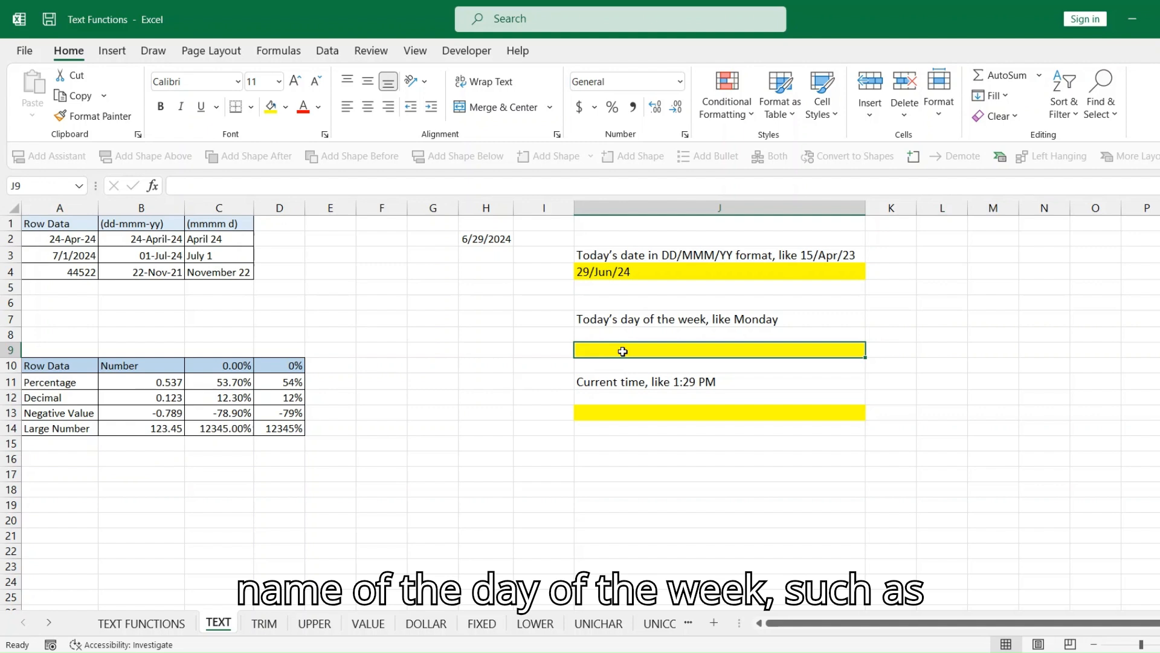
type("=TEXT")
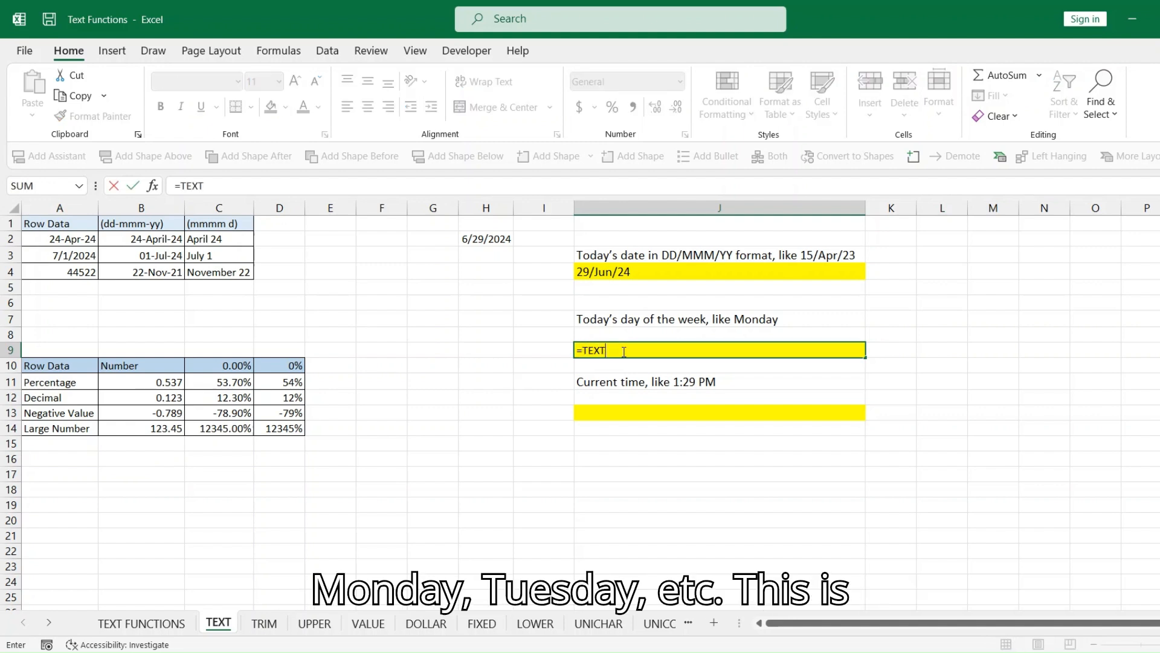
type("(TODAY()")
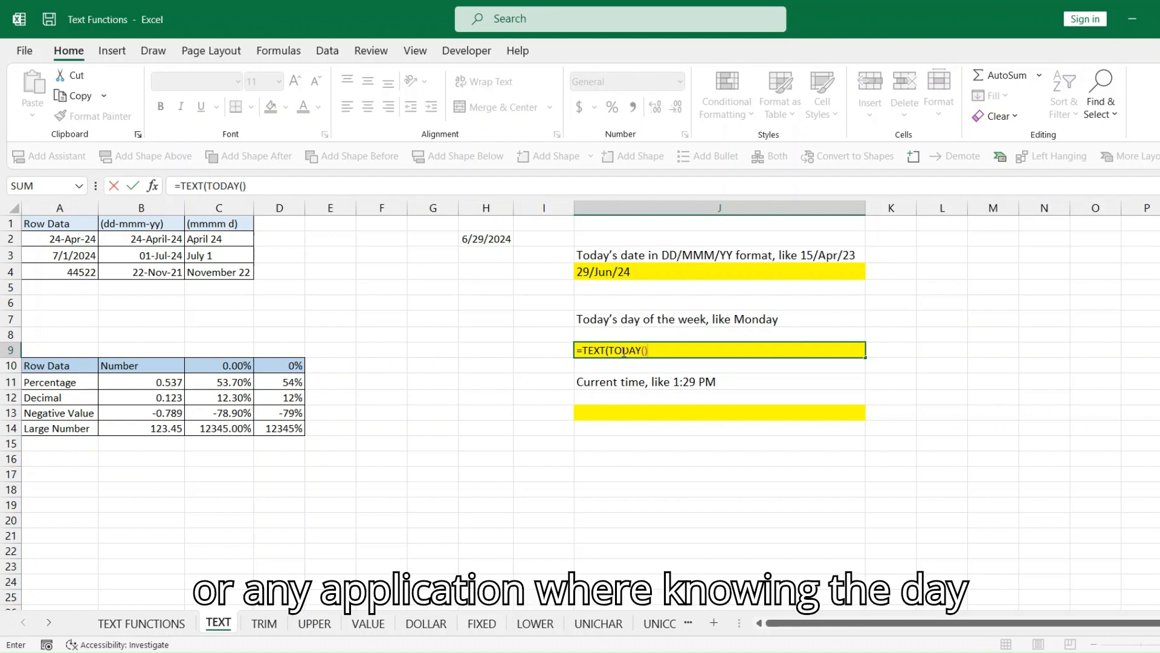
type(",\"D")
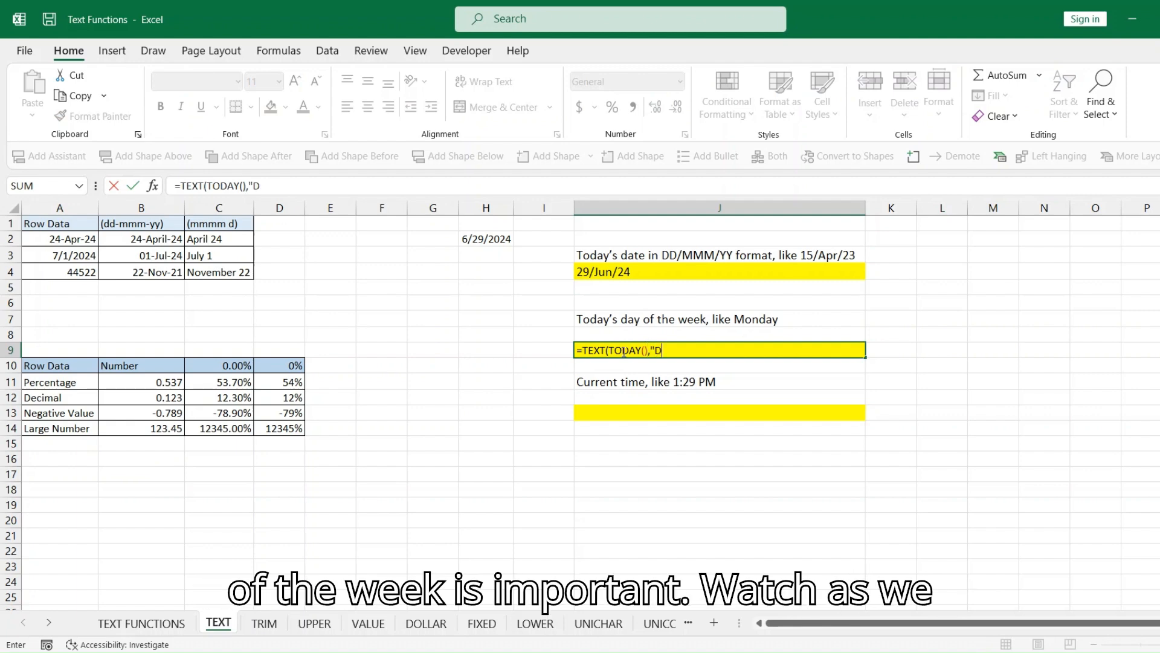
type("DDD\"")
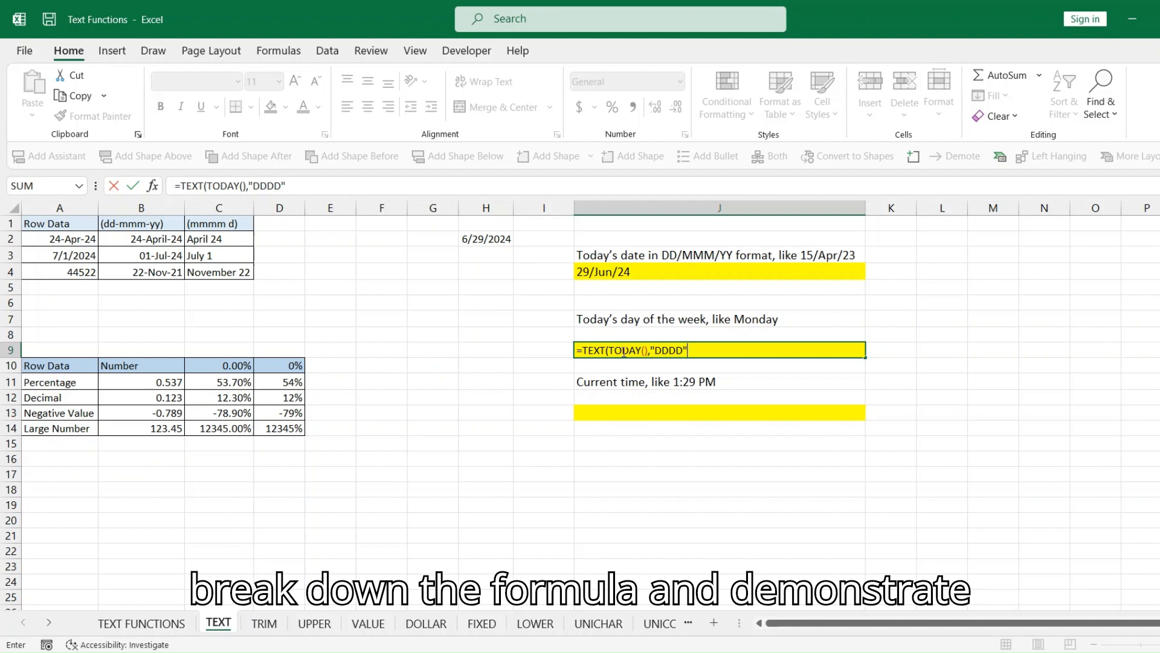
type(")")
key("Return")
left_click(623, 351)
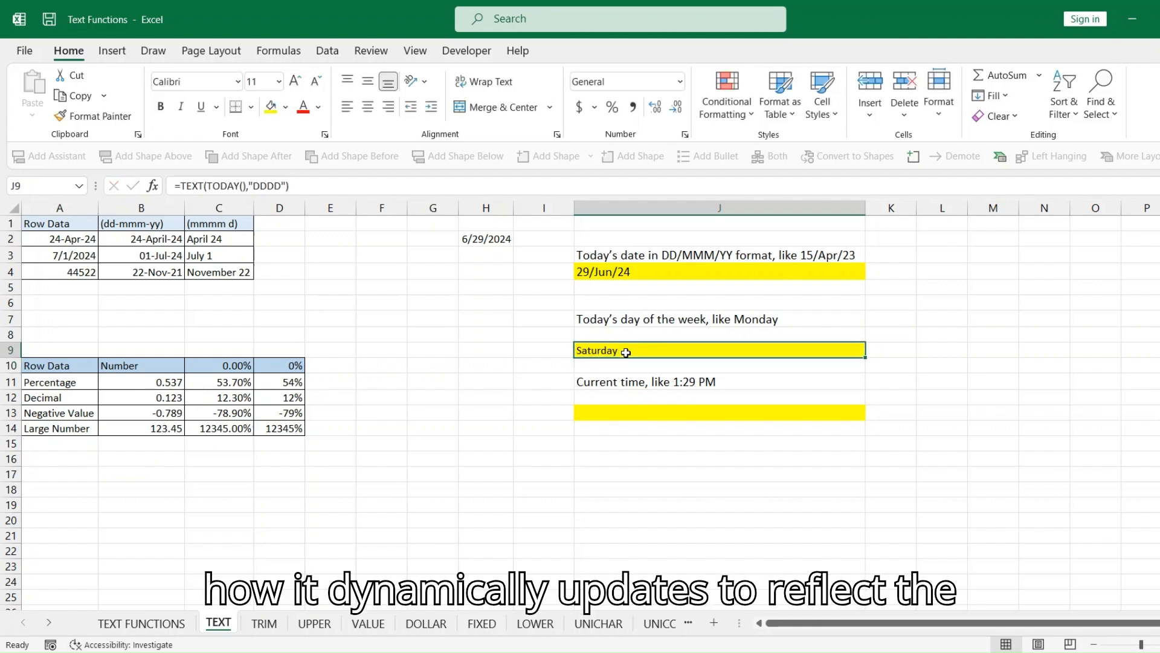
Step: Try shortening the weekday format code in J9's TEXT formula and undo the change
double_click(600, 348)
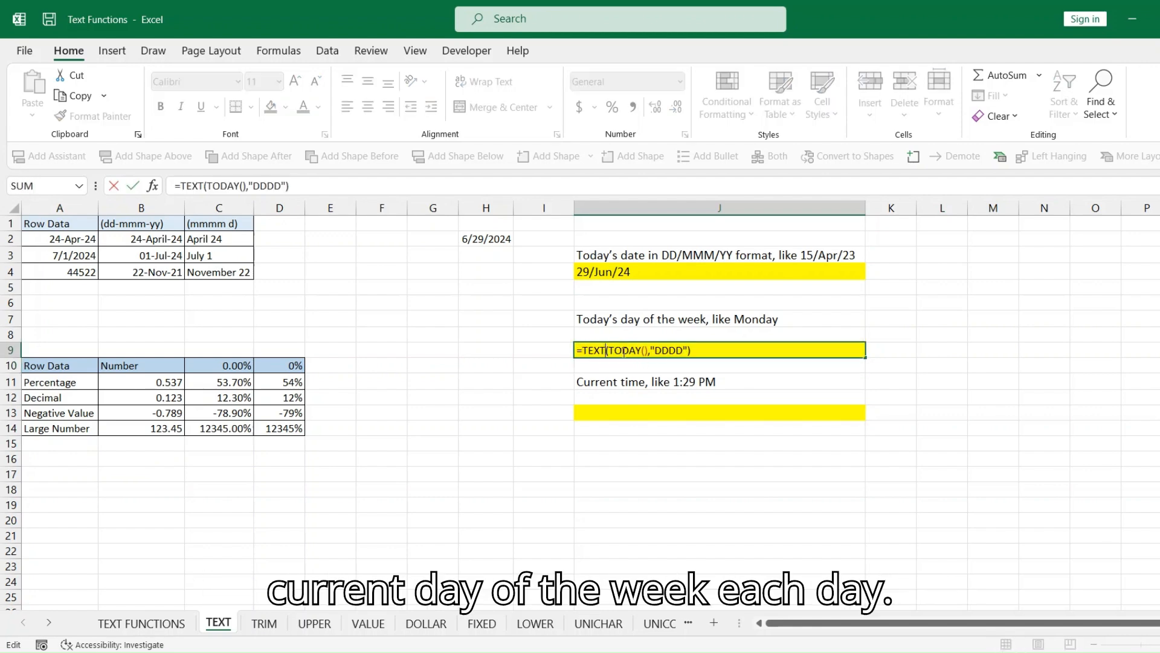
key("BackSpace")
key("Return")
key("ctrl+z")
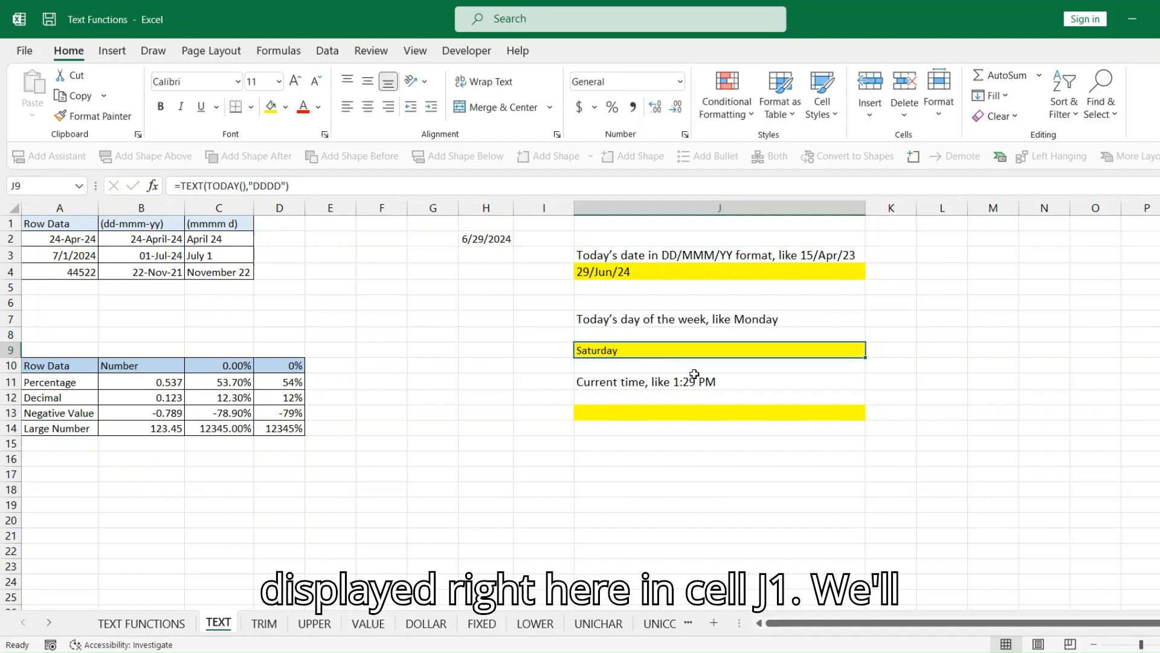
Step: Review the time example in J11 and enter =TEXT(NOW(),"H:MM AM/PM") in cell J13
left_click(685, 382)
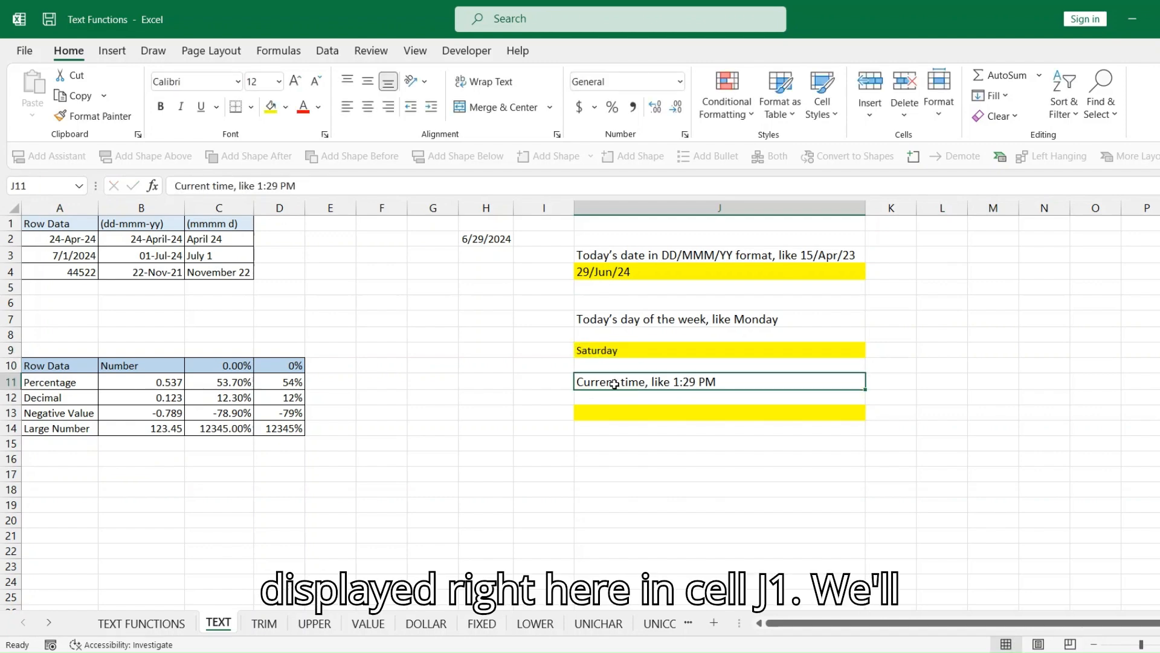
double_click(661, 382)
left_click_drag(675, 382, 705, 383)
left_click(600, 414)
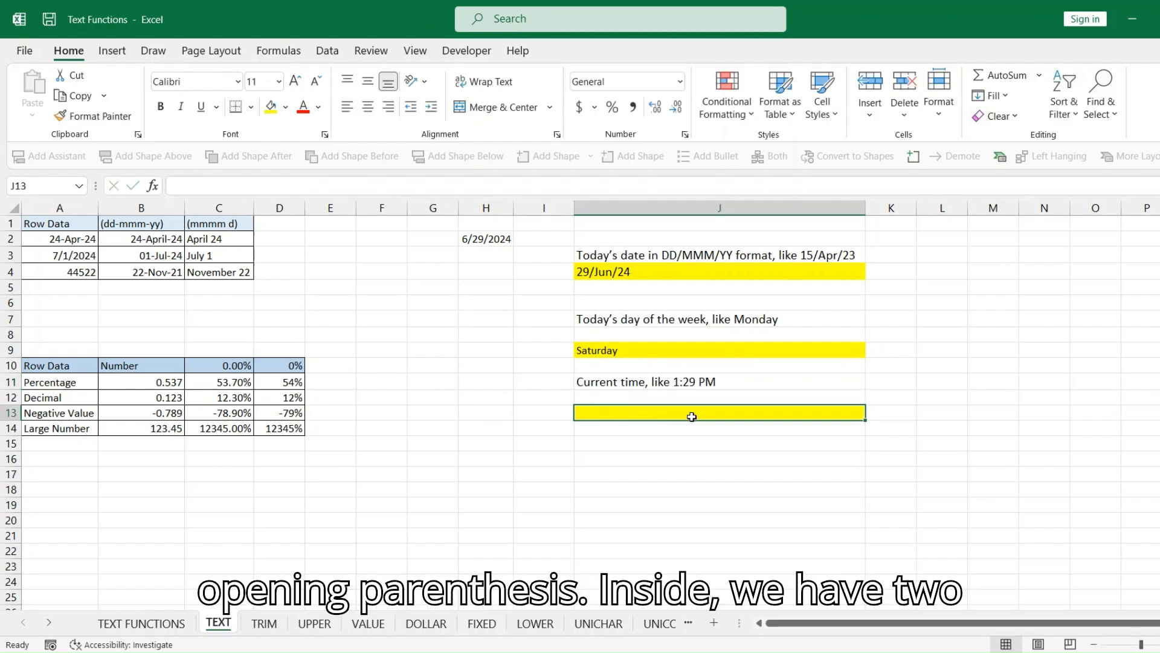
type("=TEXT")
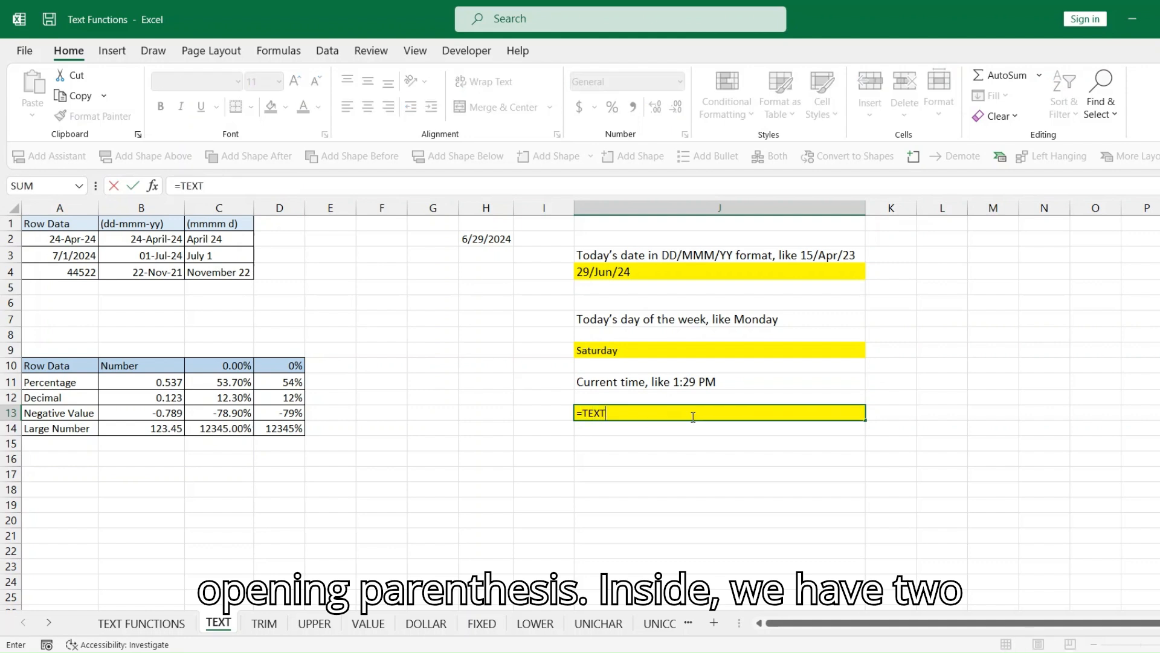
type("(NOW()")
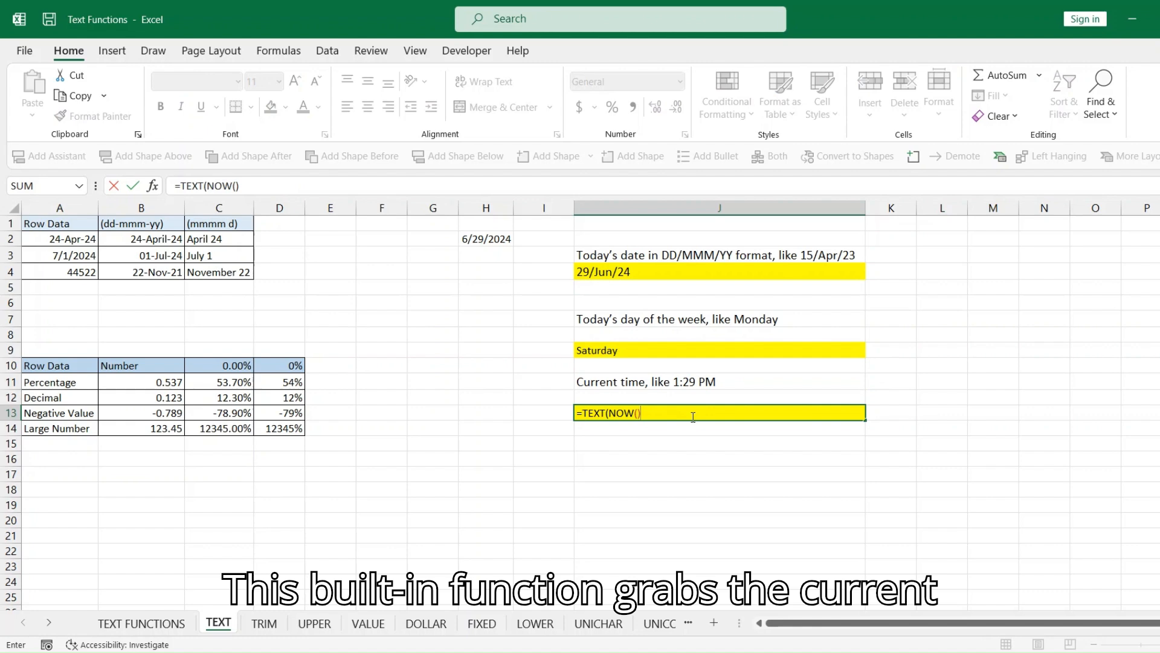
type(",\"H")
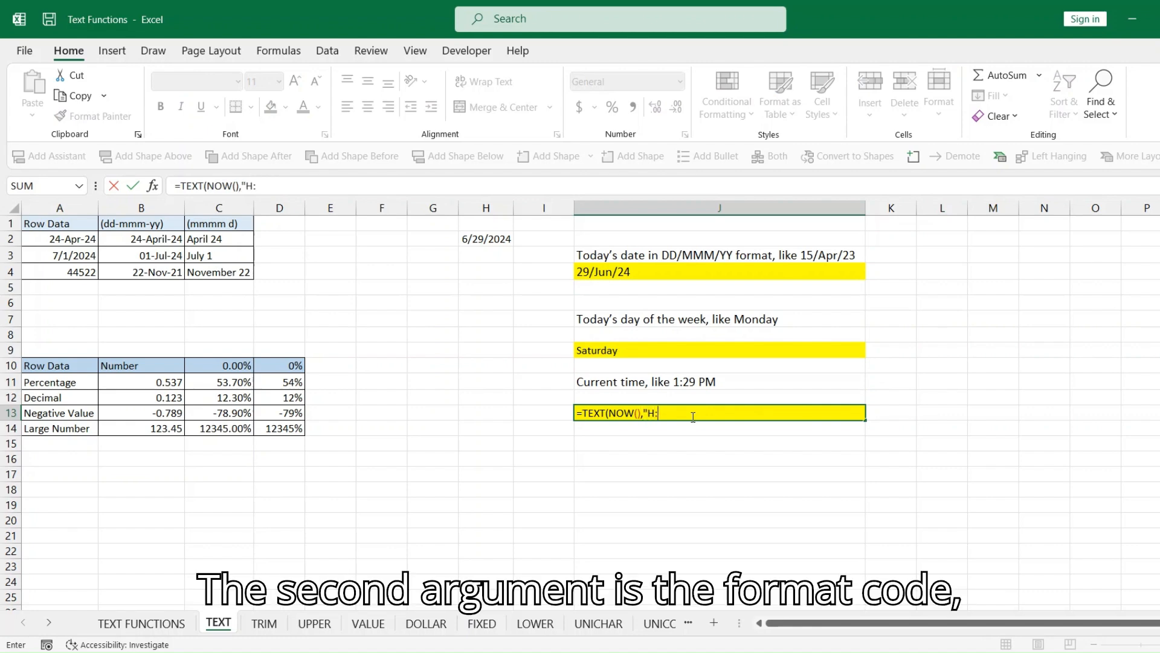
type(":MM")
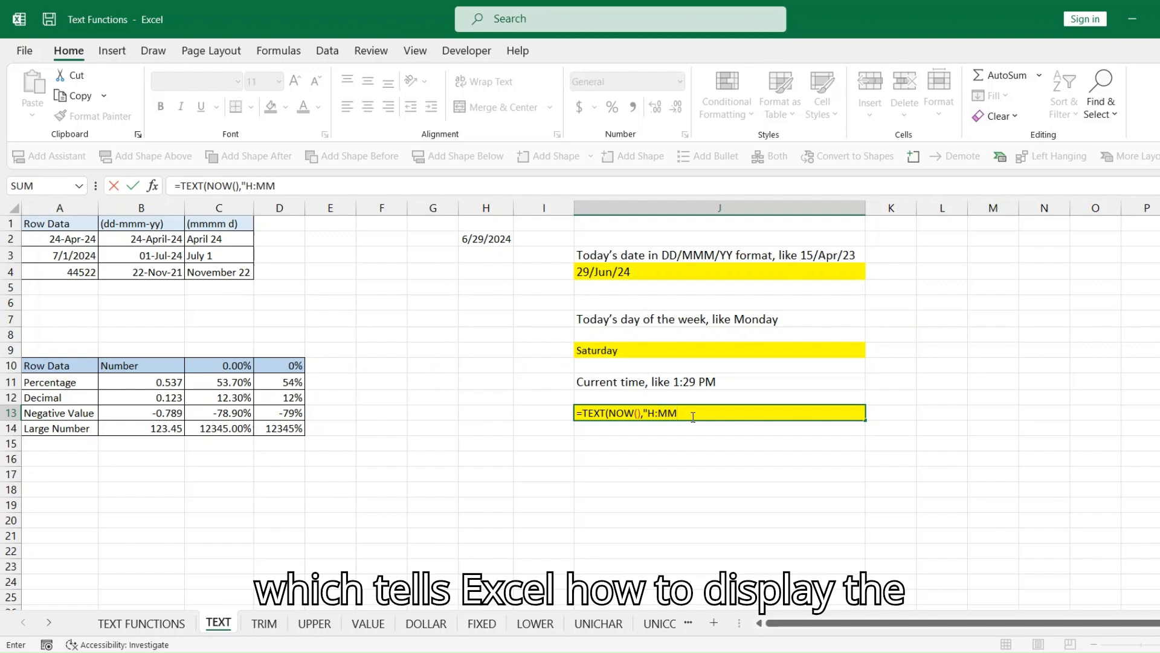
type(" AM/PM\"")
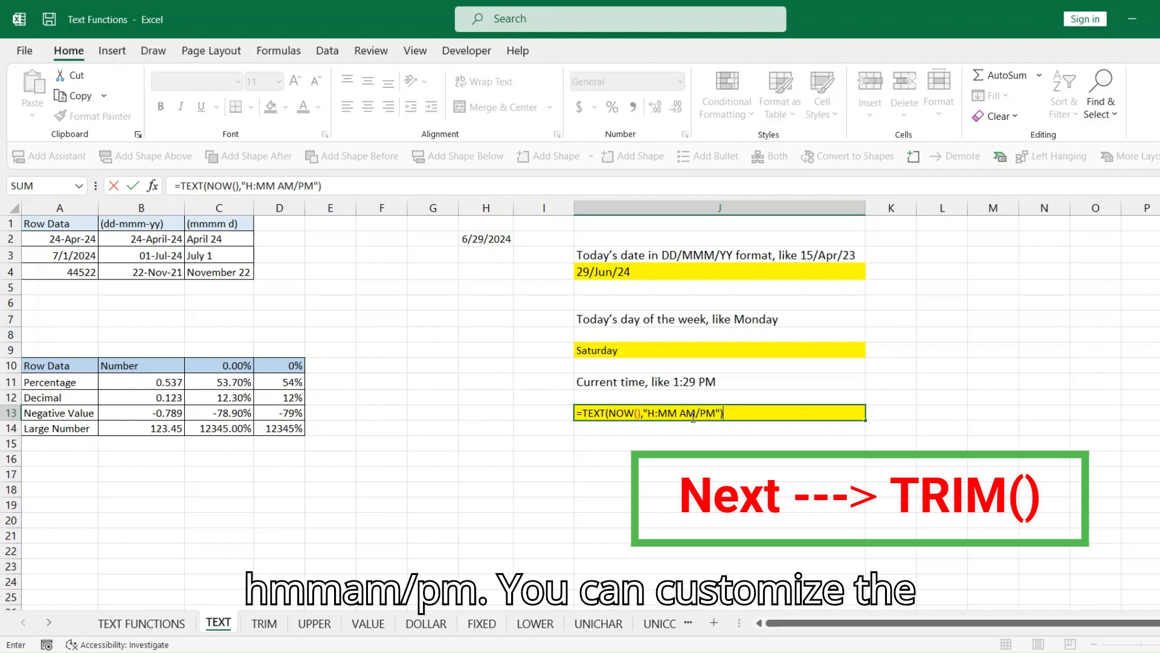
key("Return")
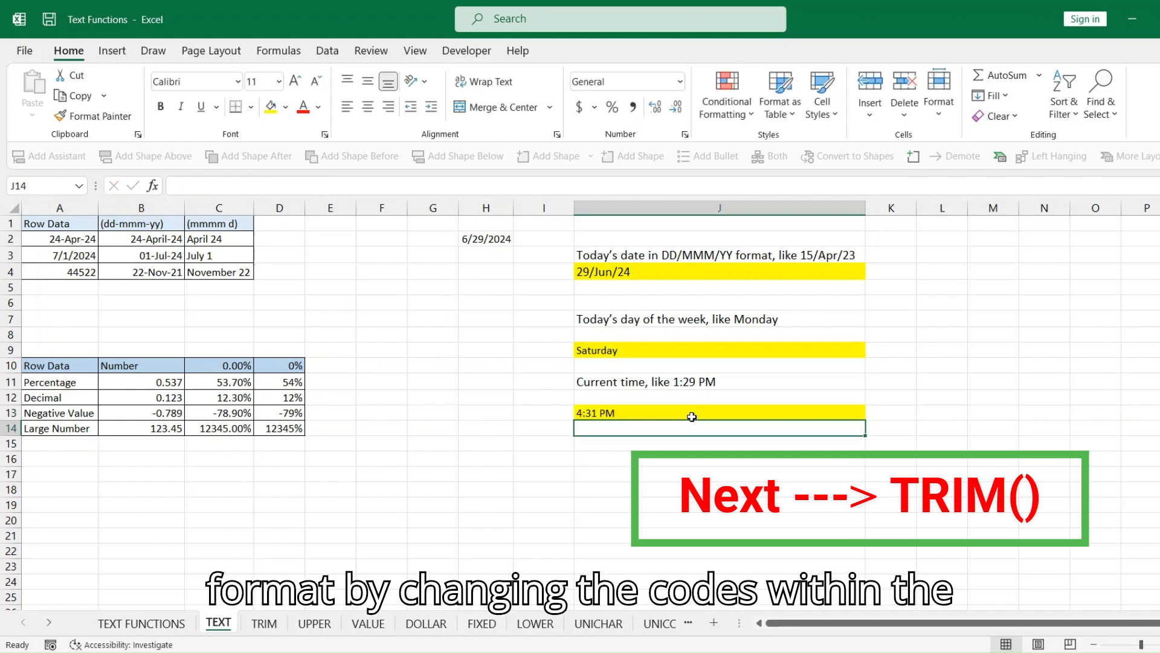
left_click(646, 414)
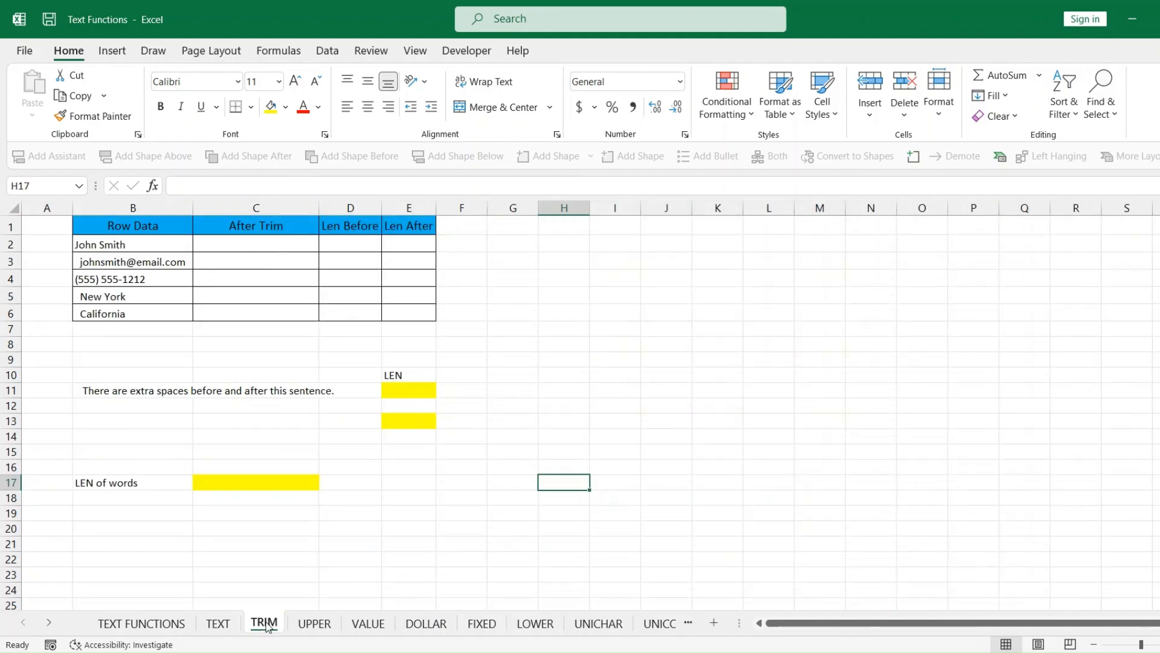
Step: On the TRIM sheet, add a leading space to the name in B2 and check the raw data cells down to B6
left_click(116, 226)
left_click(150, 245)
double_click(147, 243)
left_click(77, 243)
left_click(98, 260)
left_click(104, 279)
left_click(107, 306)
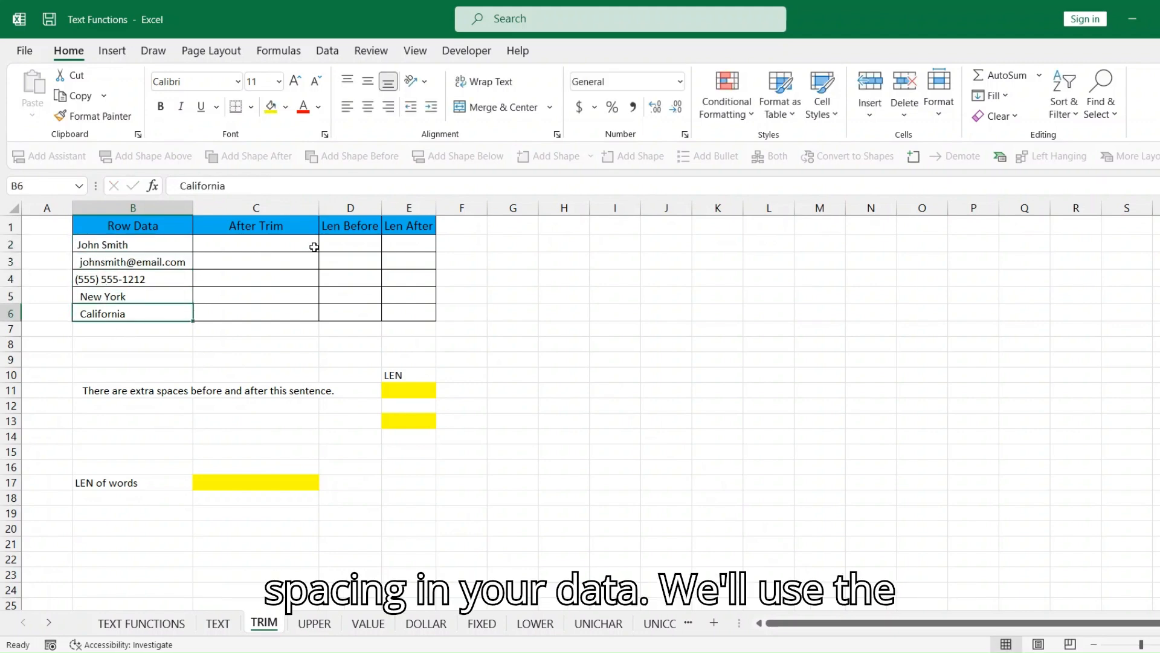
Step: Enter =TRIM(B2) in cell C2 and fill the formula down to C6
left_click(249, 241)
type("=TRIM(")
key("Left")
type(")")
key("Return")
left_click(307, 246)
left_click_drag(319, 253, 319, 319)
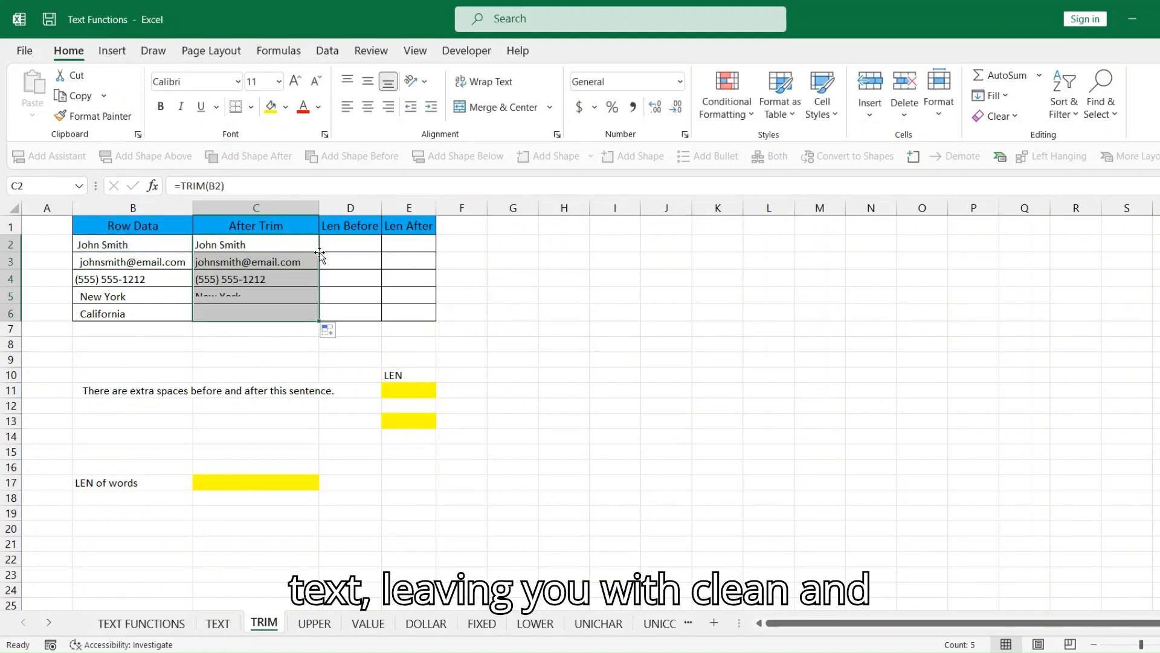
Step: Enter =LEN(B2) in cell D2 to count the characters of the untrimmed text
left_click(353, 242)
type("=")
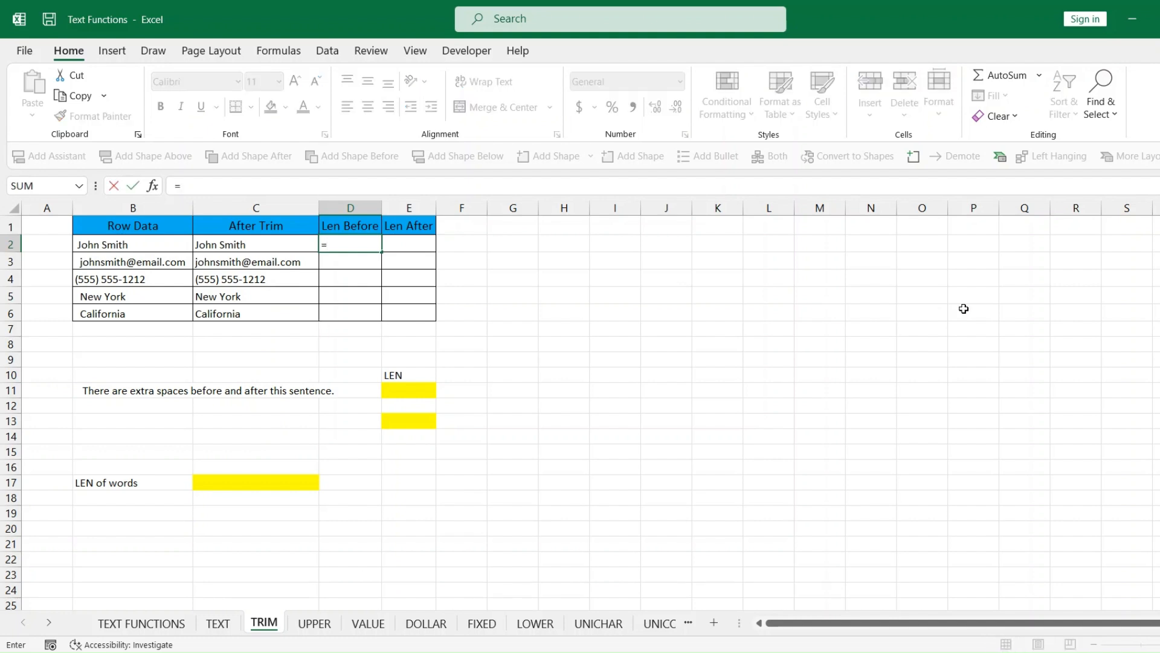
type("LEN(")
left_click(104, 244)
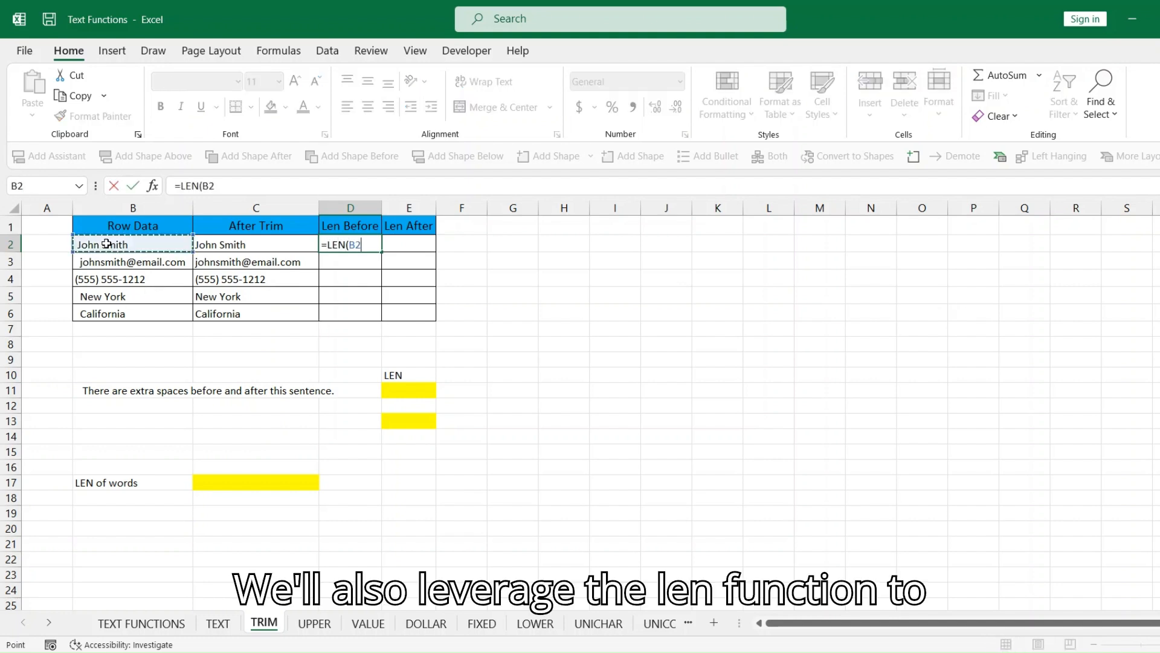
key("Return")
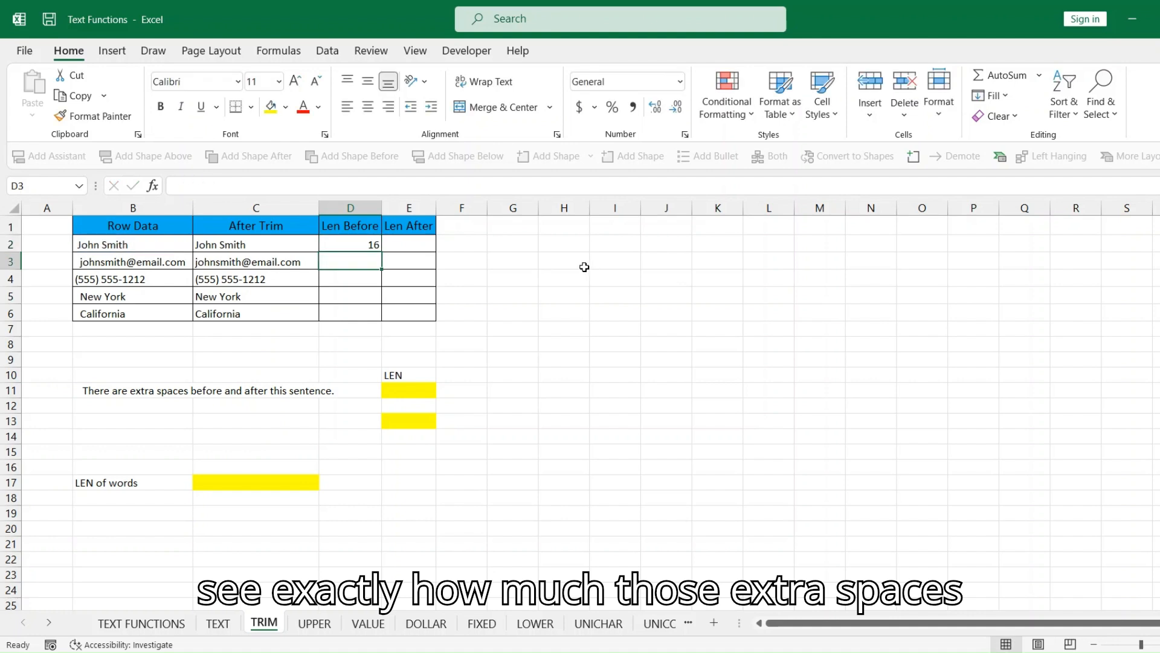
Step: Enter =LEN(C2) in cell E2 and fill both length formulas in D2:E2 down to row 6
left_click(401, 245)
type("=")
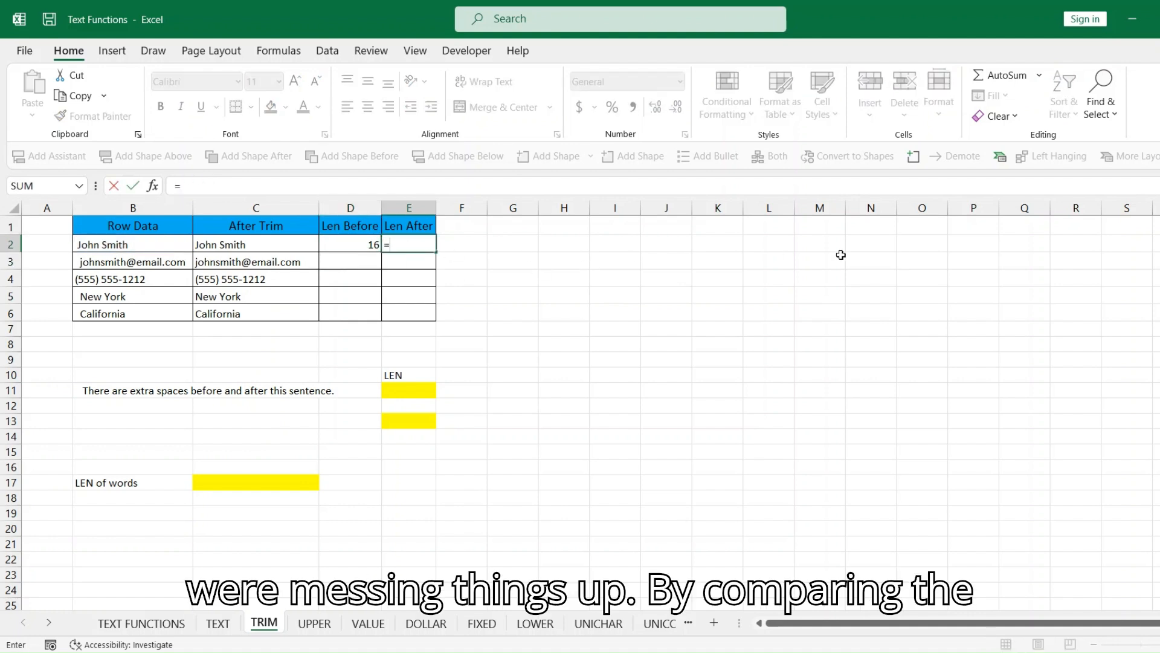
type("LEN(")
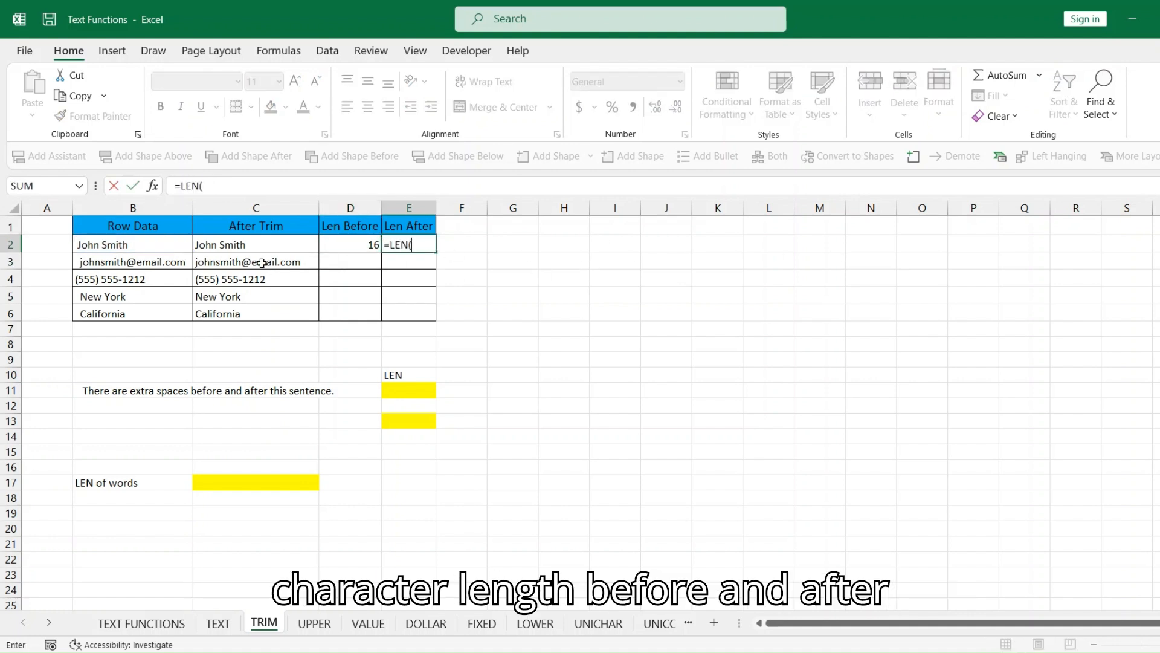
left_click(266, 245)
type(")")
key("Return")
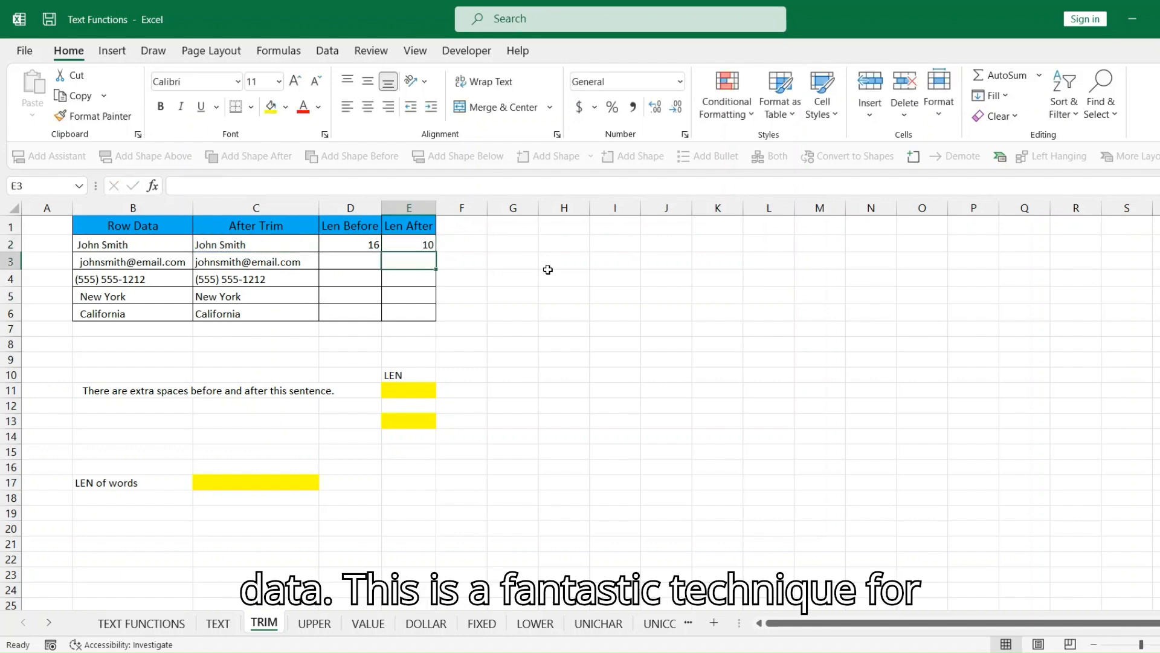
left_click_drag(373, 245, 434, 319)
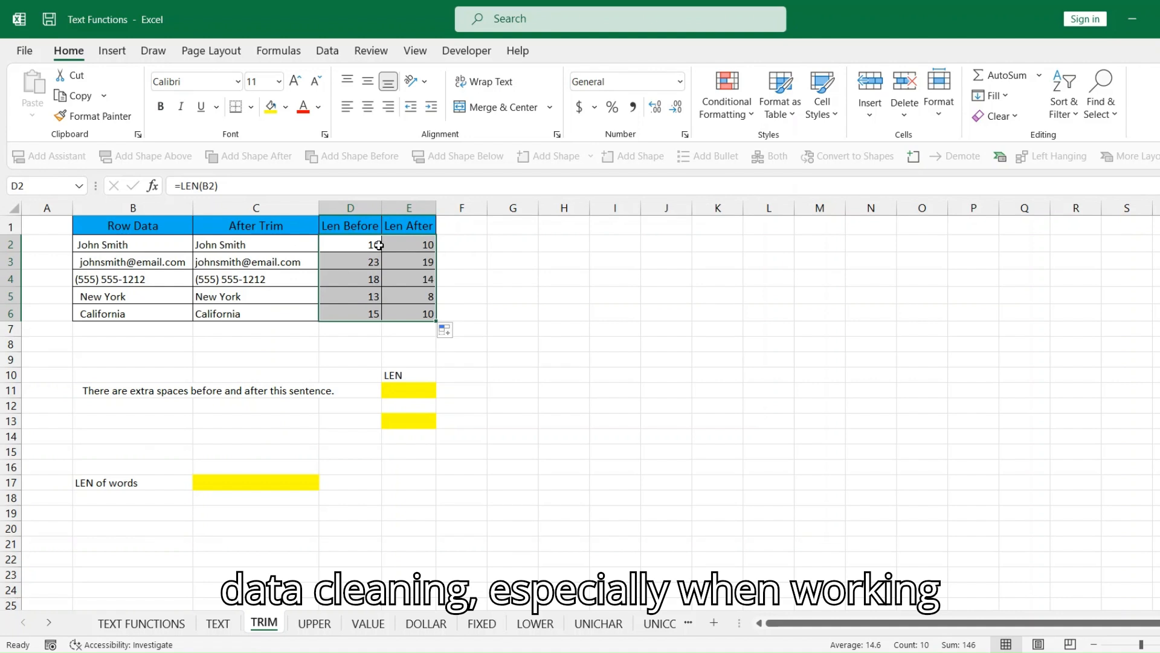
Step: Compare the lengths before and after trimming with the raw and trimmed text in rows 2 to 6
left_click(378, 244)
left_click(85, 246)
left_click(427, 245)
left_click(240, 244)
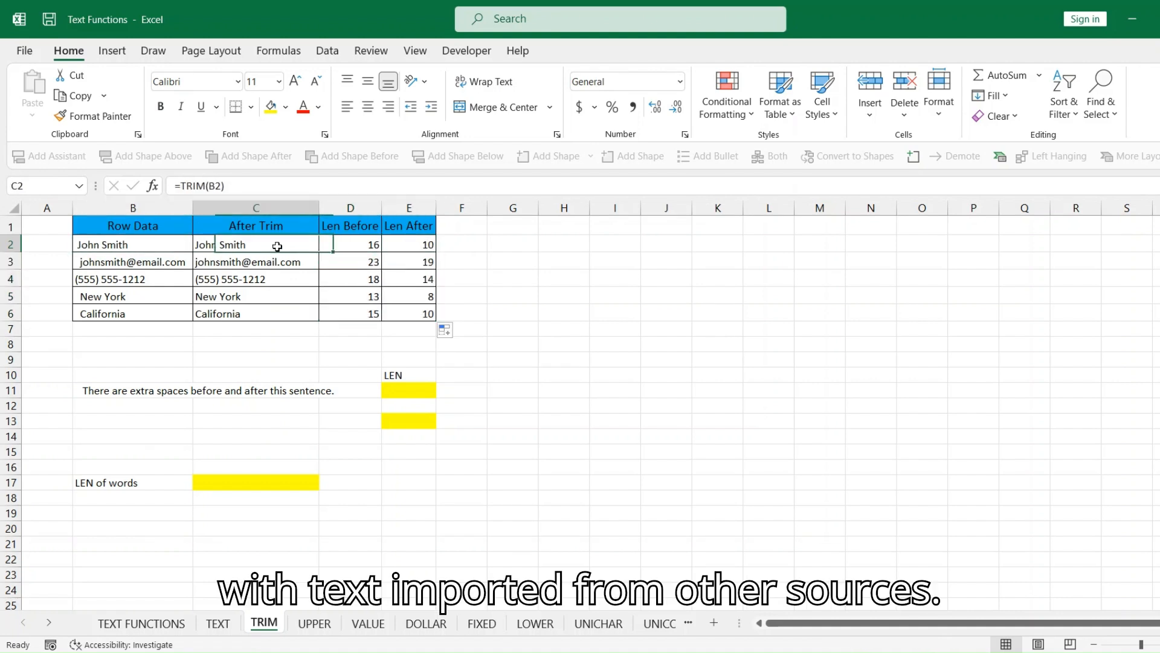
left_click_drag(368, 248, 404, 262)
left_click_drag(369, 316, 403, 312)
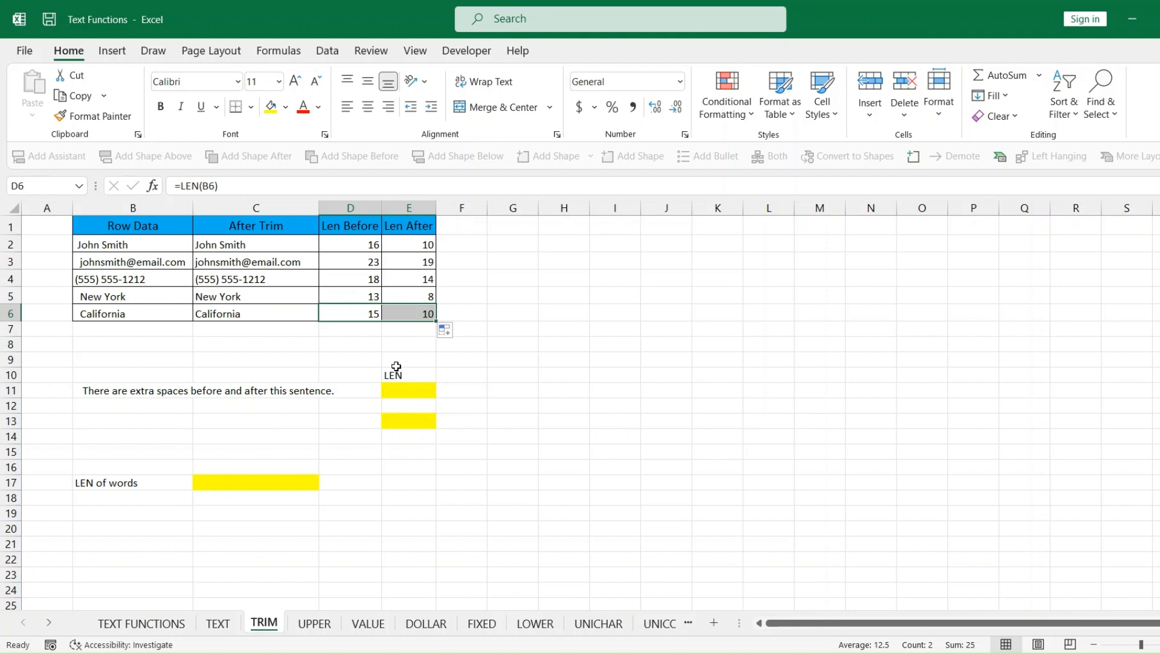
Step: Enter =TRIM(B11) in cell B13 to strip the extra spaces from the sentence in B11
left_click(92, 394)
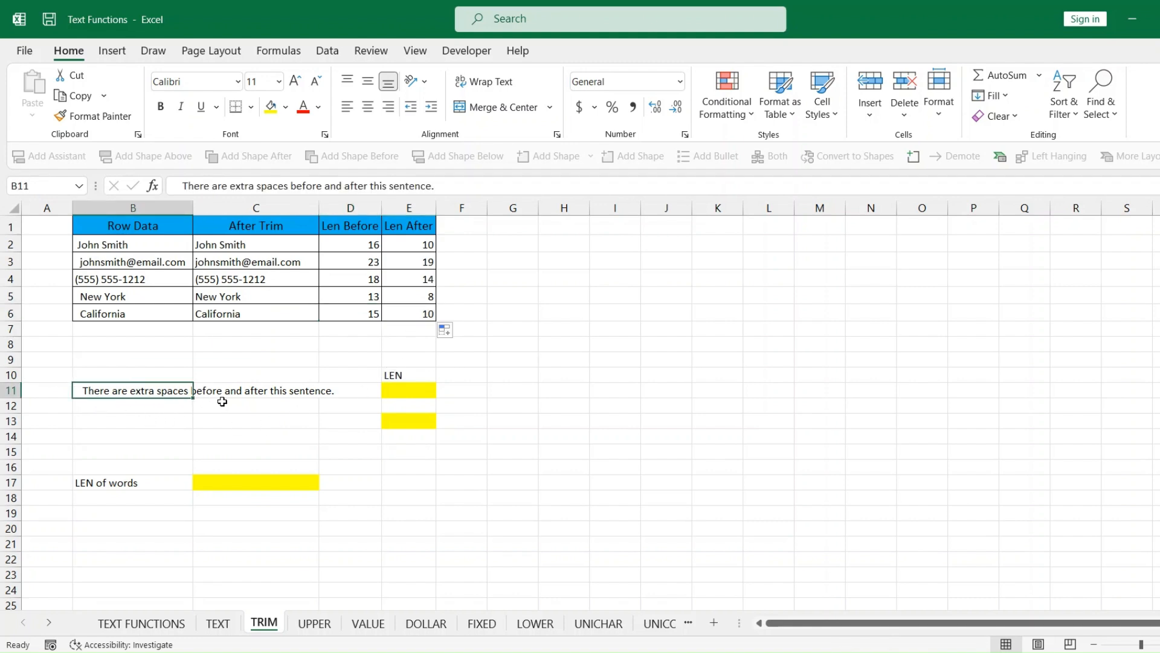
left_click(102, 421)
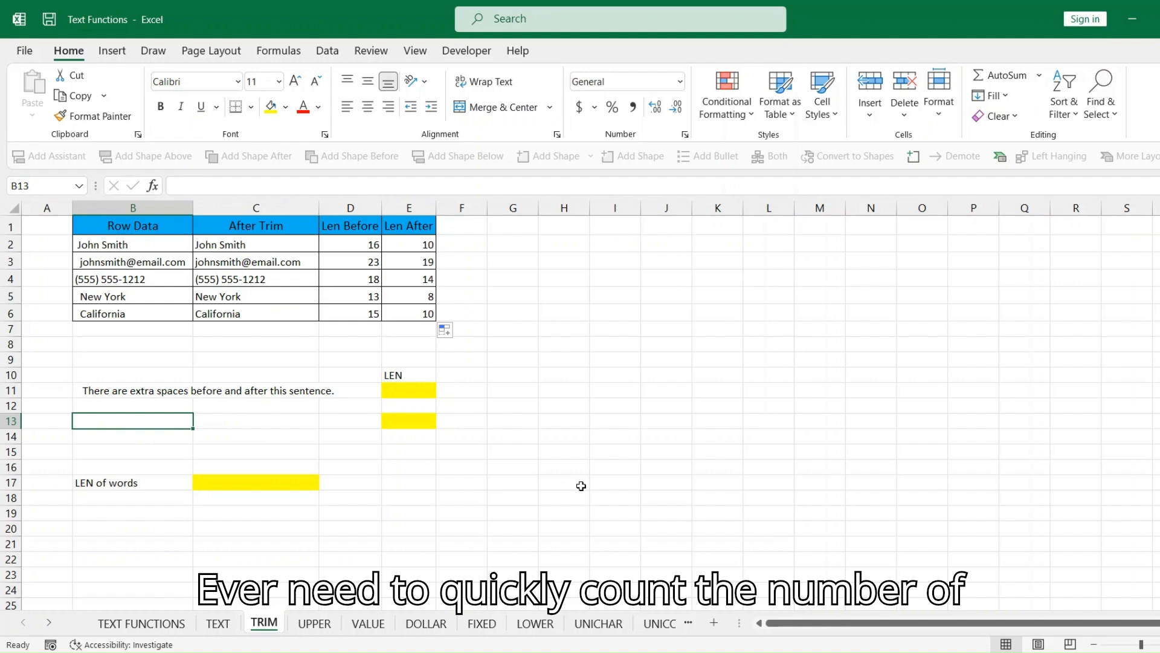
type("=TRIM")
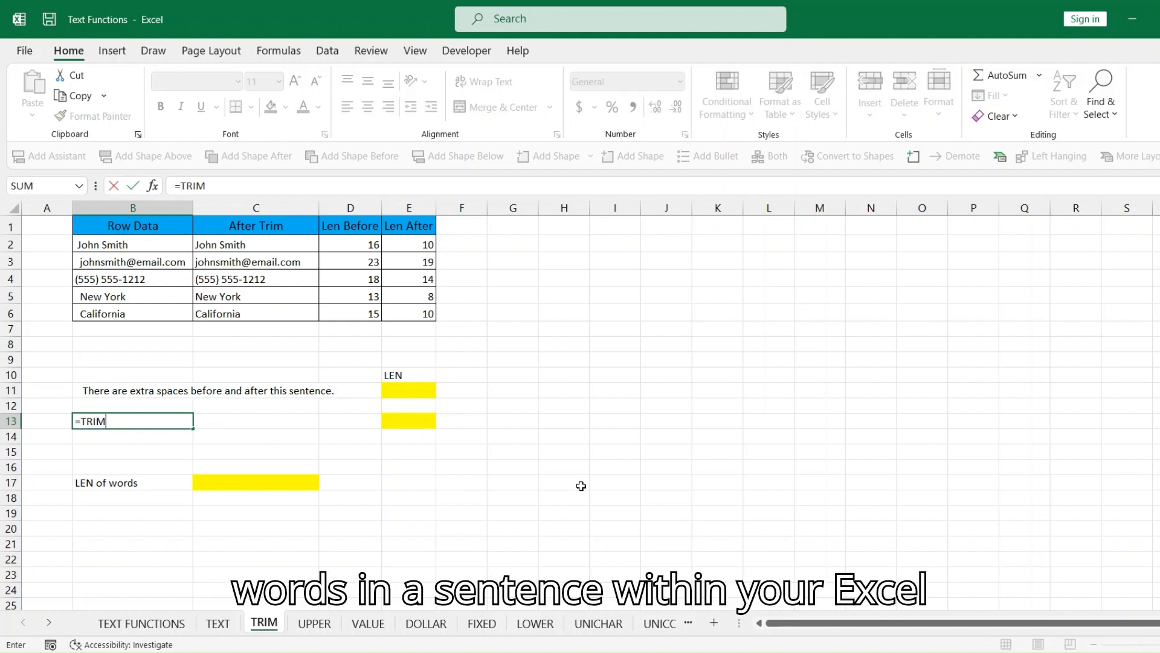
type("(")
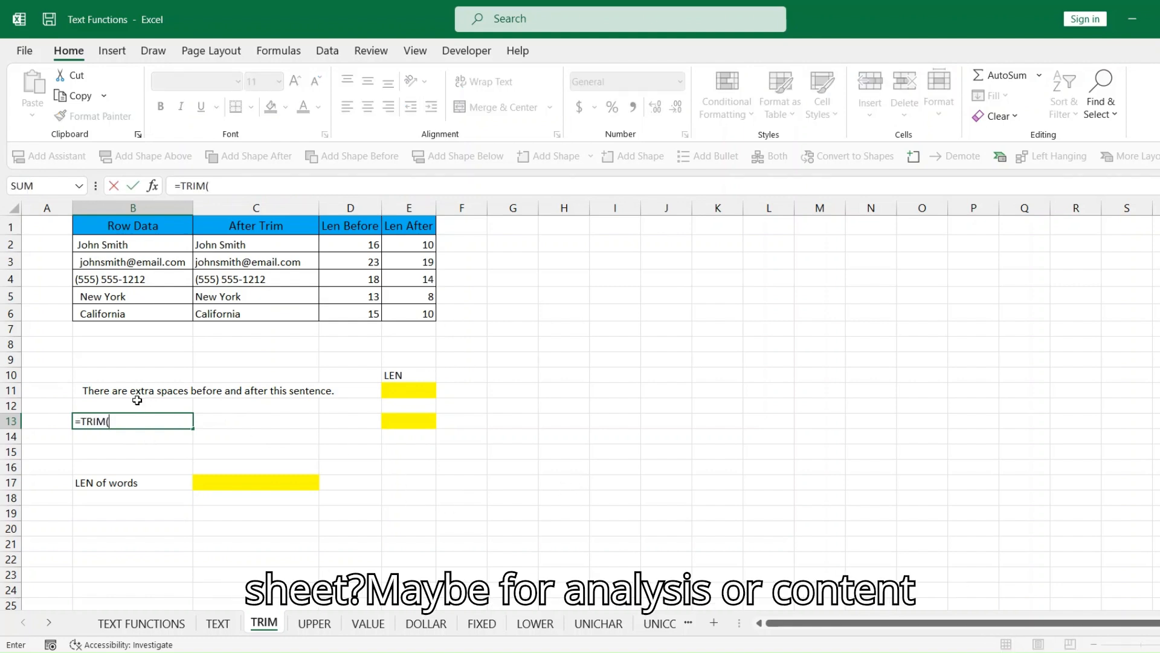
left_click(103, 391)
type(")")
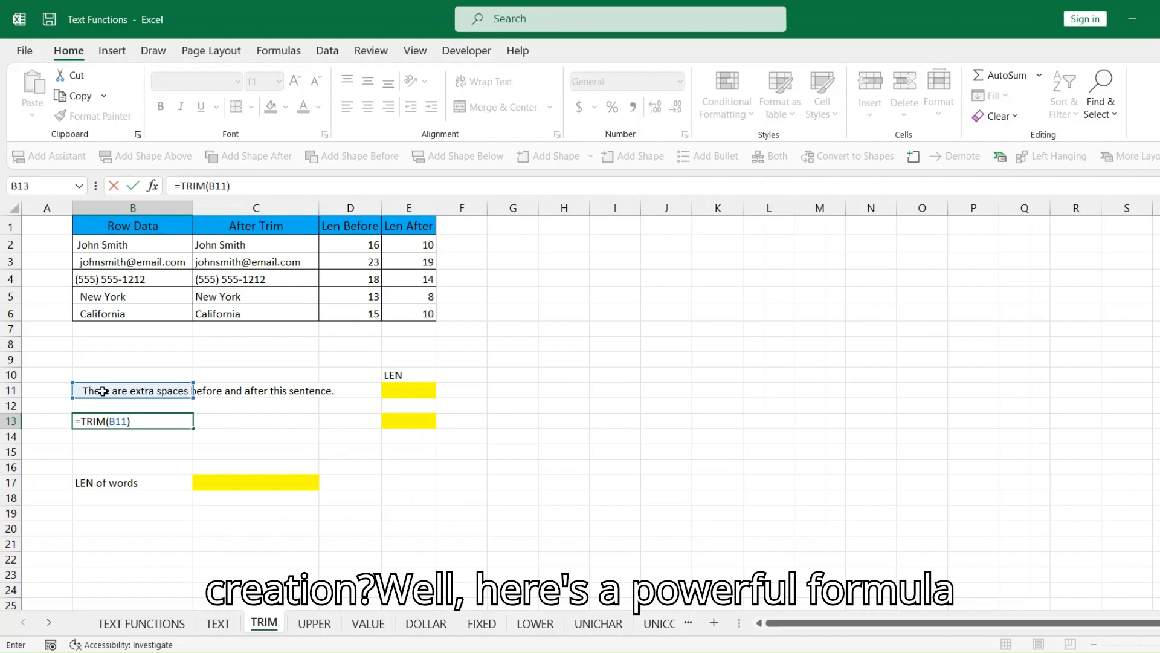
key("Return")
Step: Enter =LEN(B11) in cell E11, copy it to E13 and check the copied formula's reference
left_click(390, 391)
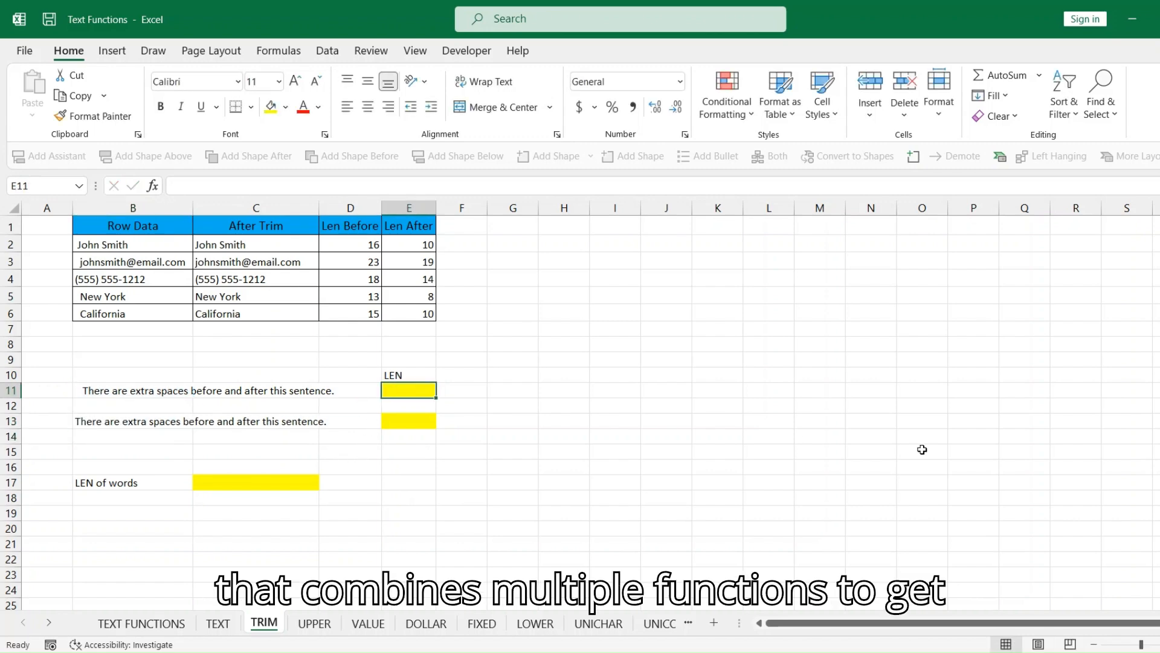
type("=LEN(")
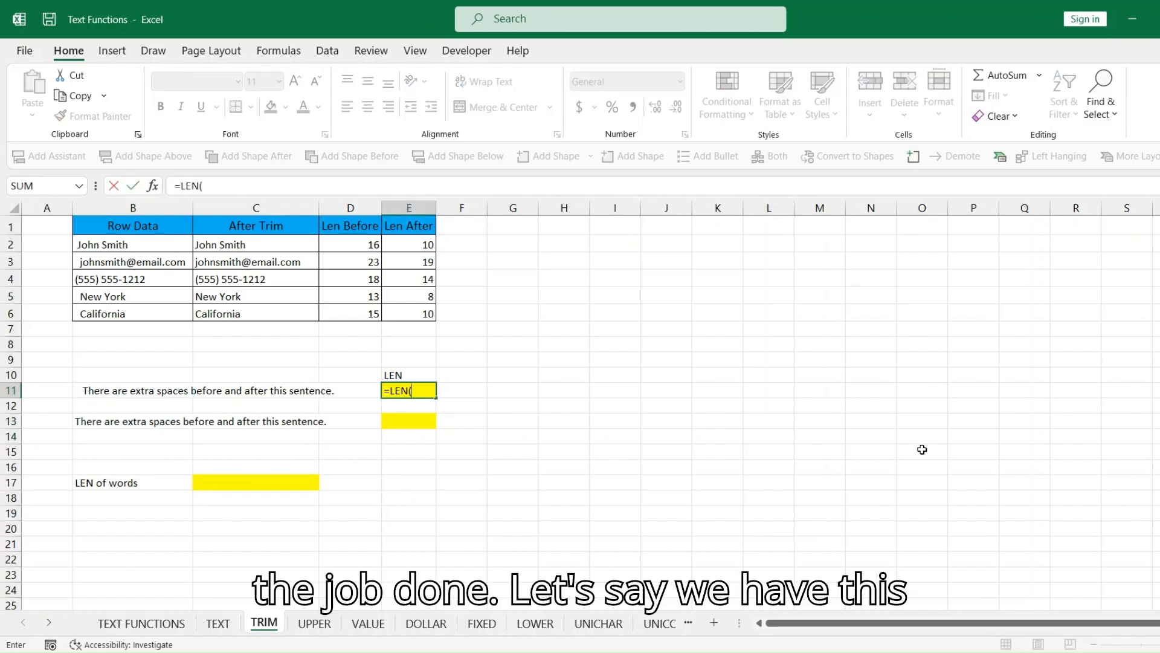
left_click(136, 397)
type(")")
key("Return")
left_click(417, 388)
key("ctrl+c")
left_click(423, 421)
key("ctrl+v")
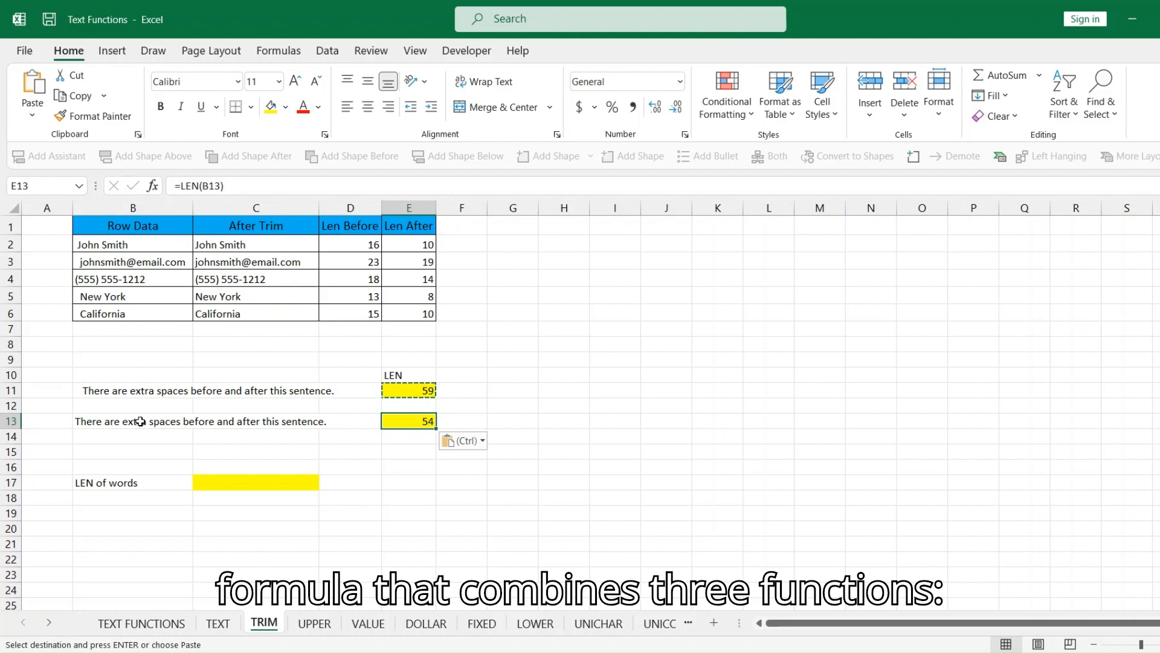
double_click(394, 421)
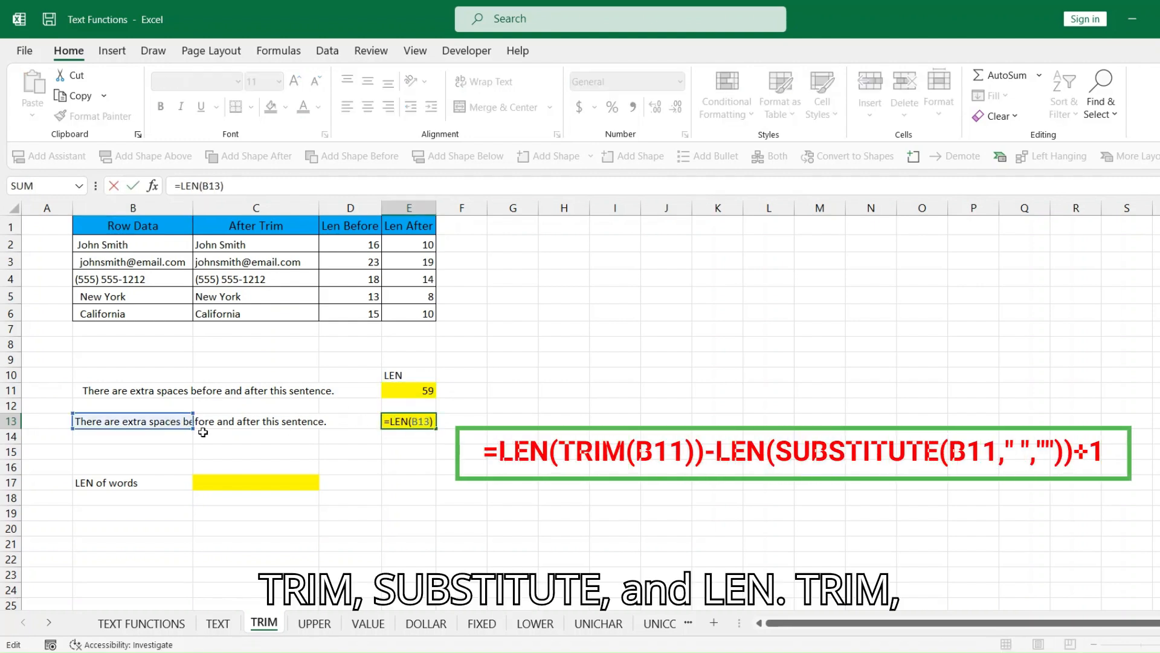
key("Return")
Step: Enter =LEN(TRIM(B11))-LEN(SUBSTITUTE(B11," ",""))+1 in cell C17 to count the sentence's words
left_click(104, 483)
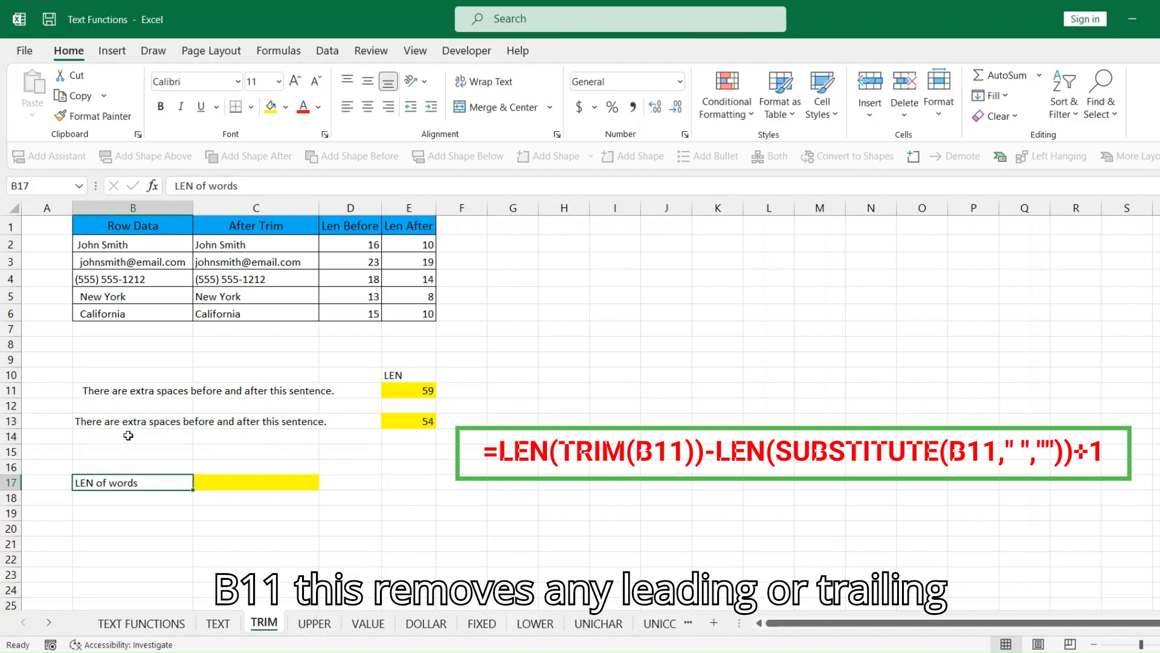
left_click(106, 420)
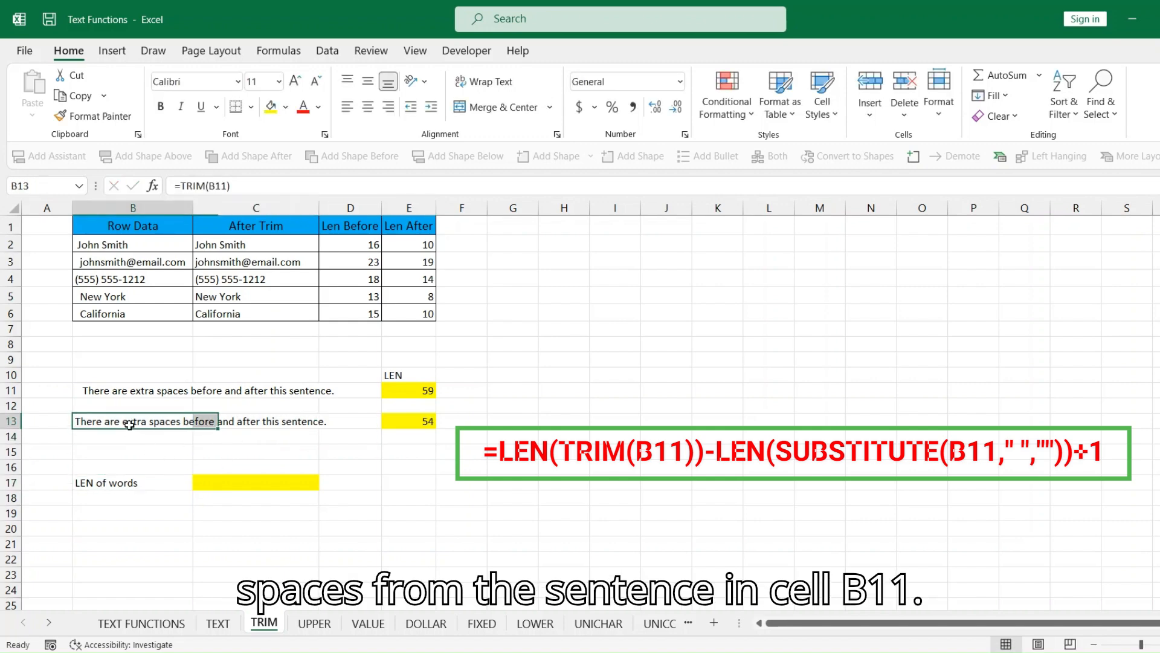
left_click(217, 483)
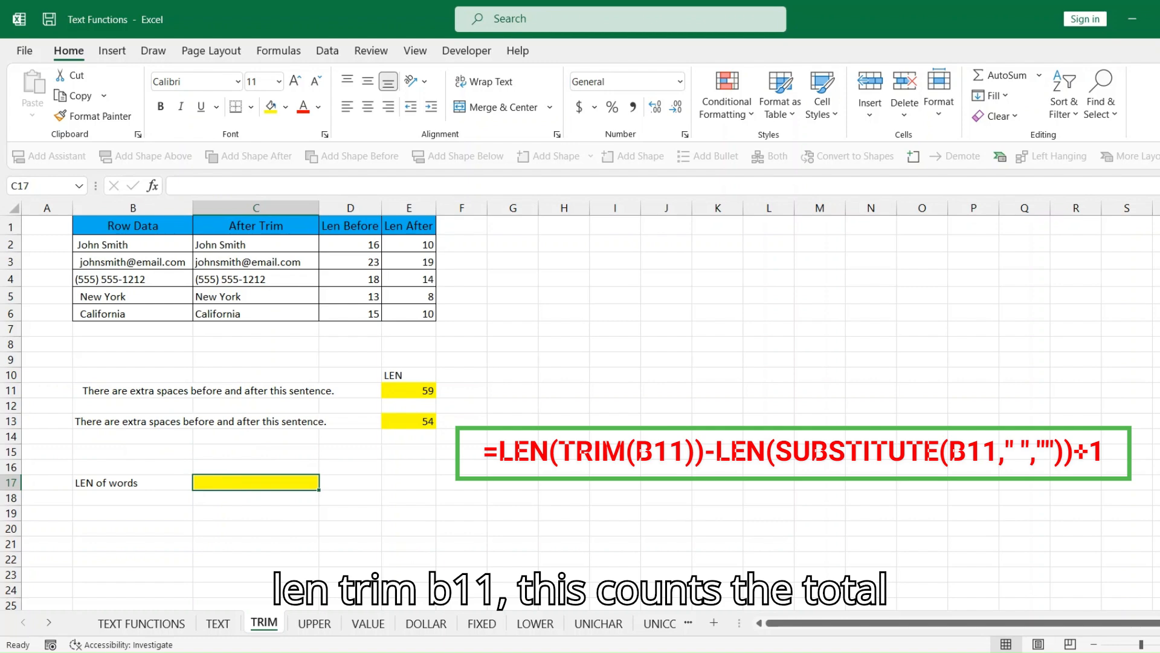
type("=LEN")
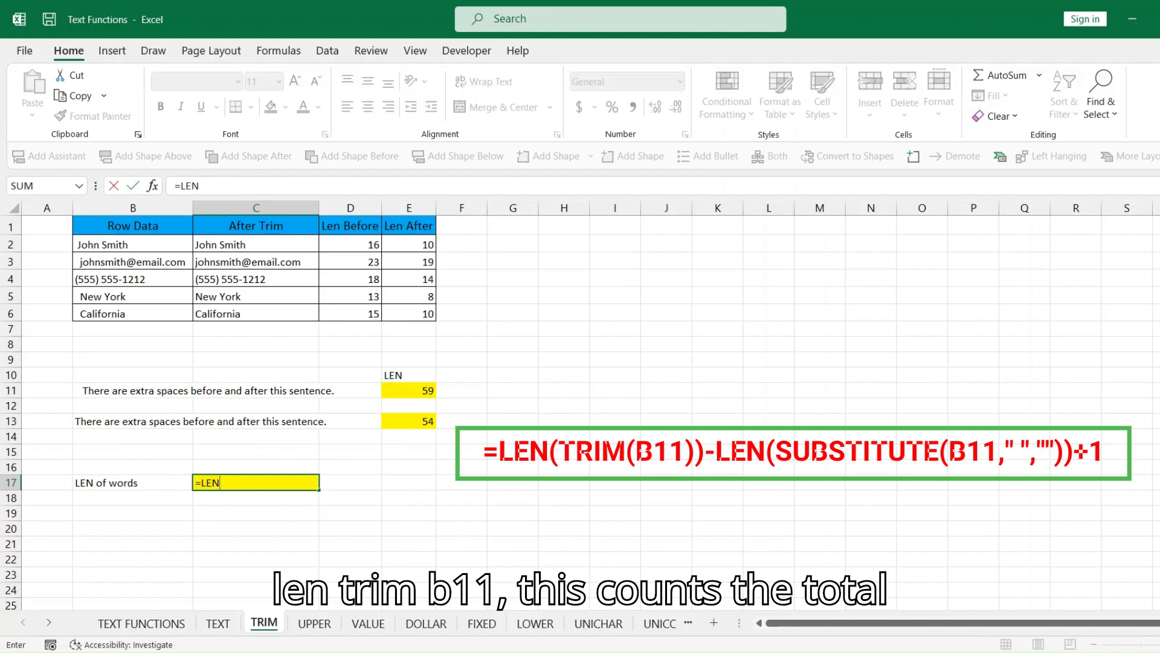
type("(TRIM")
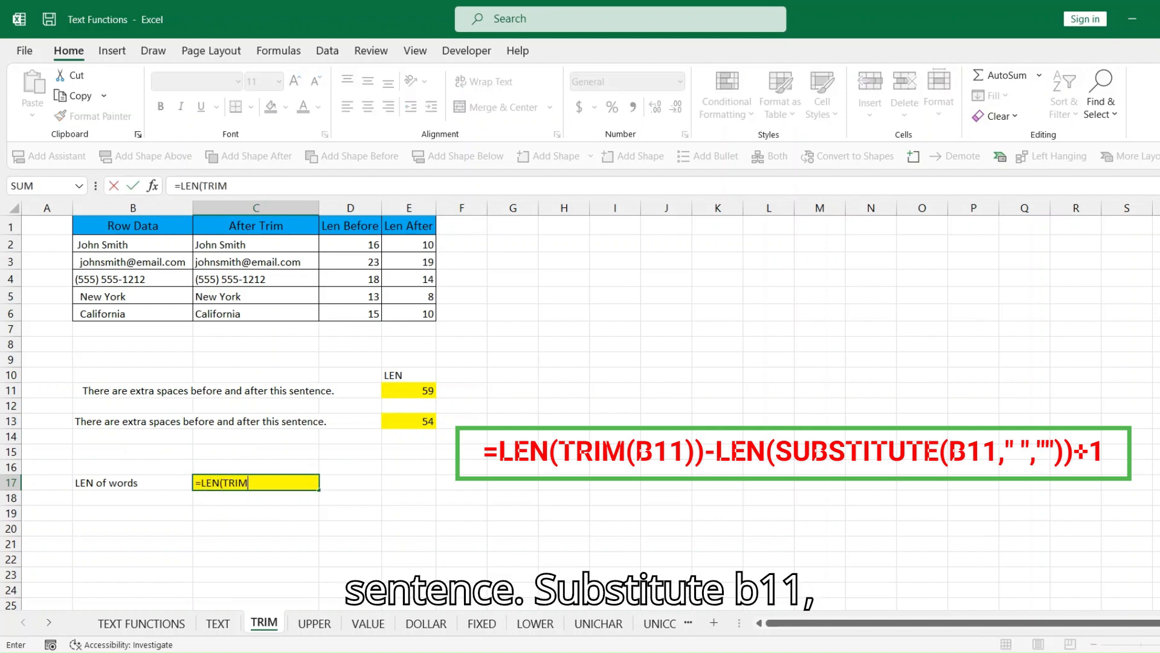
type("(B11")
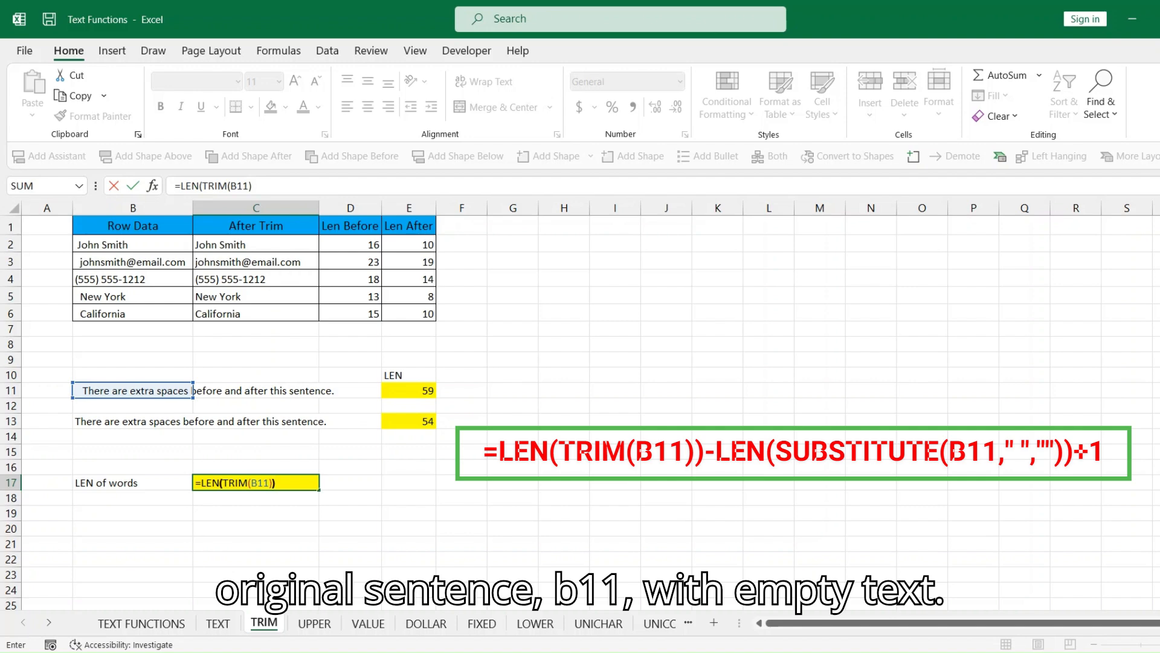
type("))-LEN")
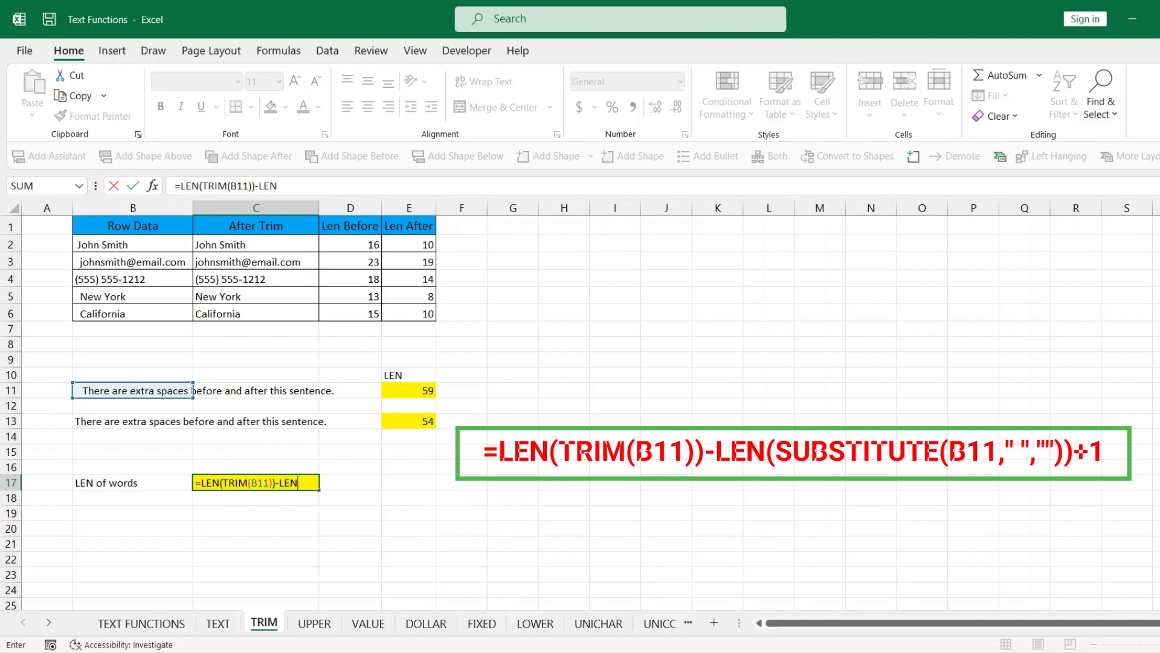
type("(SUB")
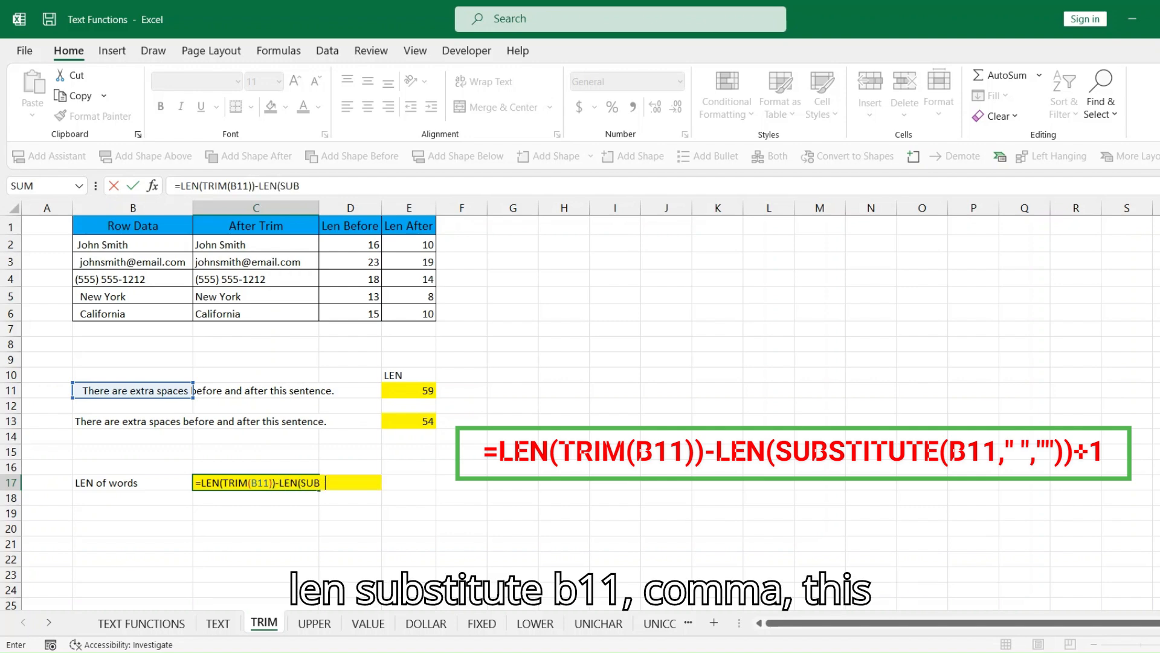
type("STITUTE(")
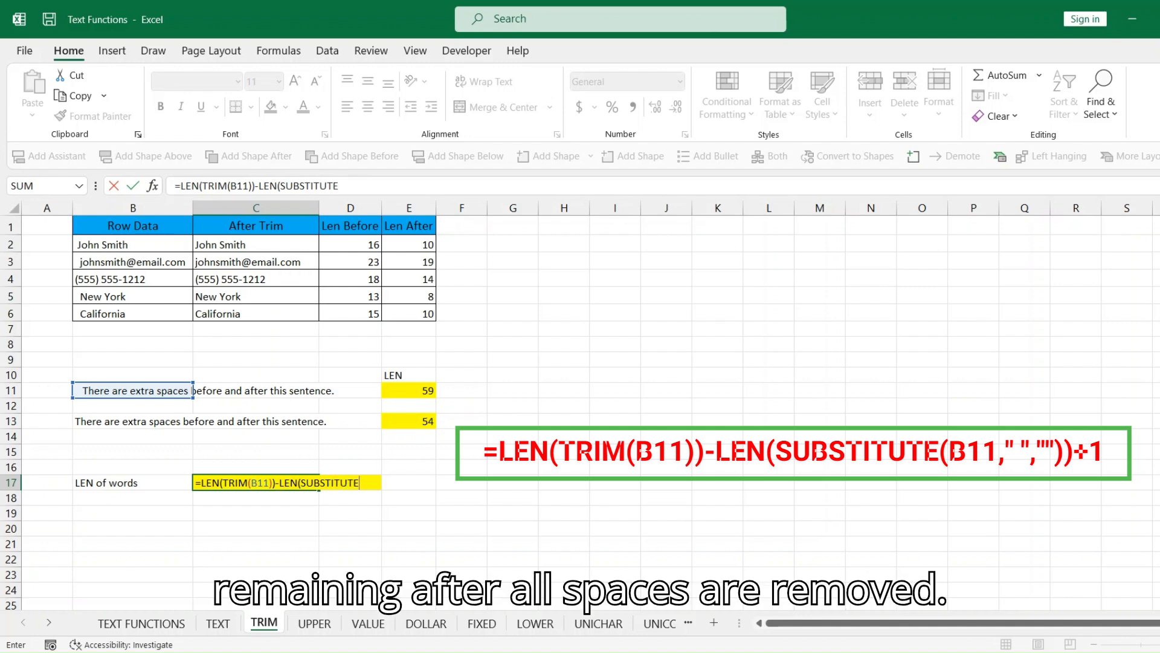
left_click(116, 390)
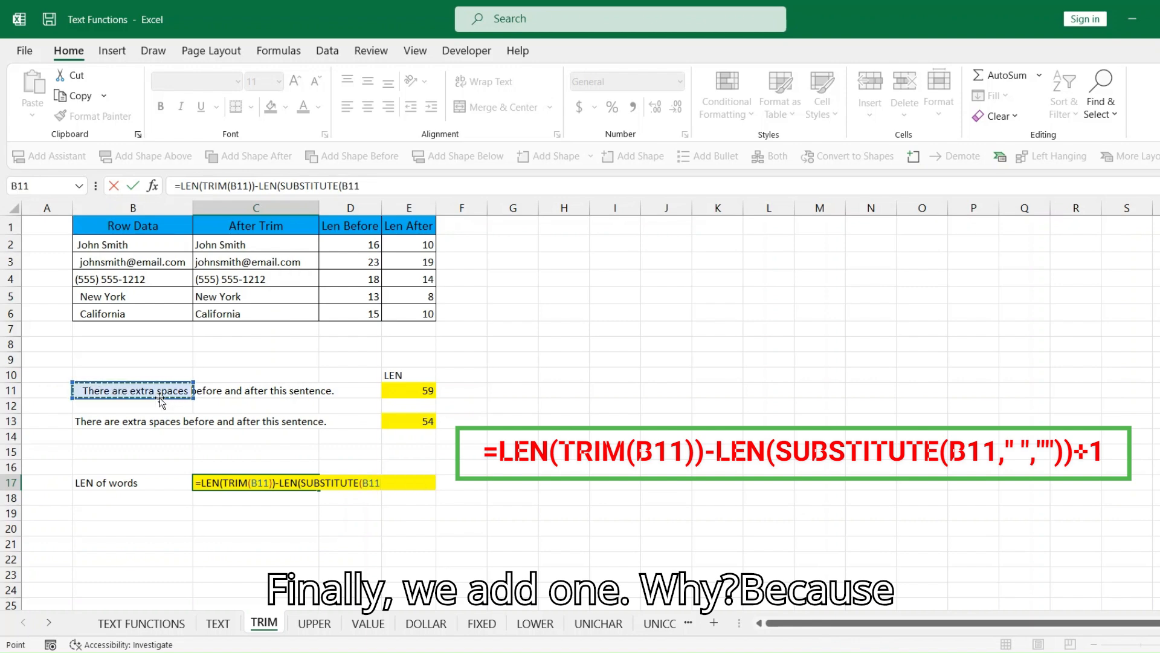
type(",\"")
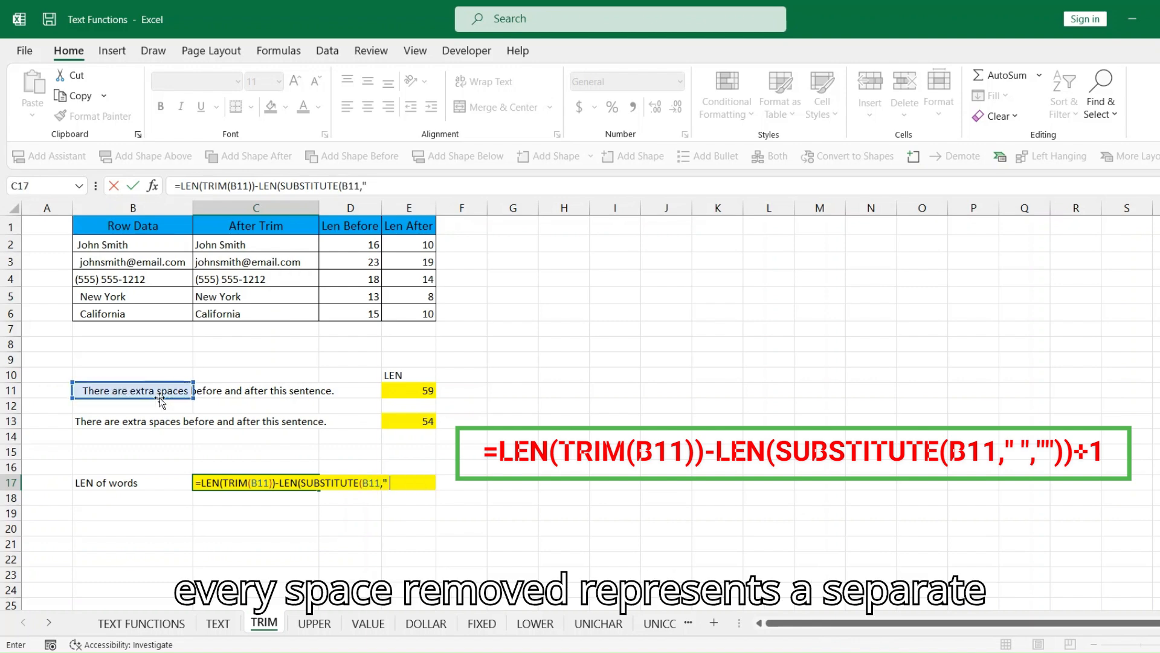
type(" \",\"\"))+1")
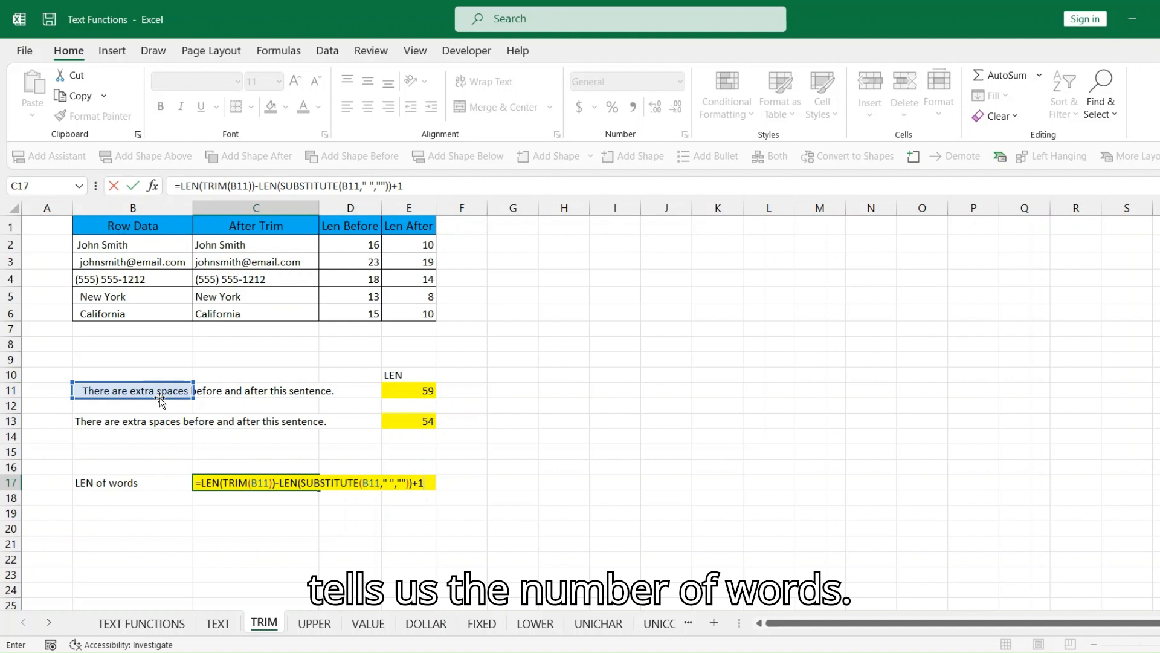
key("Return")
left_click(240, 483)
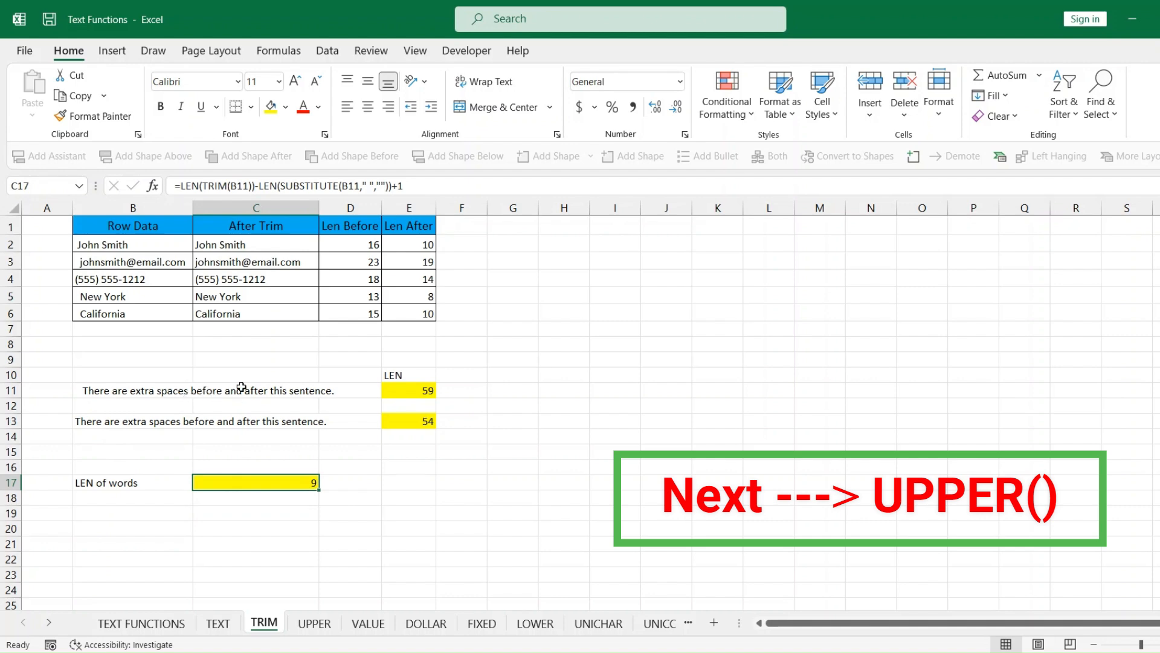
left_click(301, 392)
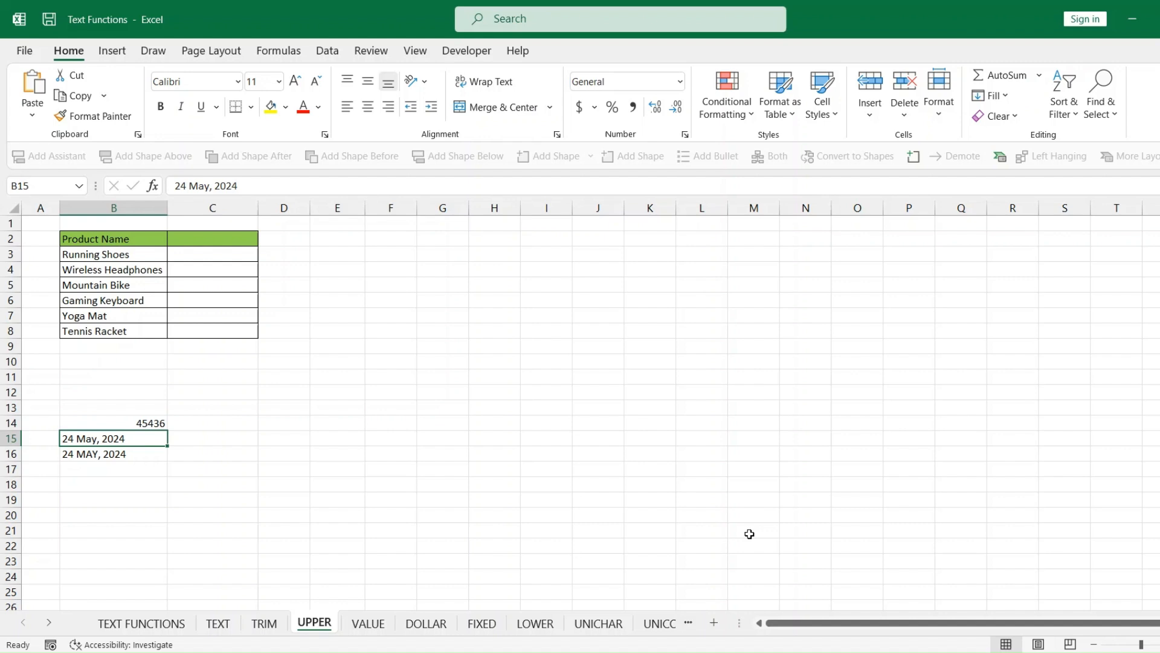
Step: On the UPPER sheet, enter =UPPER(B3) in cell C3 to convert the first product name to capitals
left_click(142, 253)
left_click(211, 249)
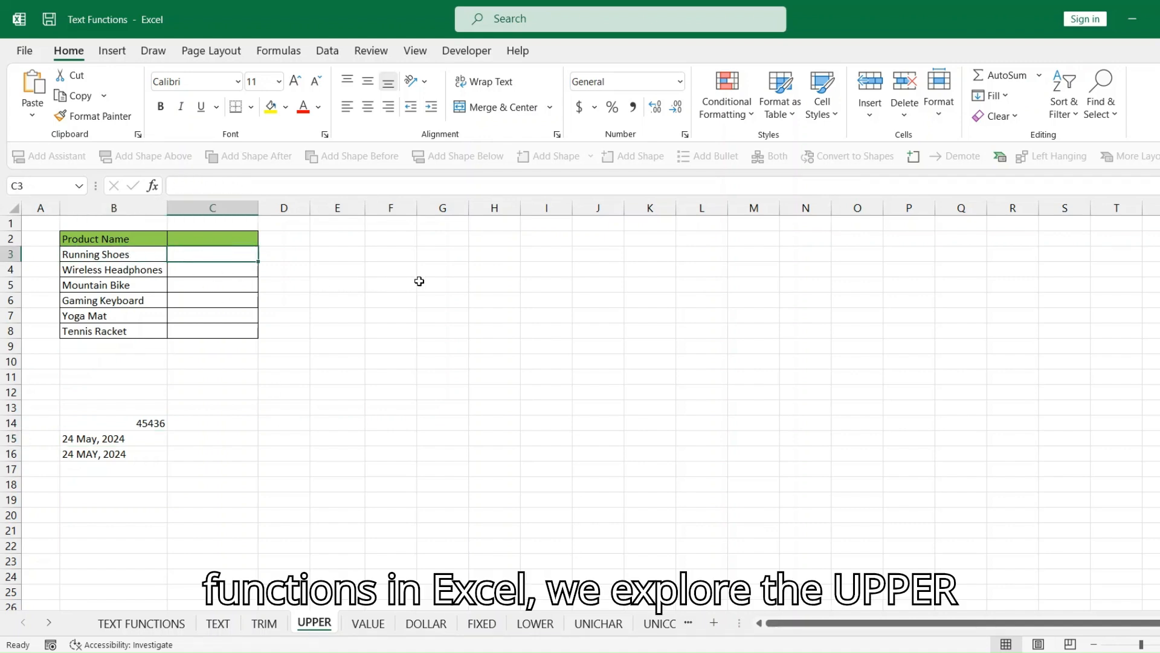
type("=UPPER(B3)")
key("Return")
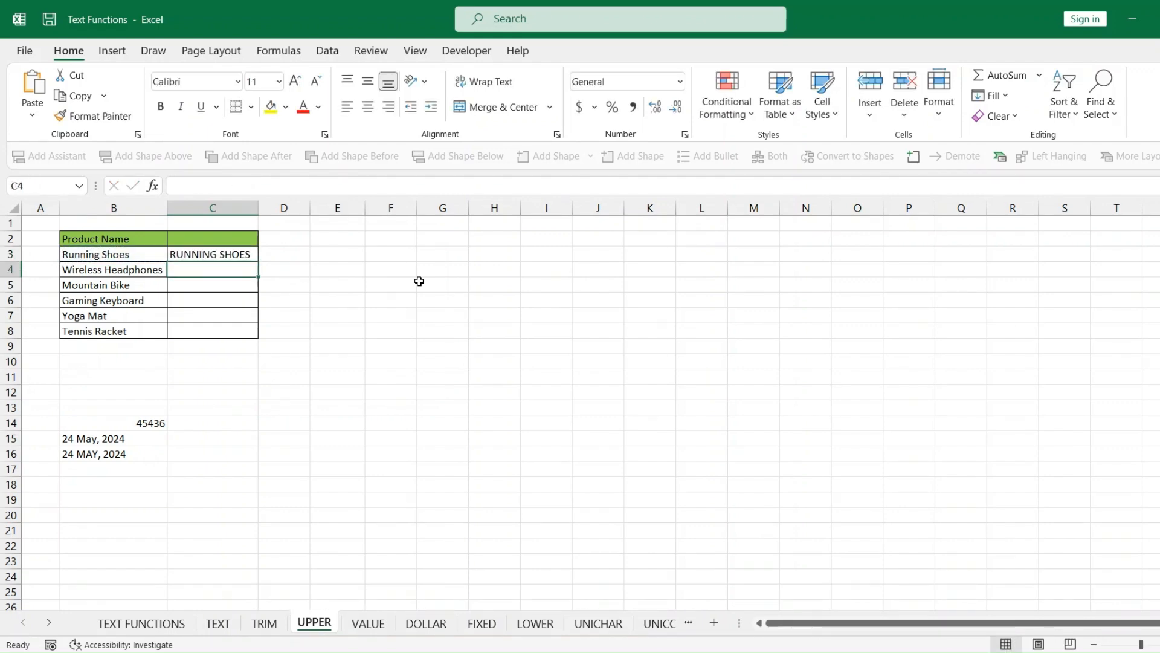
Step: Copy the UPPER formula from C3 down through C8 and autofit column C to the converted product names
left_click(223, 251)
left_click_drag(258, 261, 259, 338)
left_click(193, 314)
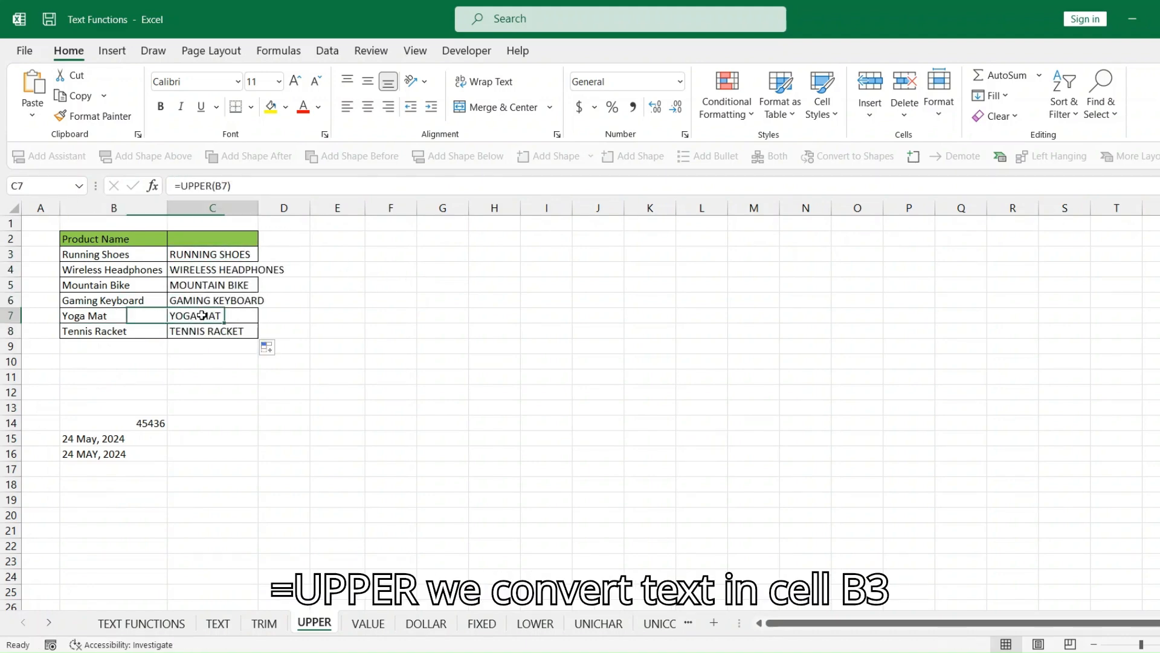
double_click(258, 208)
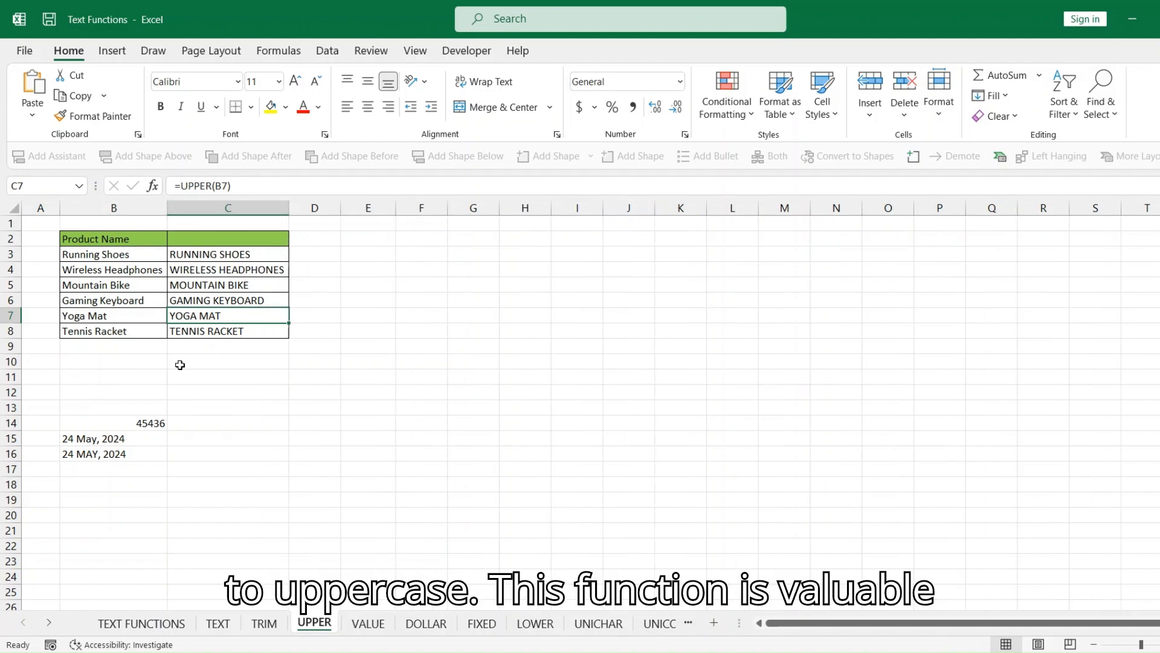
Step: Enter =UPPER("apple") in cell E3 to capitalise a literal text string, and check the entered formula
left_click(385, 254)
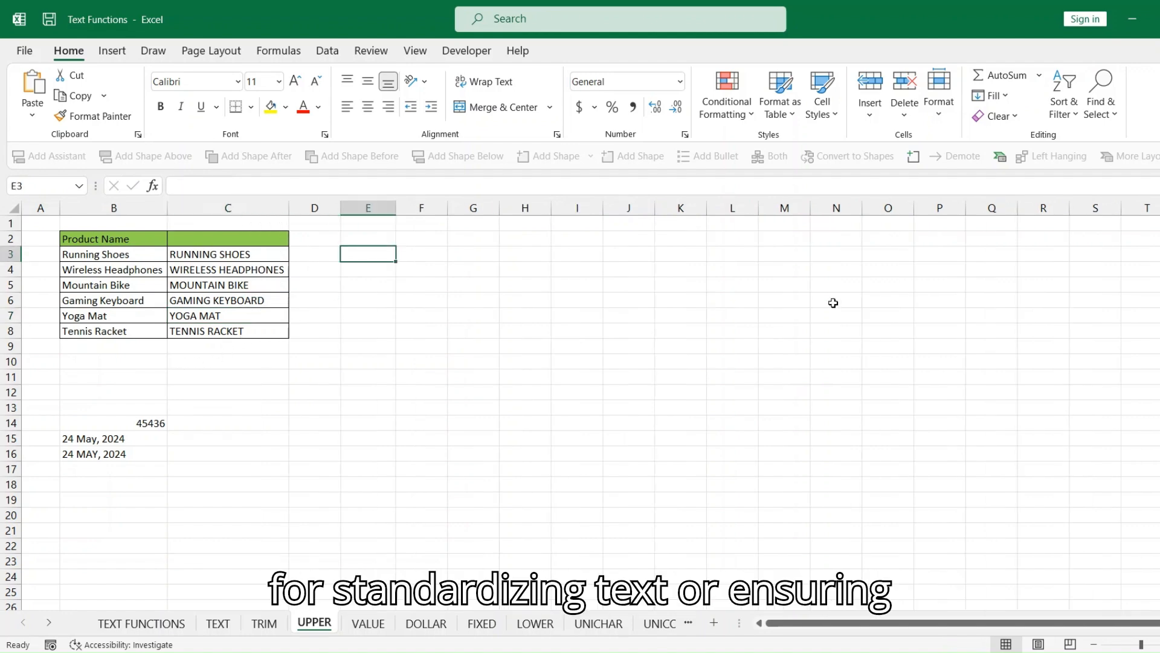
type("=UPPER(")
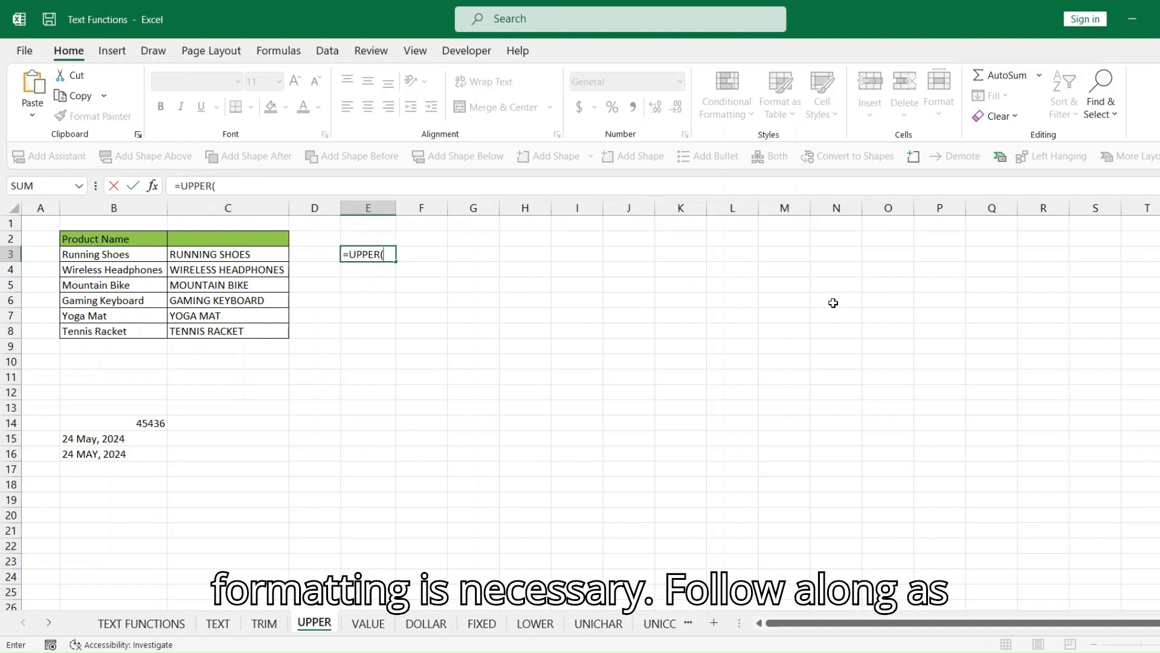
type("\"a")
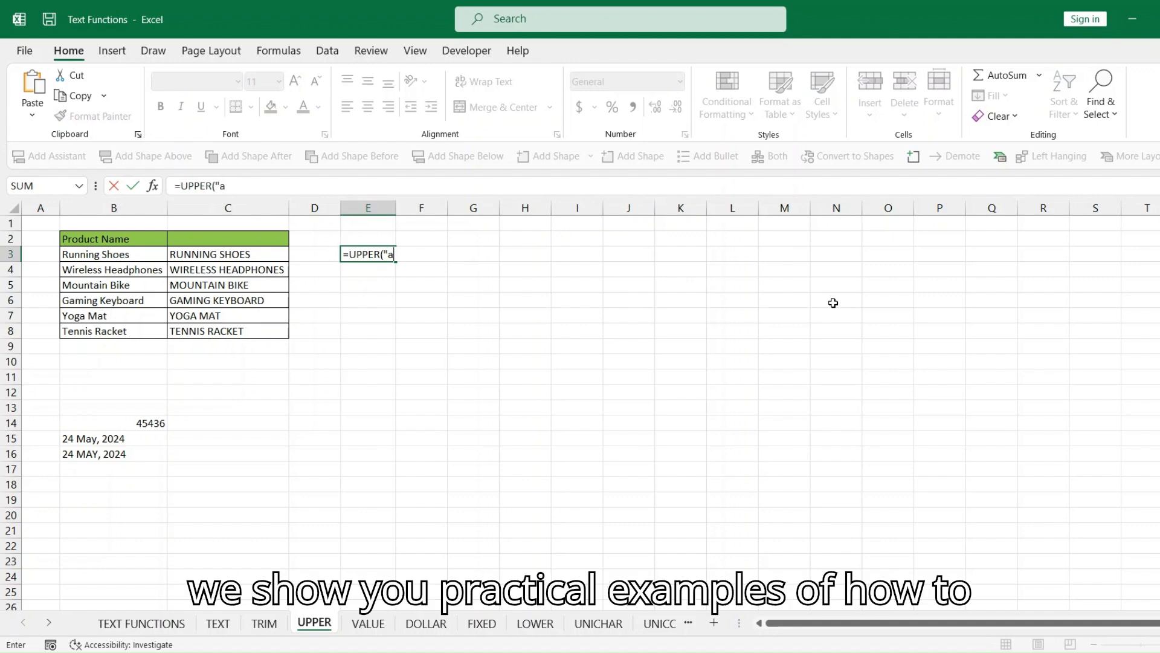
type("pple\"")
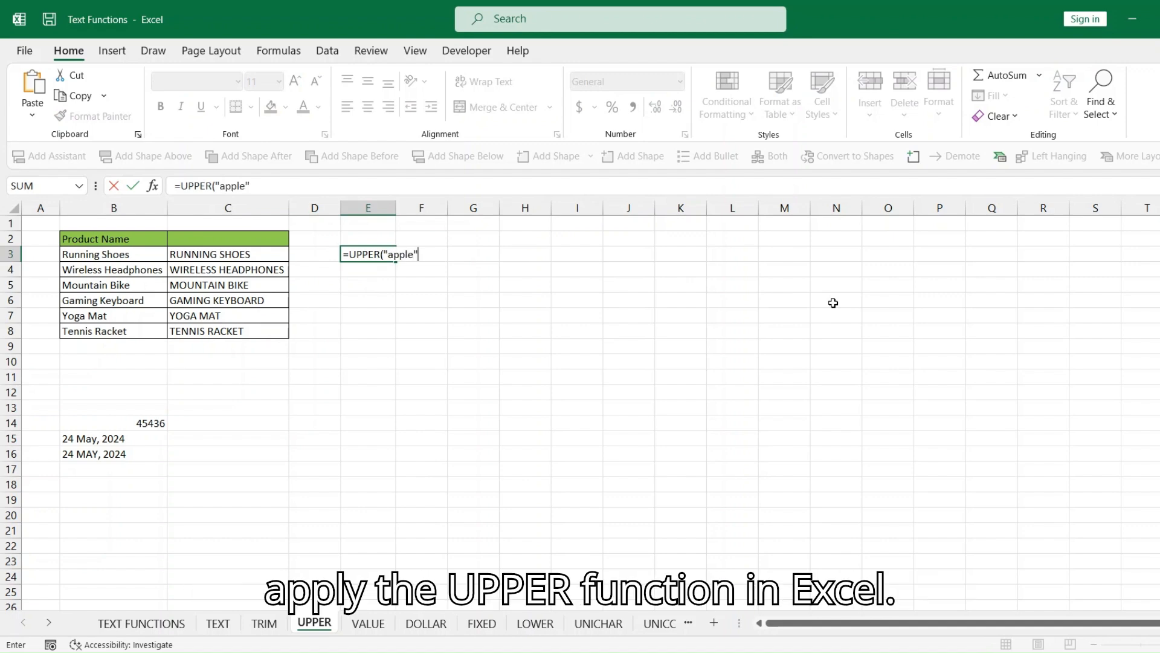
key("Return")
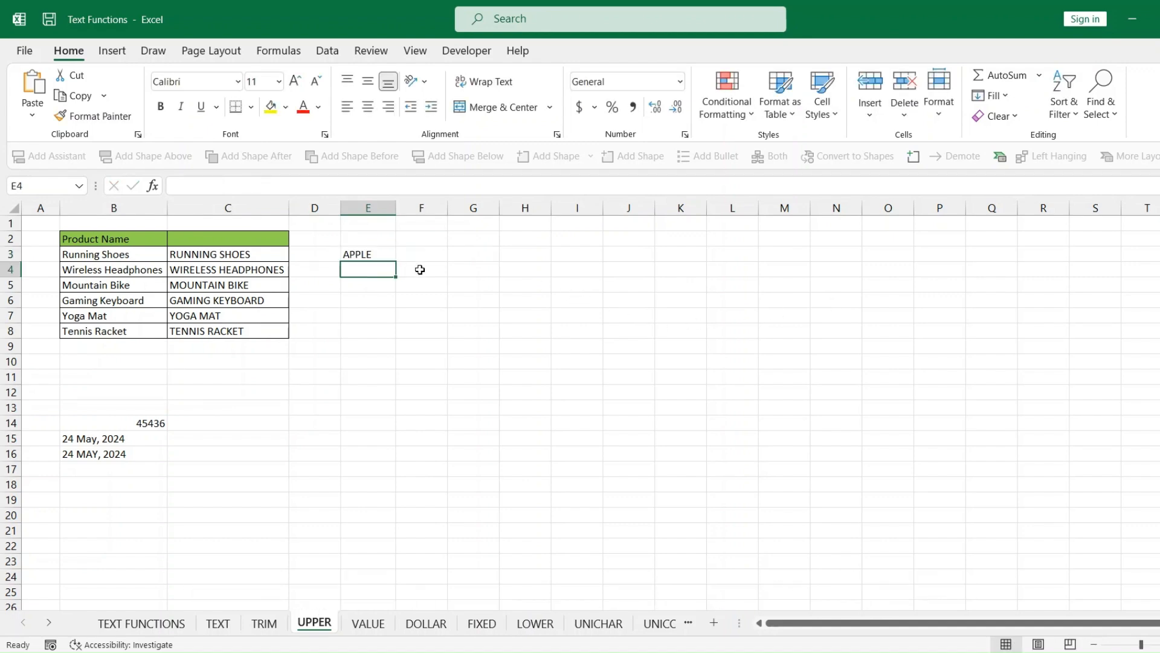
left_click(388, 252)
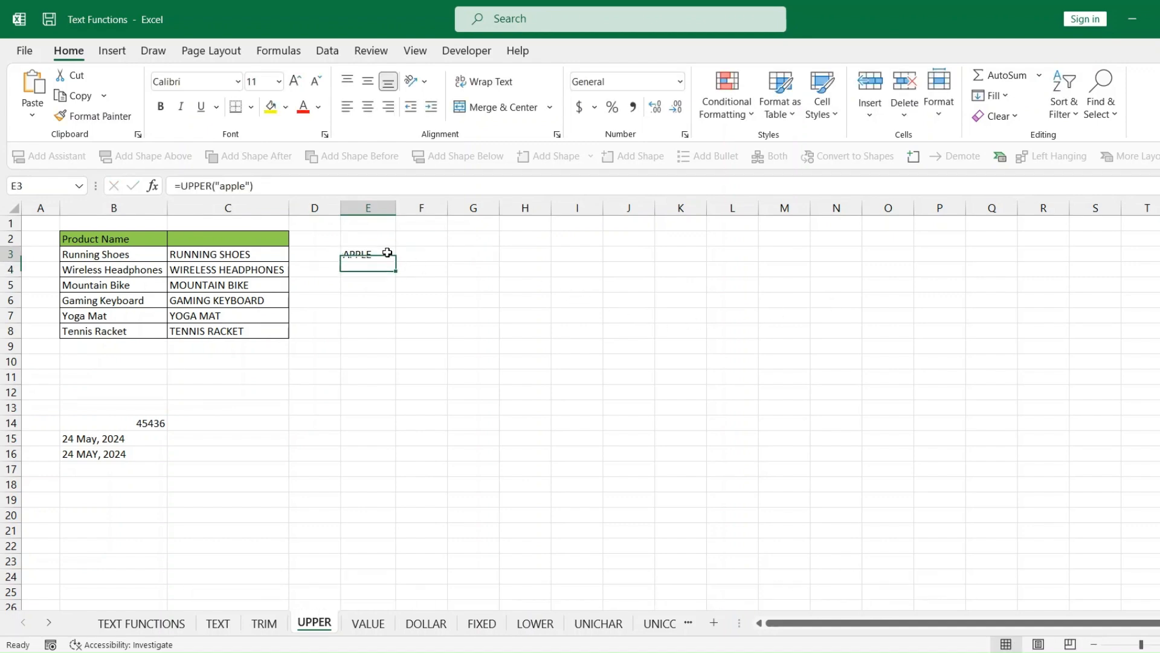
Step: Enter =TEXT(B14,"dd mmmm, yyy") in cell C15 to format the number in B14 as a date
left_click(103, 441)
left_click(111, 457)
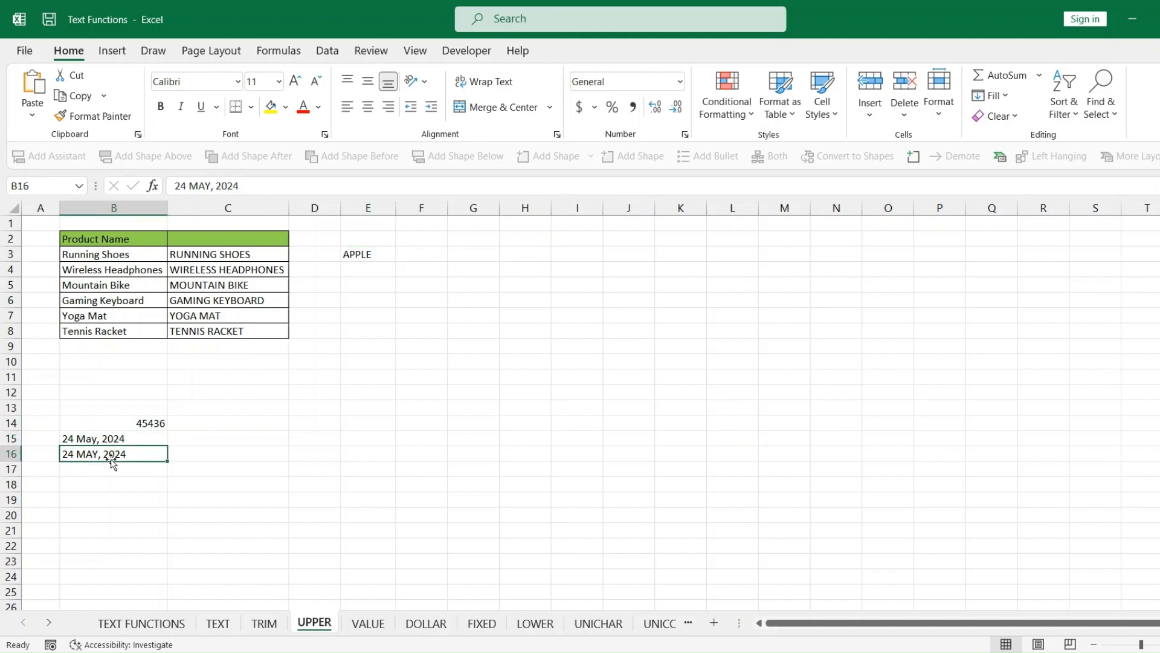
left_click(190, 437)
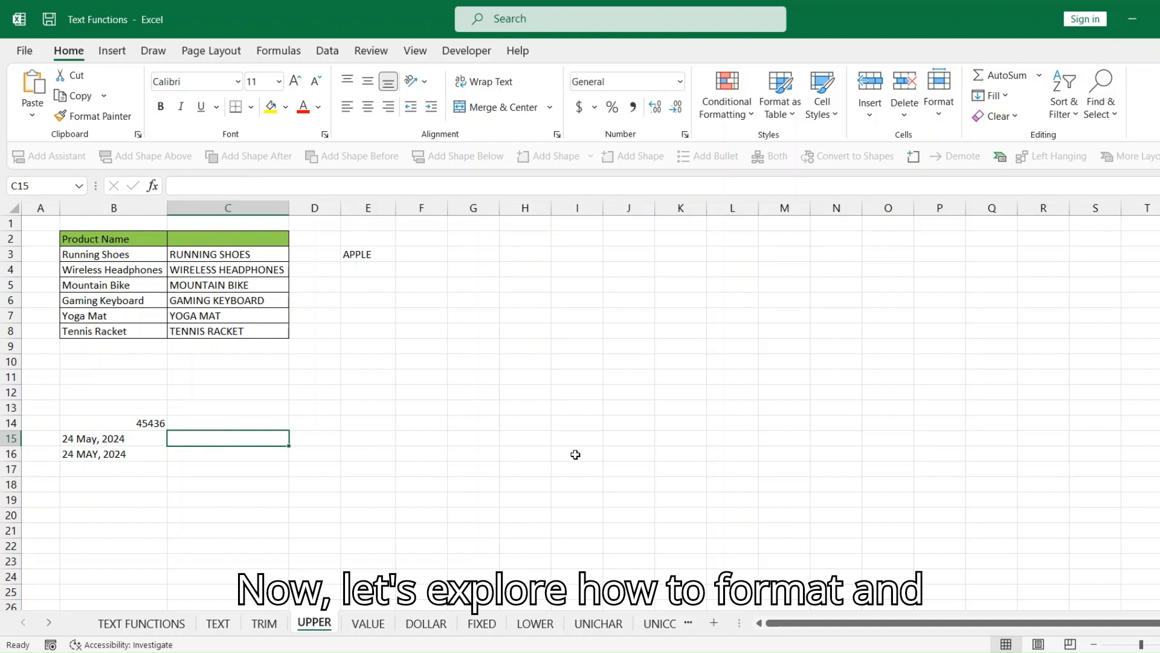
type("=TEXT(")
key("Up")
key("Left")
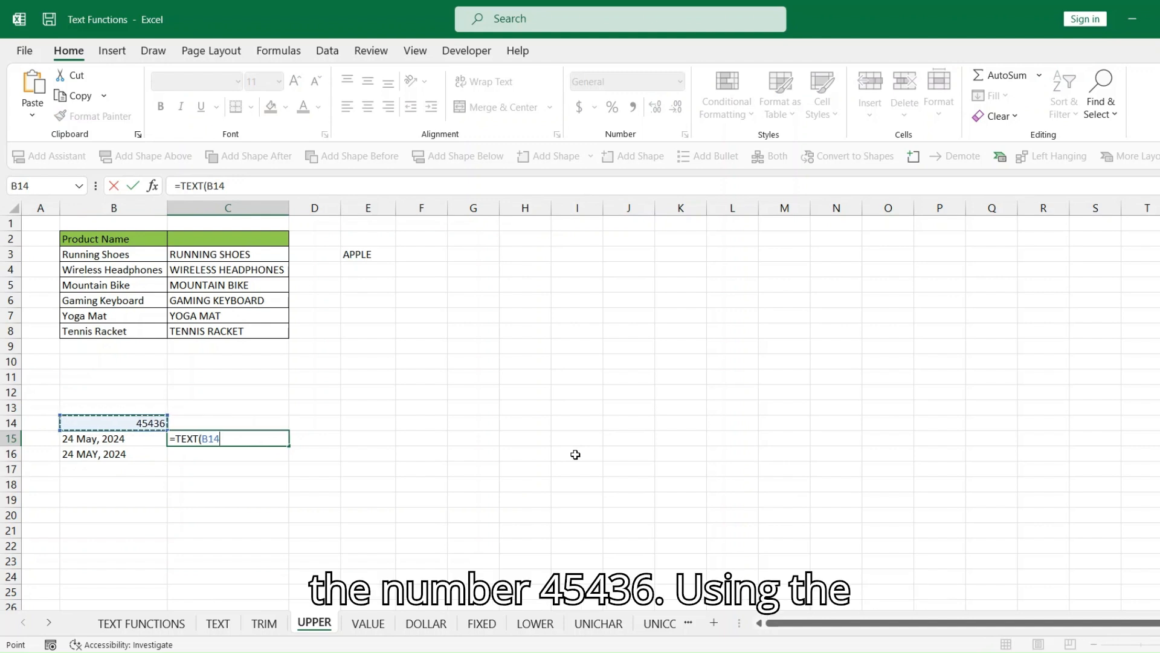
type(",\"dd mmmm,")
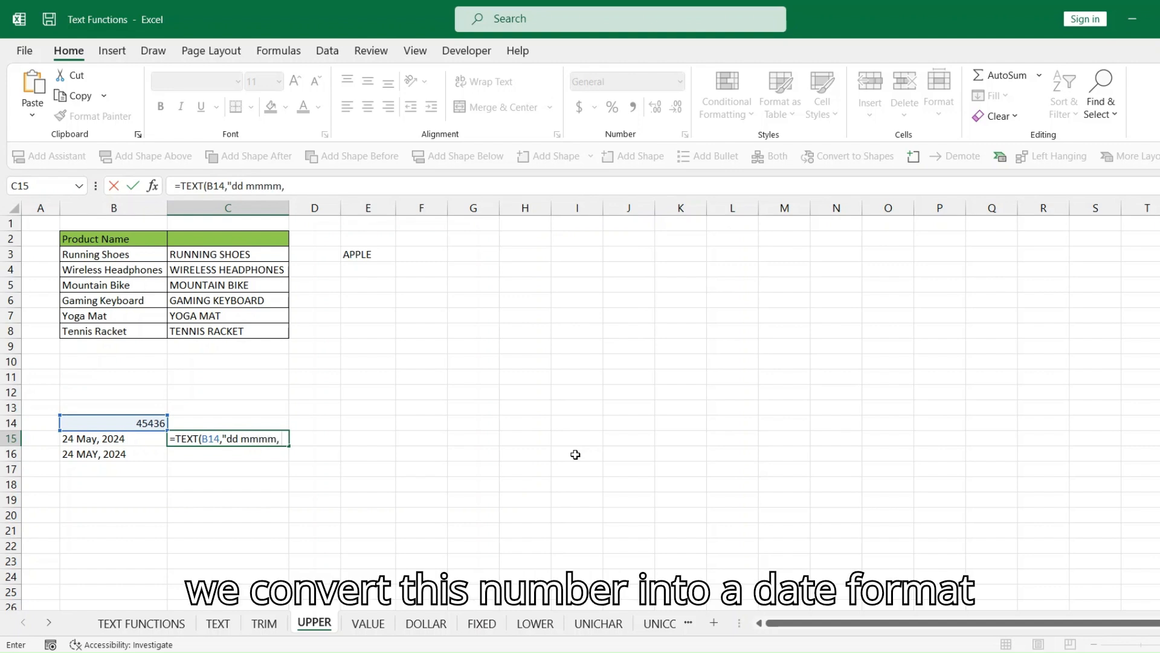
type("y\"")
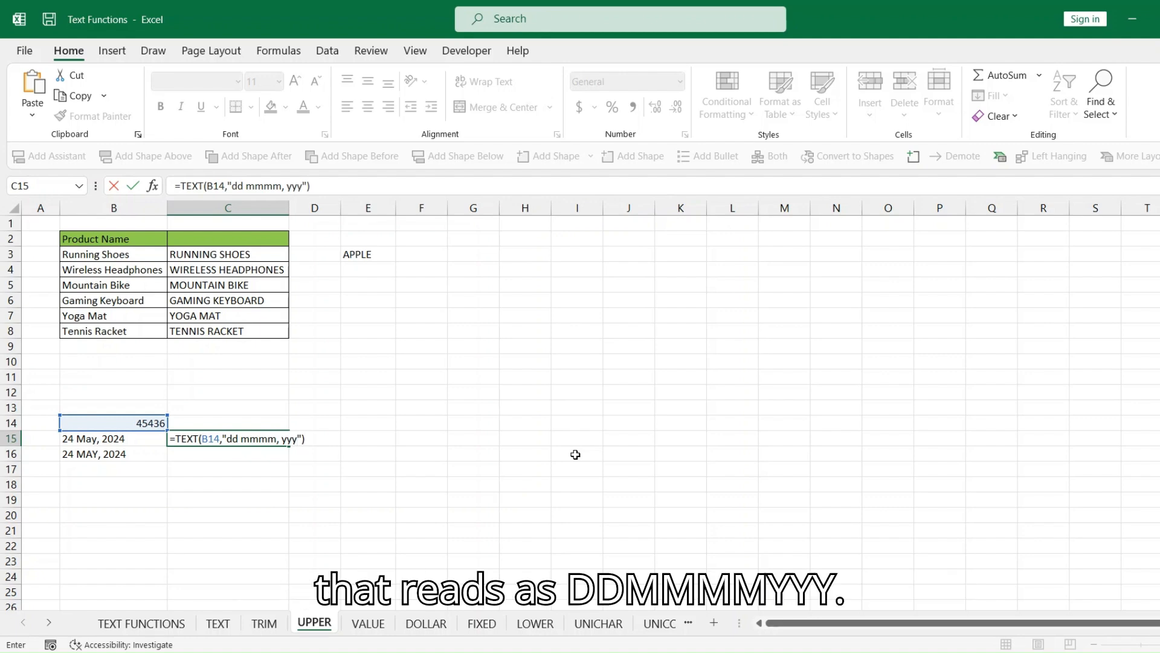
key("Return")
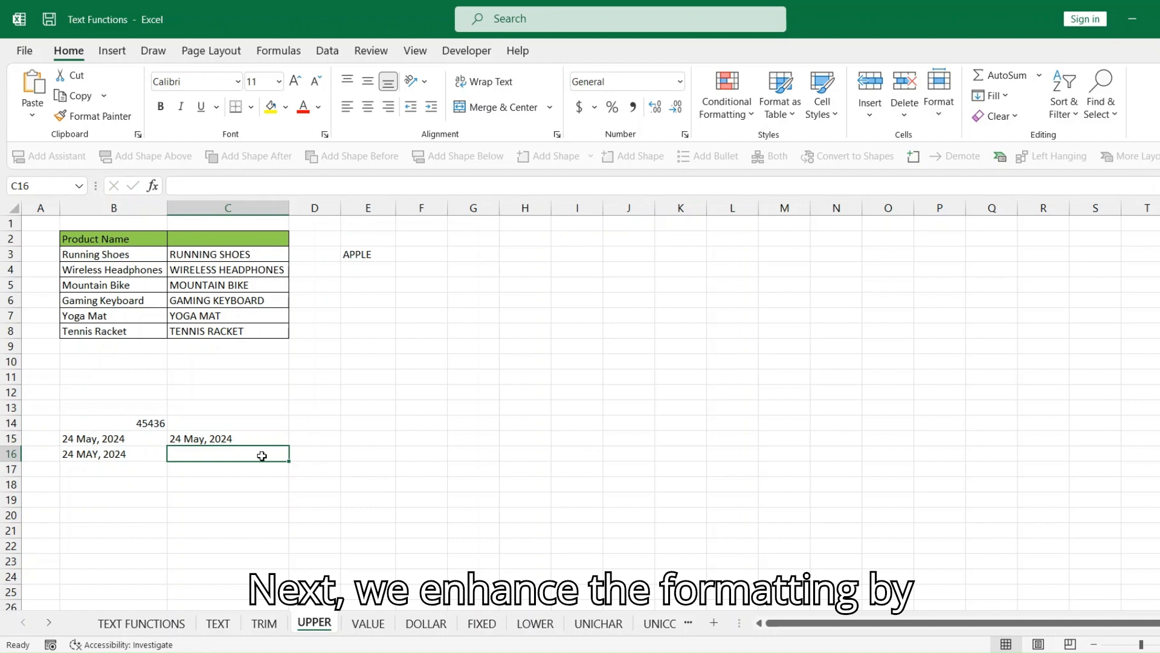
left_click(235, 440)
Step: Enter =UPPER(TEXT(B14,"dd mmmm, yyy")) in cell C16 for a capitalised date and compare it with the sample in B16
left_click(211, 456)
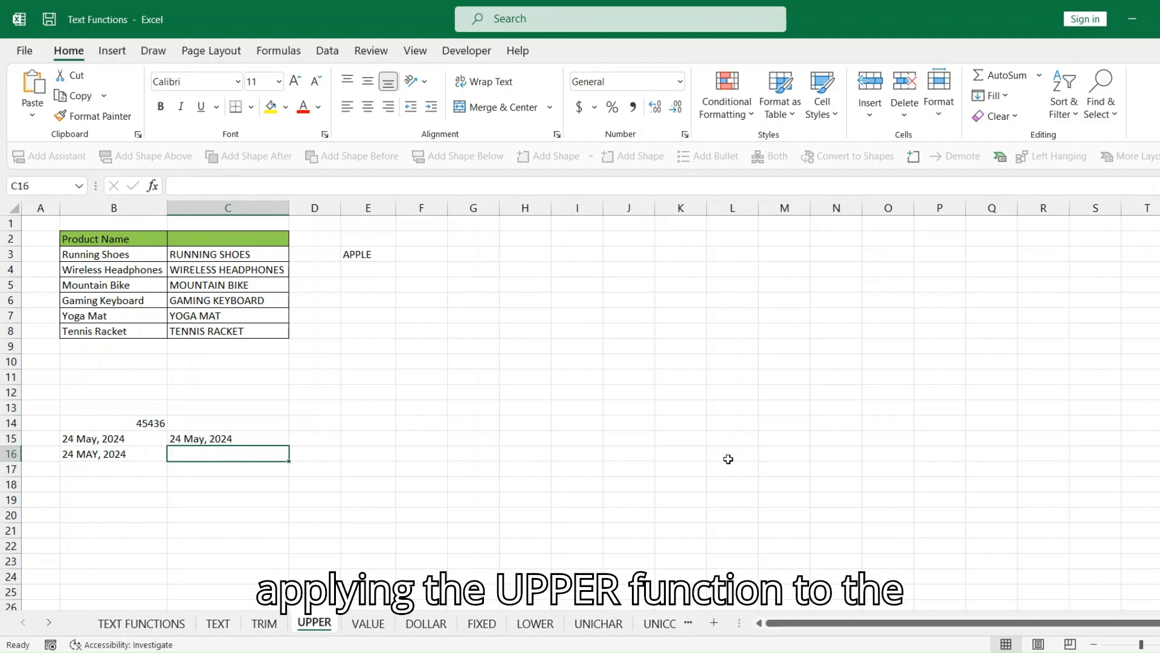
type("=UPPER")
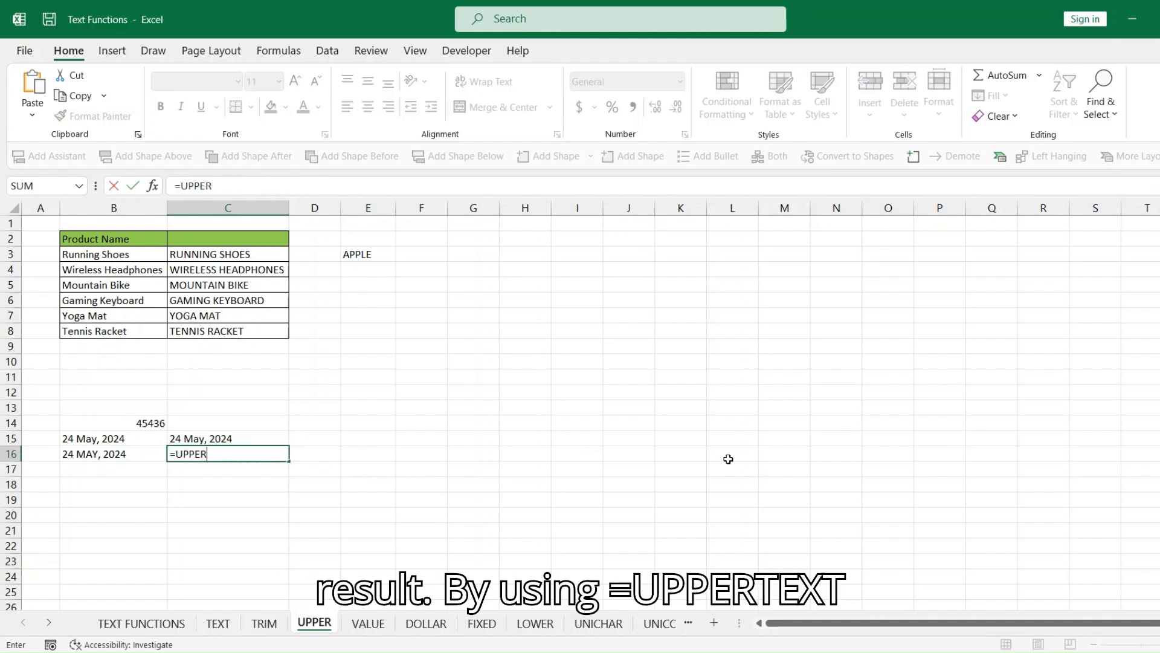
type("(")
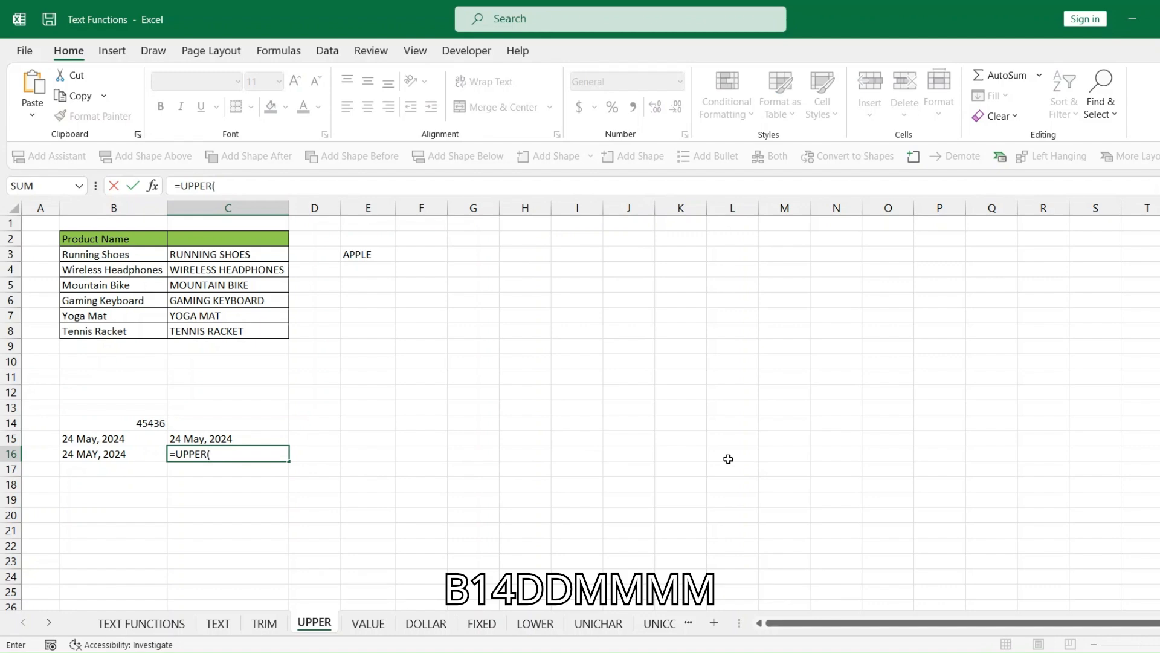
type("TEXT(")
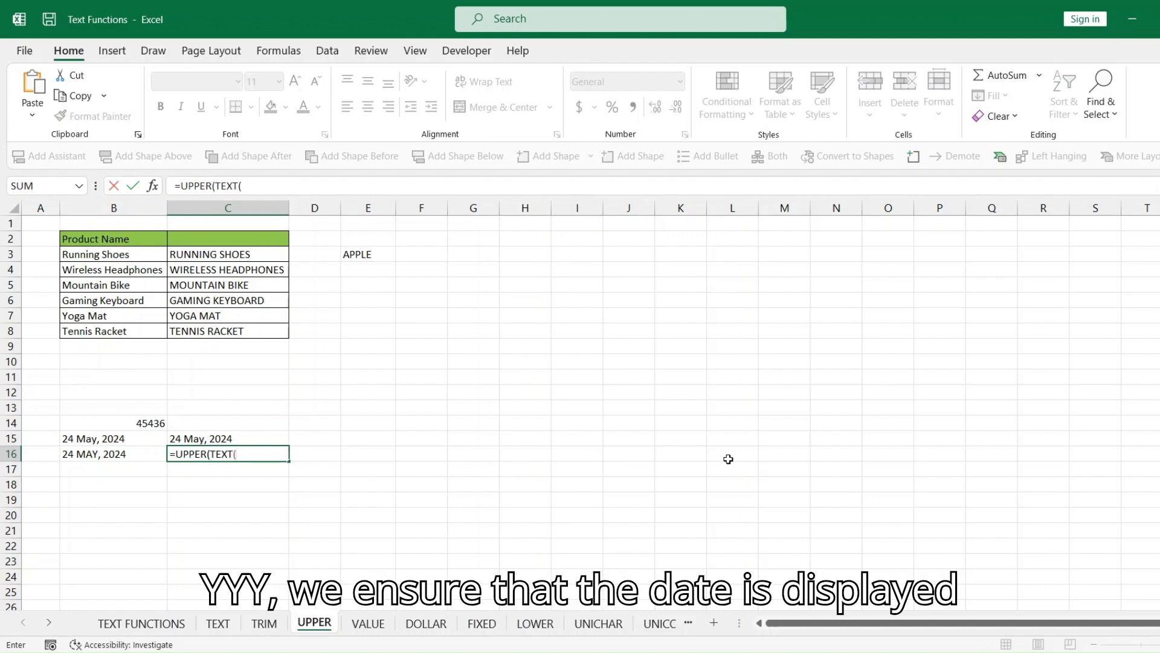
key("Up")
key("Up")
key("Left")
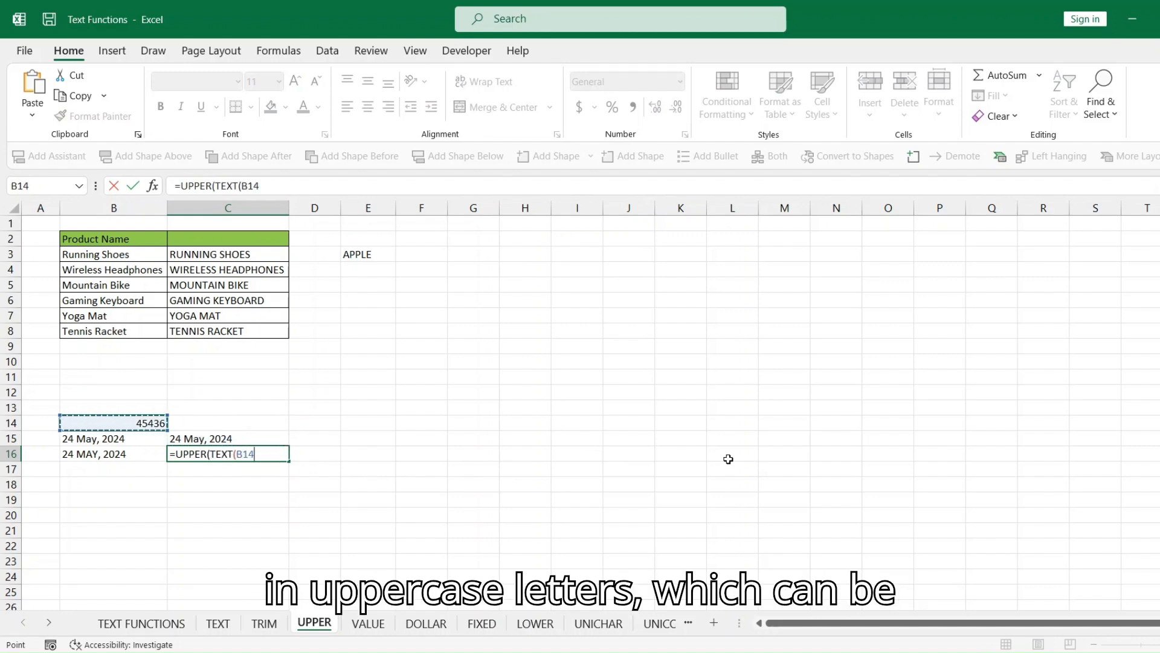
type(",")
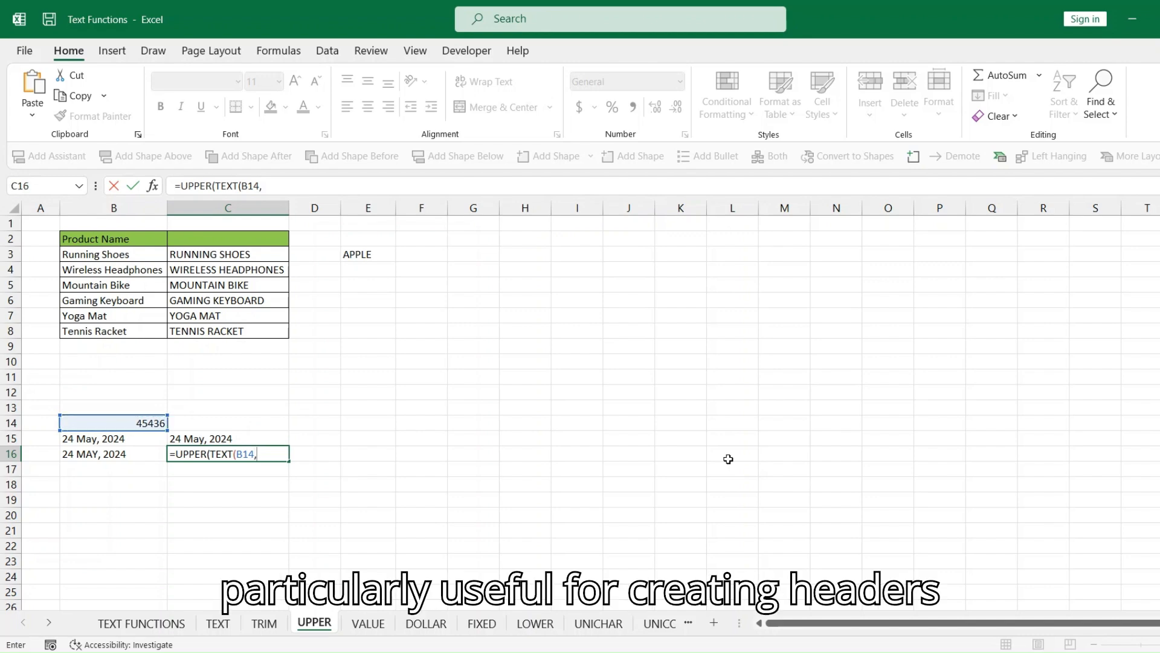
type("\"dd ")
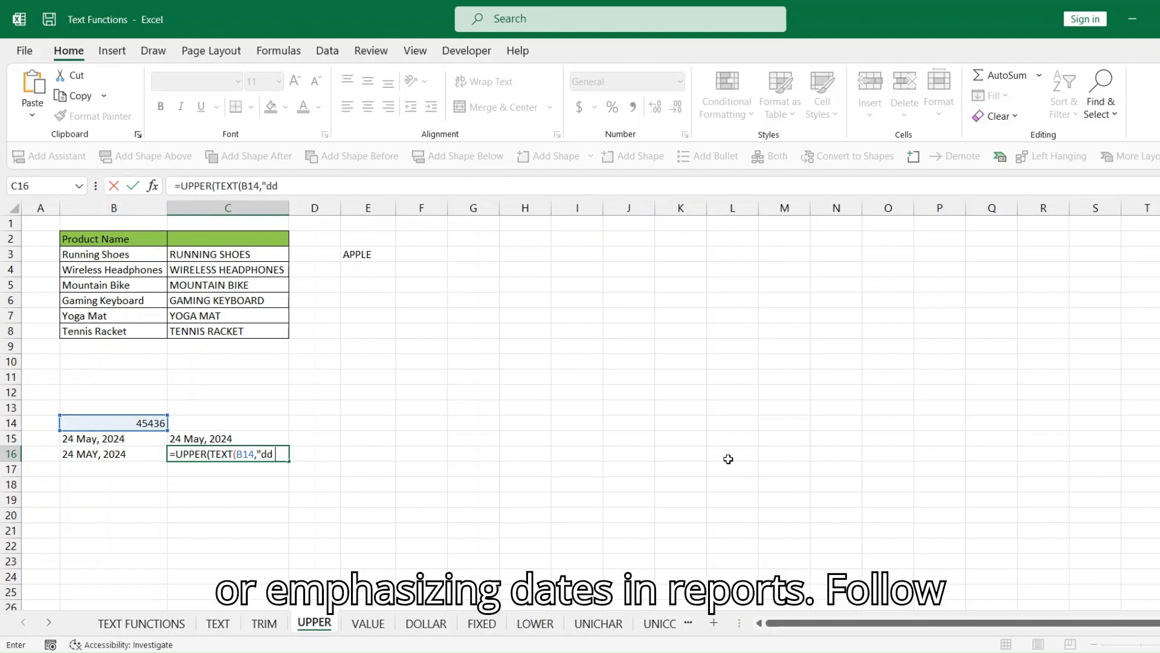
type("mmmm, yyy")
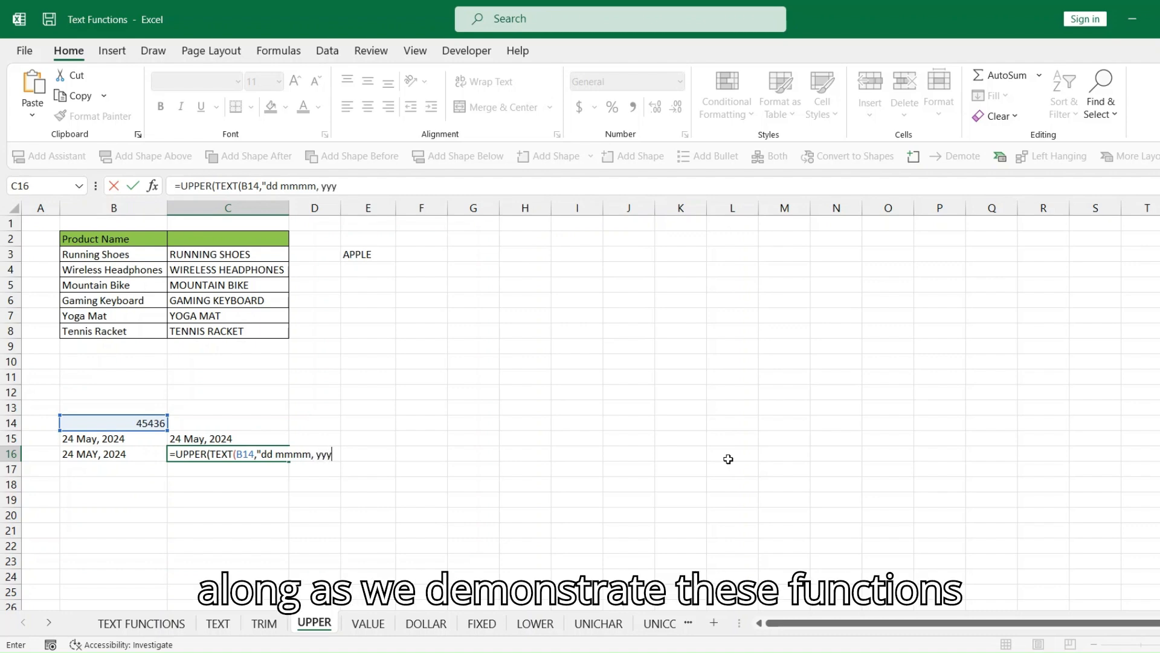
type("\"))")
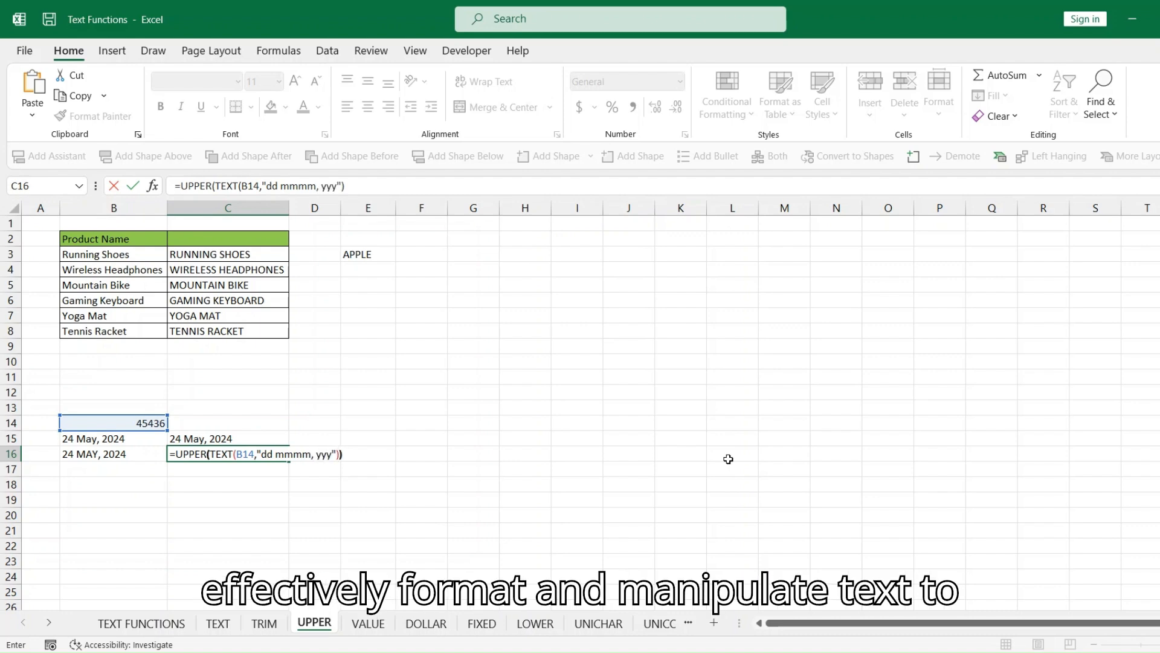
key("Return")
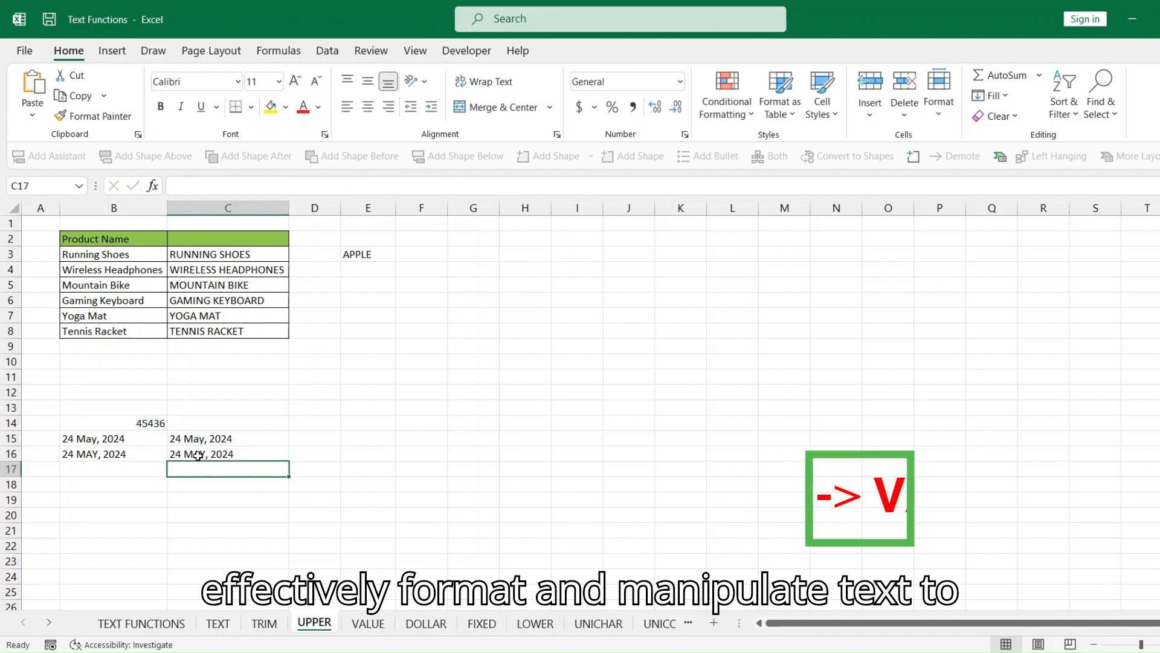
left_click(218, 459)
left_click(85, 458)
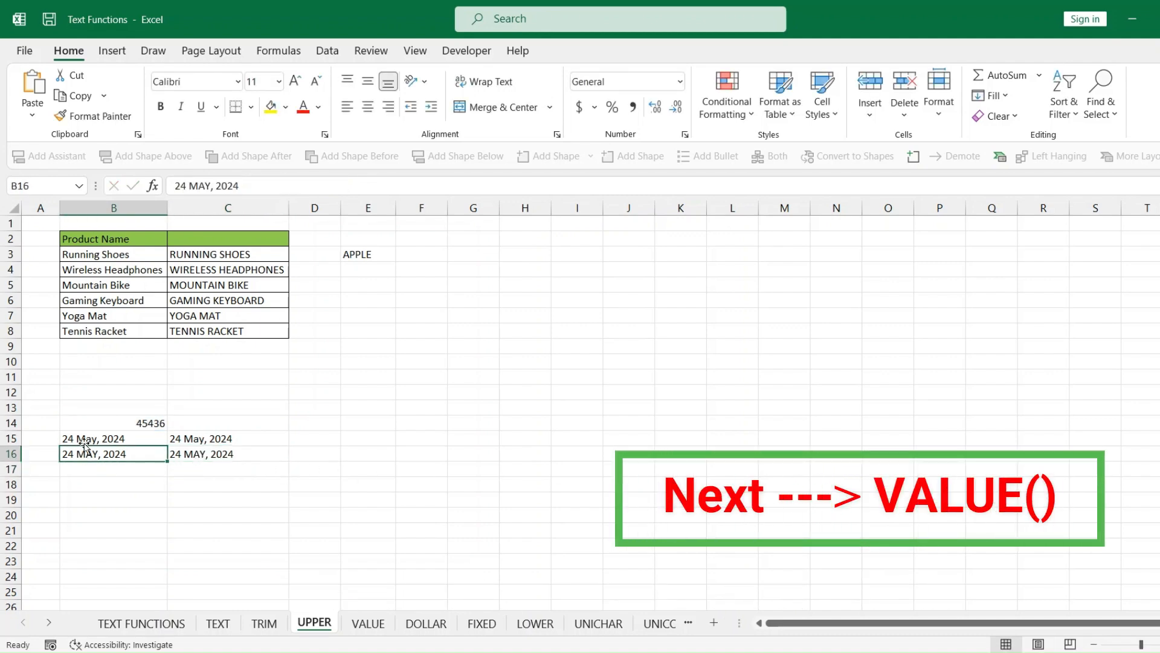
left_click(203, 454)
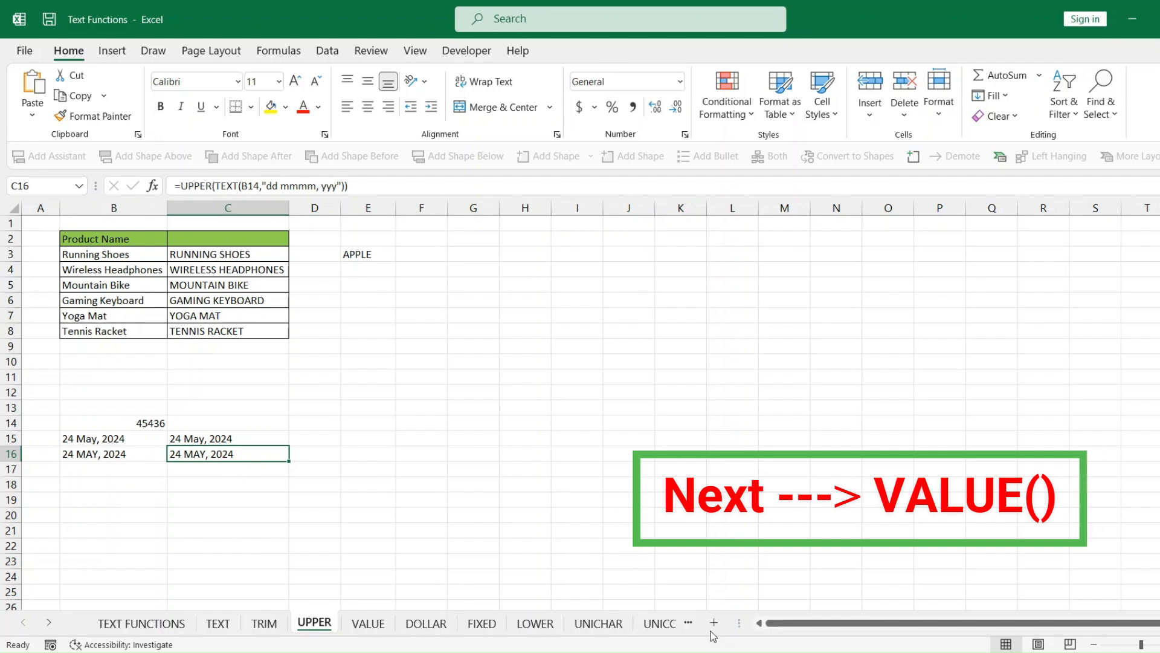
Step: On the VALUE sheet, enter =VALUE(B3) in cell C3 to convert the first text representation to a number
left_click(366, 623)
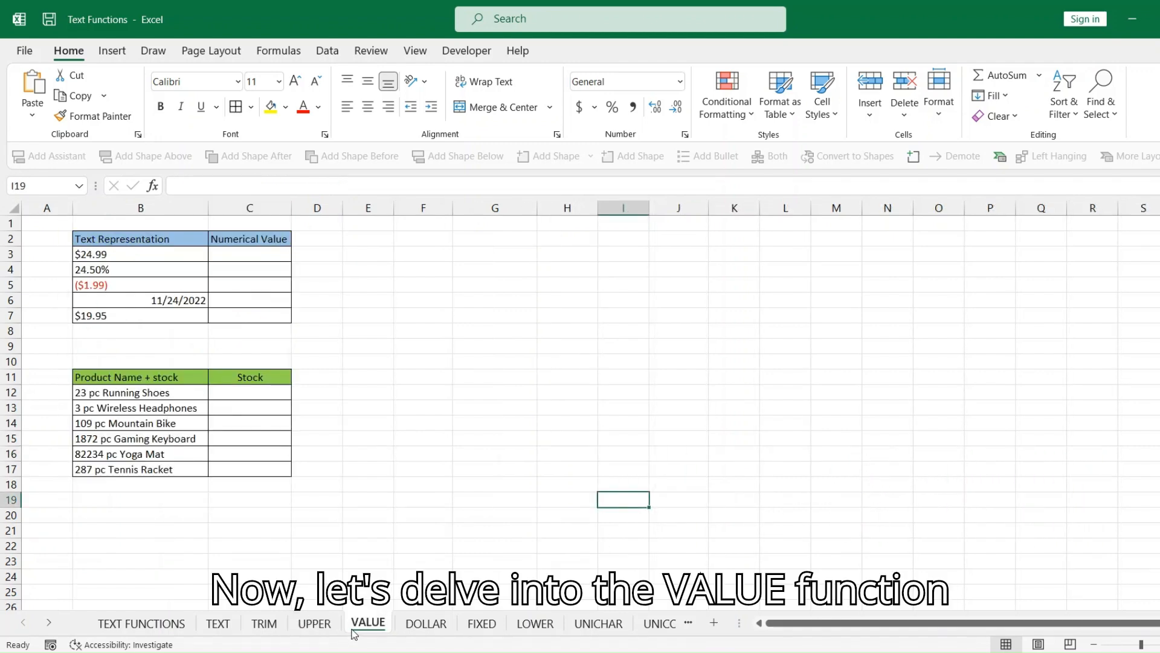
left_click(132, 253)
left_click(147, 266)
left_click(255, 258)
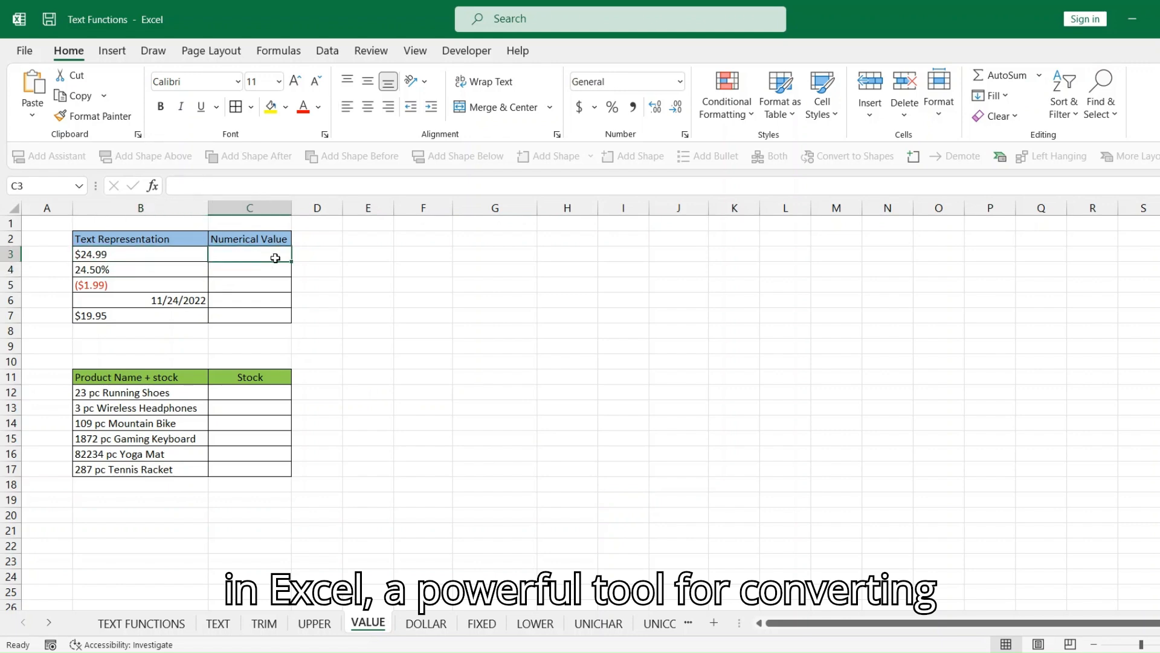
type("=VAL")
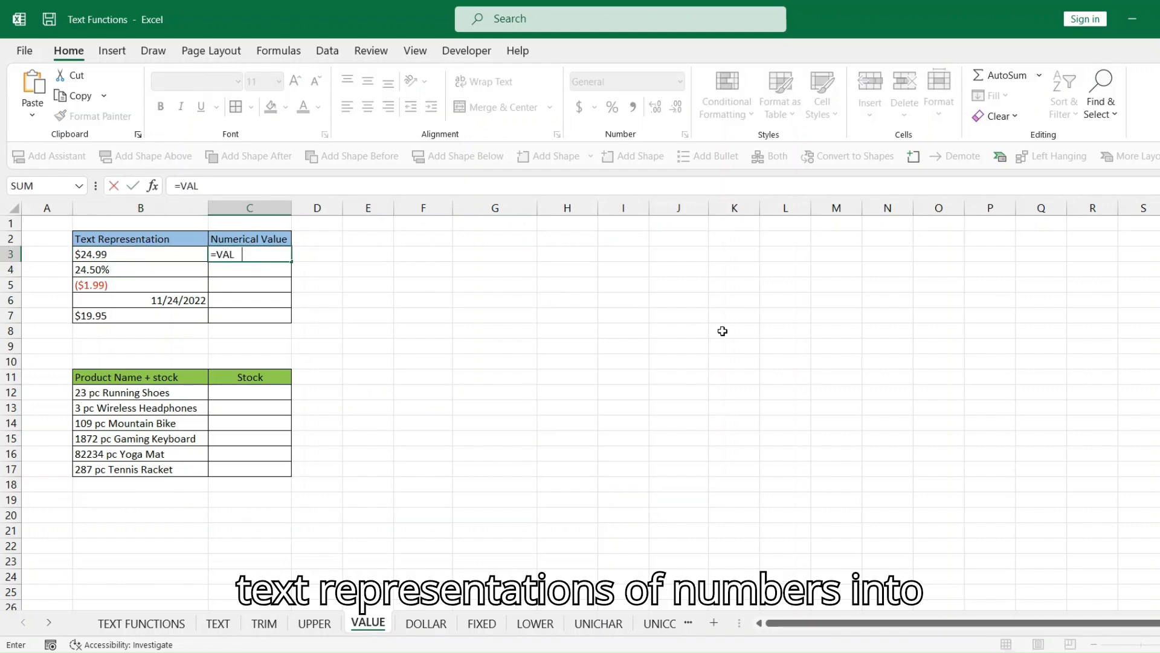
type("UE(")
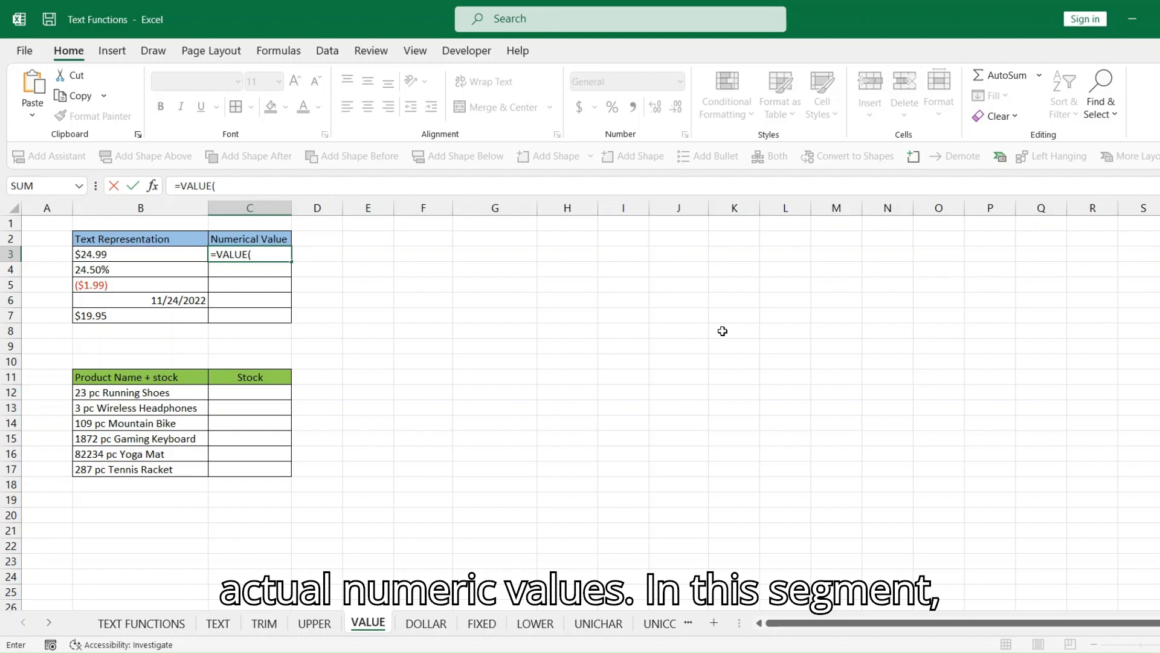
left_click(160, 255)
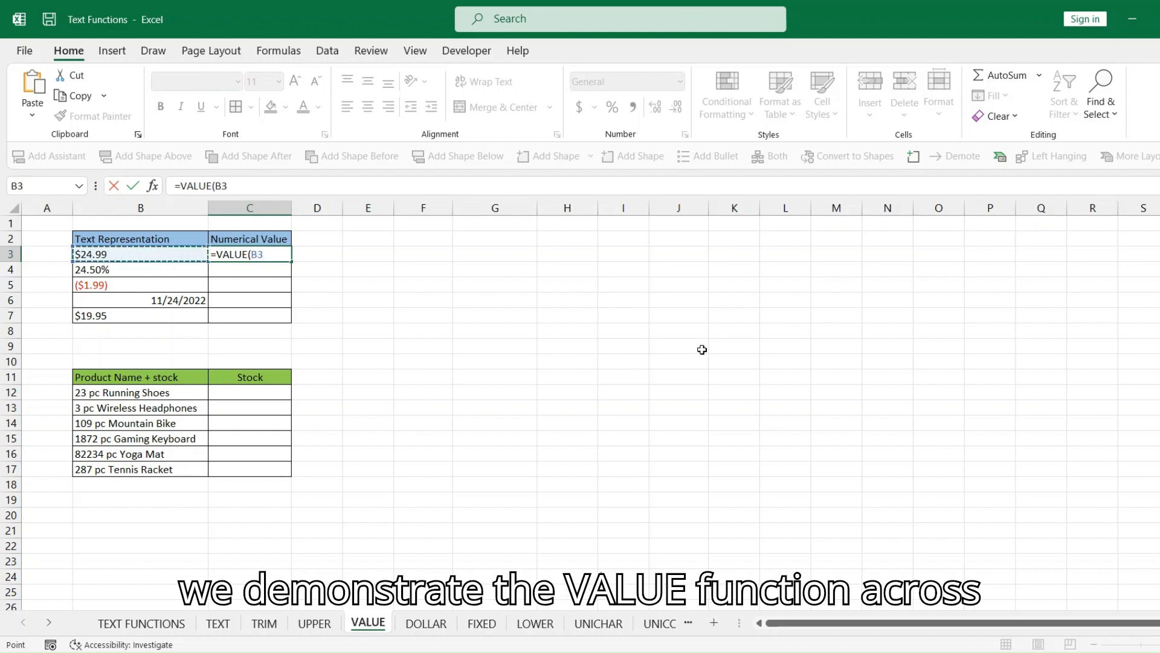
type(")")
key("Return")
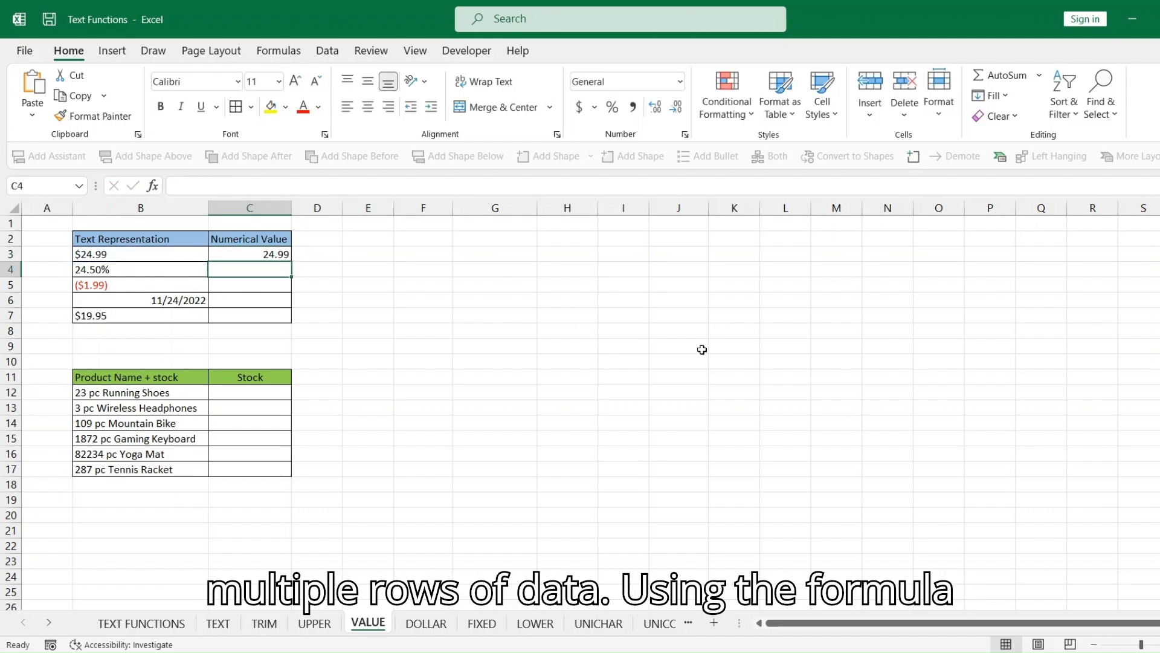
Step: Copy the VALUE formula from C3 down through C7 and check the conversions of the percentage and date rows
left_click(276, 257)
double_click(290, 261)
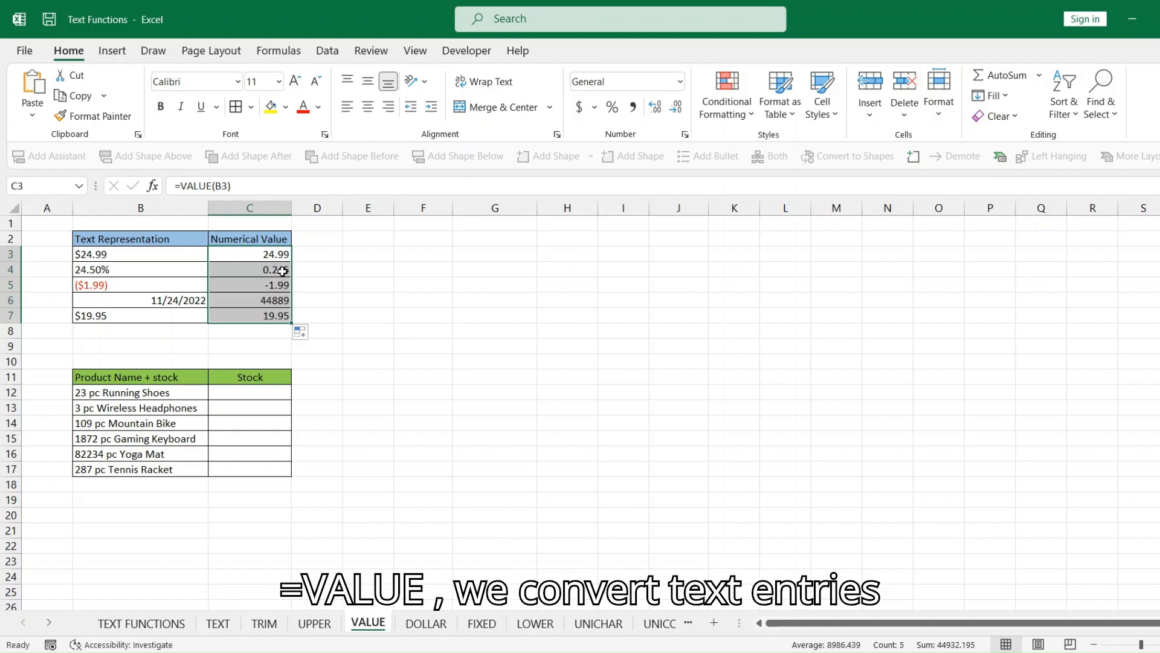
left_click(282, 272)
left_click(141, 270)
left_click(148, 300)
left_click(270, 301)
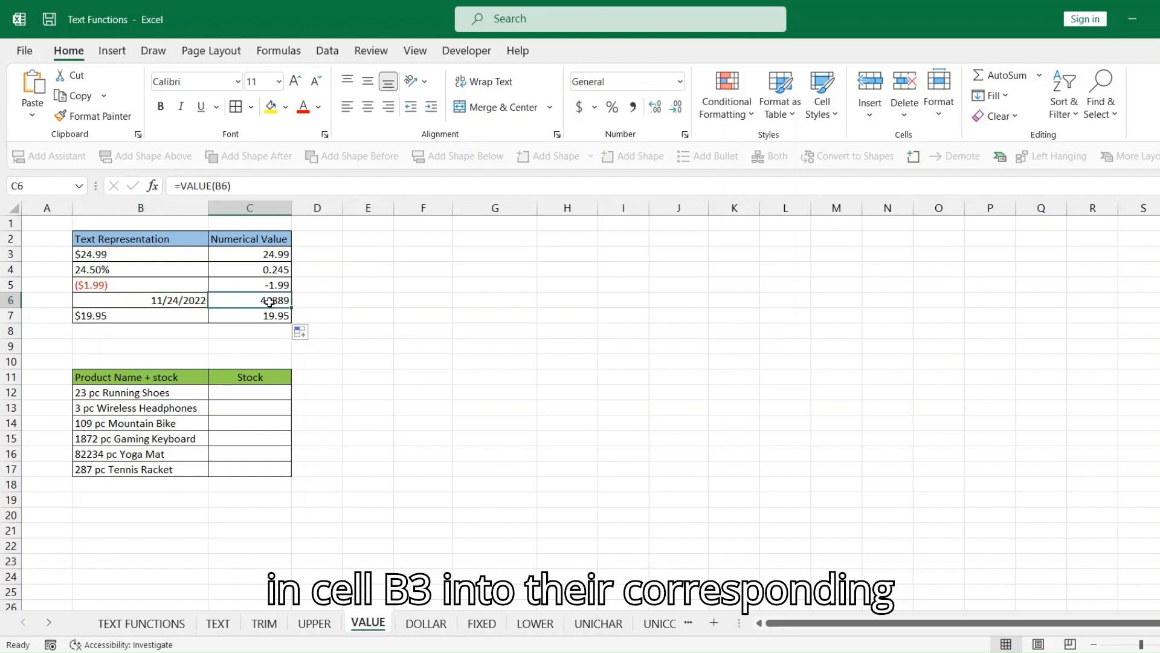
Step: Examine the quantities at the start of the product entries in cells B12 to B14
left_click(106, 396)
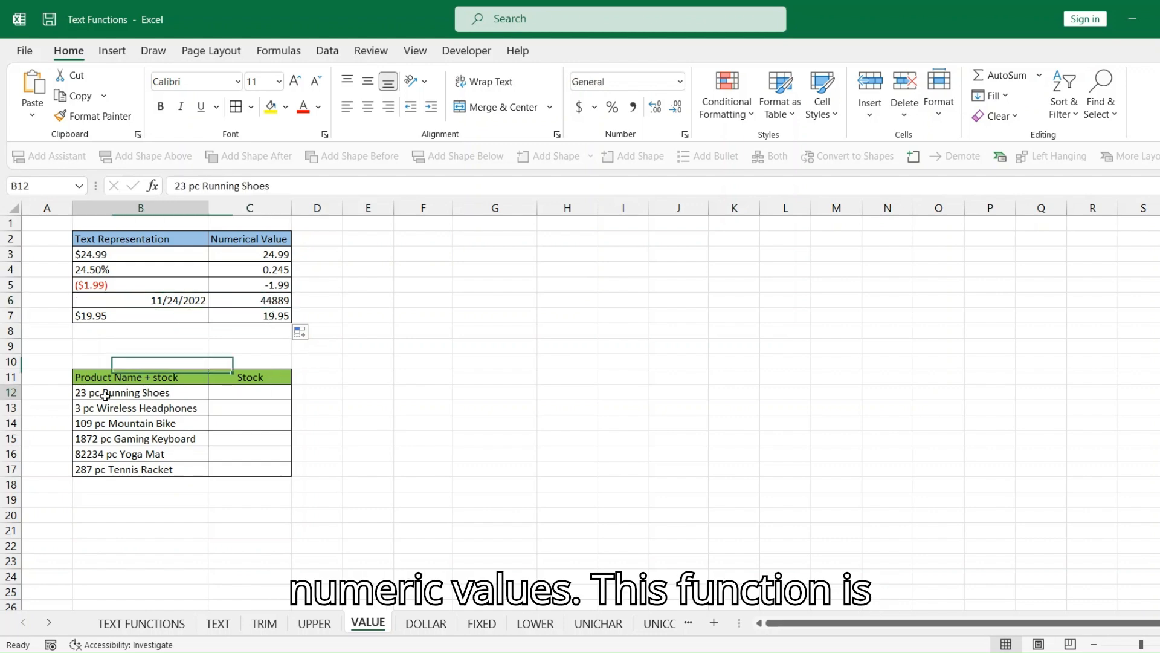
double_click(87, 392)
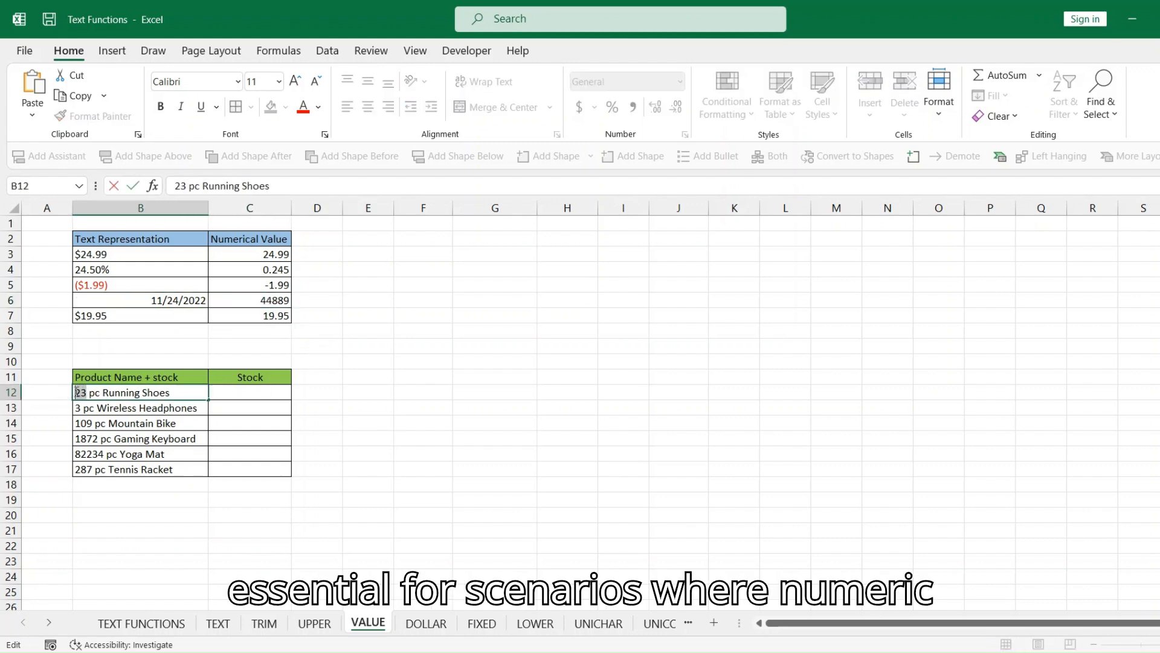
double_click(79, 408)
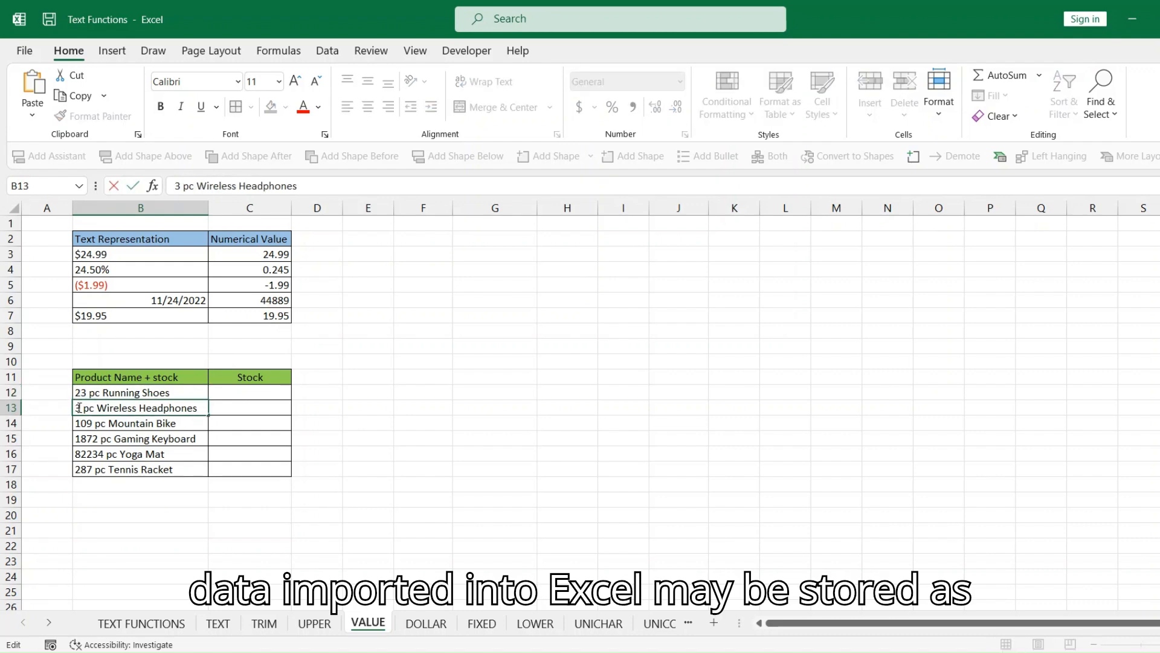
double_click(83, 423)
double_click(84, 423)
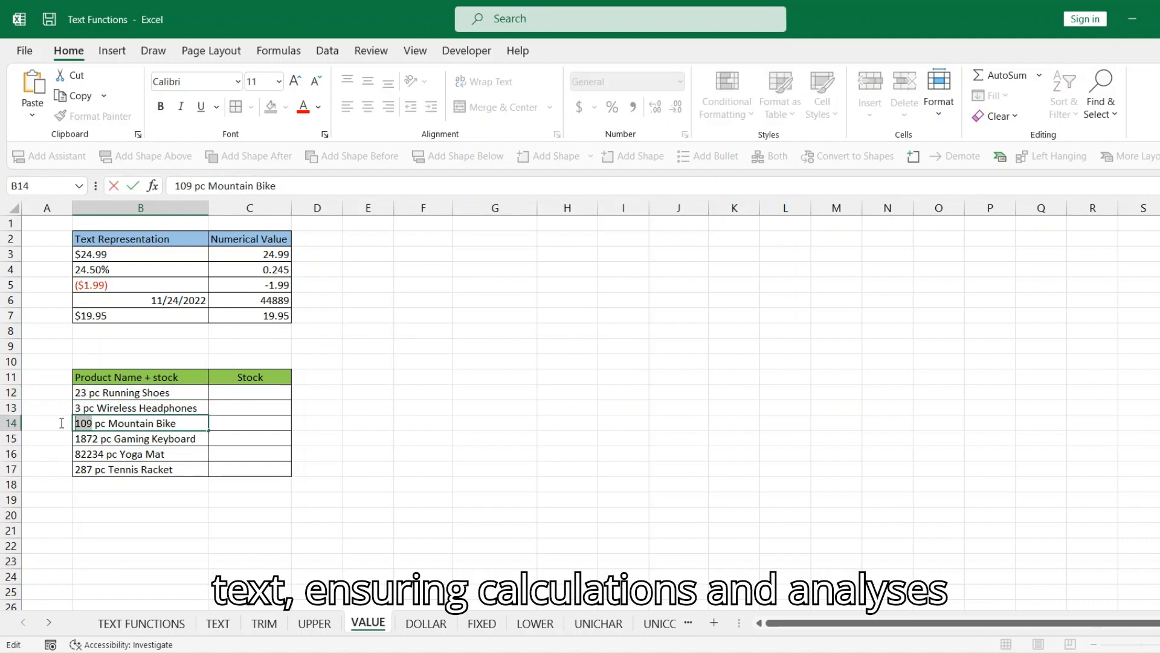
Step: Enter =VALUE(LEFT(B12,FIND(" ",B12)-1)) in cell C12 to extract the stock number from the first product entry
left_click(217, 395)
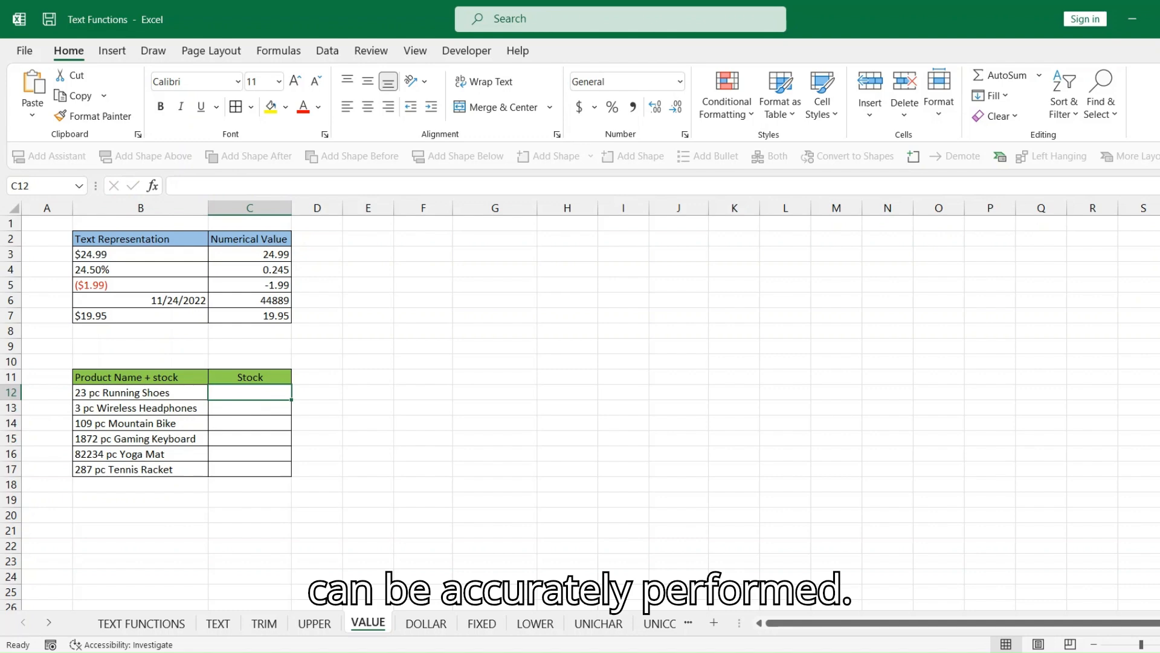
type("=VALUE")
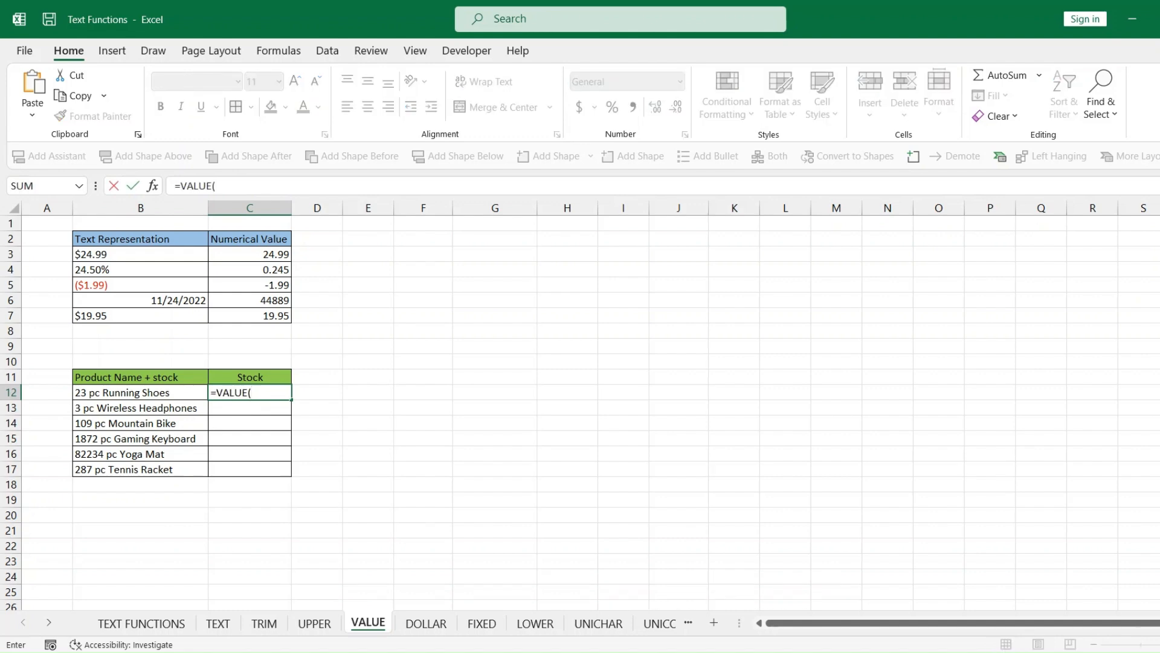
type("(LEFT")
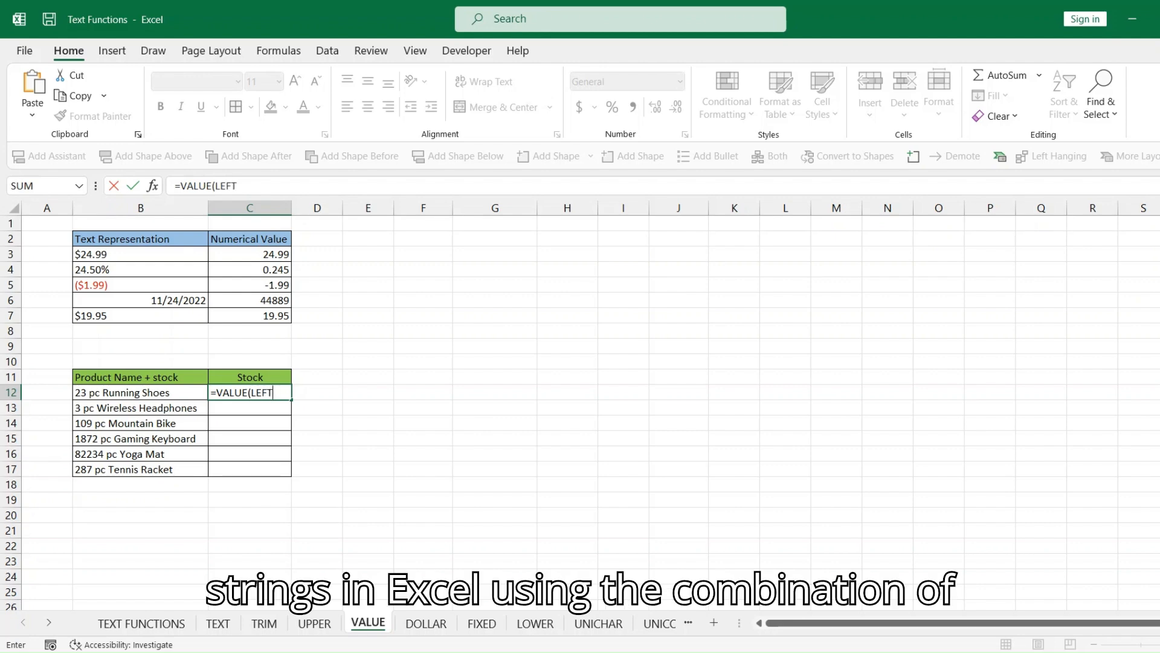
type("(")
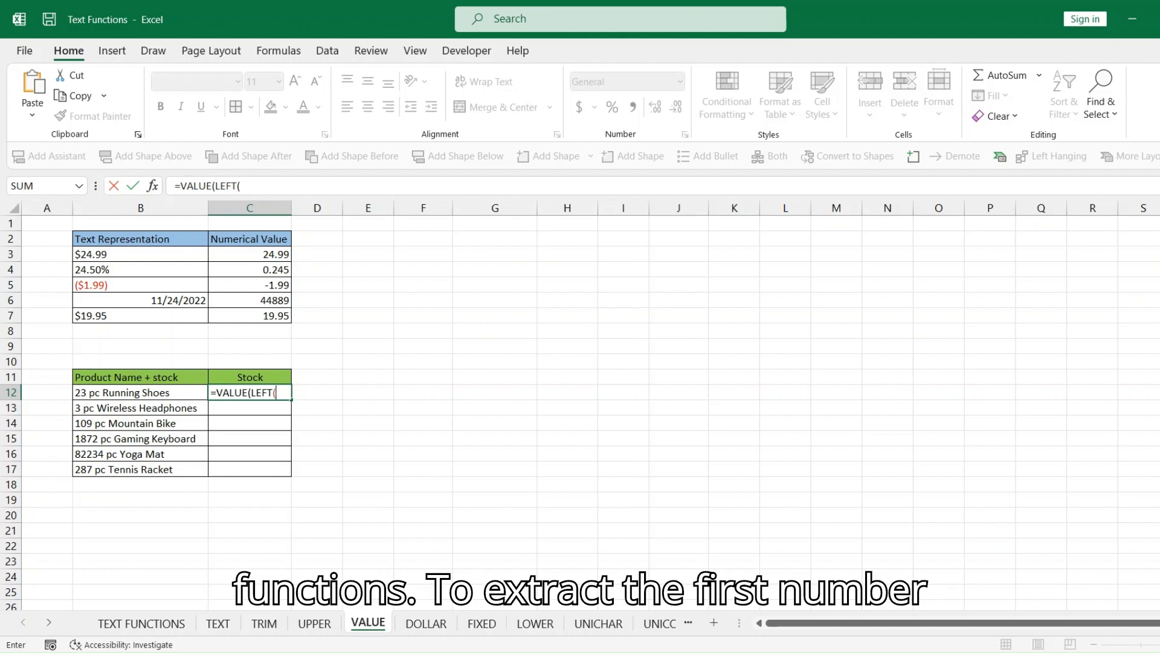
left_click(145, 397)
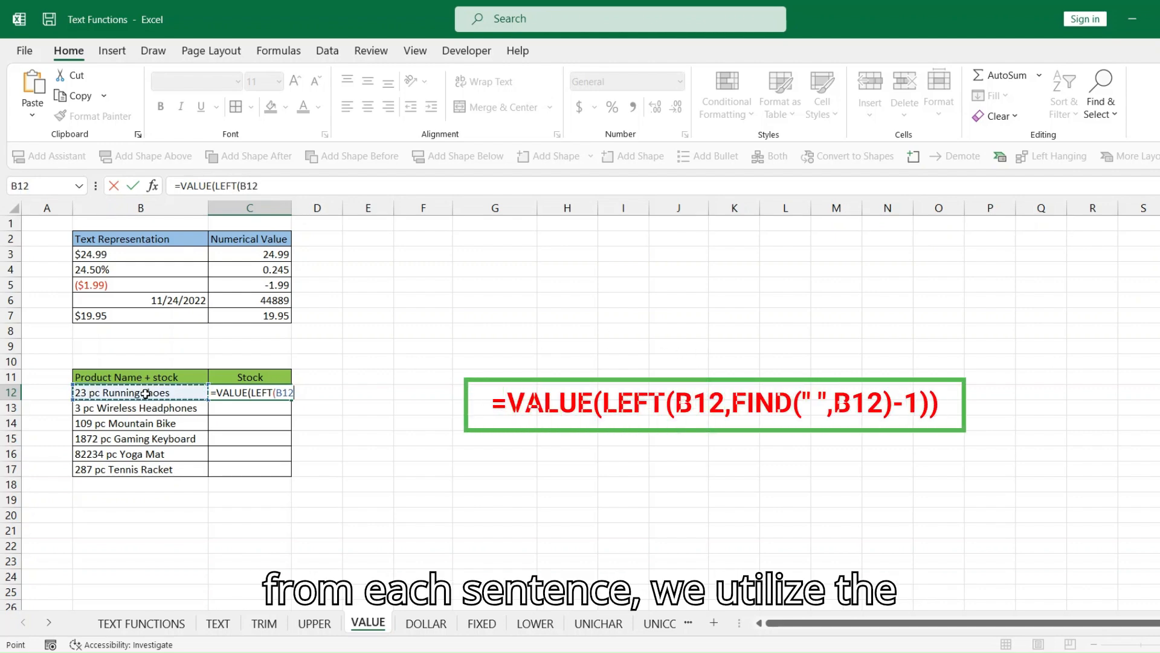
type(",")
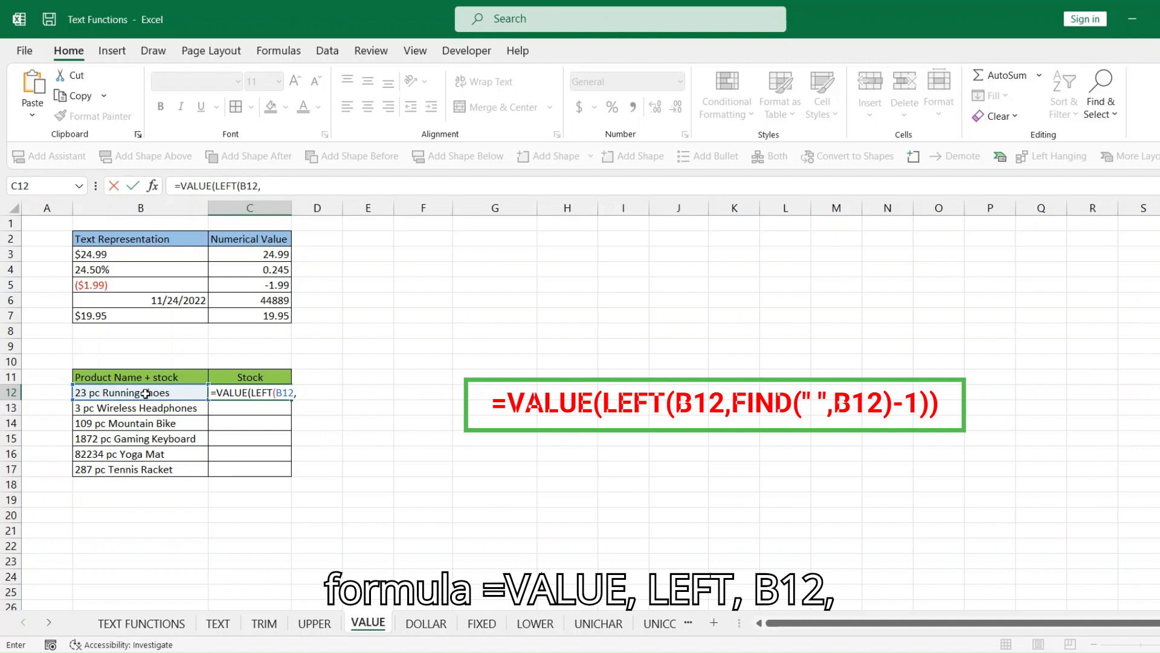
type("FIND")
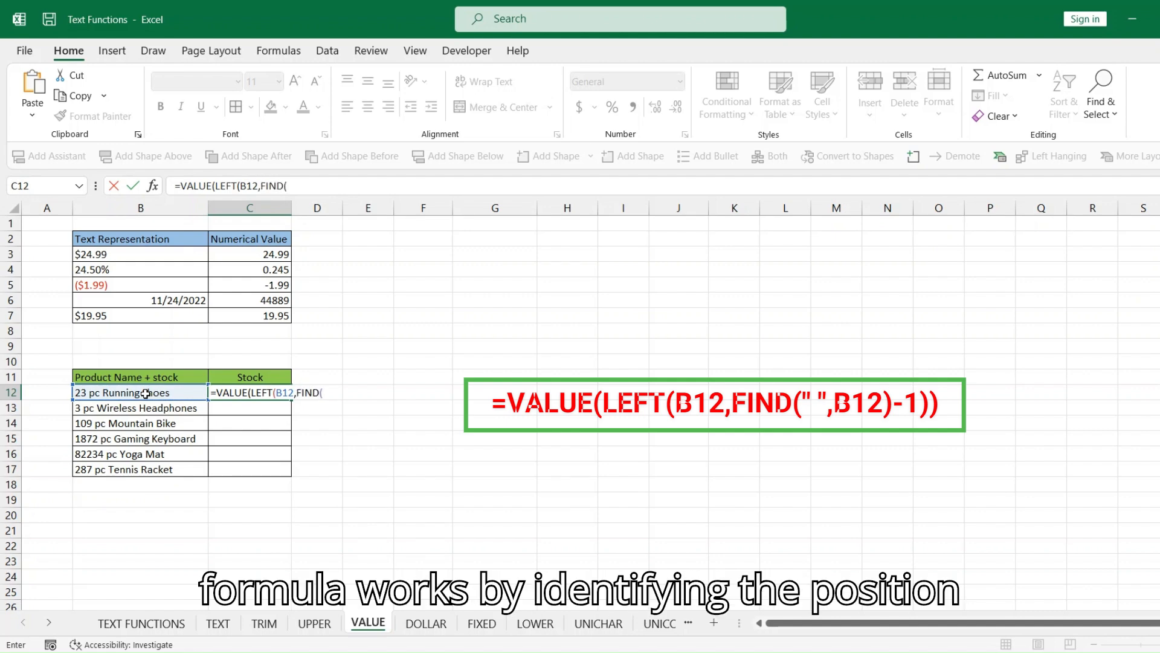
type("(\" ")
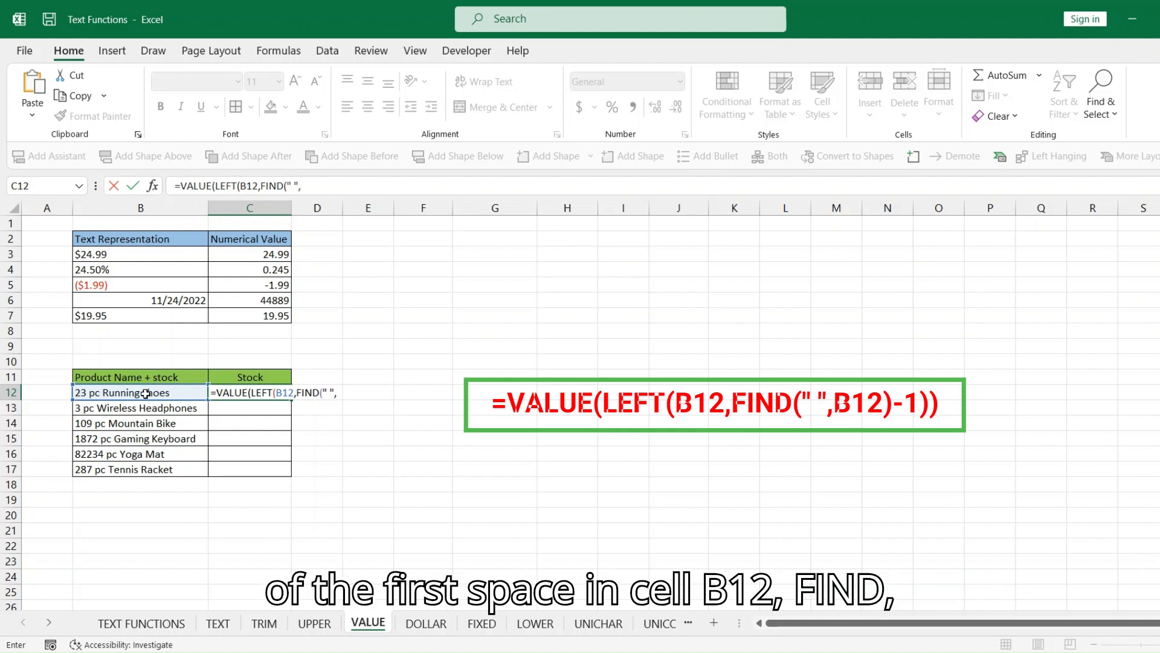
type("\",")
left_click(145, 393)
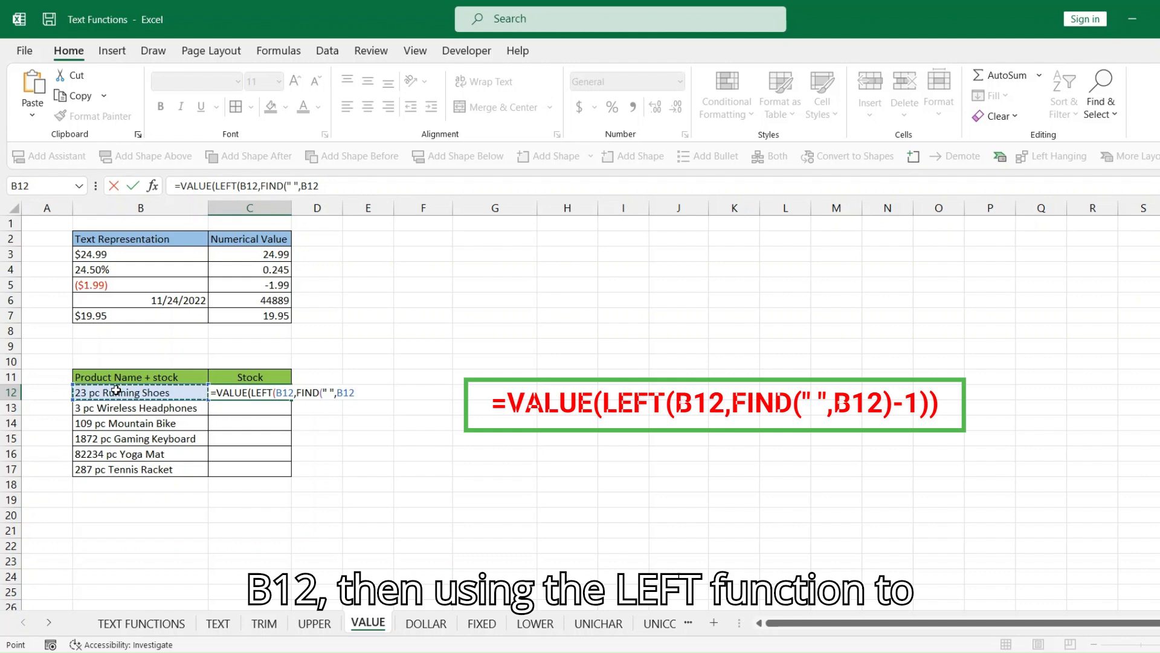
type(")")
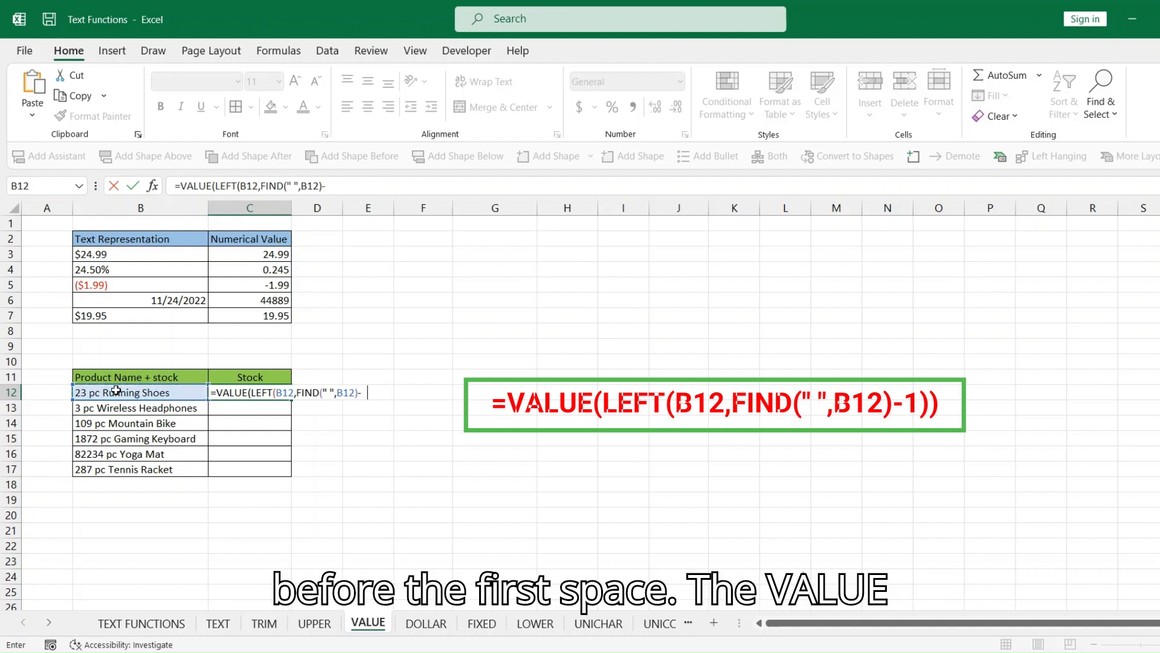
type("-1)")
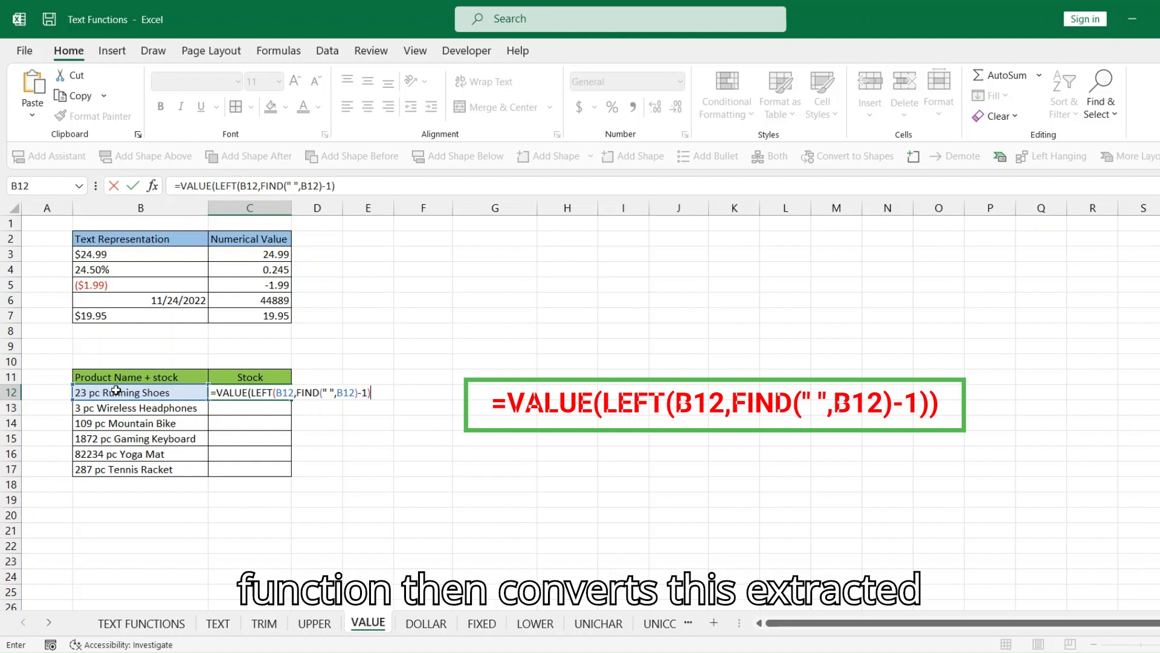
type(")")
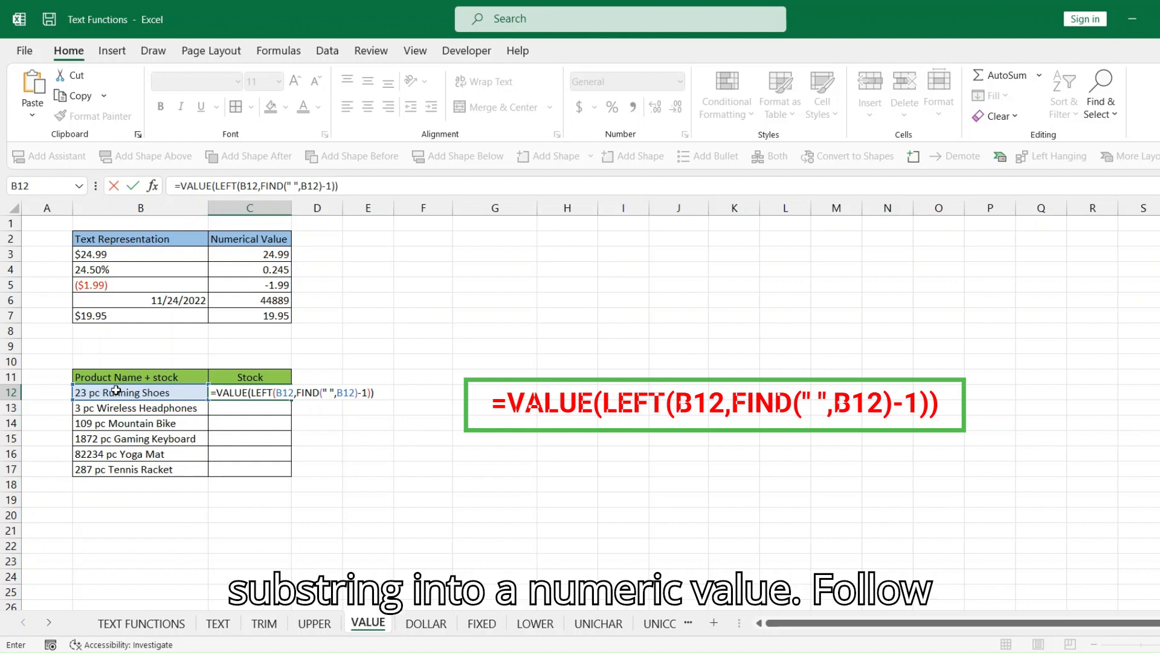
key("Return")
Step: Copy the stock formula from C12 down through C17 and review the LEFT and FIND parts of the formula in C12
left_click(274, 394)
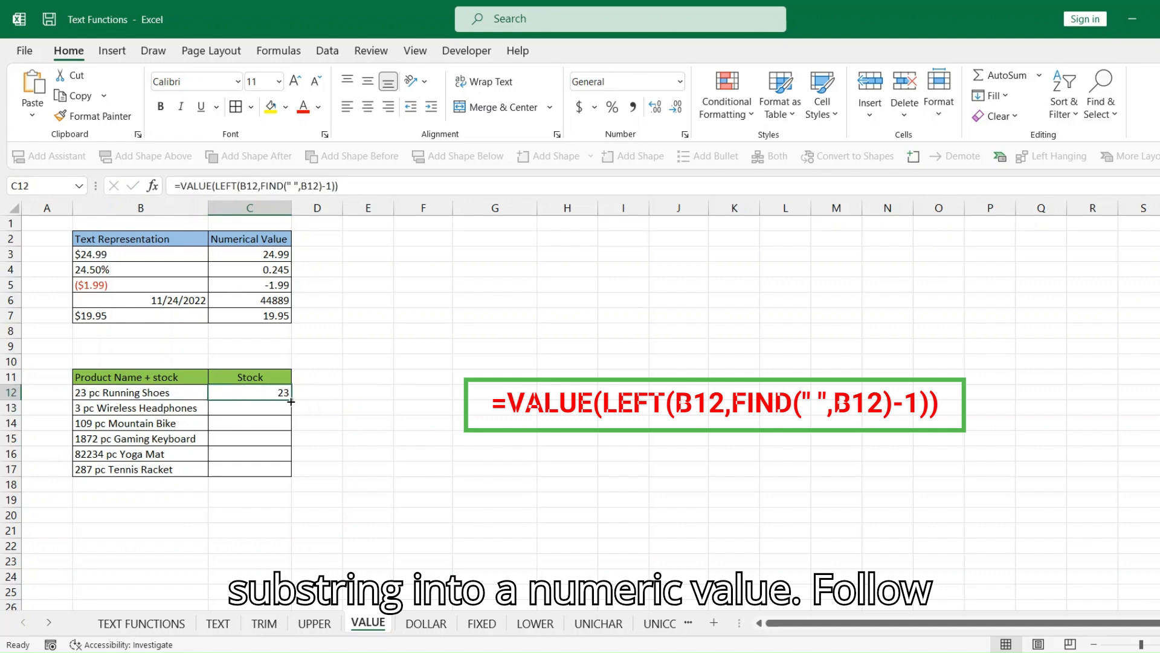
double_click(291, 400)
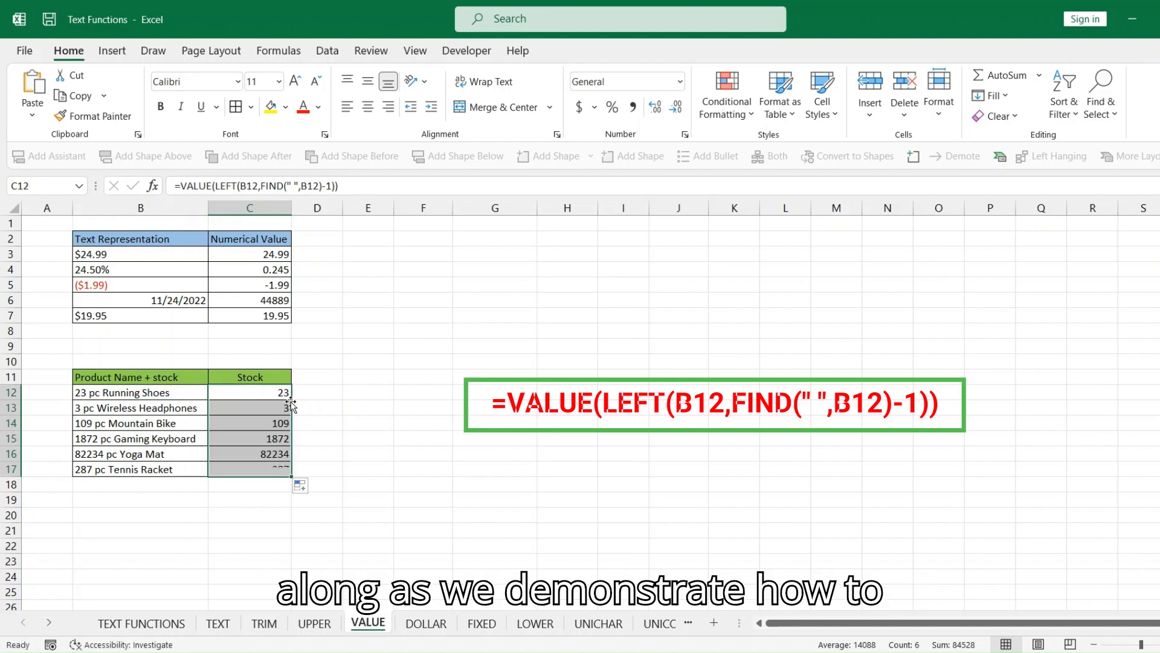
double_click(259, 392)
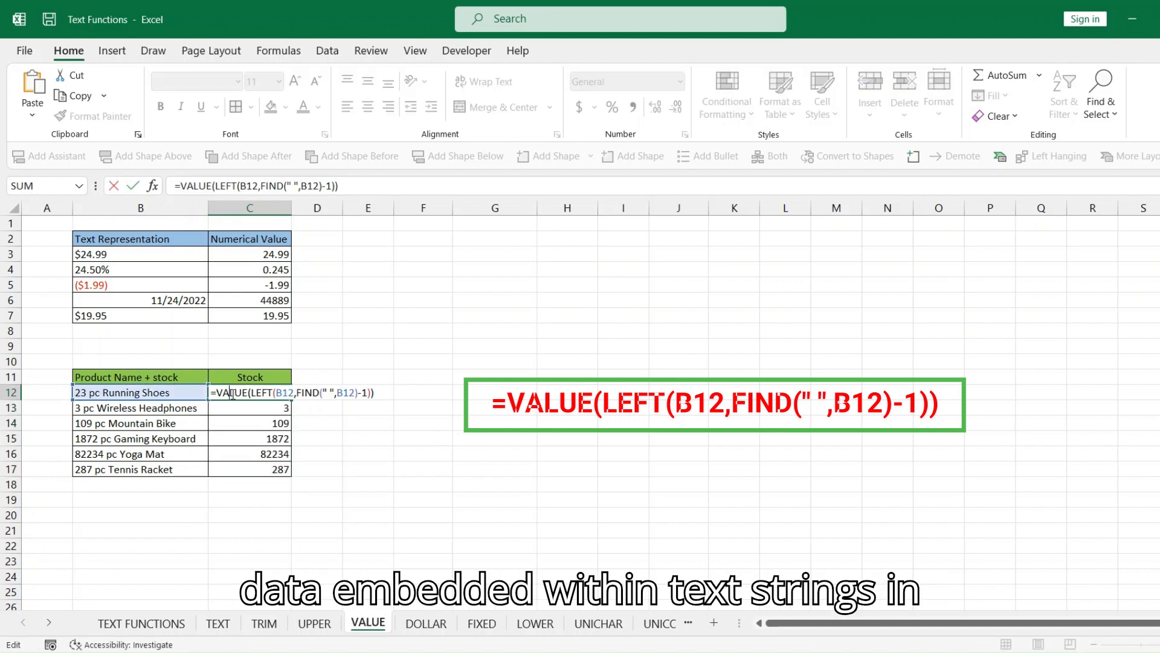
left_click_drag(250, 393, 278, 392)
left_click(285, 392)
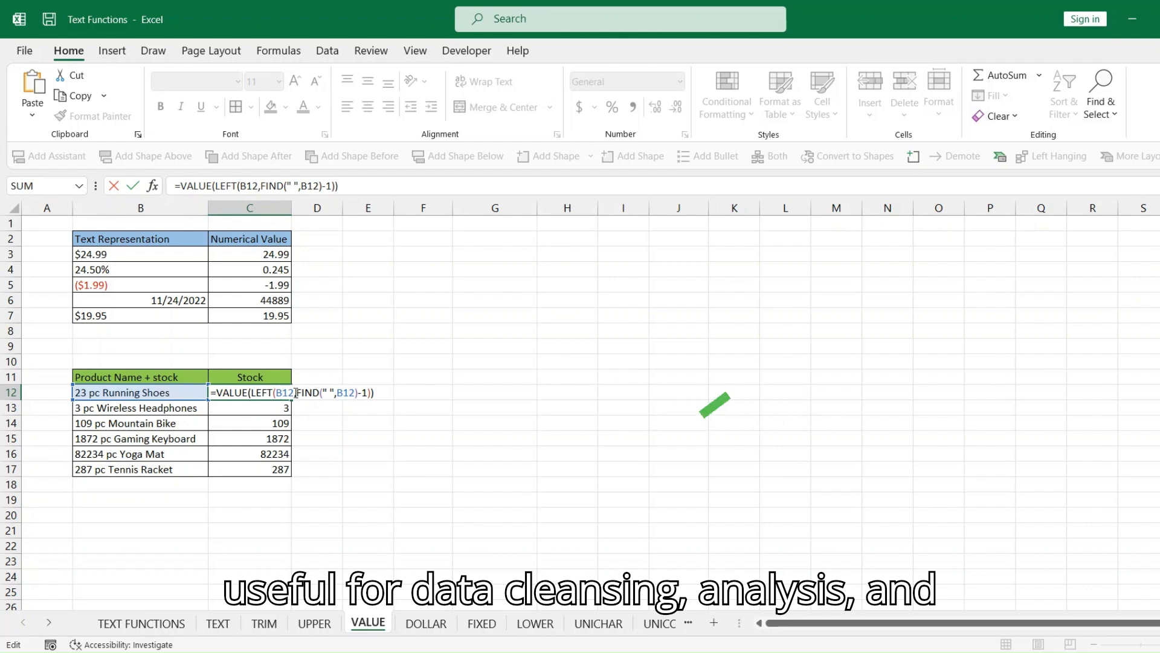
left_click(327, 393)
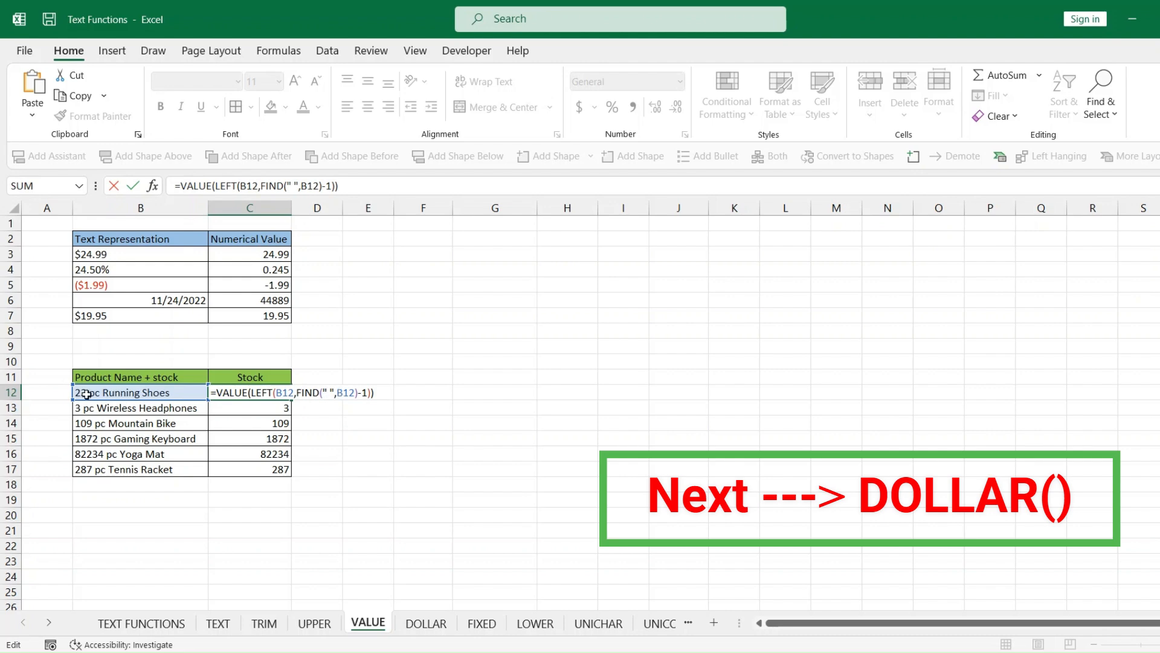
key("Return")
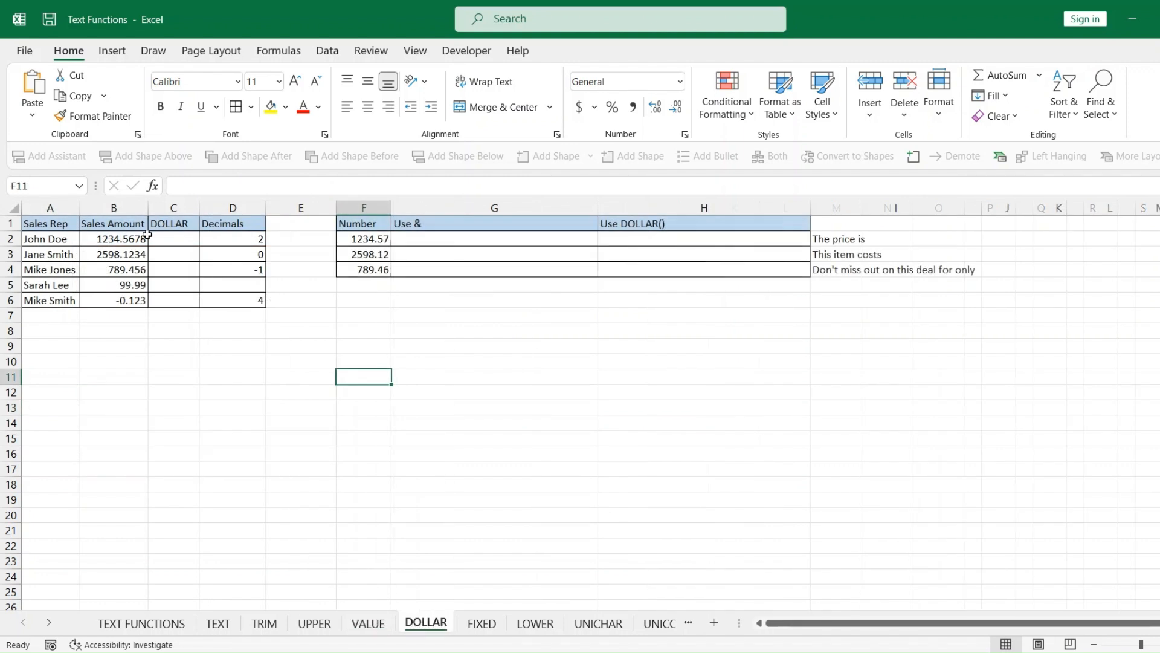
Step: On the DOLLAR sheet, review the Sales Amount and Decimals values and enter =DOLLAR(B2,2) in cell C2
left_click_drag(121, 239, 129, 299)
left_click_drag(214, 242, 248, 301)
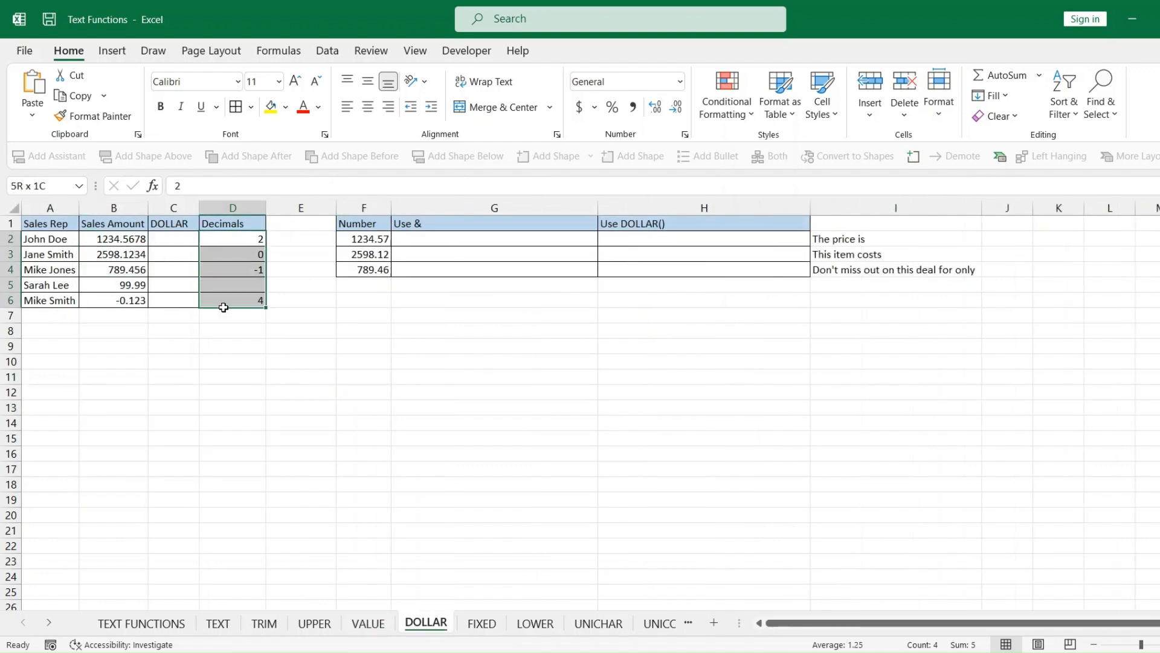
left_click(163, 239)
type("=")
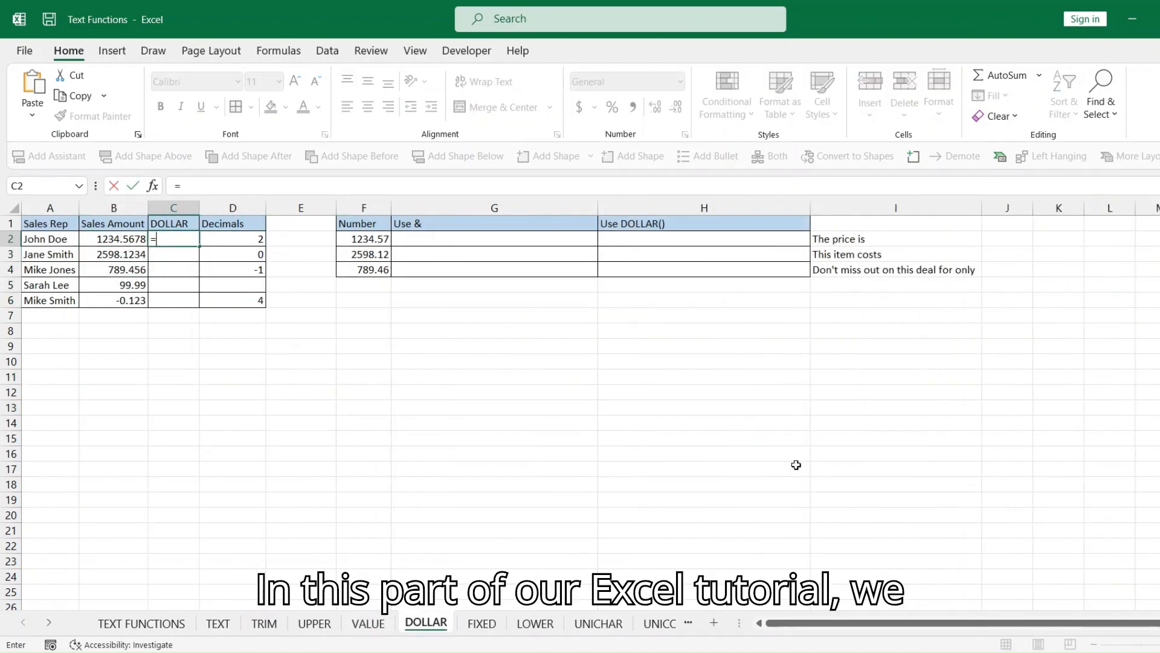
type("DOLLAR(")
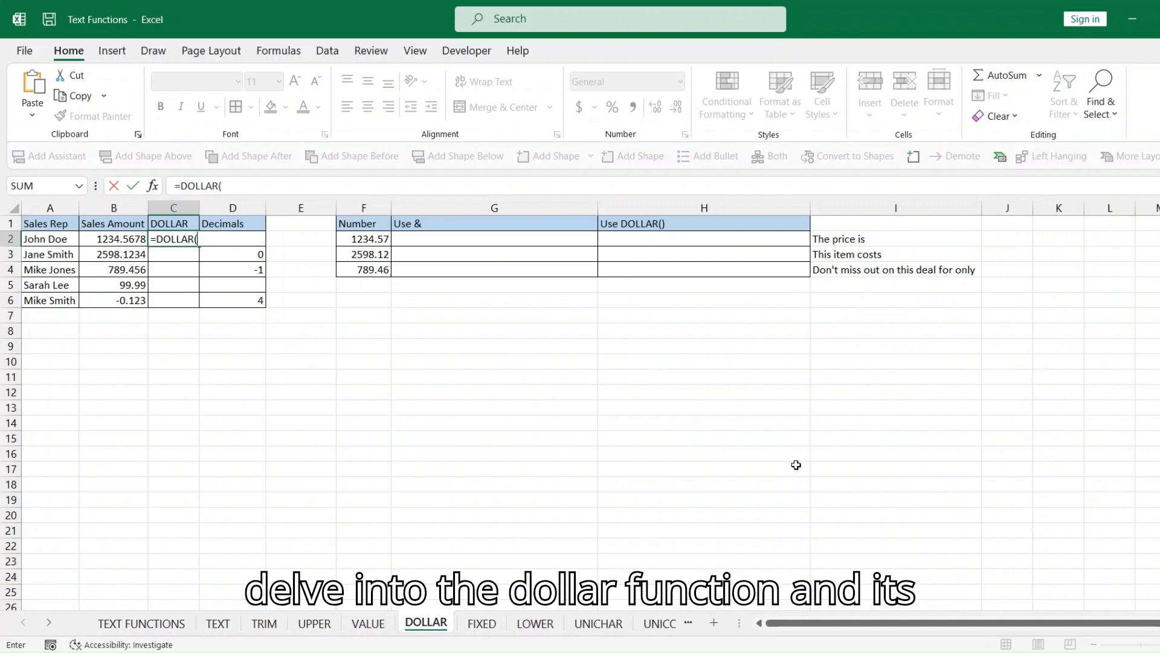
key("Left")
type(",2)")
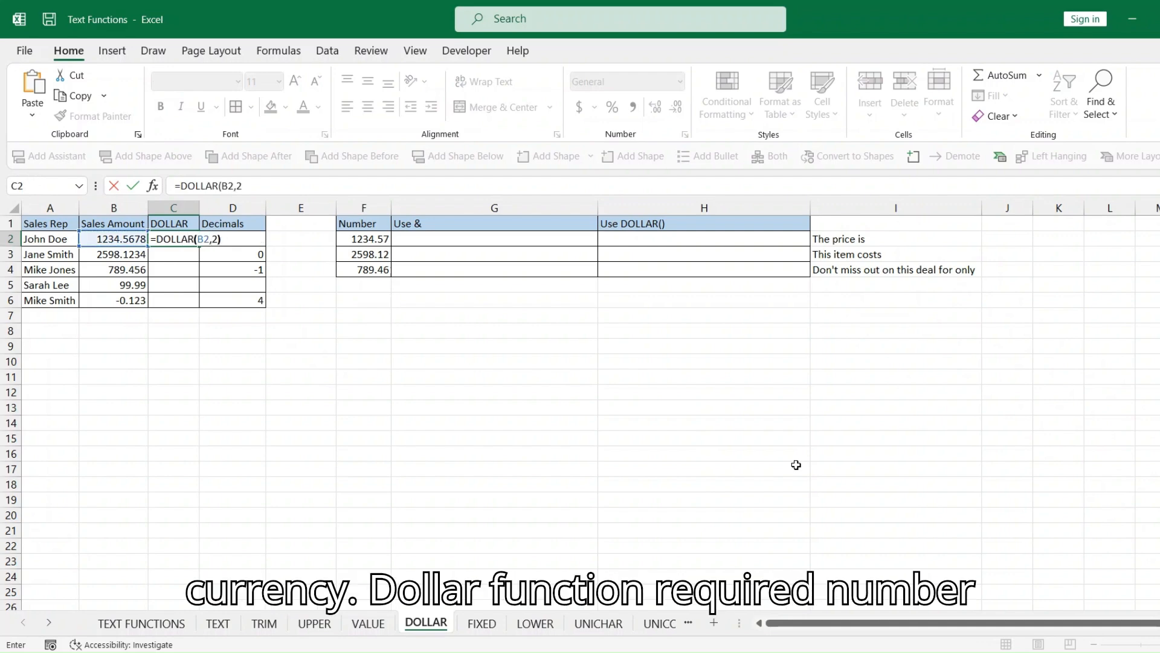
key("Return")
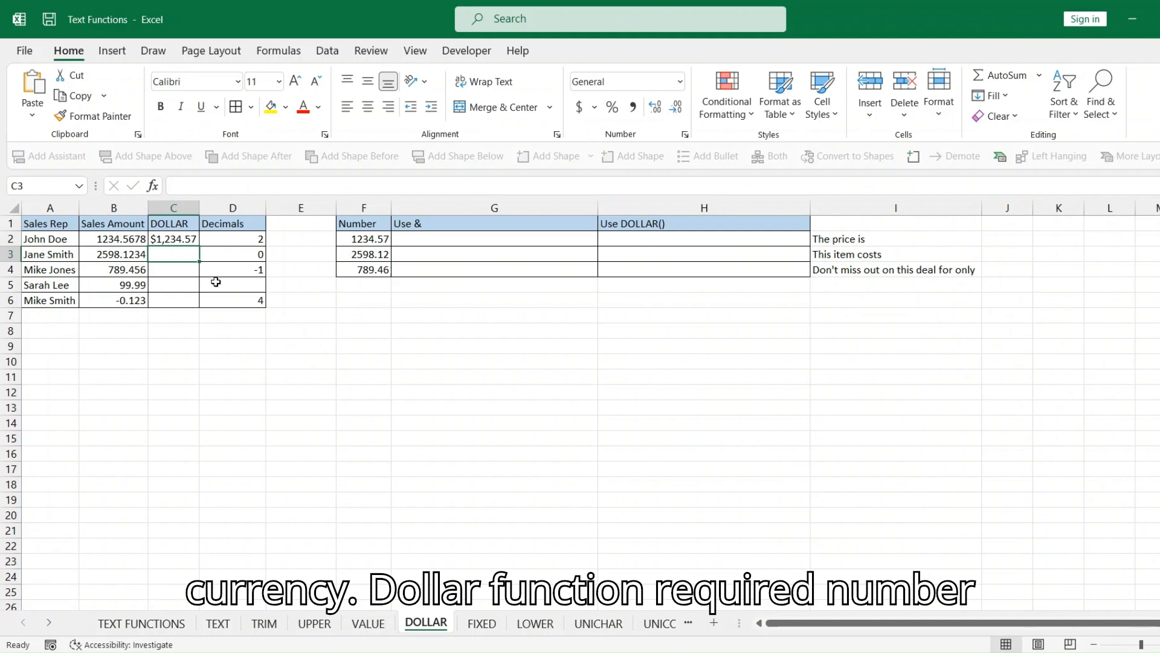
Step: Enter =DOLLAR(B3,0) in cell C3 and compare the result with the sales amount in B3
type("=DOL")
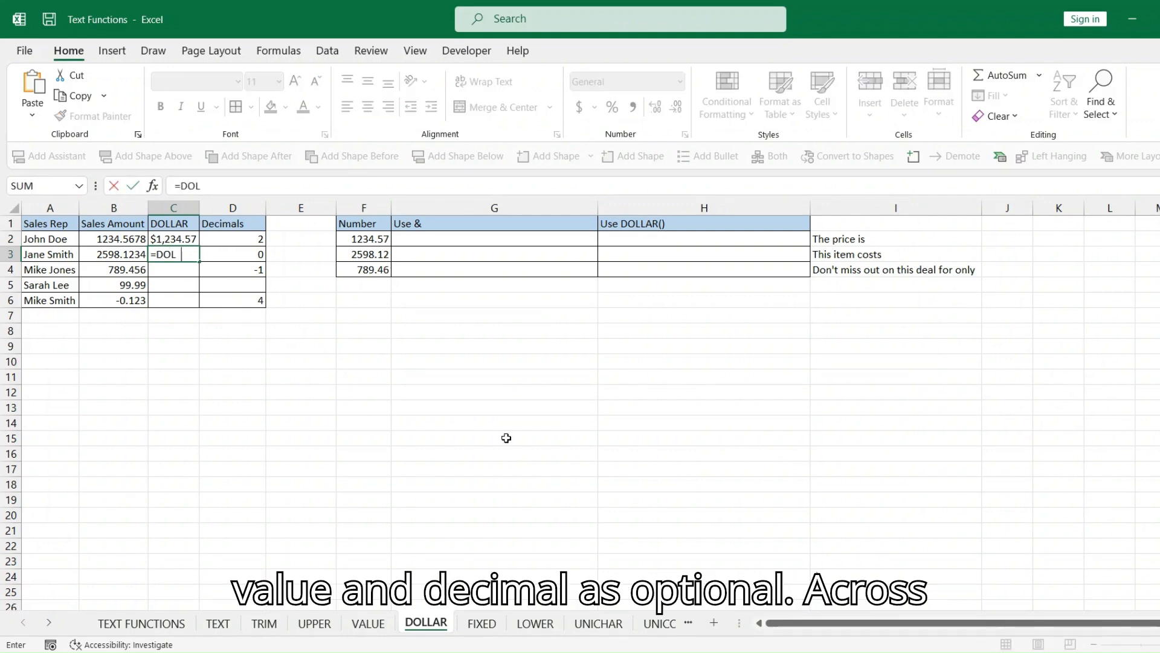
type("LAR(B3,0)")
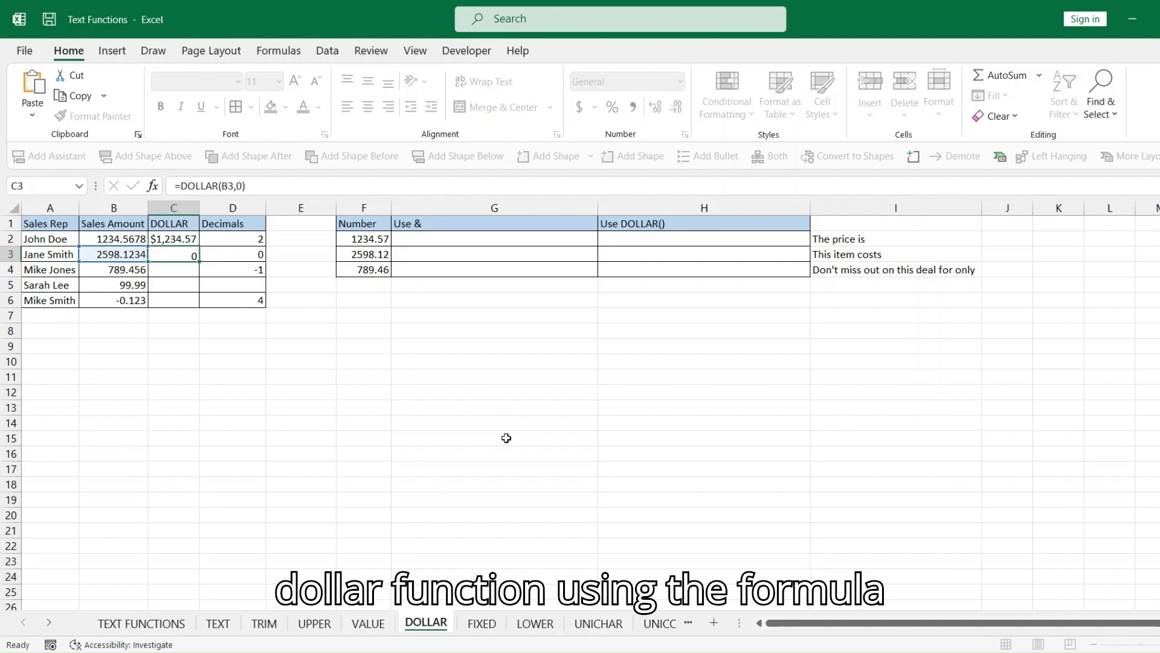
key("Return")
left_click(170, 253)
double_click(130, 254)
left_click_drag(124, 254, 147, 255)
Step: Enter =DOLLAR(B4,-1) in cell C4 and compare the rounded result with the sales amount in B4
left_click(190, 275)
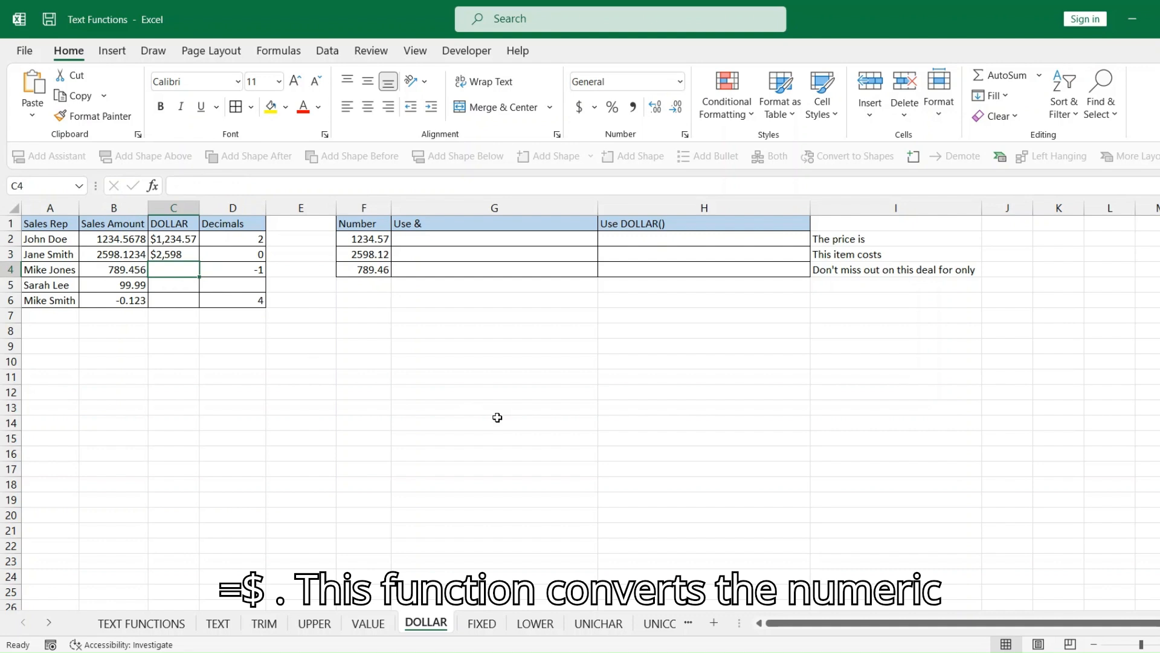
type("=DO")
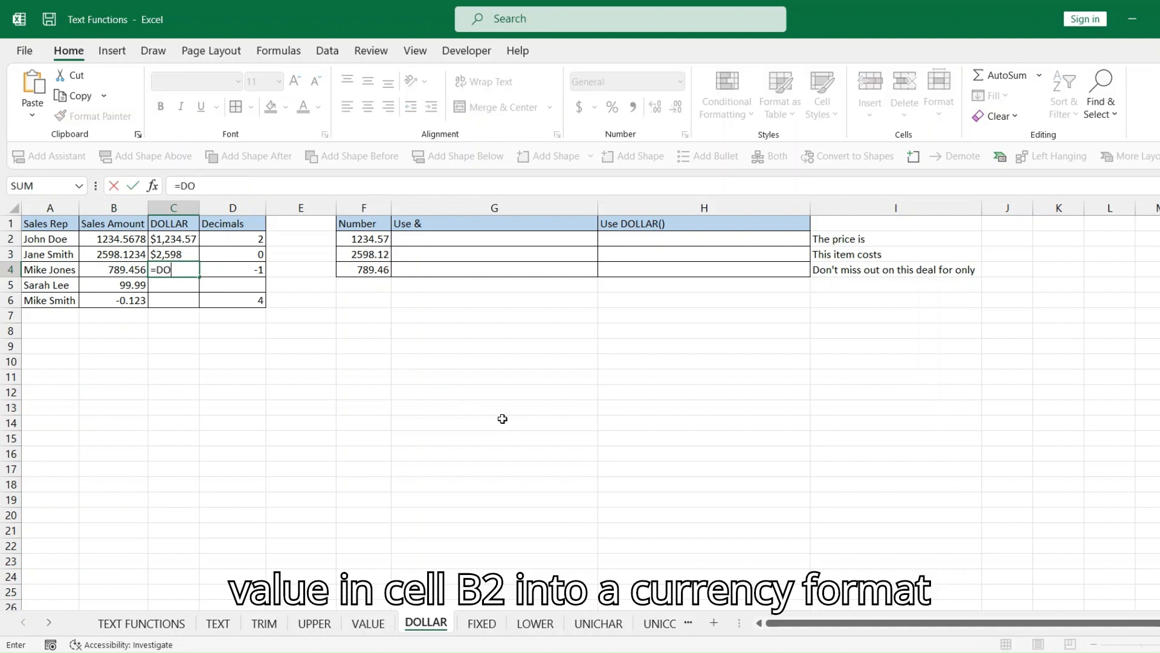
type("LLAR(B4")
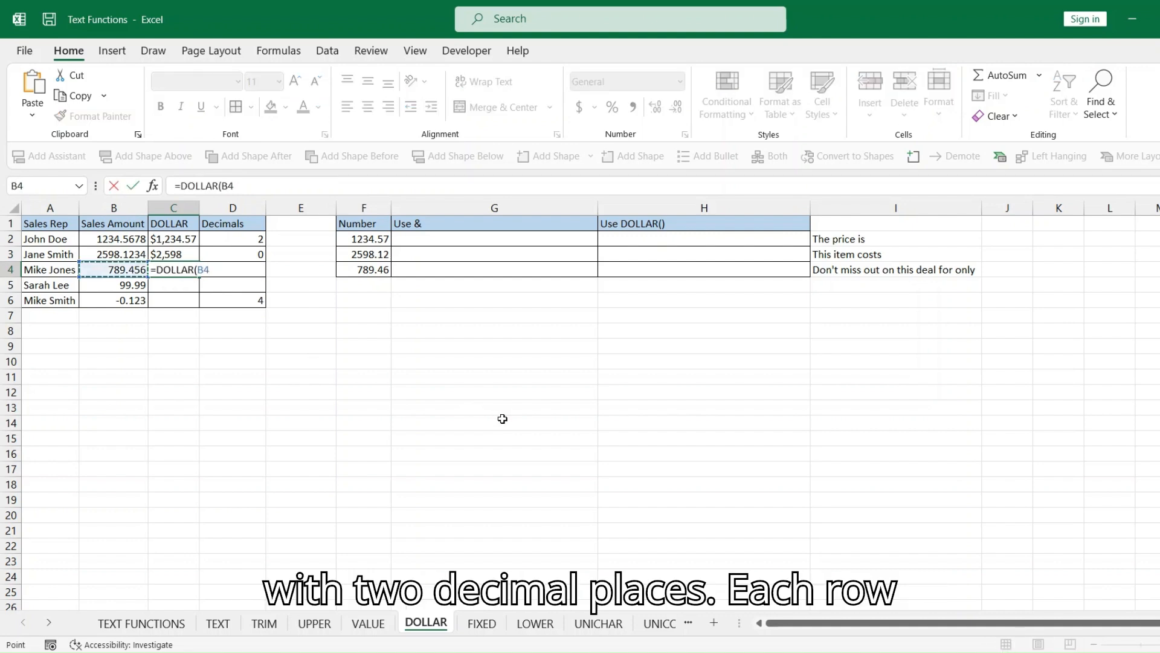
type(",-1)")
key("Return")
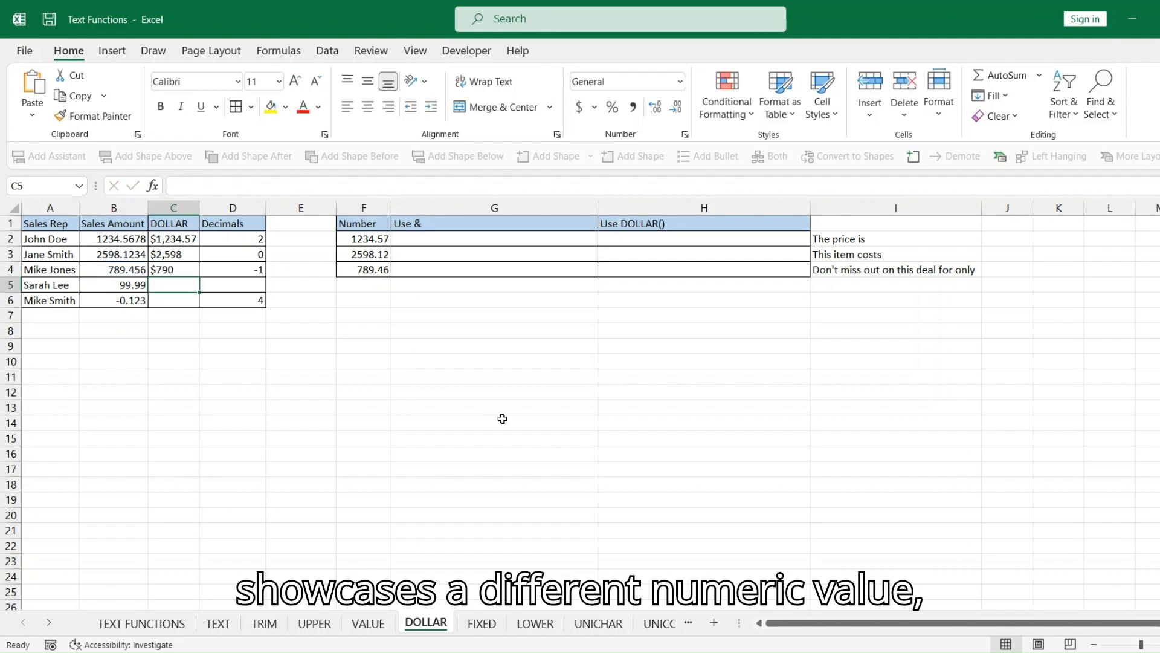
left_click(154, 273)
double_click(122, 272)
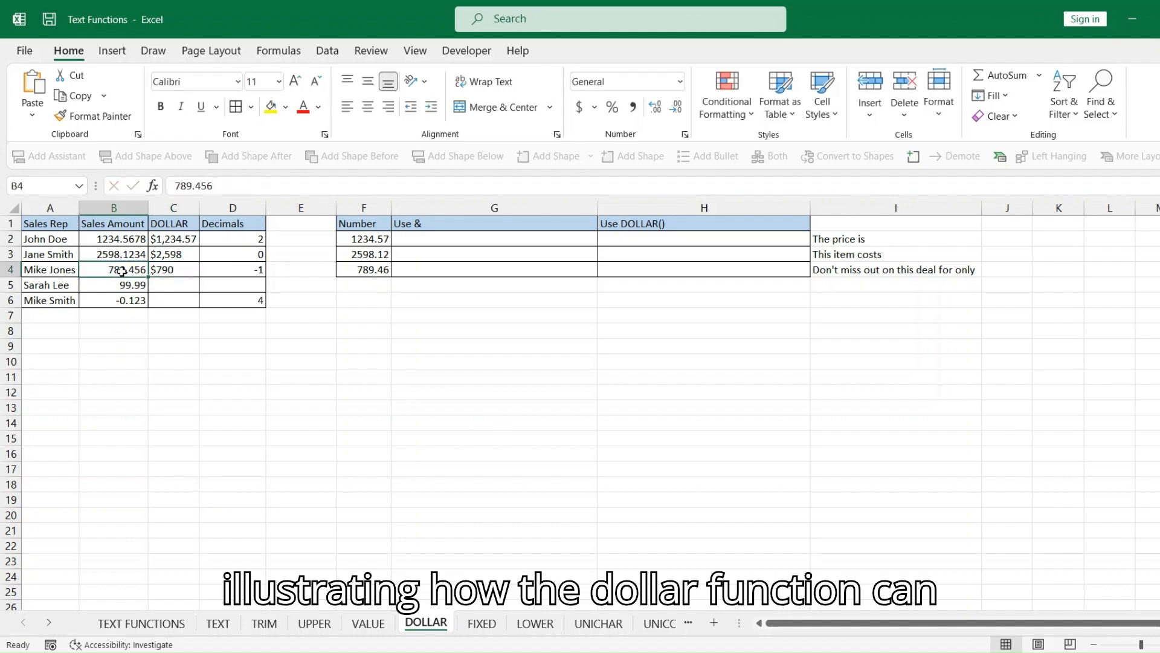
left_click_drag(114, 272, 132, 272)
Step: Enter =DOLLAR(B5) in cell C5, leaving out the decimals argument
left_click(175, 285)
type("=D")
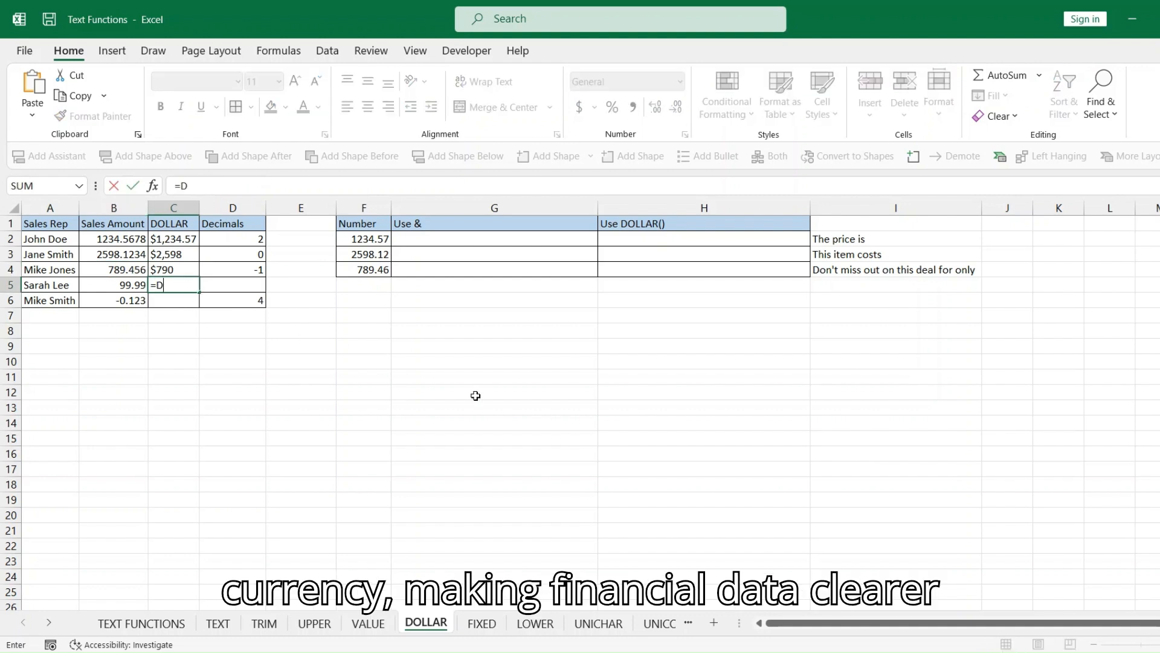
type("OLLAR(")
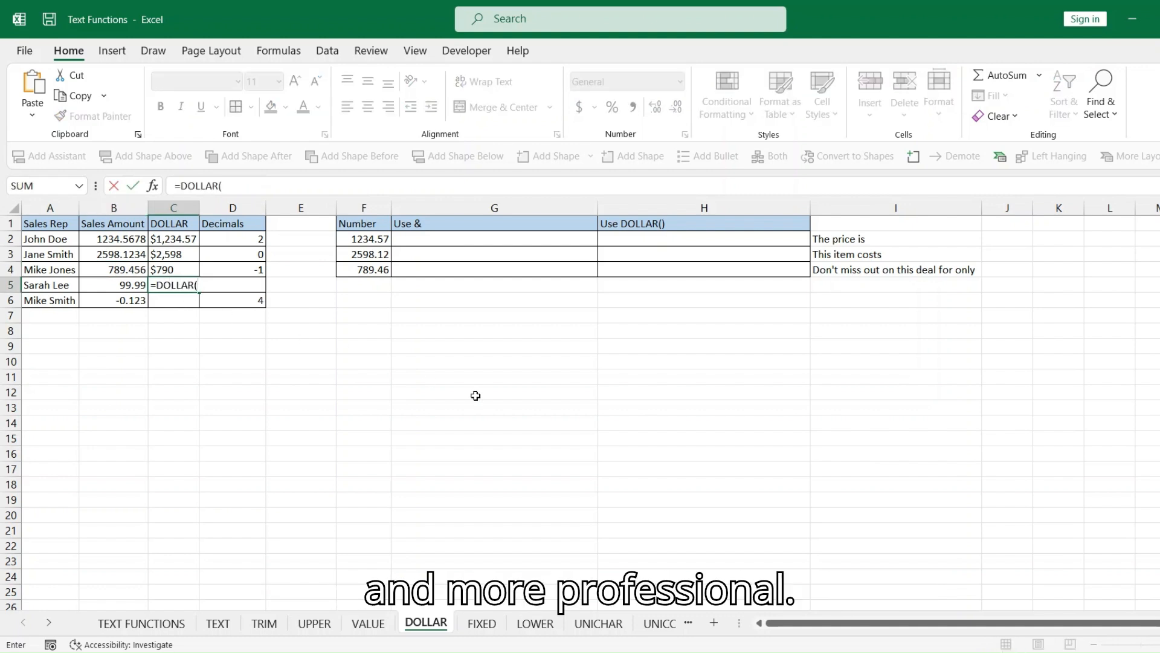
key("Left")
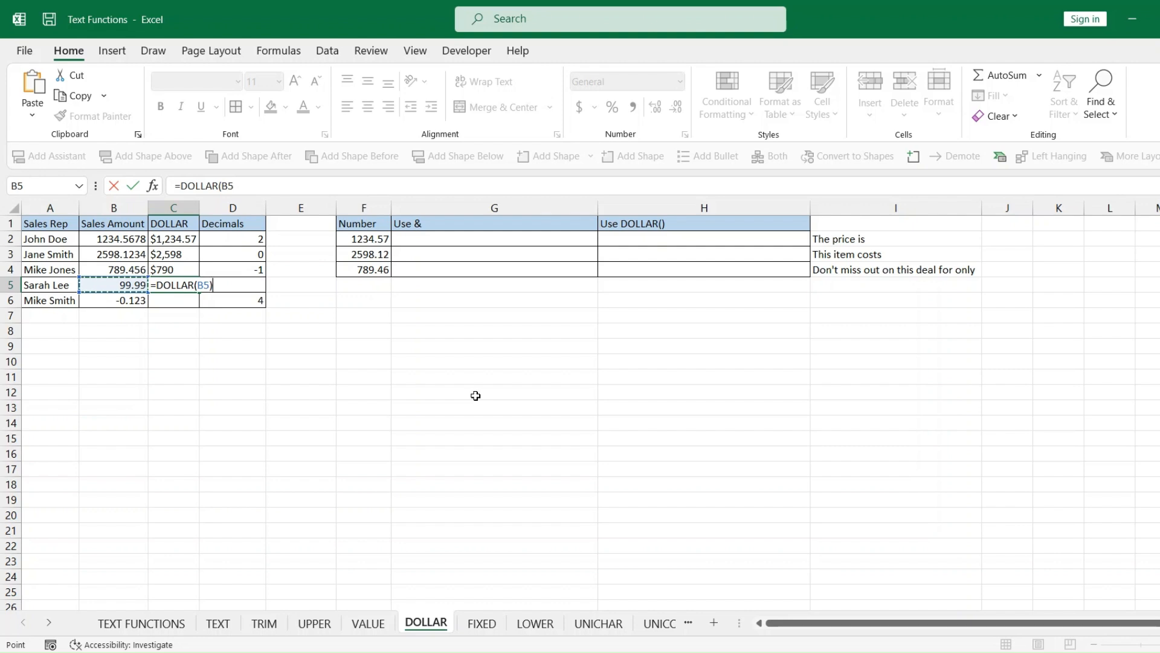
key("Return")
Step: Enter =DOLLAR(B6,4) in cell C6 and check the resulting formula
type("=DOLLAR(")
key("Left")
type(",4")
key("Return")
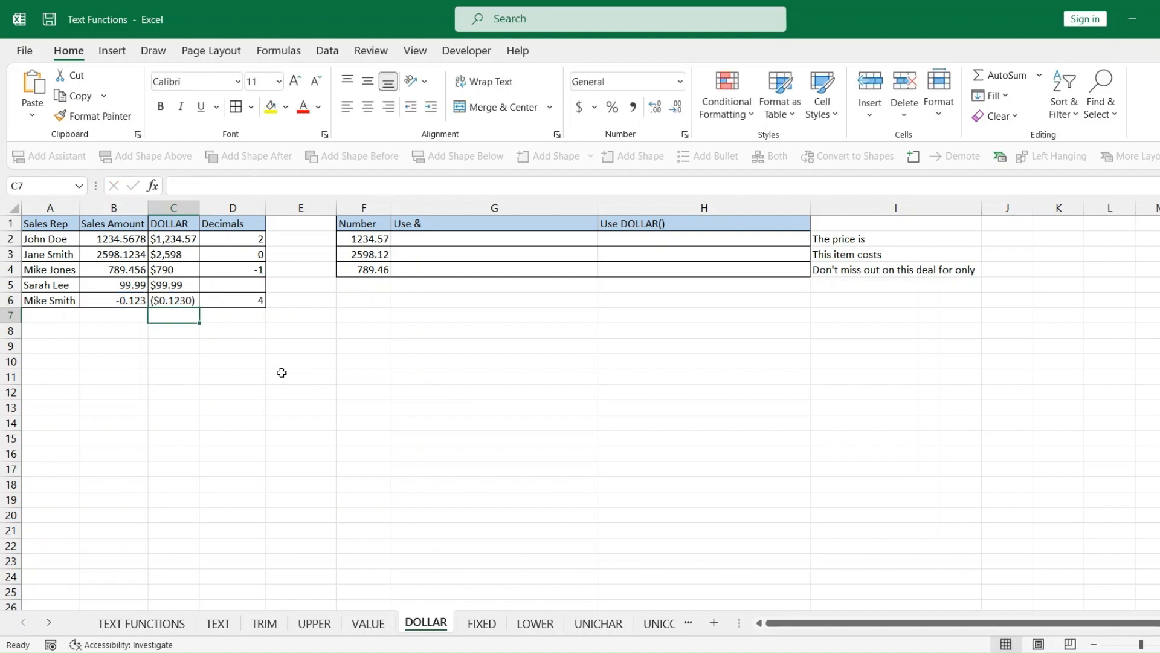
left_click(175, 301)
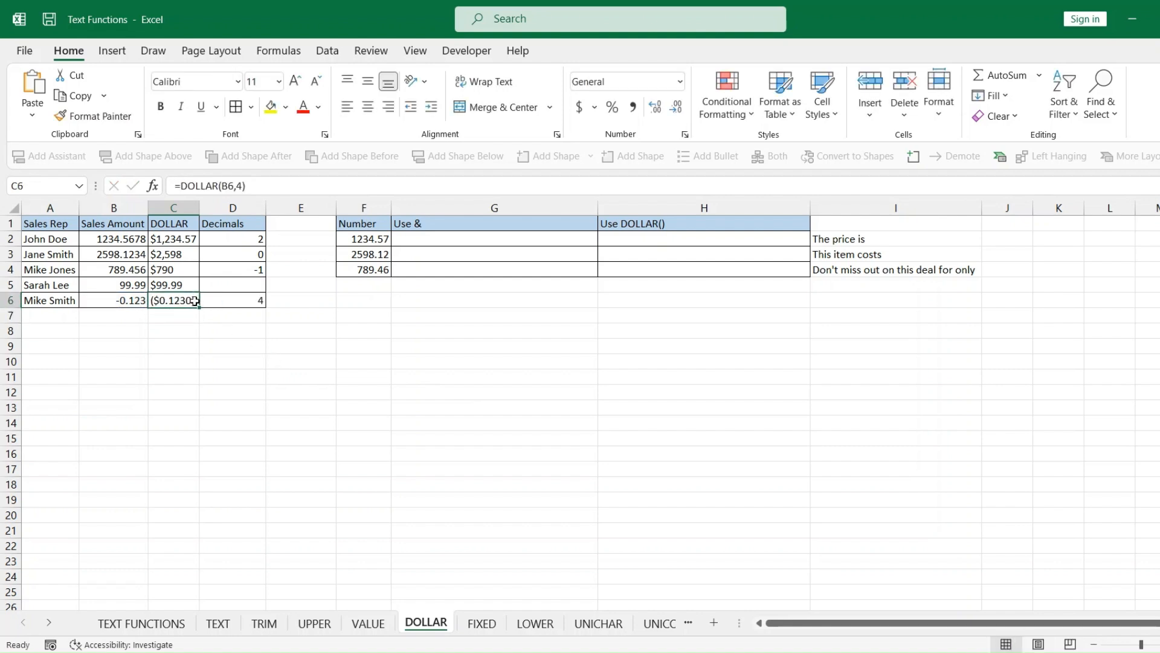
Step: Enter =I2&" "&"$ "&F2 in cell G2 to join the text, a dollar sign and the number
left_click(390, 240)
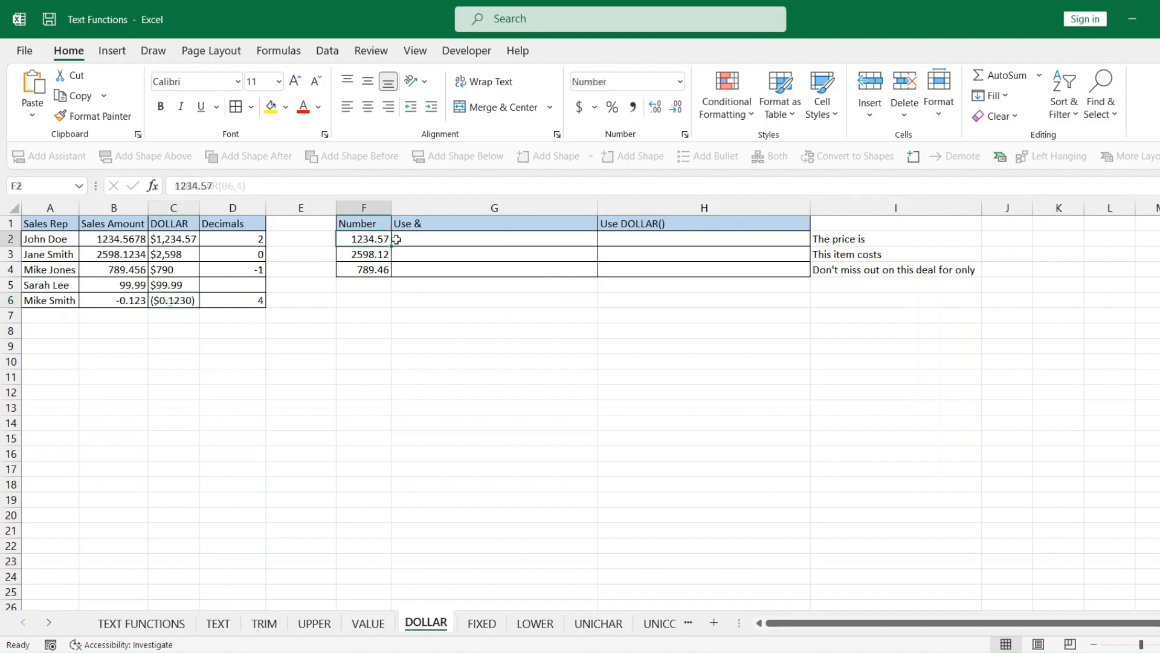
left_click(394, 240)
type("=")
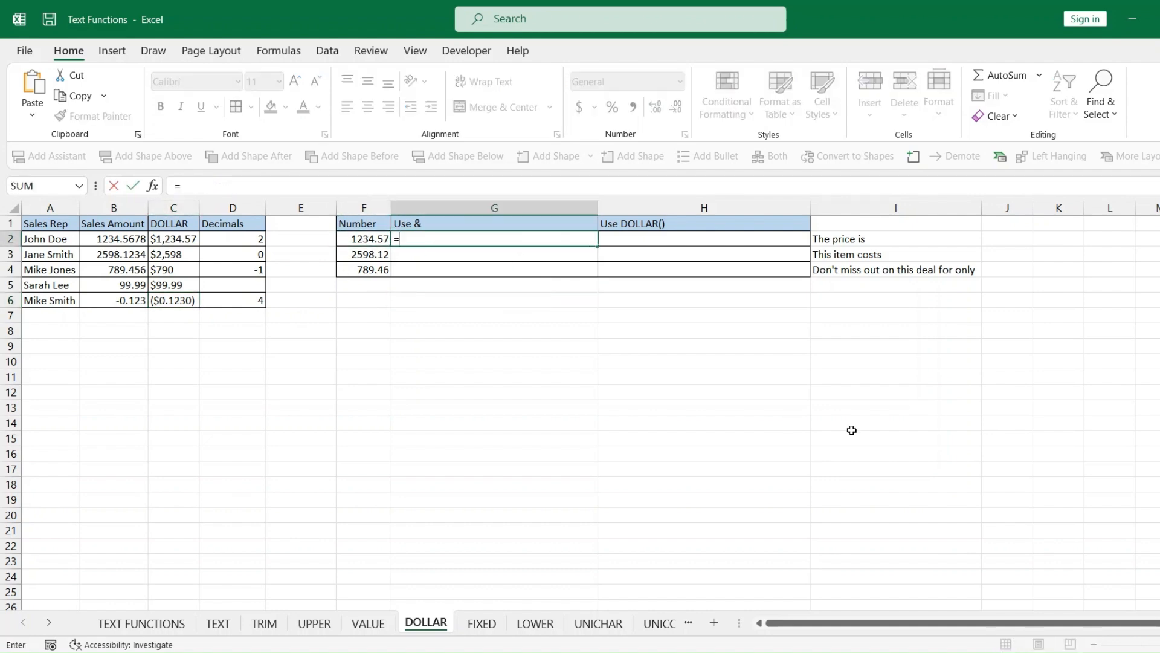
left_click(841, 240)
type("&")
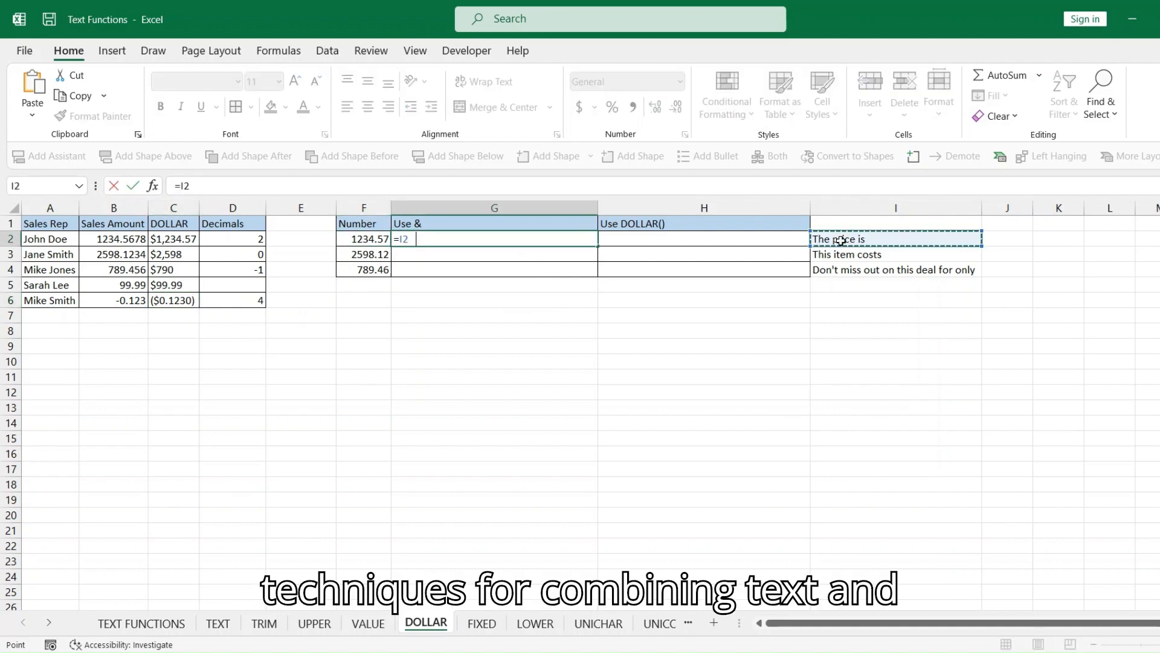
type("\"")
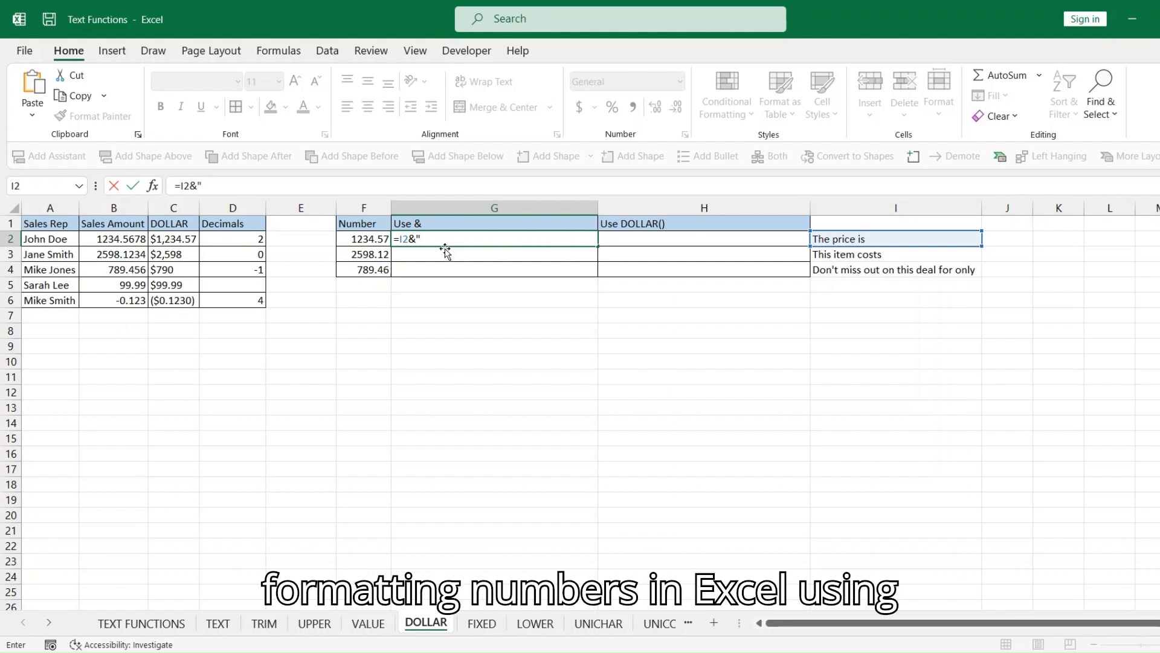
type(" \"")
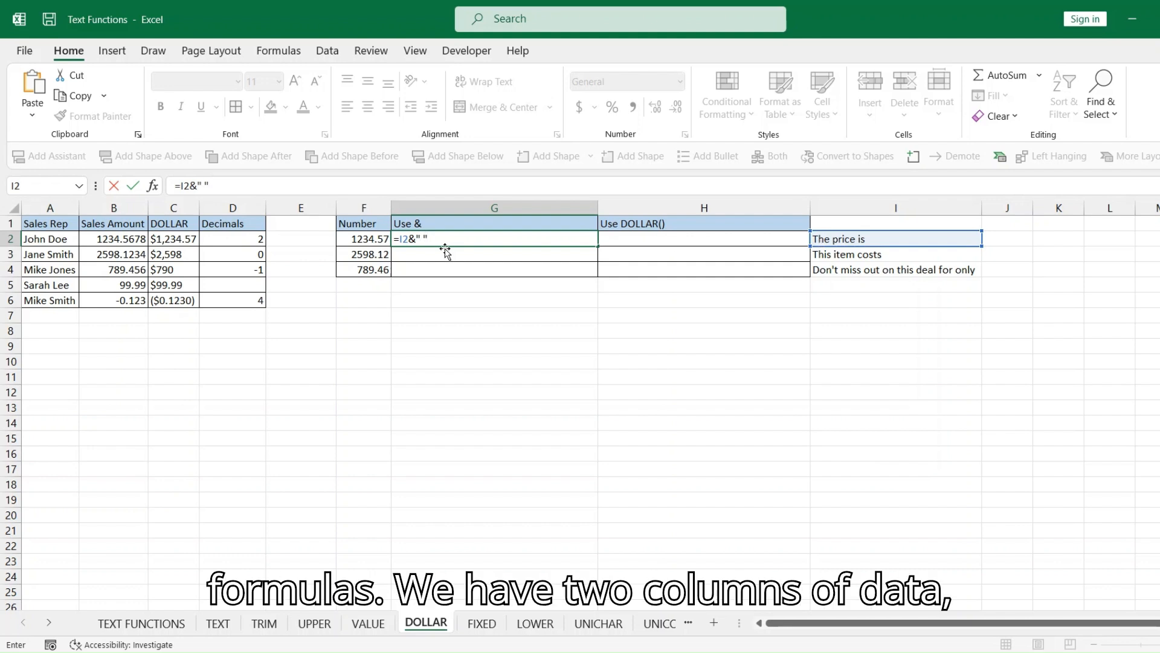
type("&\"$\"&")
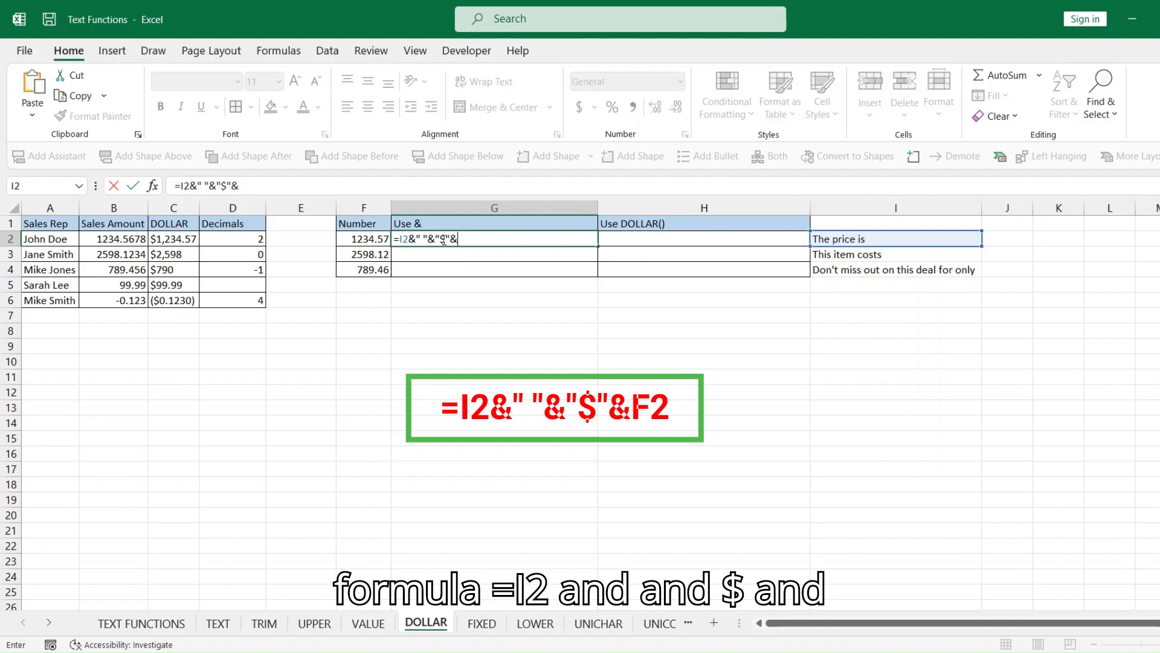
left_click(447, 240)
type("&")
left_click(363, 240)
key("Return")
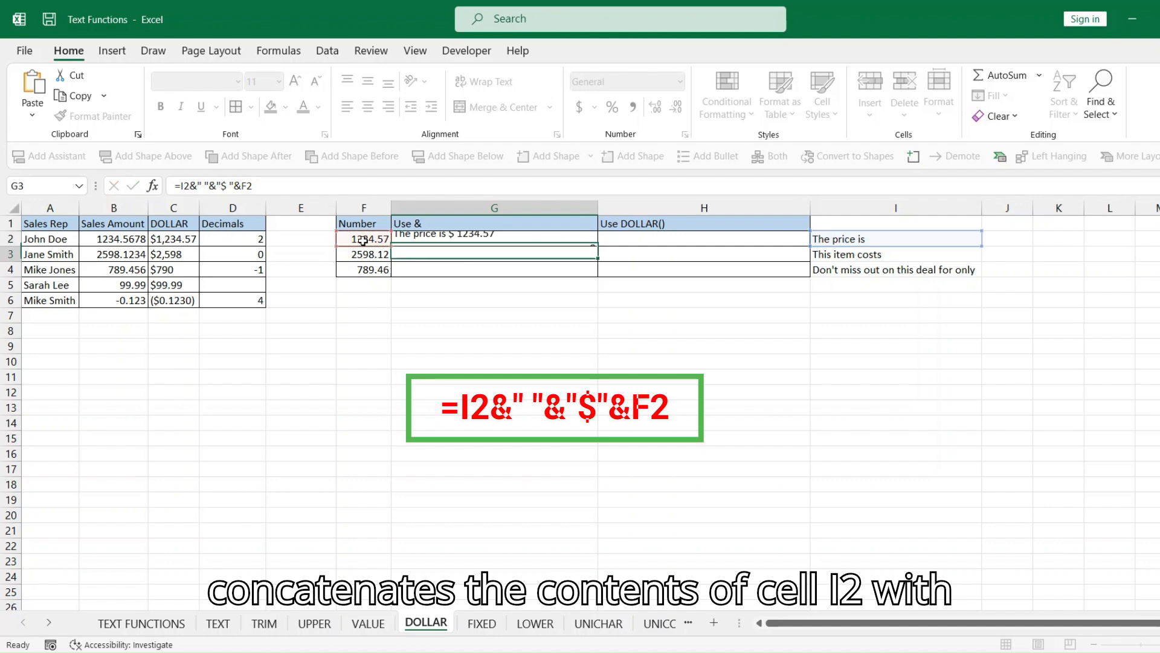
Step: Remove the space after the dollar sign in the G2 formula and copy the formula down to G4
left_click(457, 241)
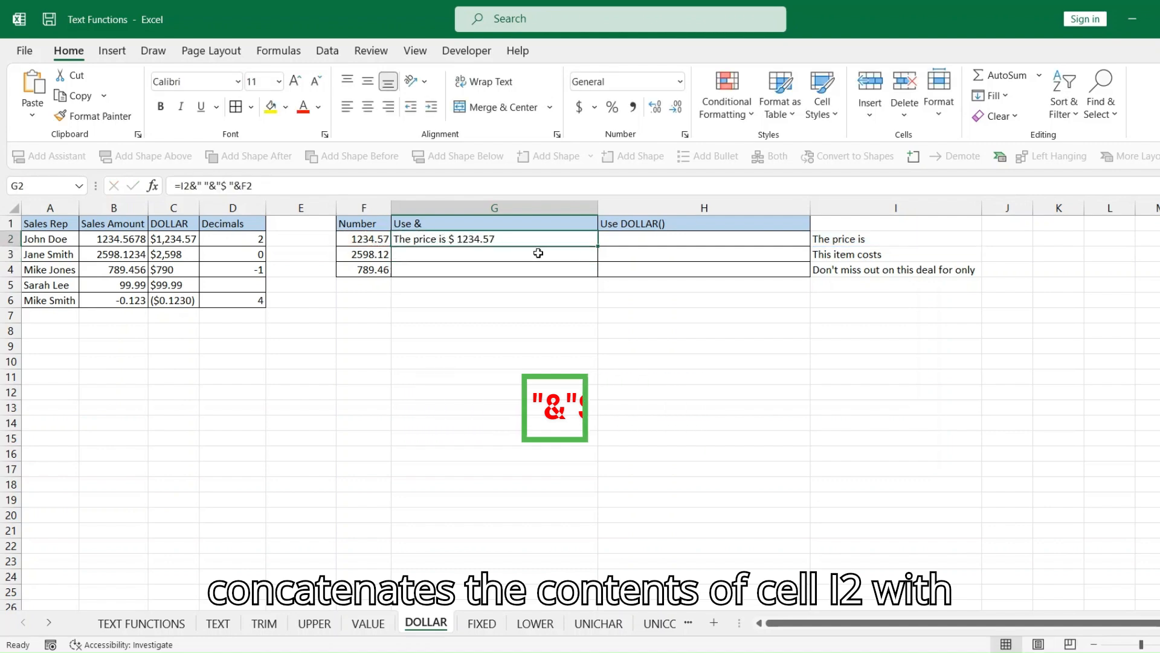
double_click(458, 241)
key("BackSpace")
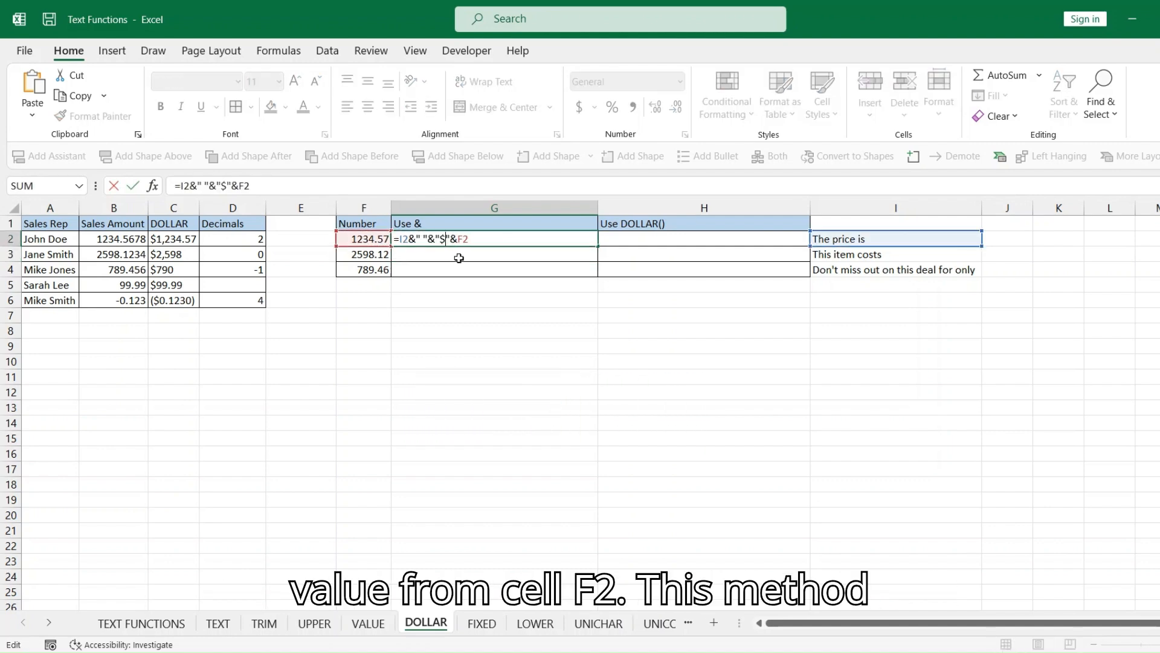
key("Return")
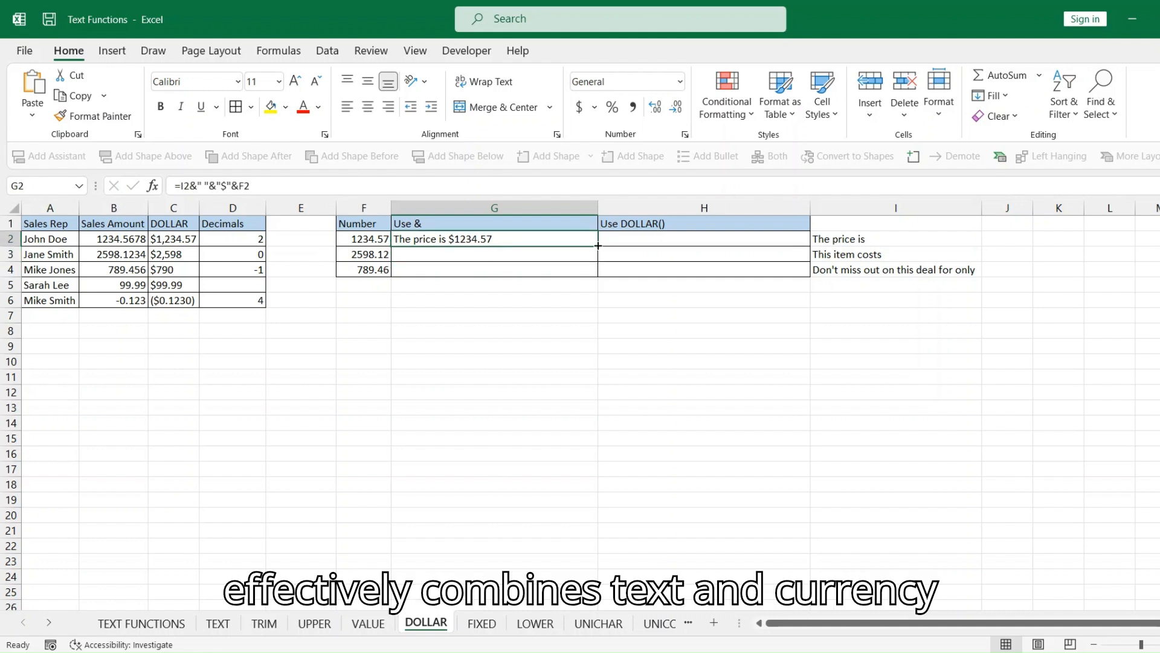
double_click(605, 246)
left_click(576, 270)
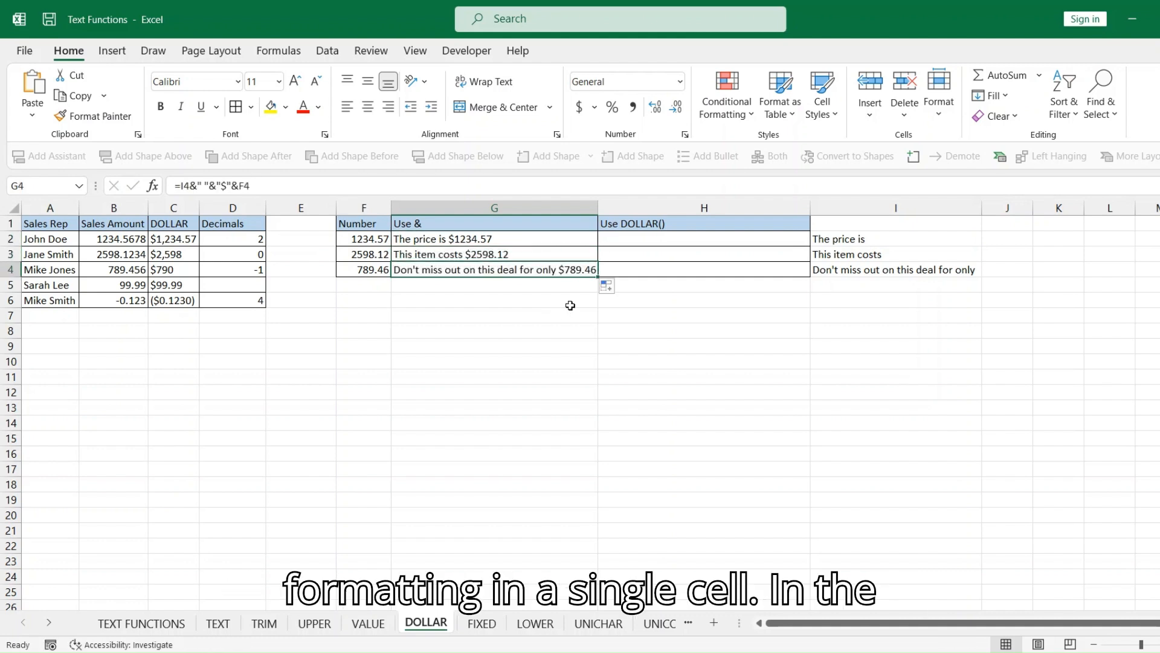
Step: Enter =I2&" "&DOLLAR(F2) in cell H2 and copy the formula down to H4
left_click(649, 240)
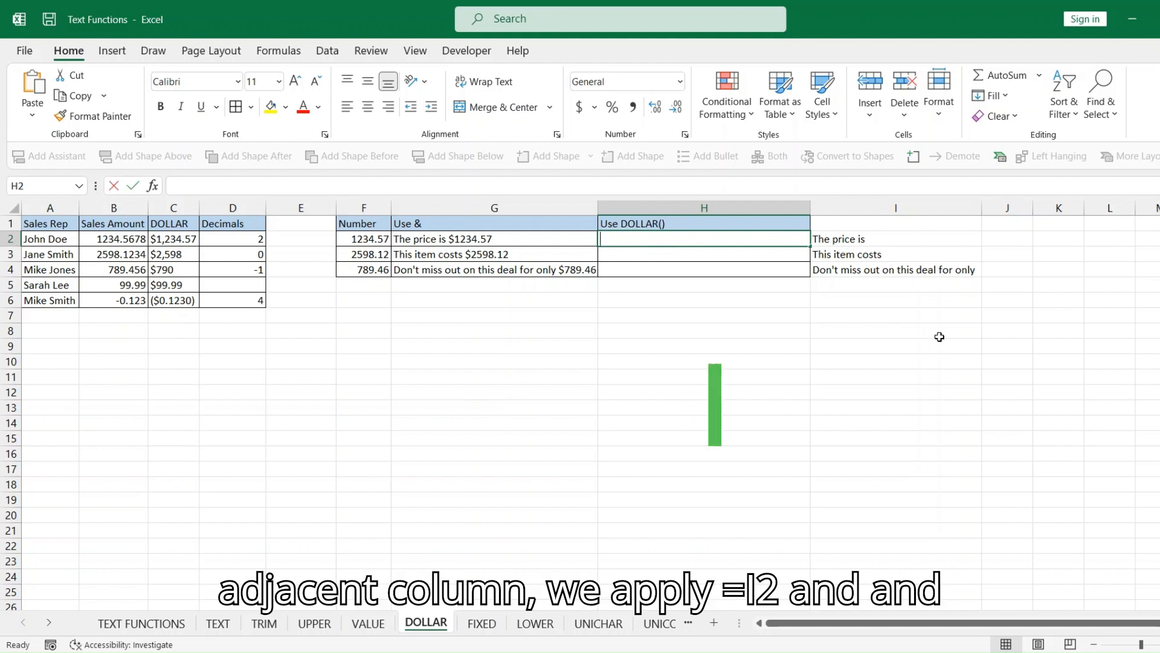
type("=")
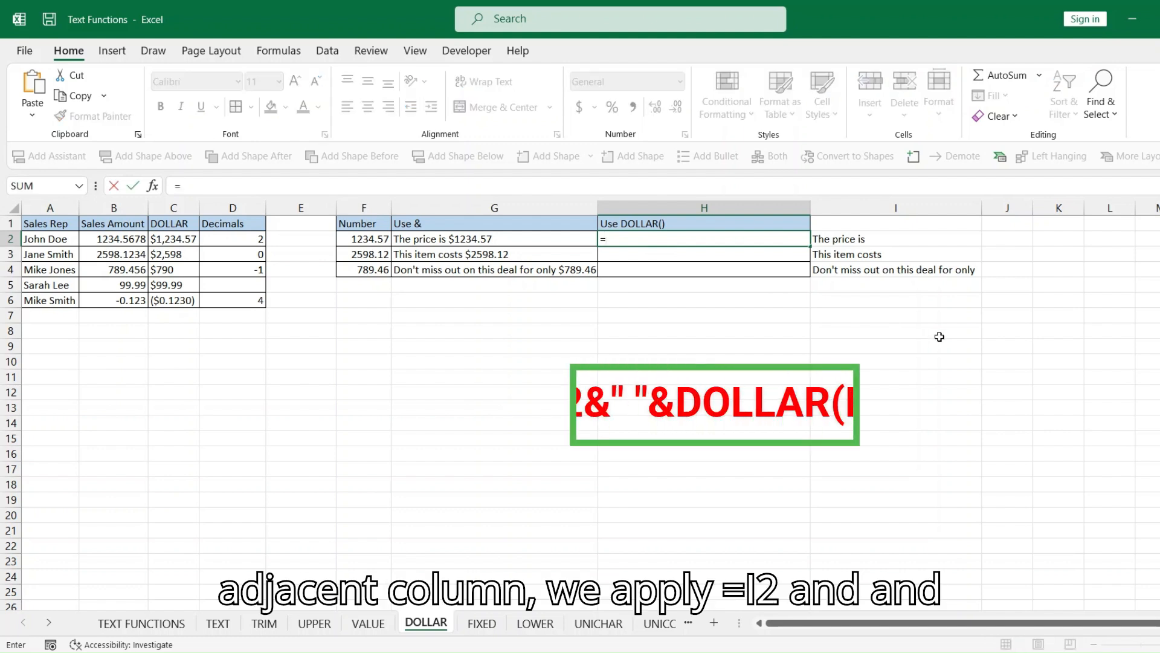
left_click(830, 243)
type("&")
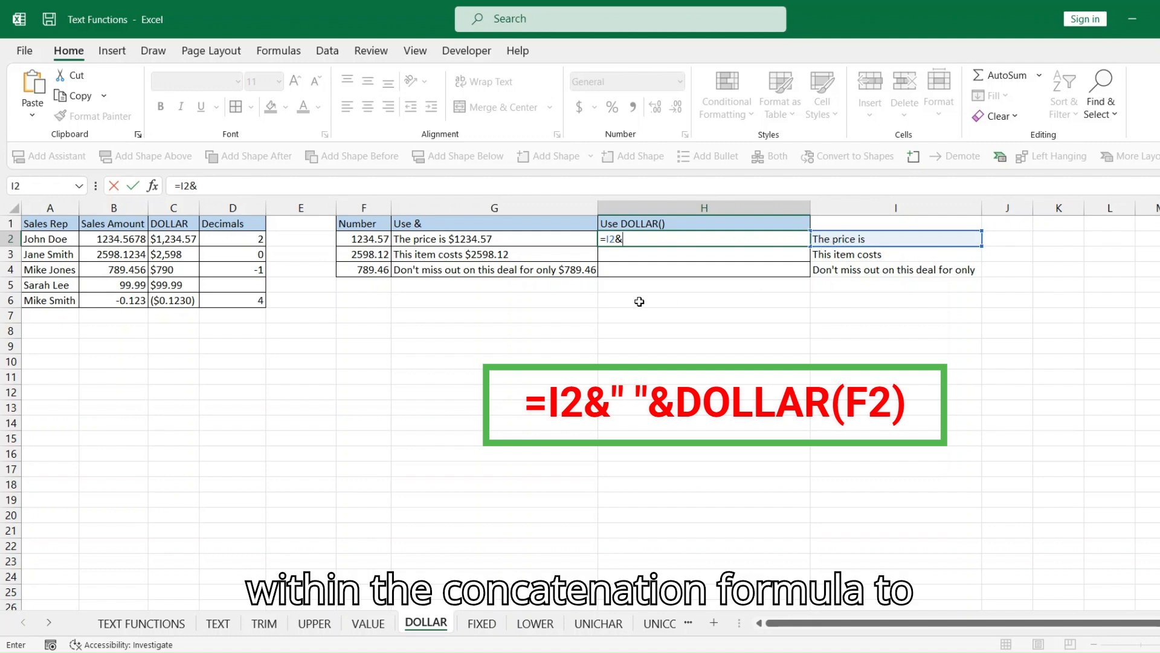
type("\" \"")
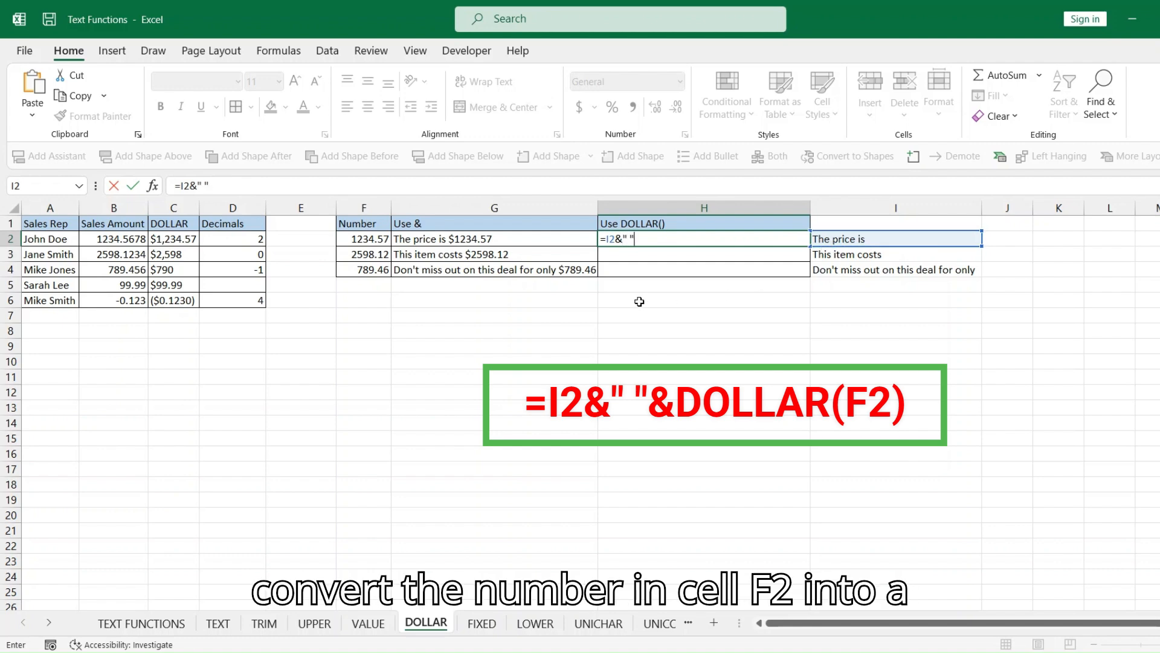
type("&")
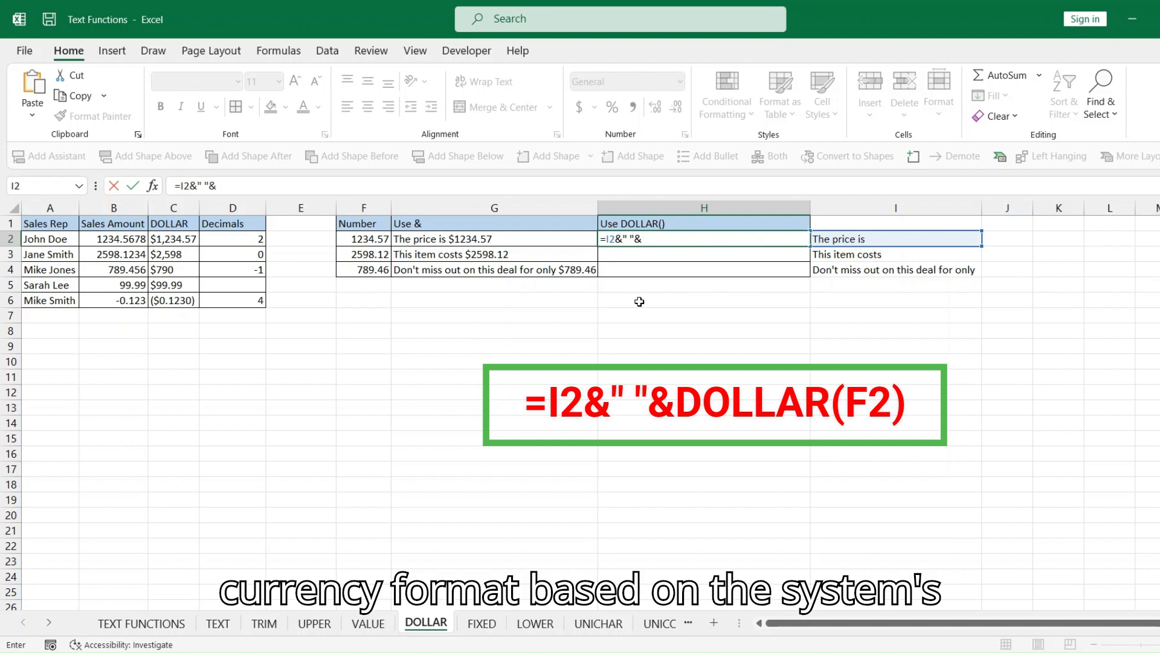
type("Dollar(")
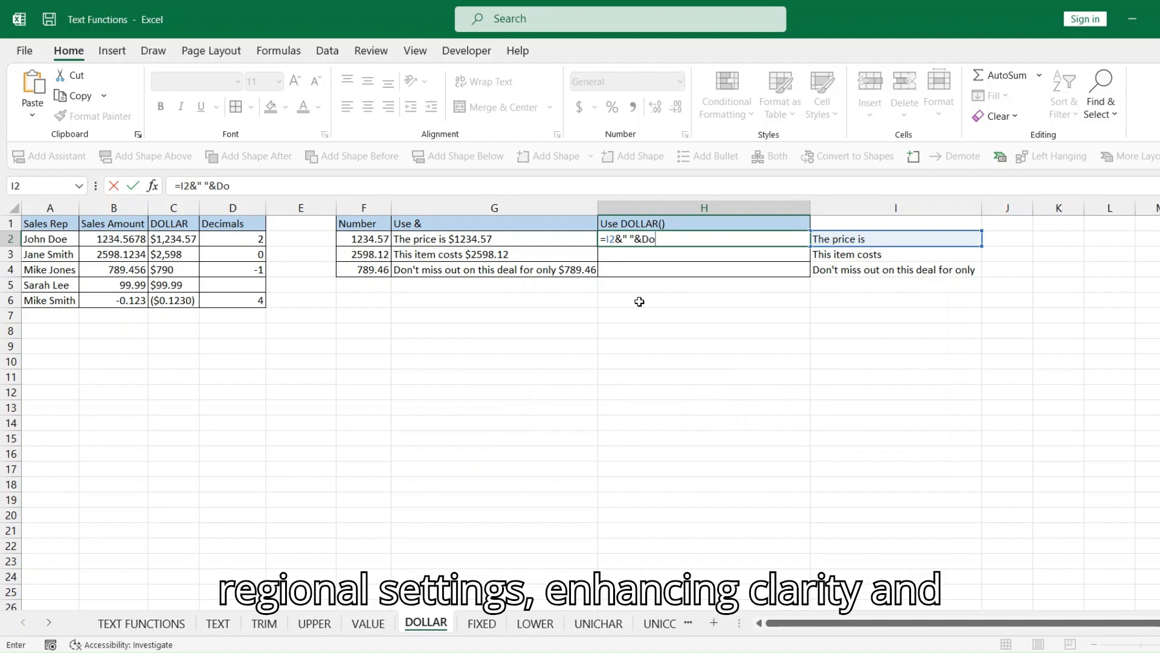
left_click(365, 239)
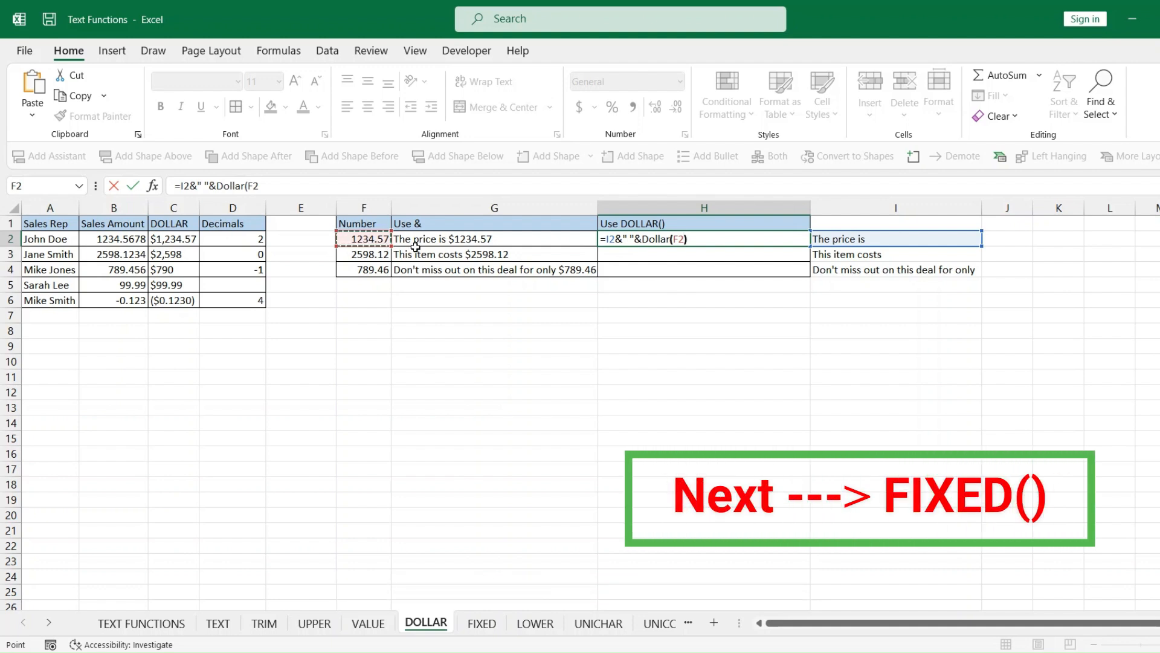
key("Return")
left_click(689, 235)
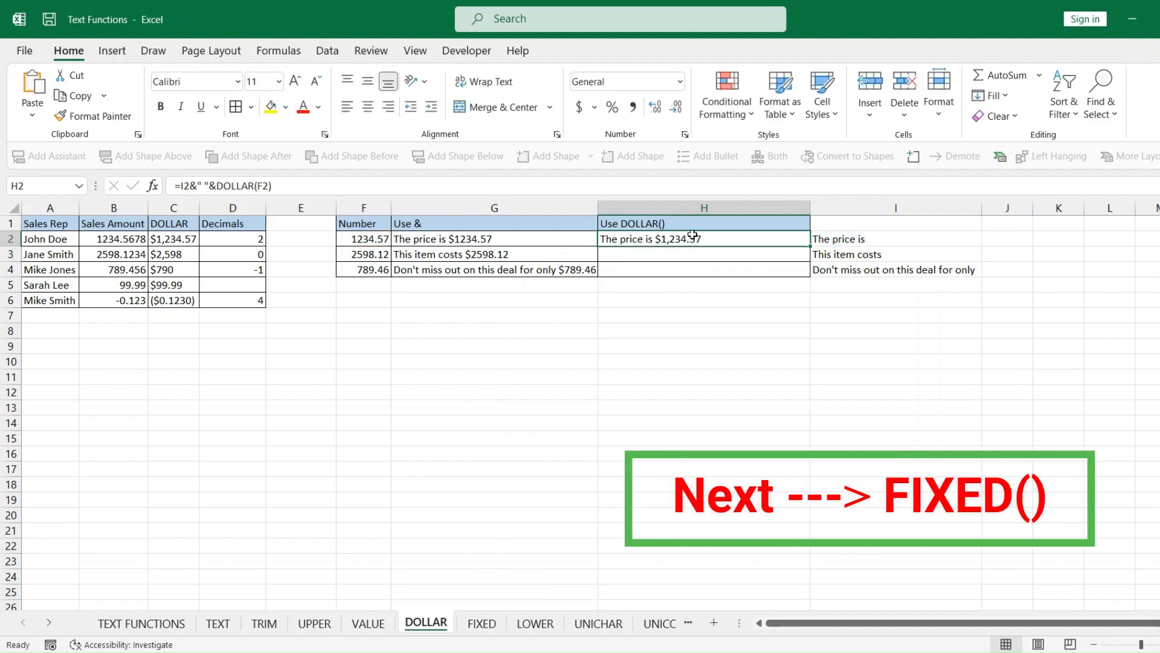
left_click_drag(806, 247, 807, 277)
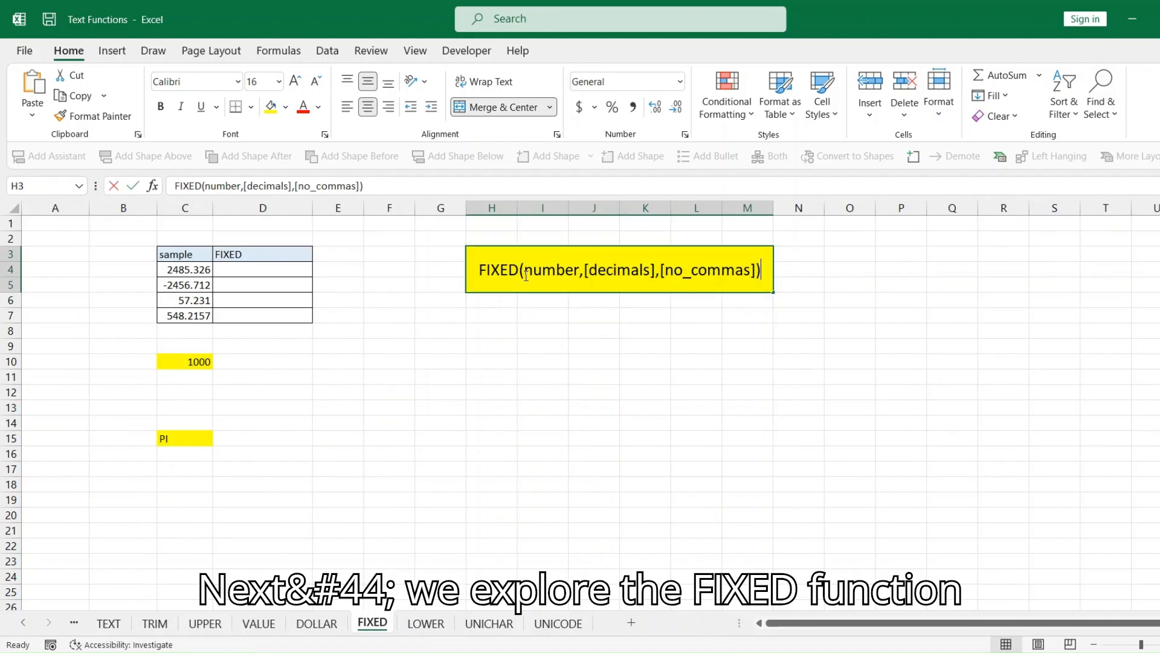
Step: On the FIXED sheet, review the arguments in the FIXED syntax note and enter =FIXED(C4) in cell D4
double_click(524, 269)
left_click_drag(524, 269, 758, 272)
left_click(289, 272)
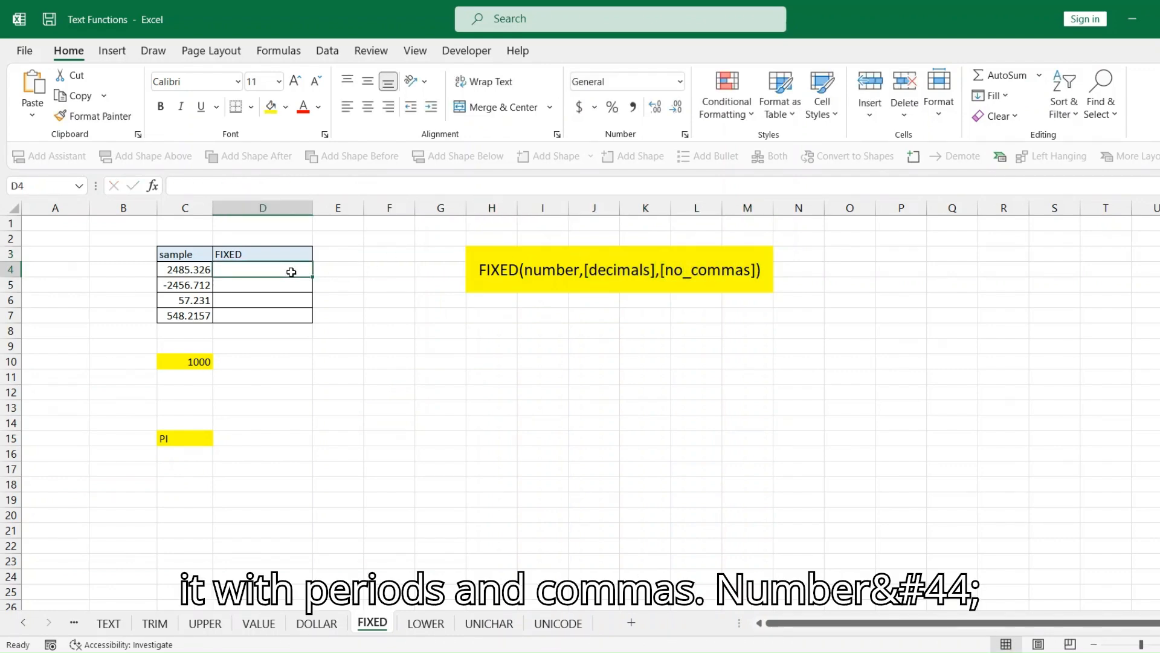
type("=FIXED(")
key("Left")
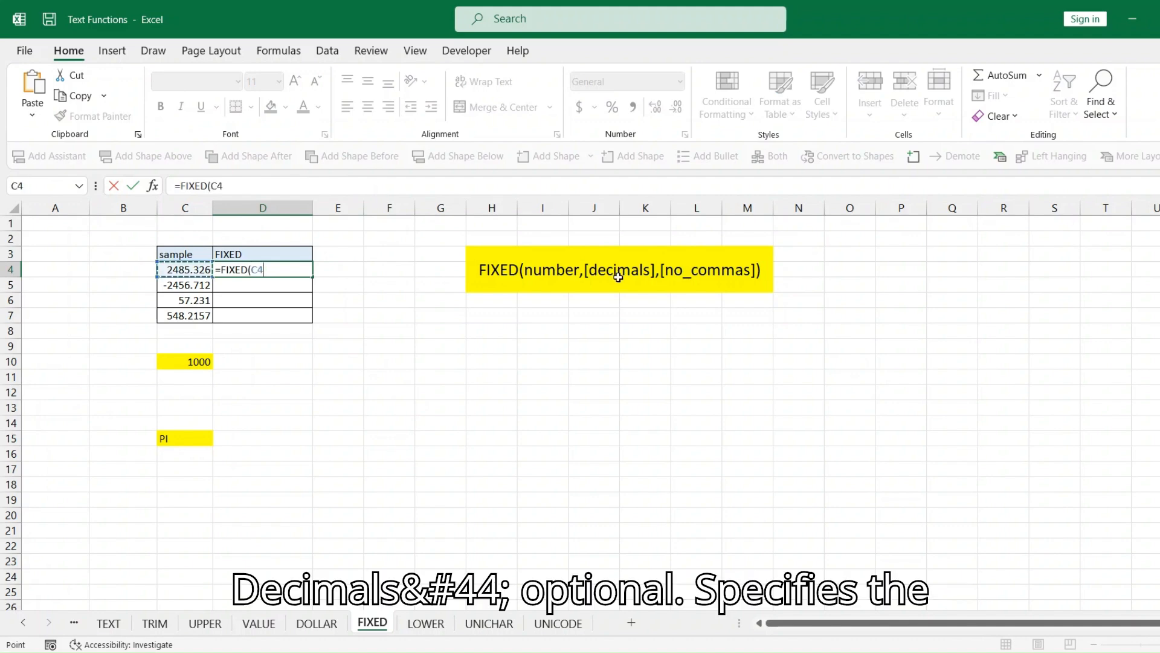
type(")")
key("Return")
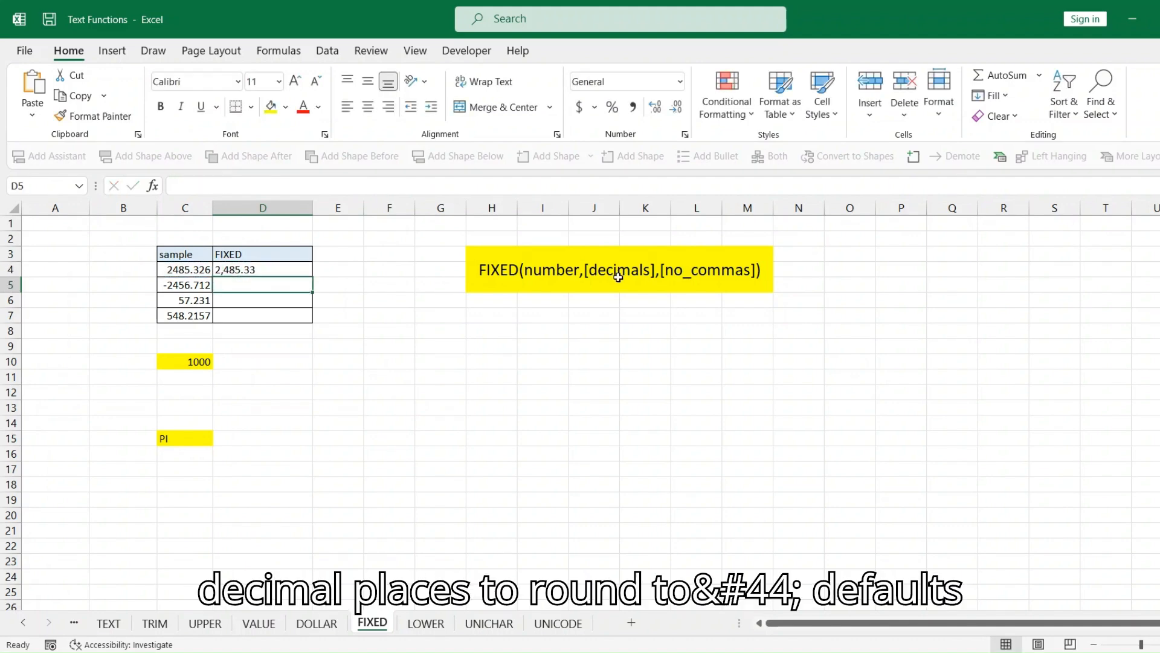
Step: Enter =FIXED(C5,0) in cell D5 to round the sample number to zero decimals
type("=")
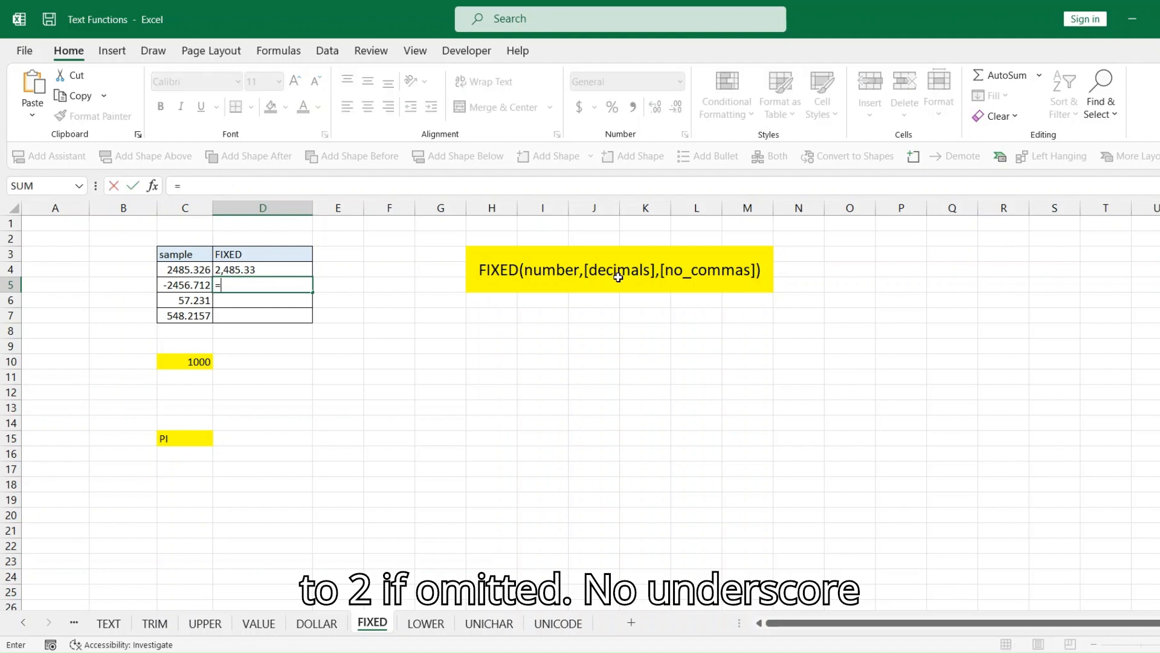
type("FIXED")
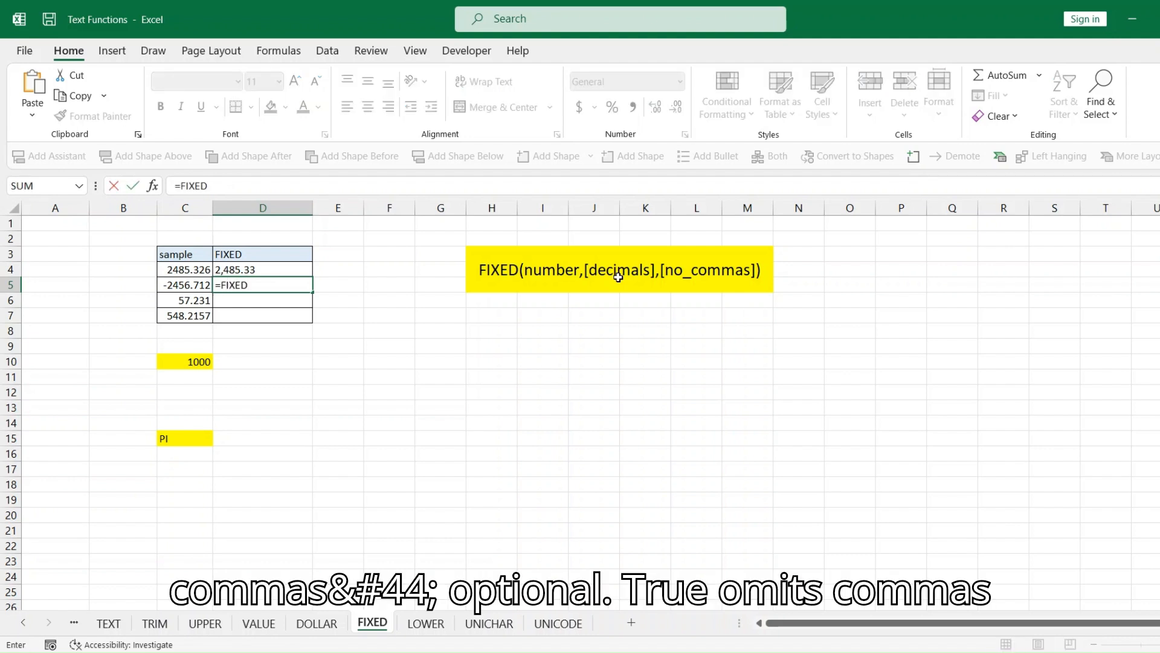
type("(")
key("Left")
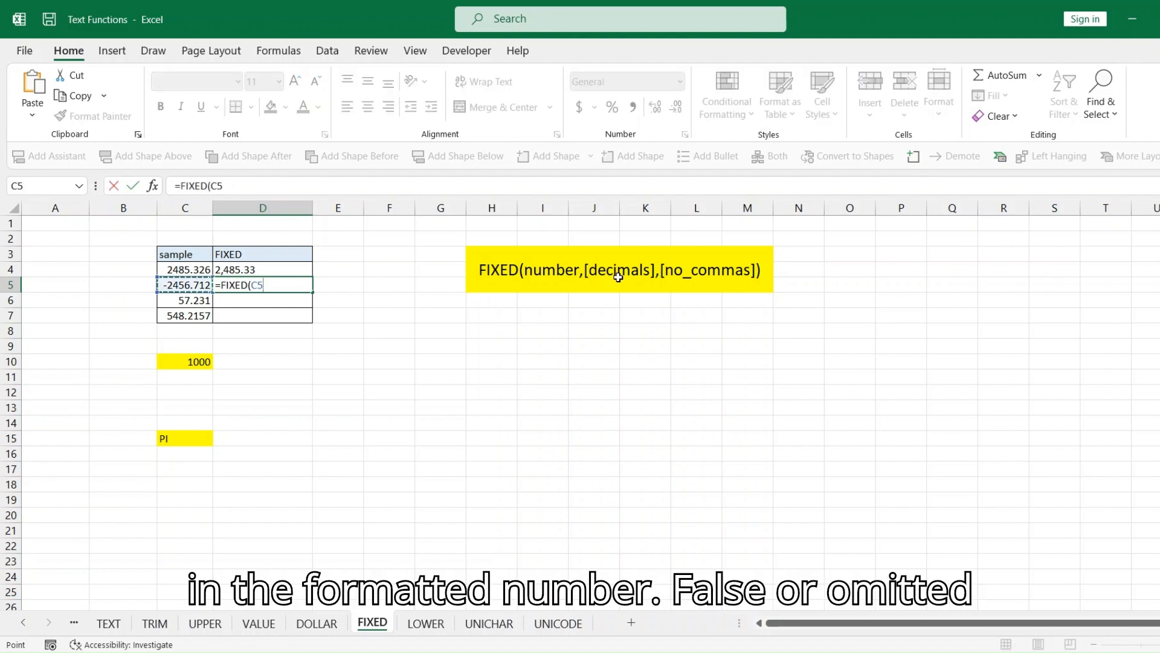
type(",0")
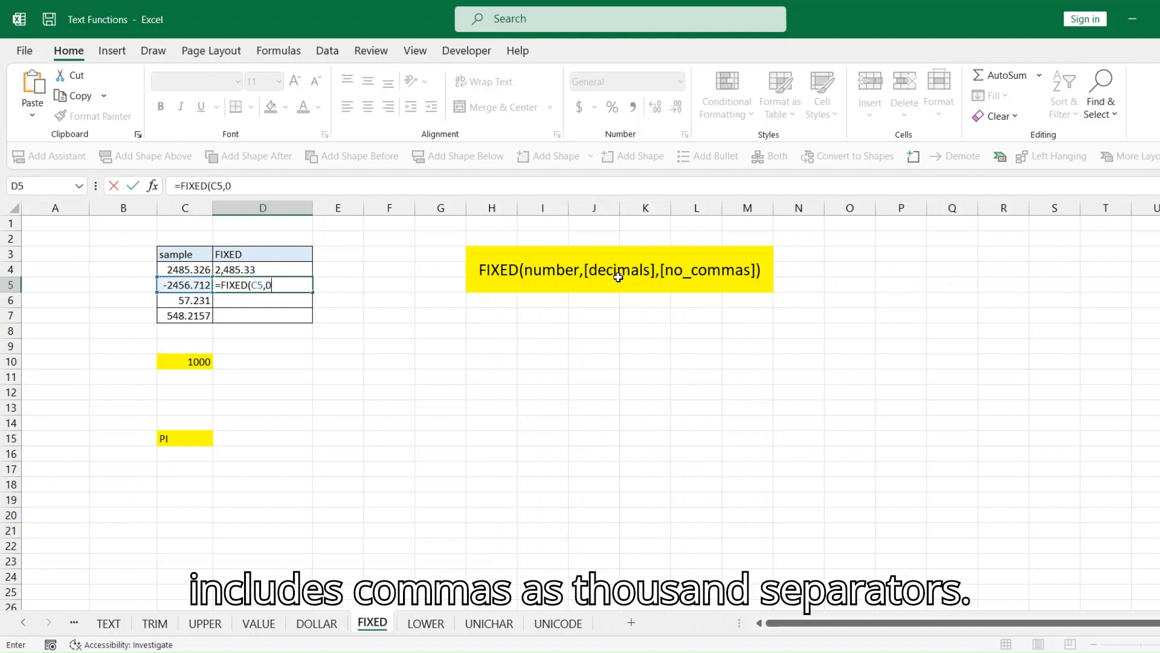
key("Return")
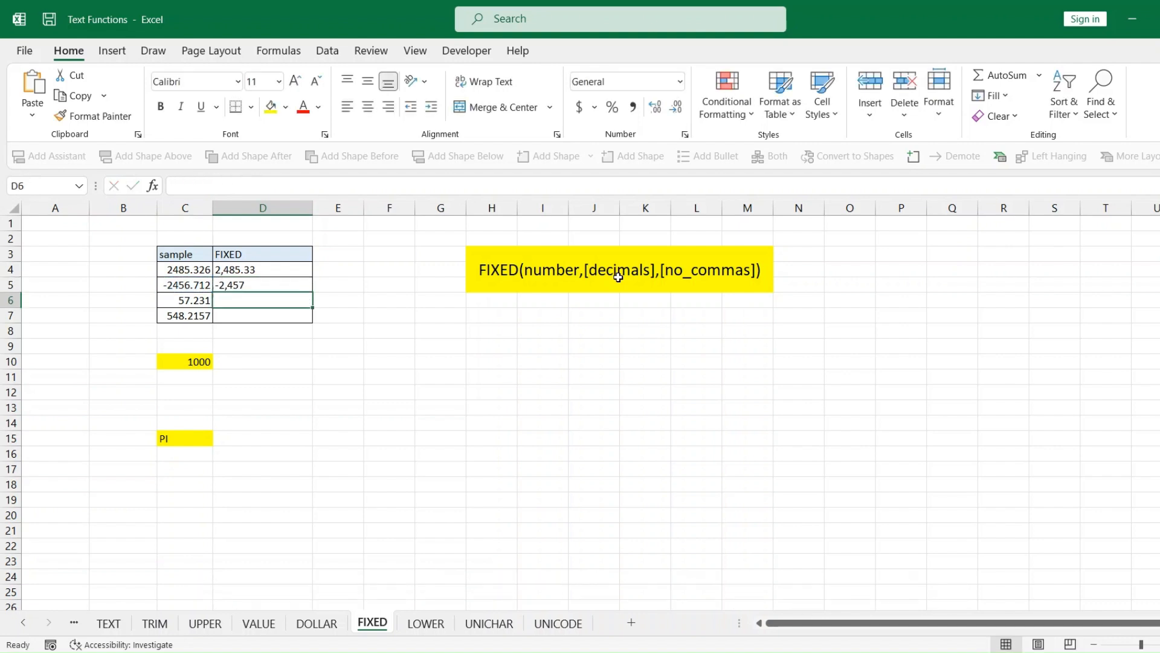
Step: Enter =FIXED(C6,0,FALSE) in cell D6 to round the sample number to zero decimals with commas kept
type("=")
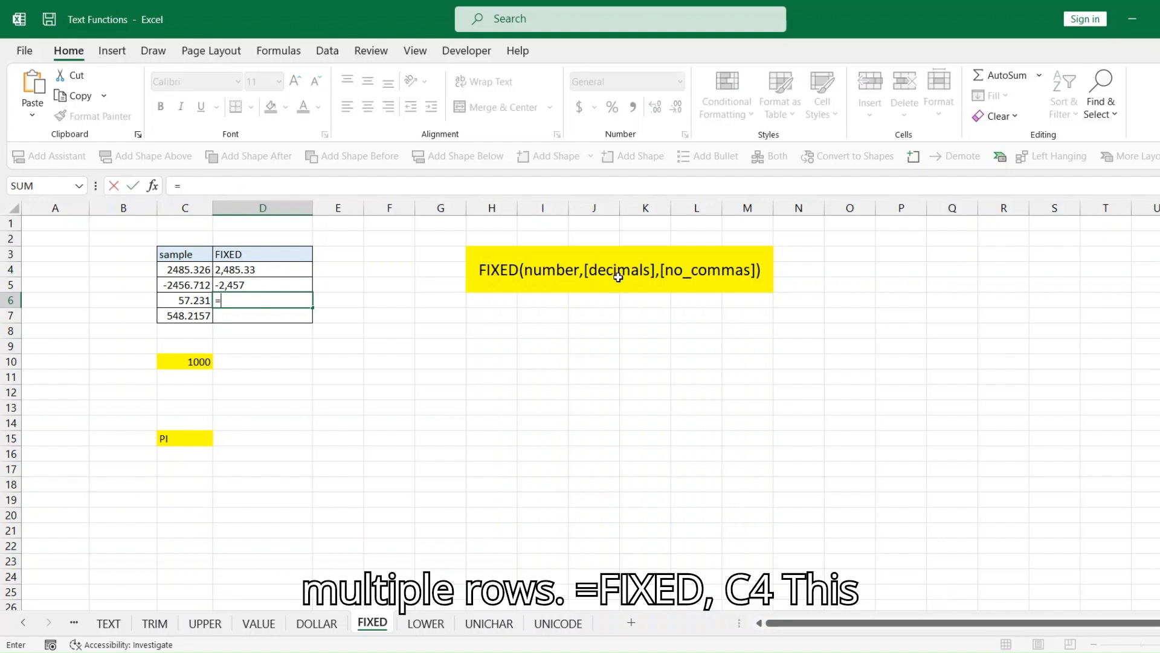
type("FIXED(")
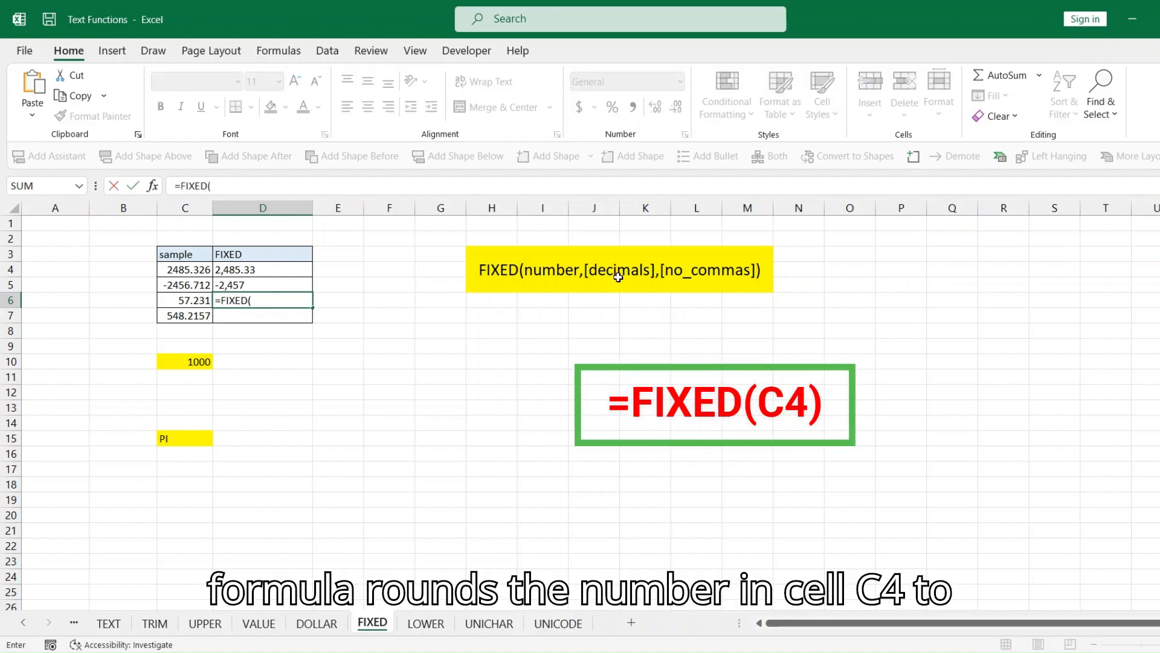
key("Left")
type(",")
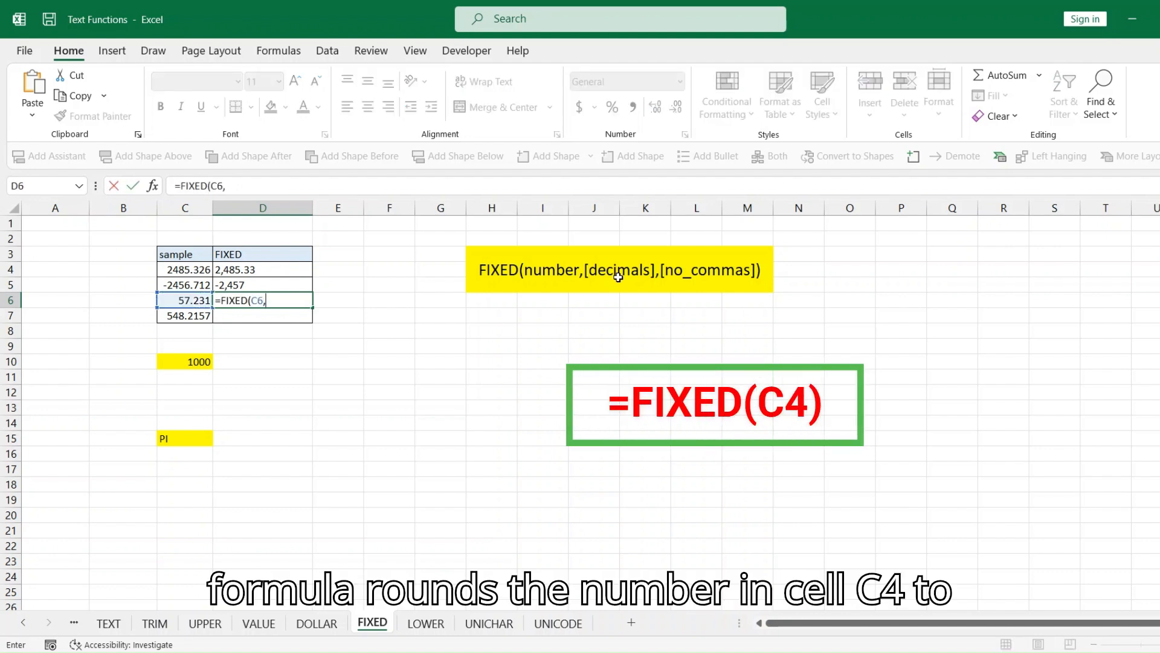
type("0,")
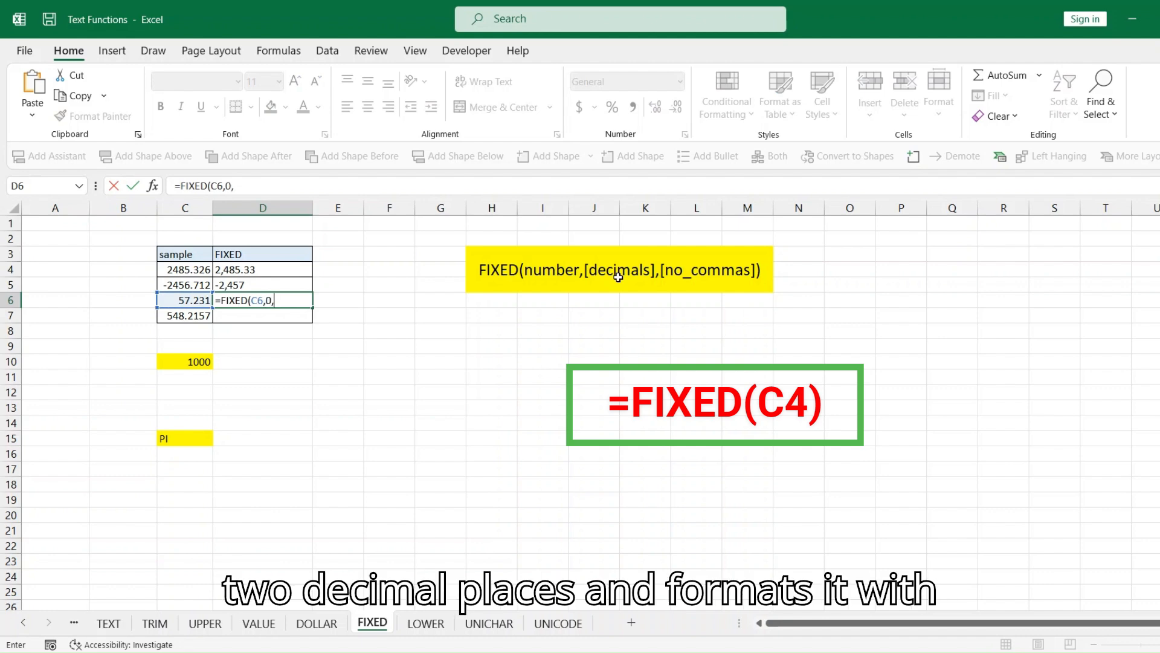
type("FALSE)")
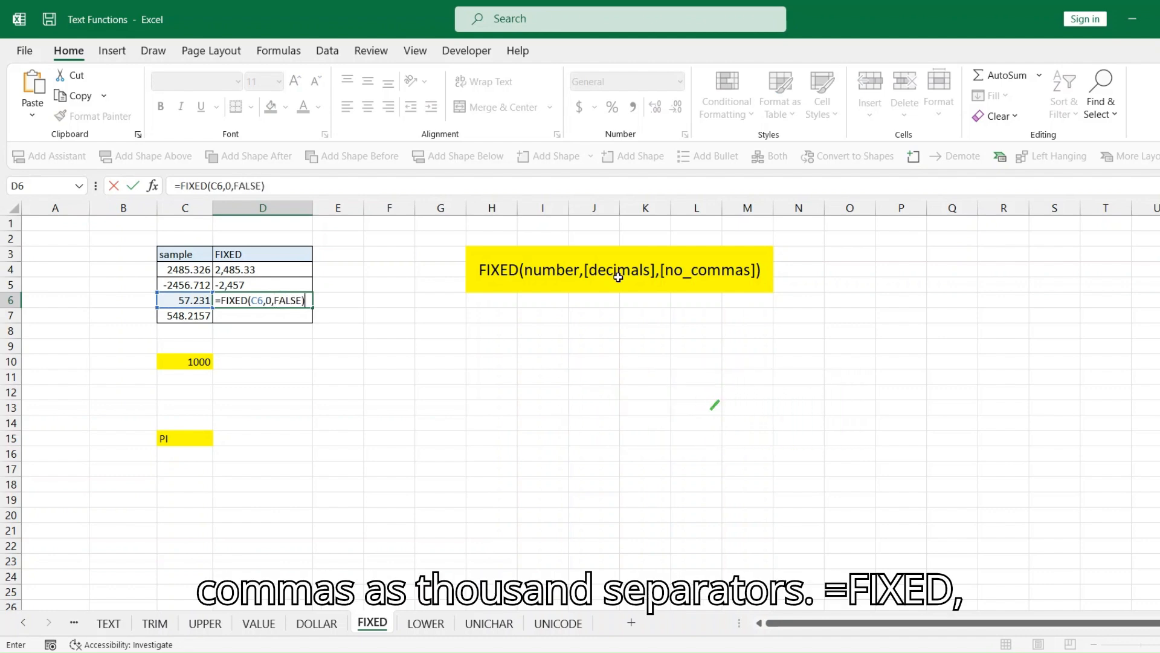
key("Return")
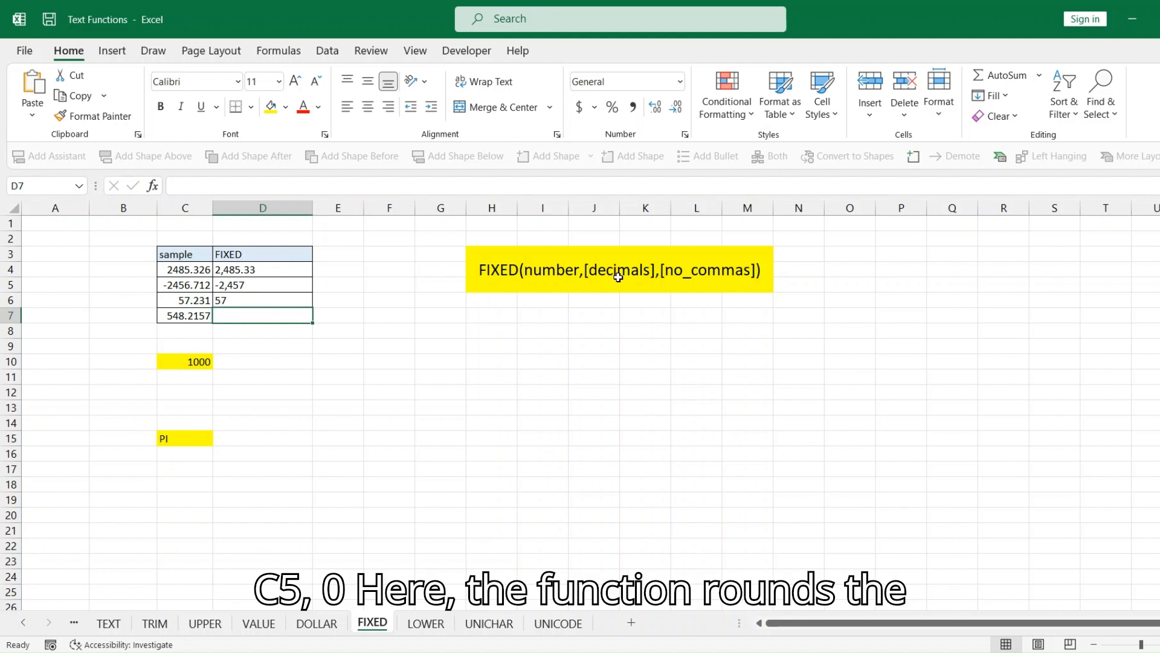
Step: Enter =FIXED(C7,0,TRUE) in cell D7 to round the sample number to zero decimals without commas
type("=FIXED(")
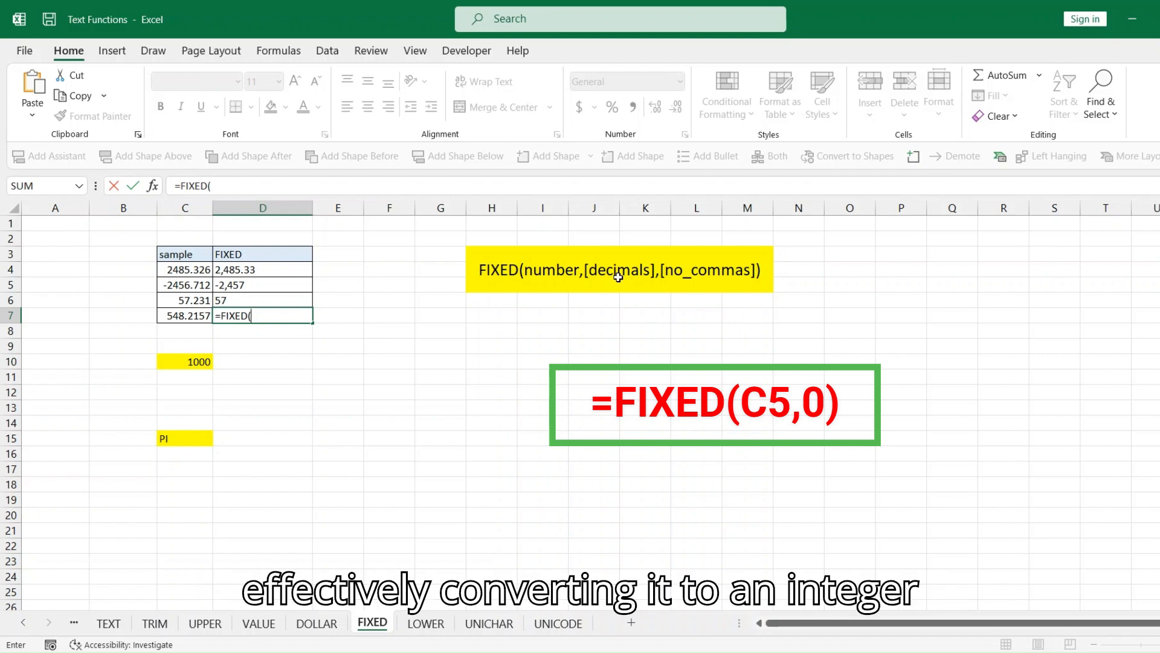
key("Left")
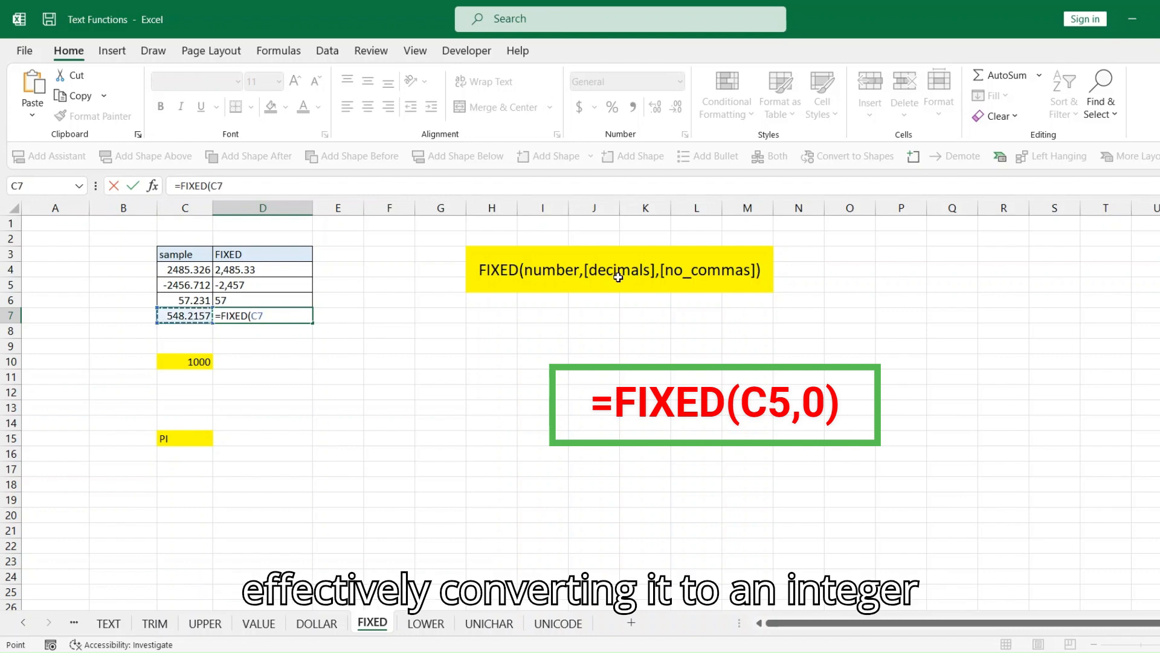
type(",0")
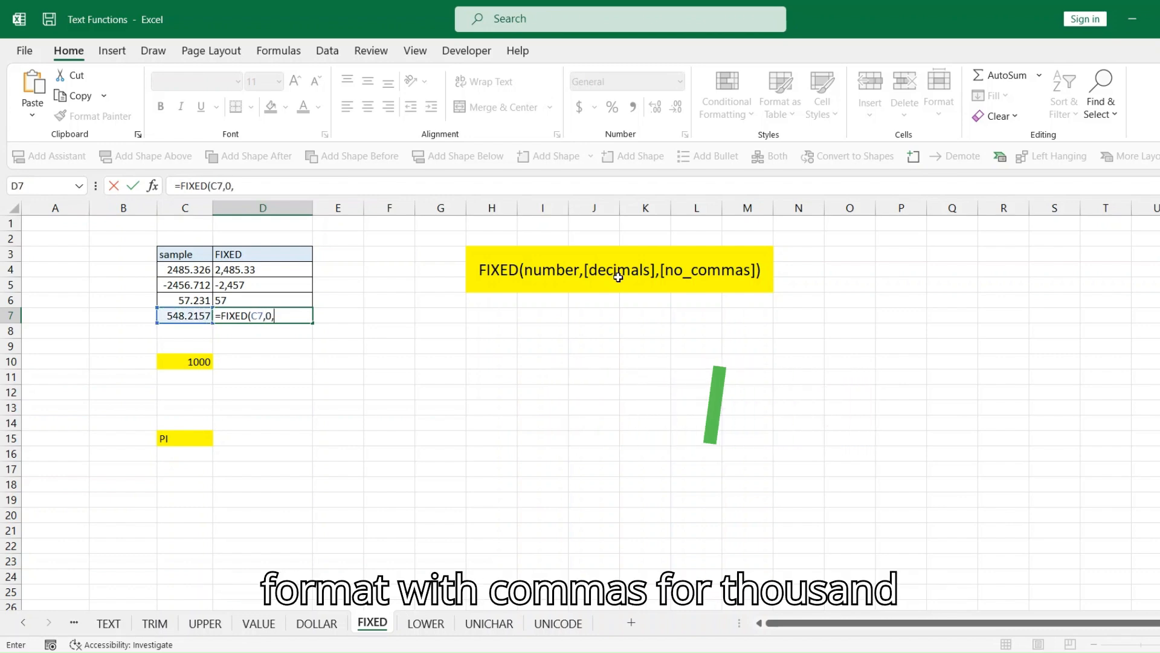
type(",TRUE")
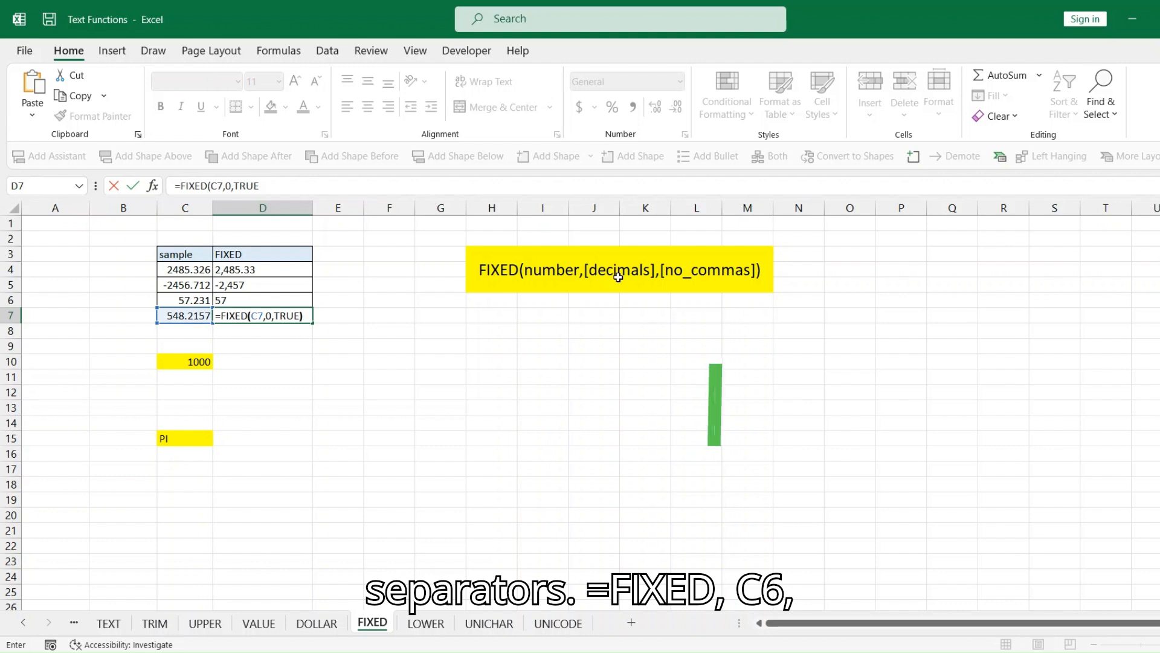
type(")")
key("Return")
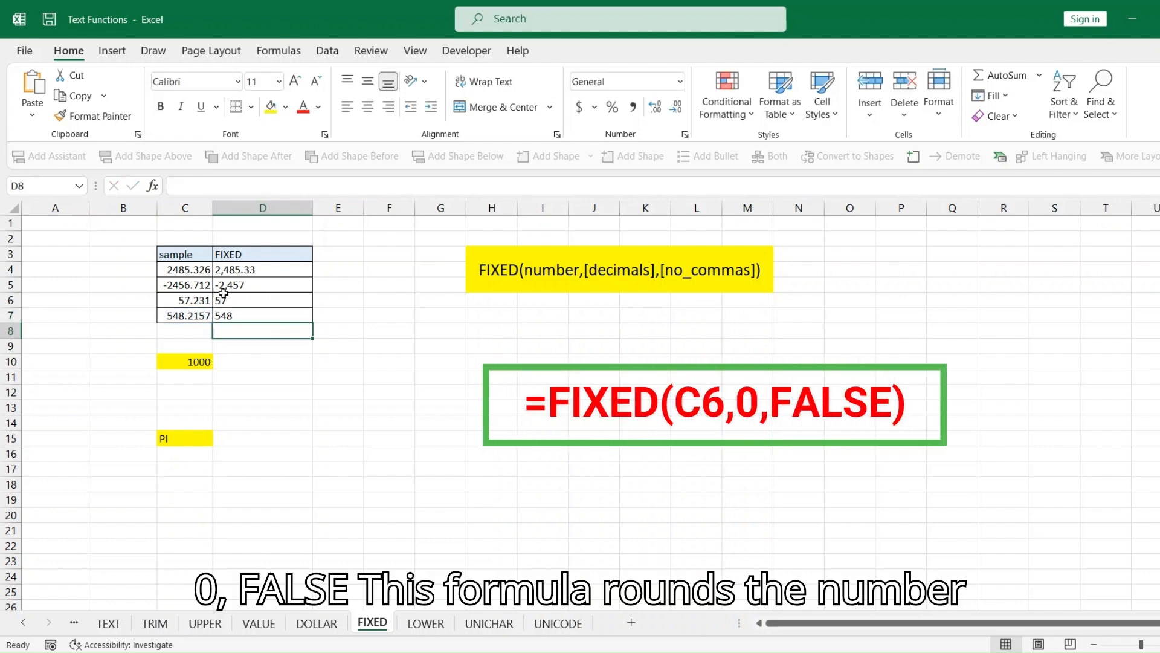
Step: Change the sample number in cell C6 to 5257.231 and check the FIXED formula in D6
double_click(184, 298)
type("25")
key("Return")
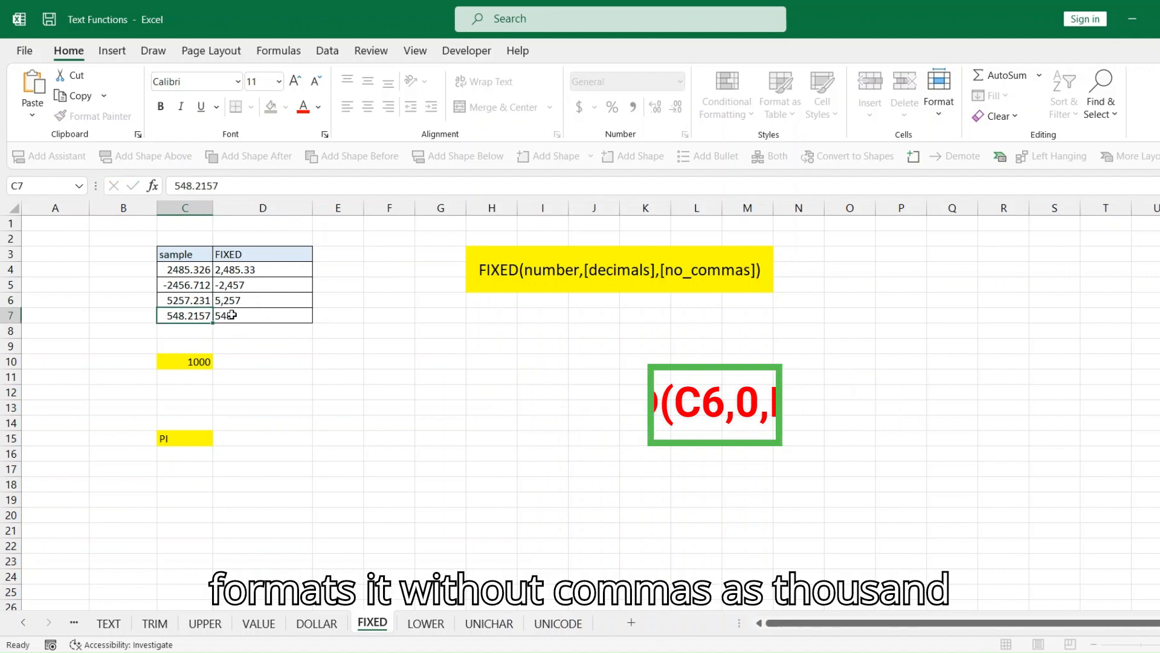
left_click(238, 300)
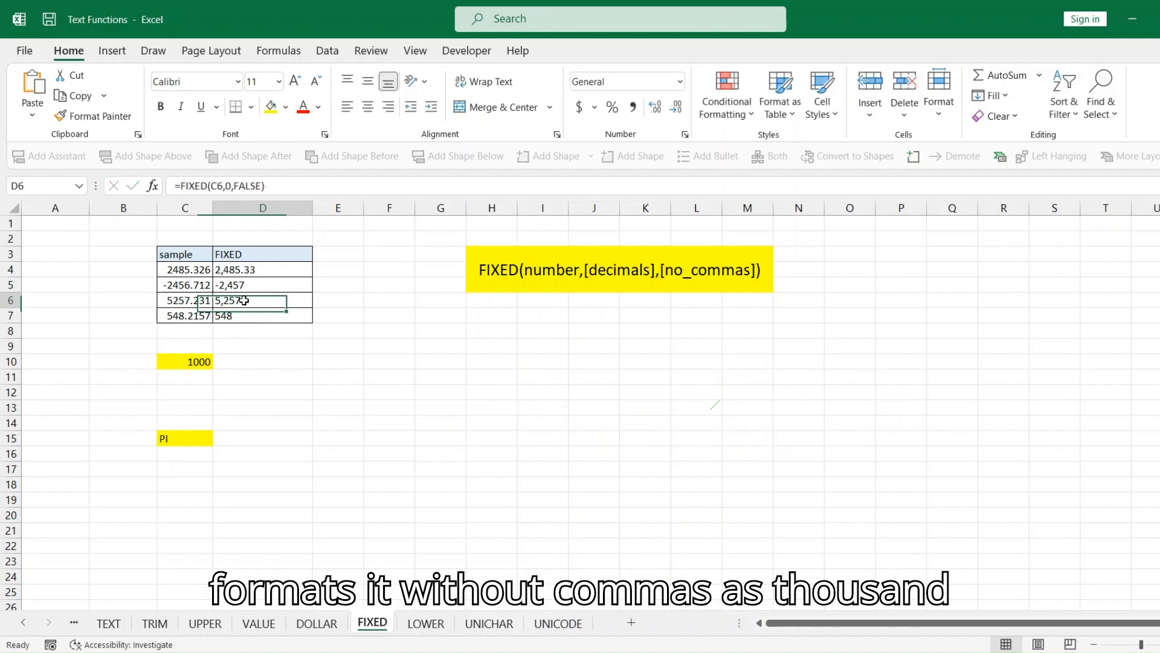
Step: Change the sample number in cell C7 to 5485.2157 and compare the FIXED formulas in D7 and D6
left_click(205, 315)
double_click(208, 316)
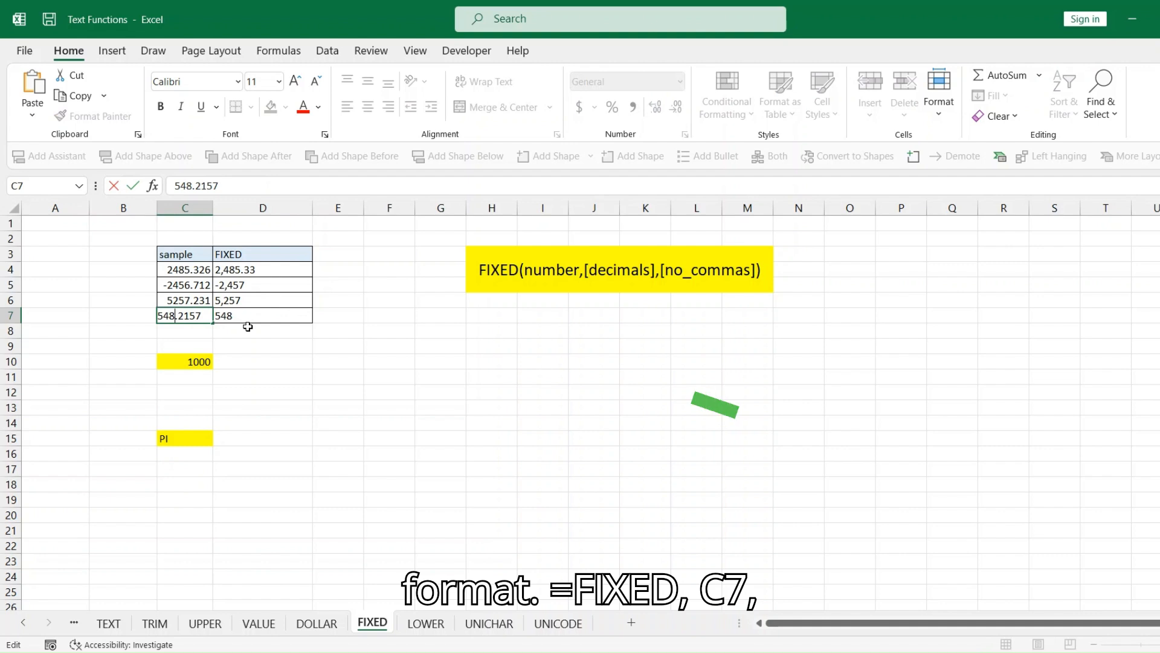
type("5")
key("Return")
left_click(237, 311)
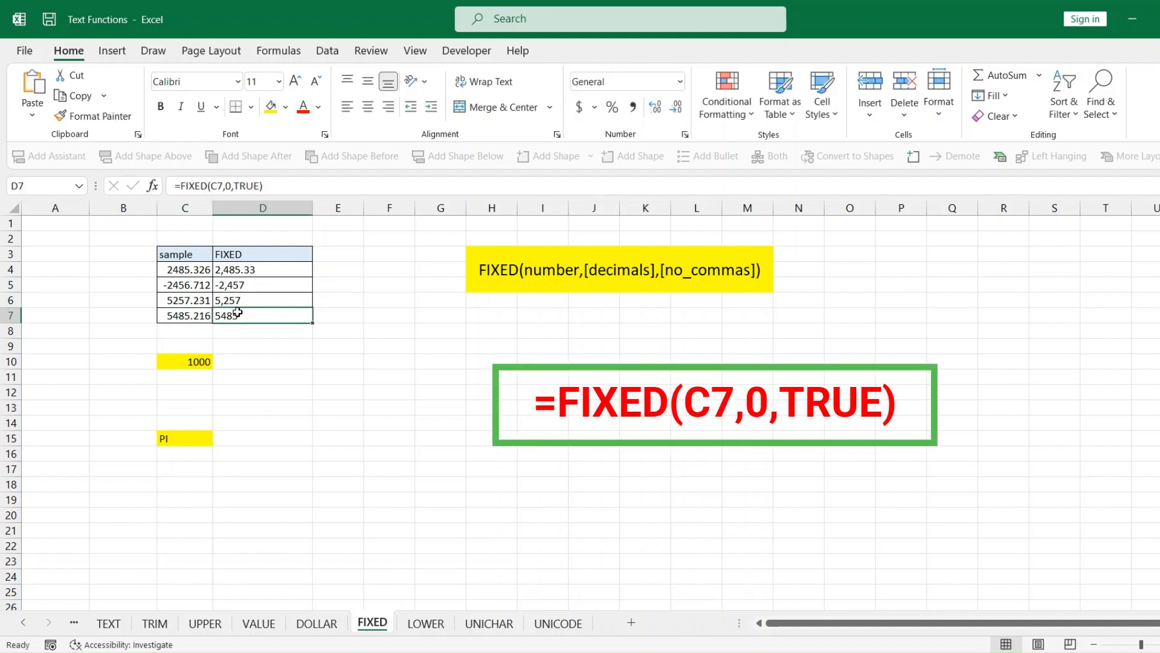
left_click(253, 301)
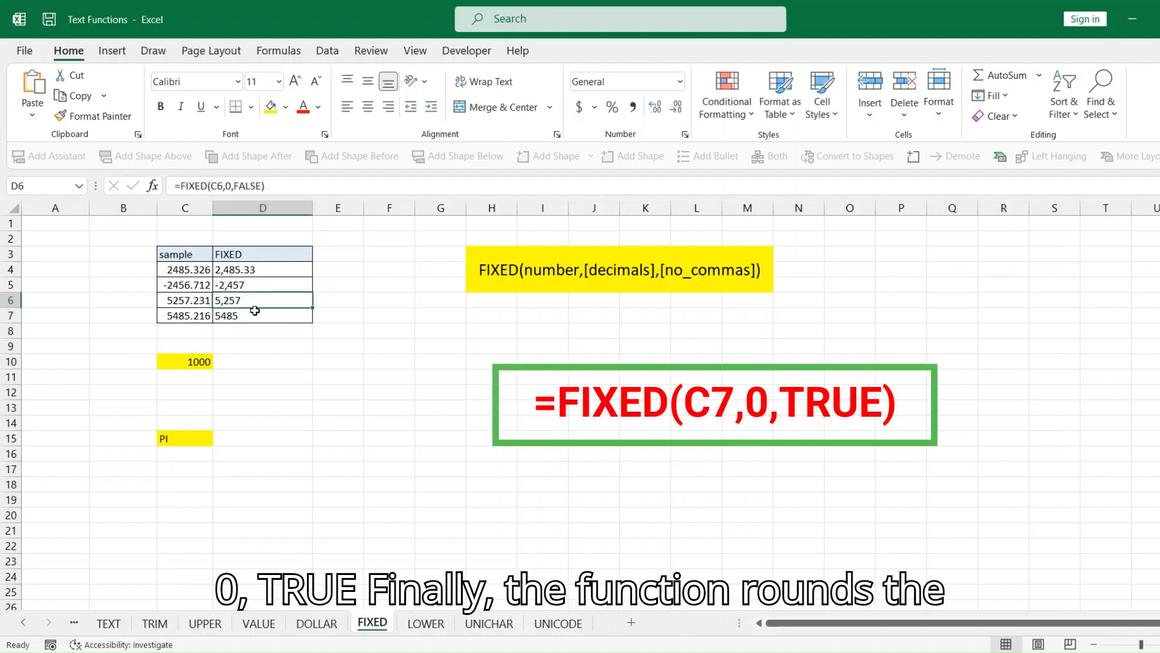
Step: Enter =FIXED(1000) in cell D10 to format the number with the default decimals
left_click(245, 362)
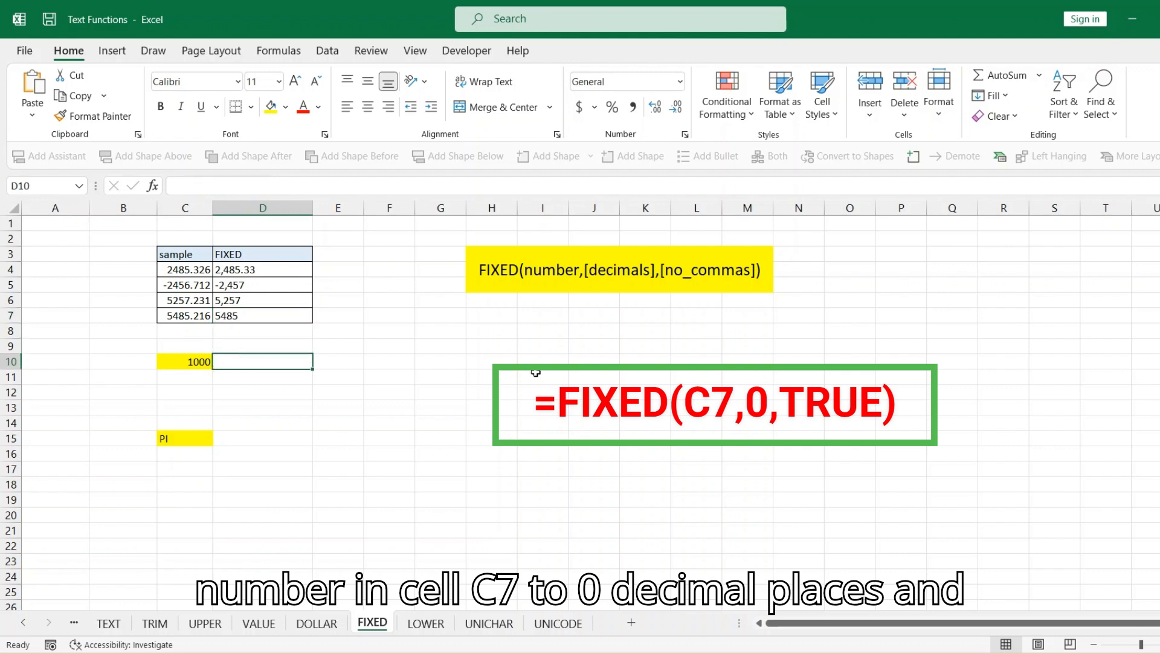
type("=FIXED(")
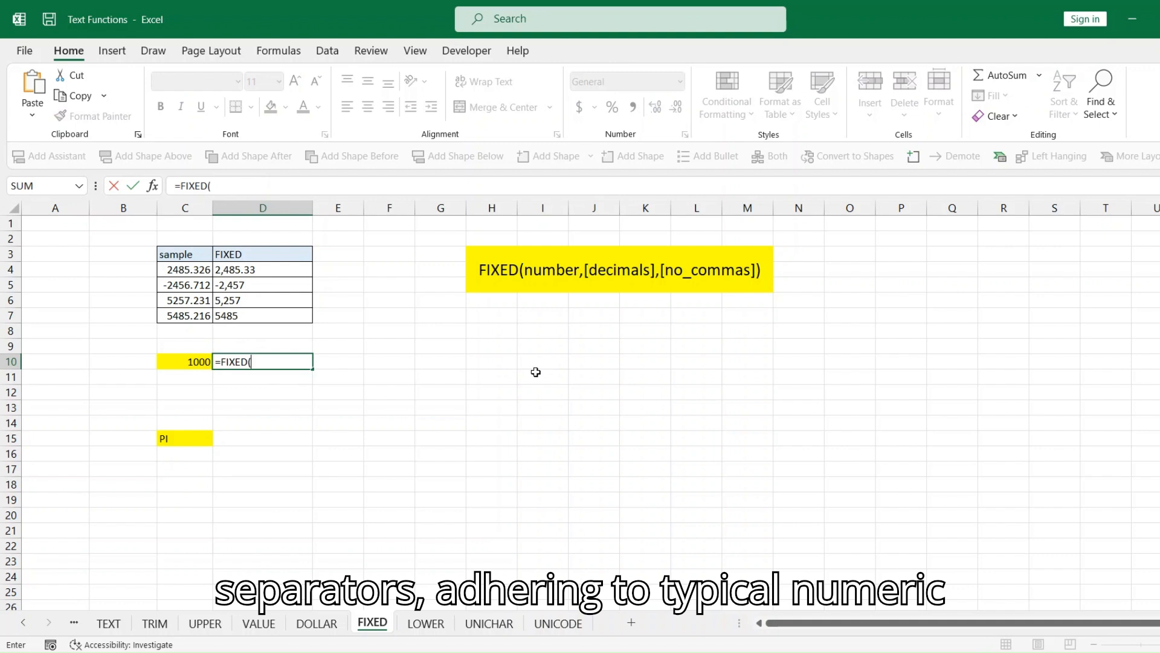
type("1000)")
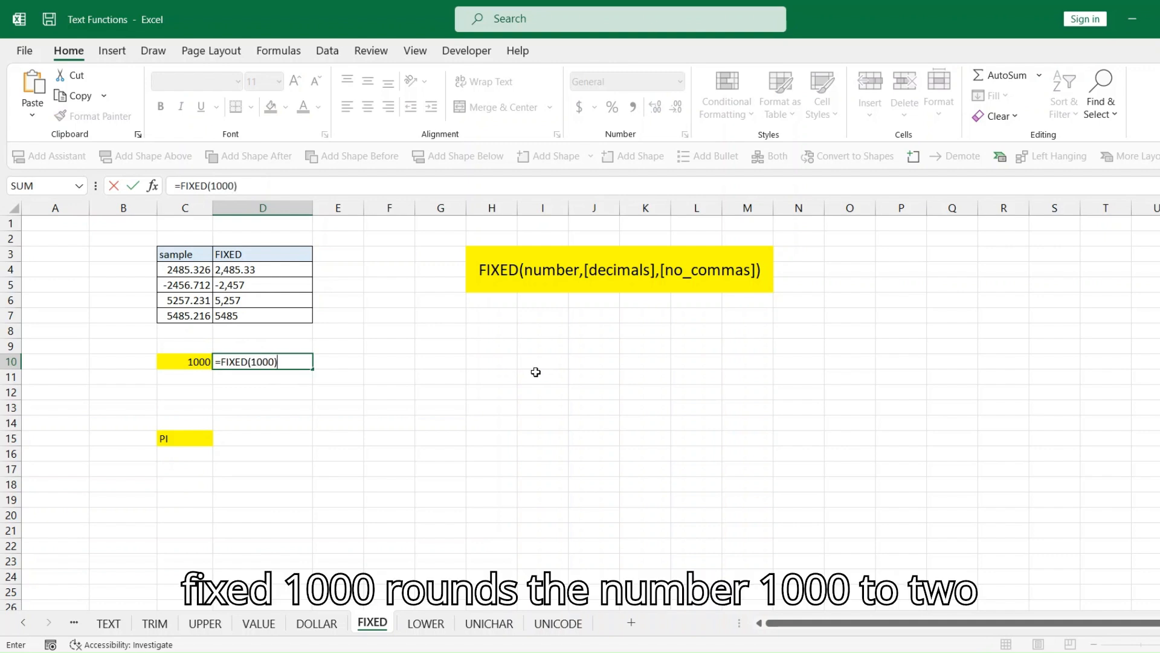
key("Return")
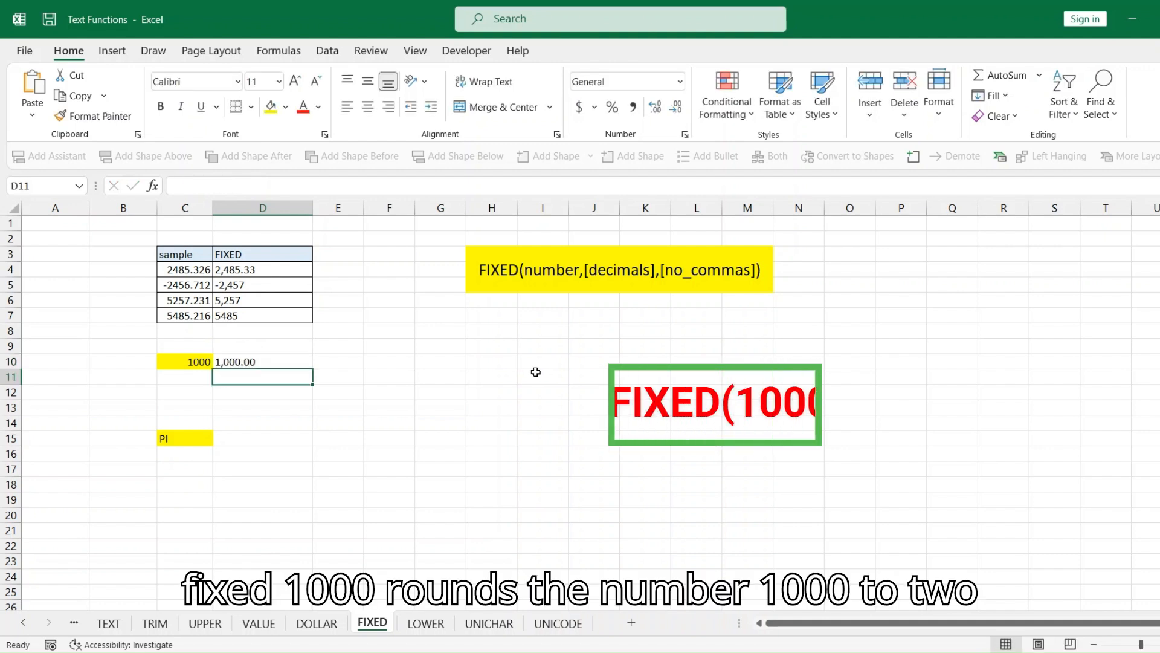
Step: Enter =FIXED(1000,0) in cell D11 to format 1000 with zero decimals
type("=FIXED")
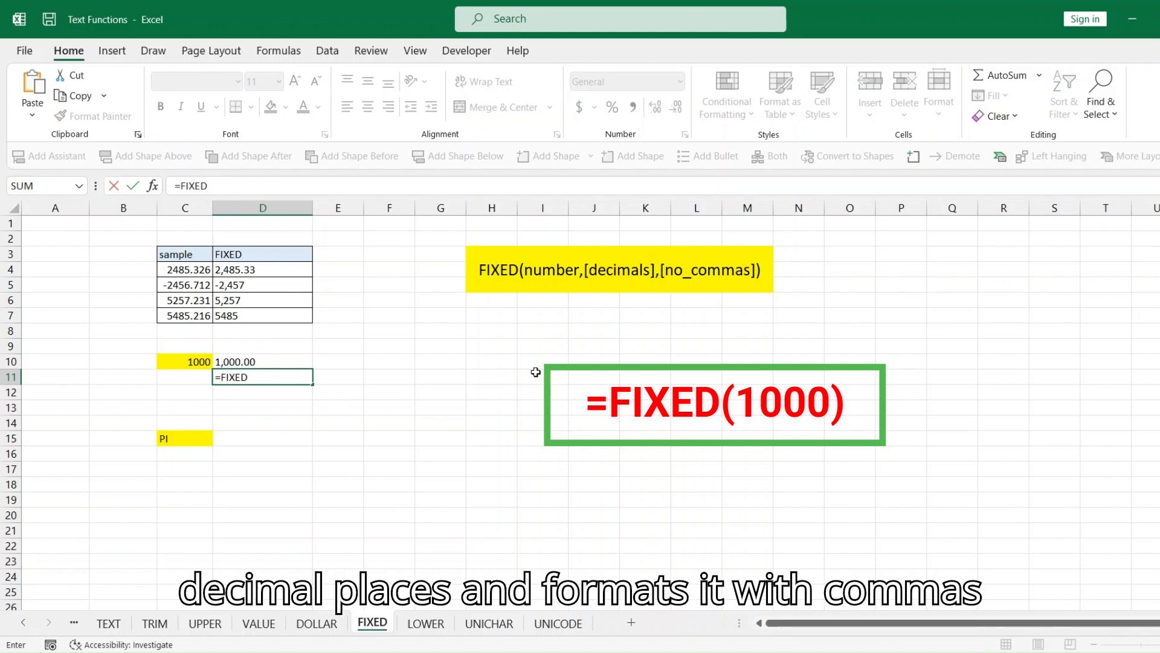
type("(1000,0)")
key("ctrl+Return")
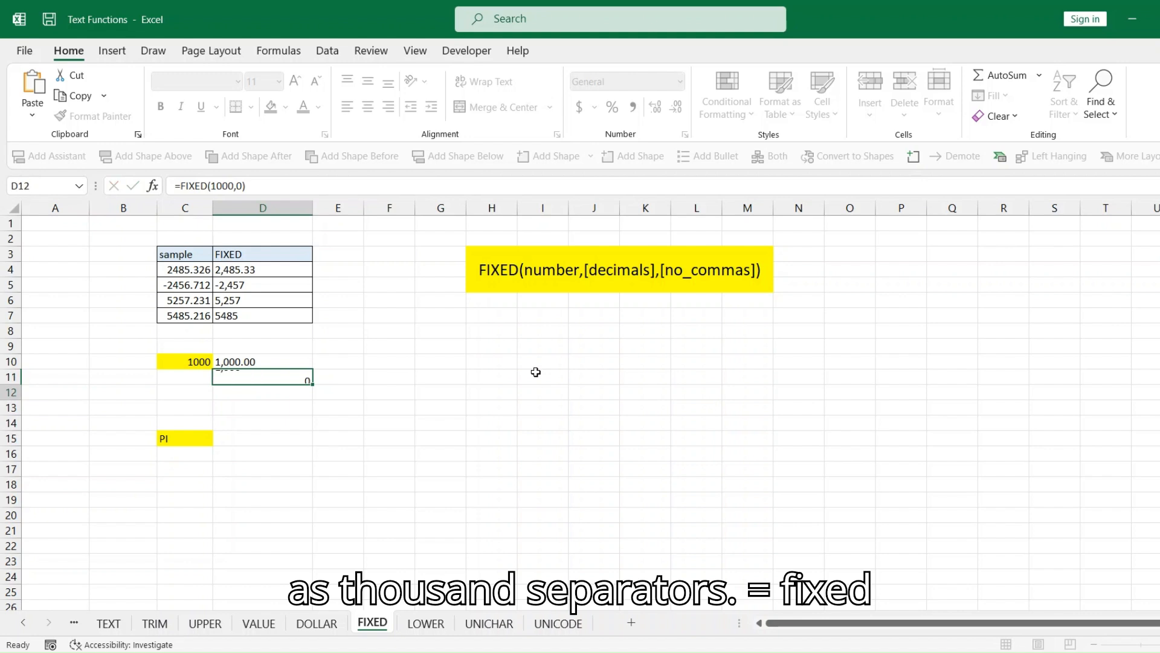
key("Return")
Step: Enter =FIXED(1000,0,FALSE) in cell D12 to format 1000 with zero decimals and commas kept
type("=FIXED(")
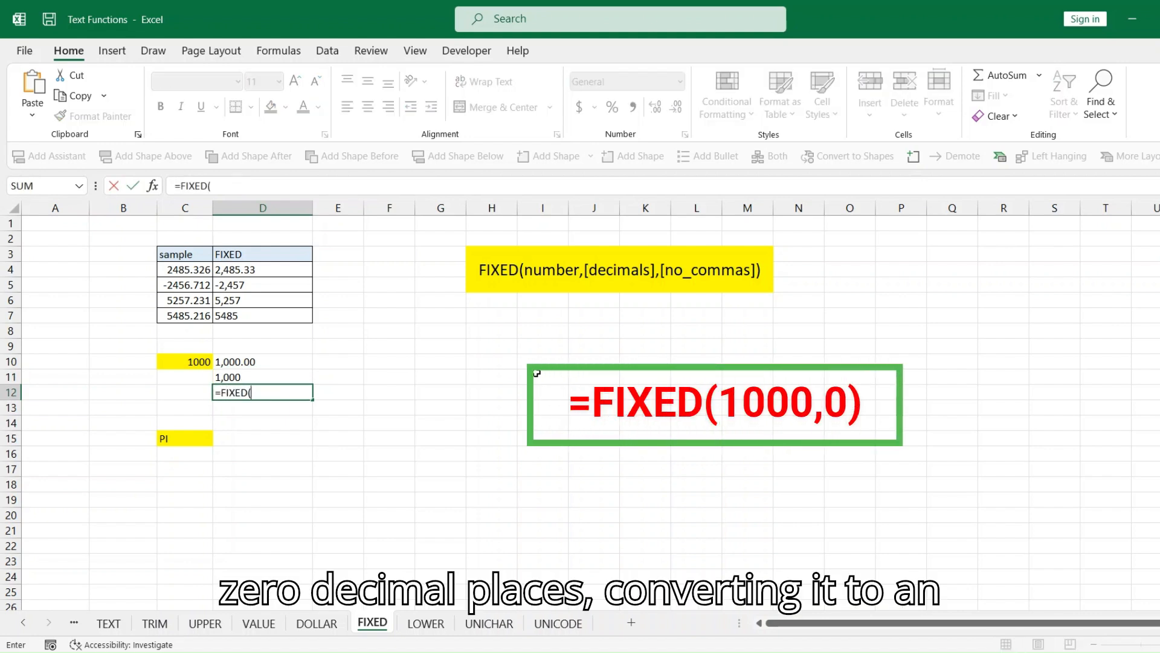
type("1000,0,")
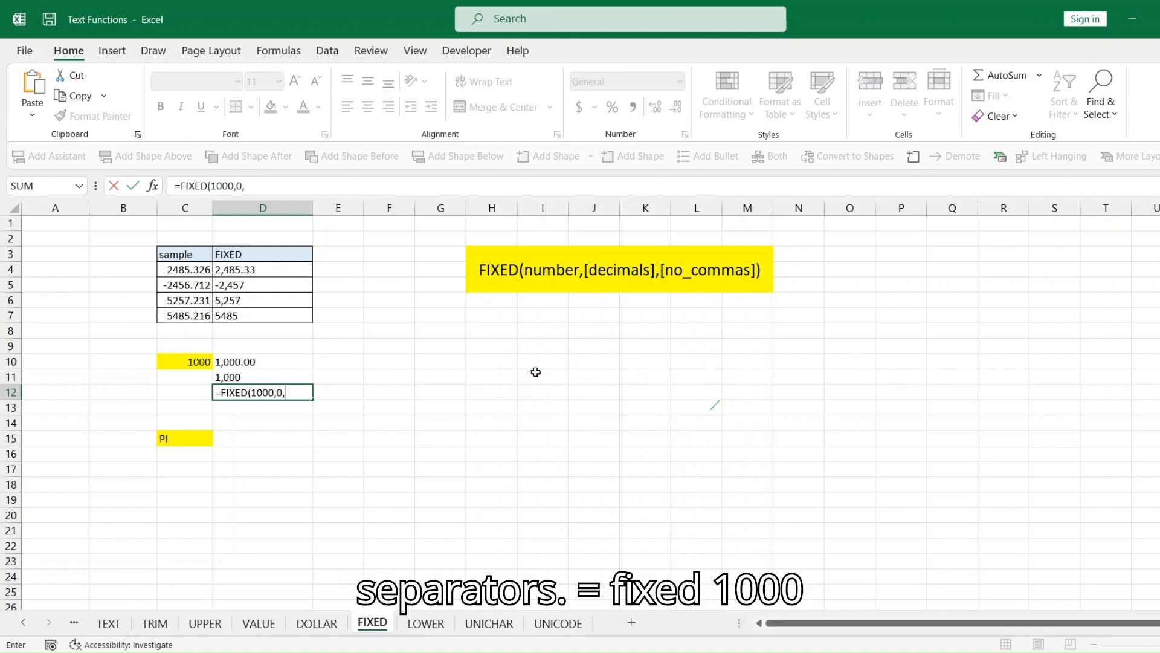
type("FALSE")
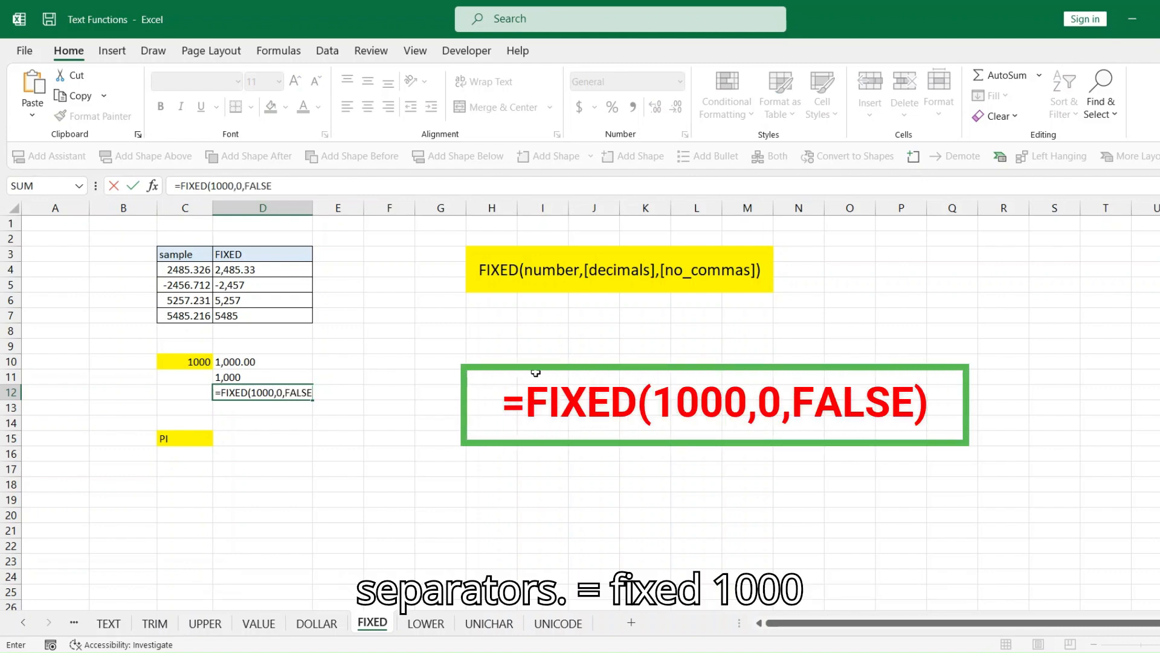
key("Return")
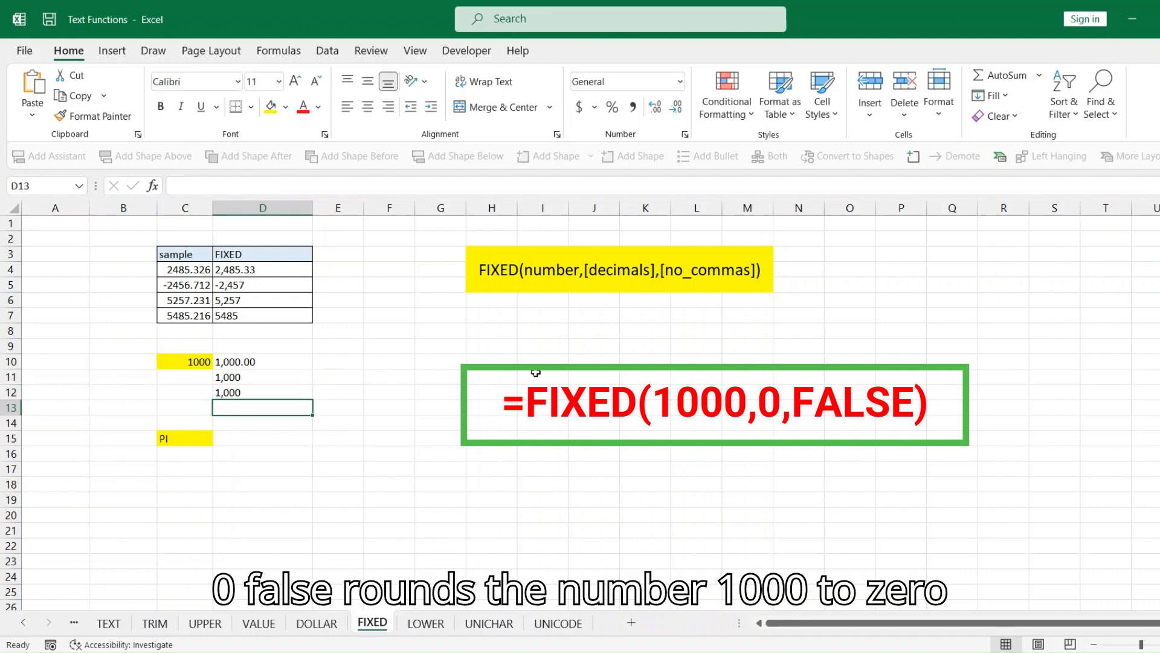
Step: Enter =FIXED(1000,0,TRUE) in cell D13 to drop the commas and compare it with the formulas in D11 and D12
type("=FI")
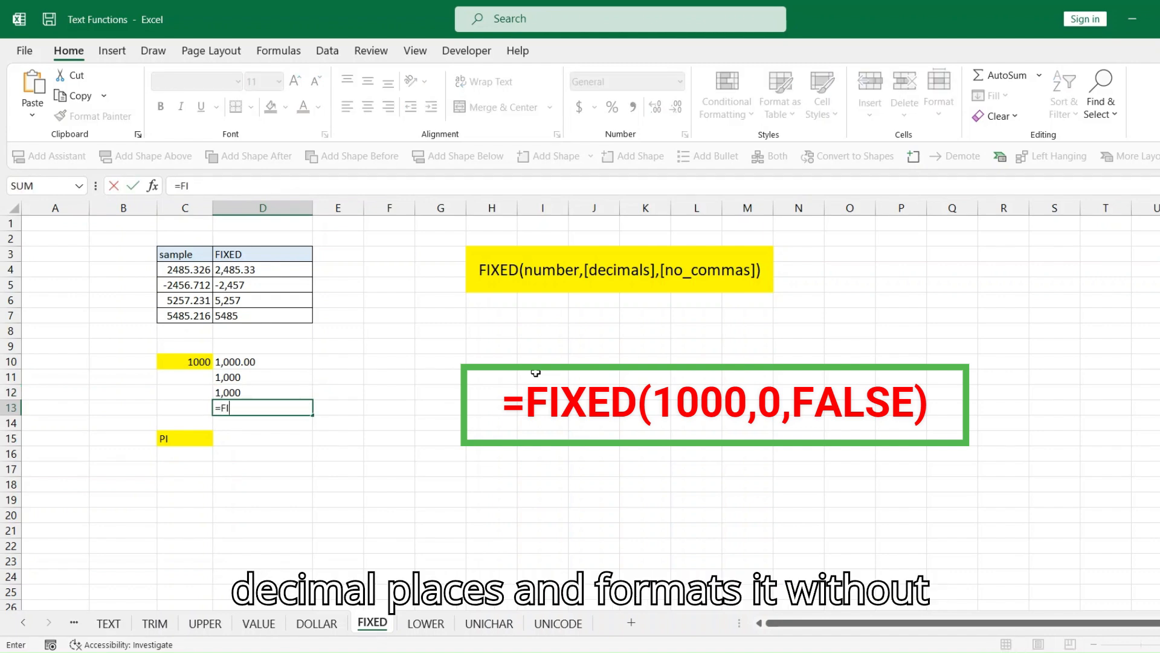
type("XED(1000,0,TRUE")
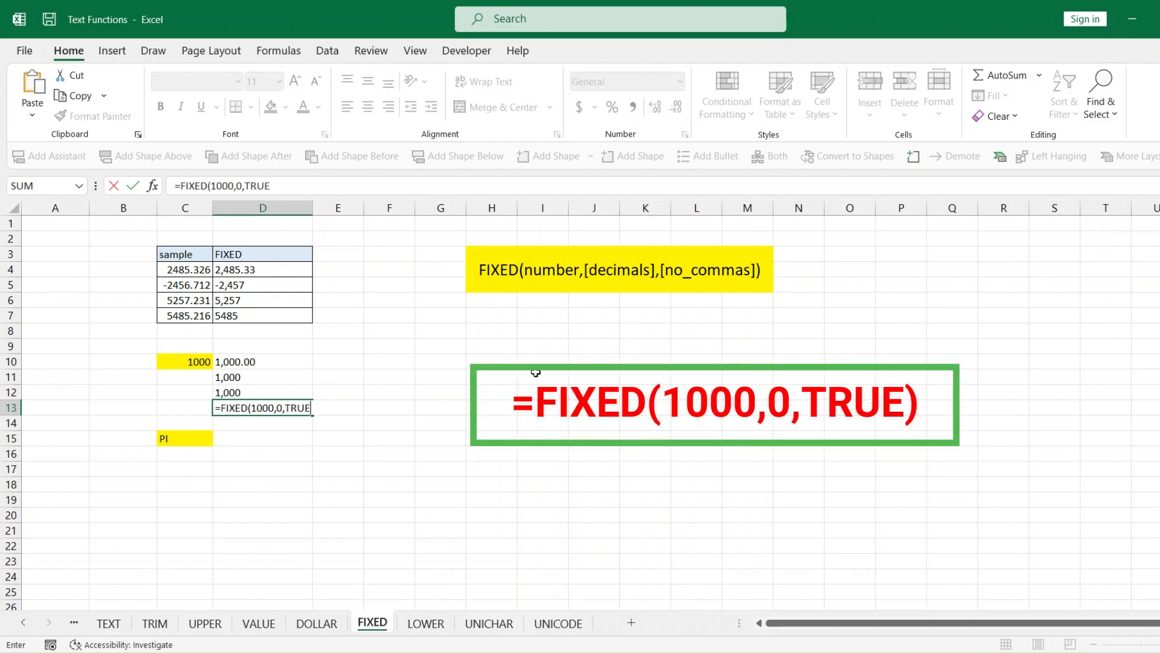
type(")")
key("Return")
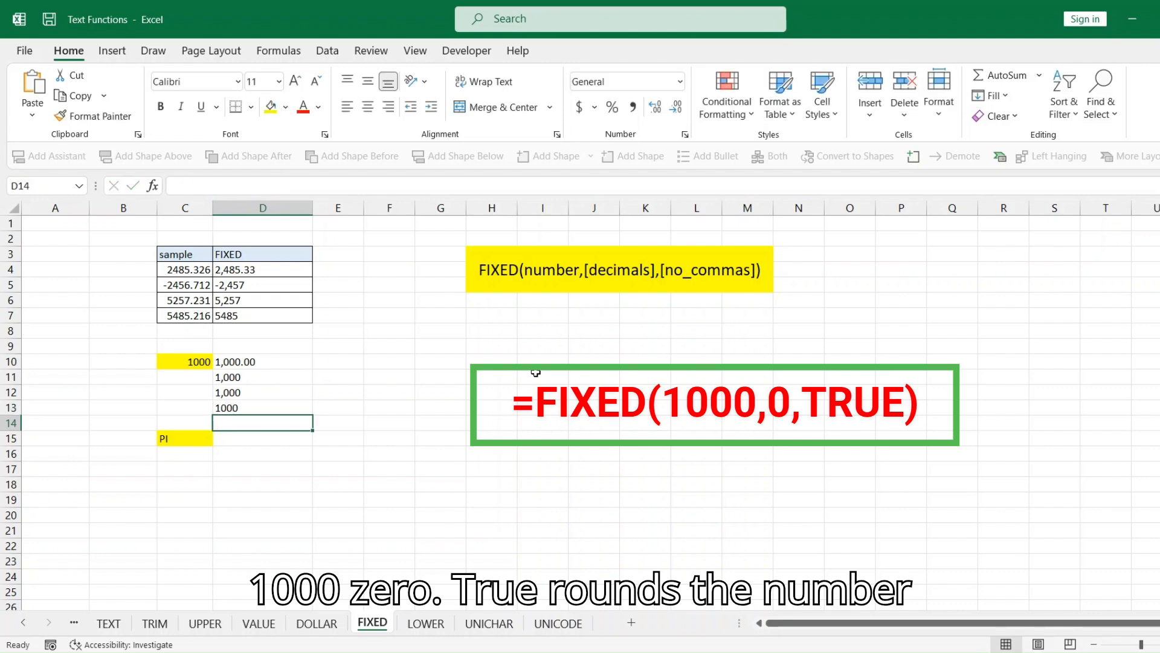
left_click(253, 405)
left_click(257, 389)
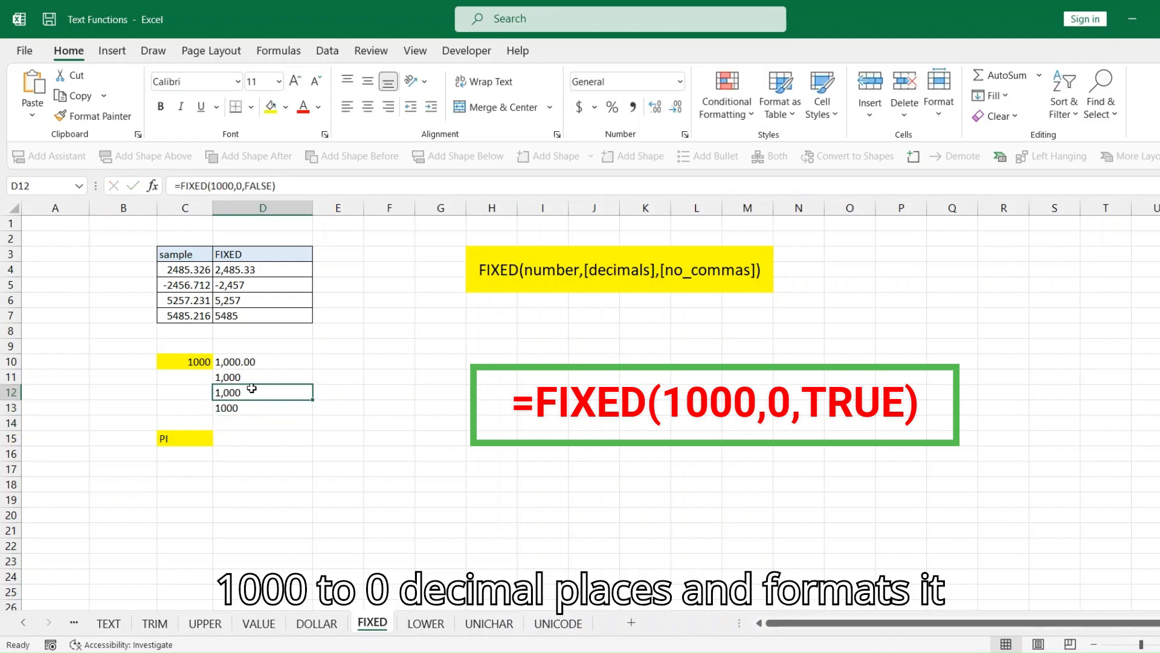
left_click(255, 379)
left_click(256, 391)
Step: Enter =PI() in cell D15 beside the PI label
left_click(248, 442)
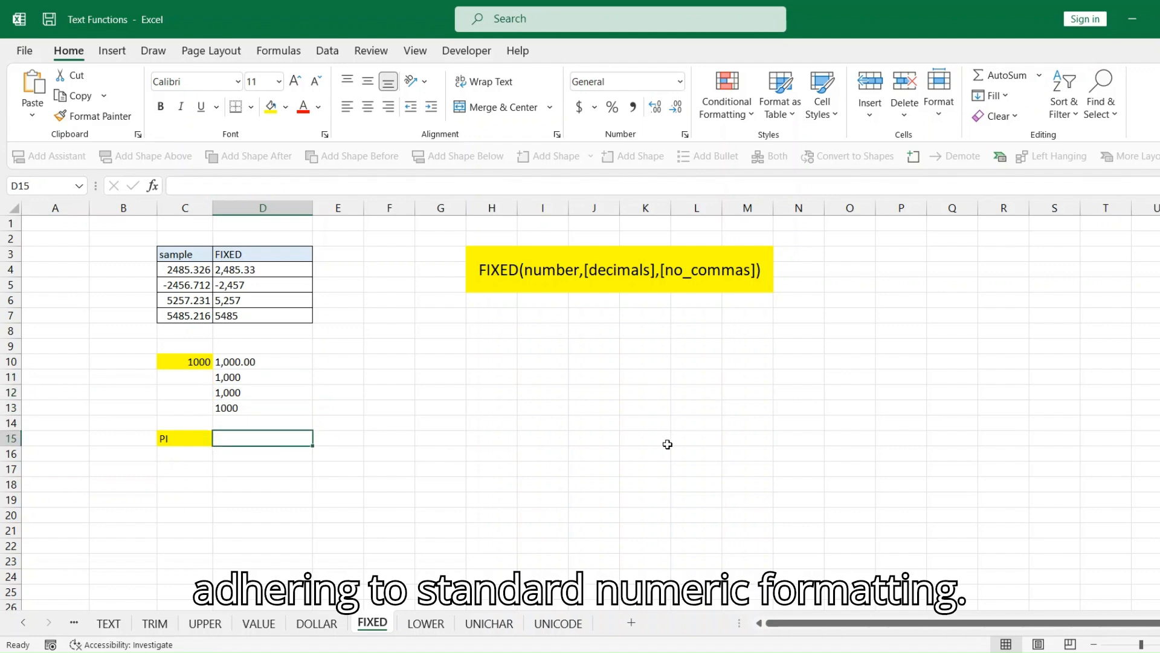
type("=PI(")
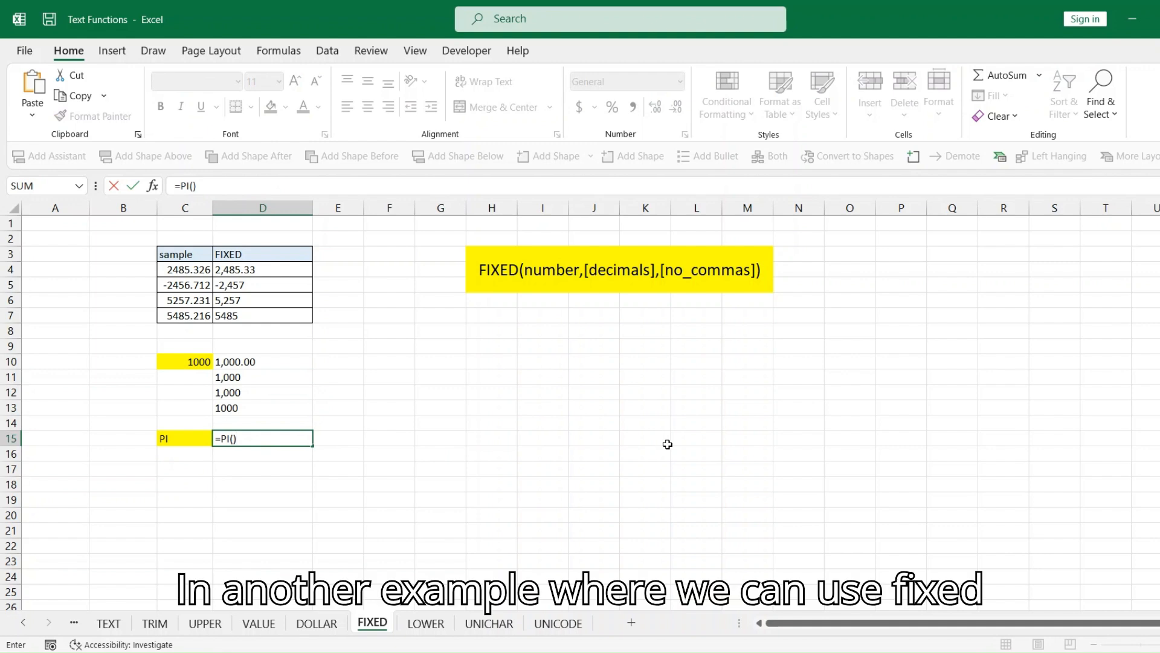
key("Return")
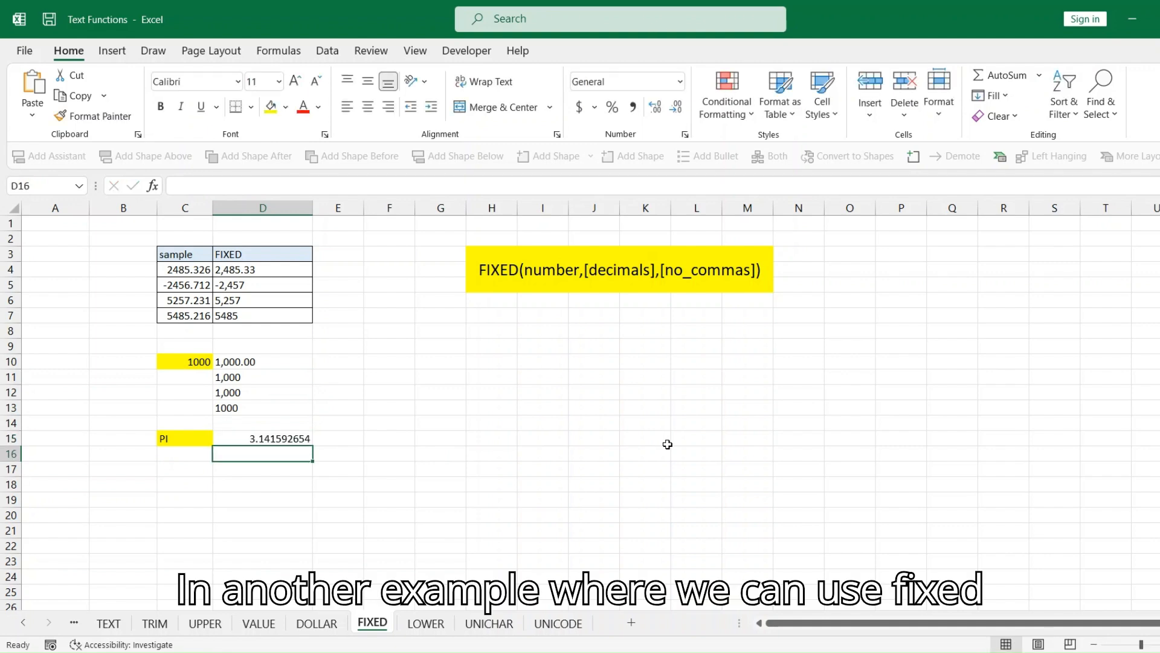
Step: Enter =FIXED(PI()) in cell D16 to round the constant with the function's default decimals
type("=FIXED")
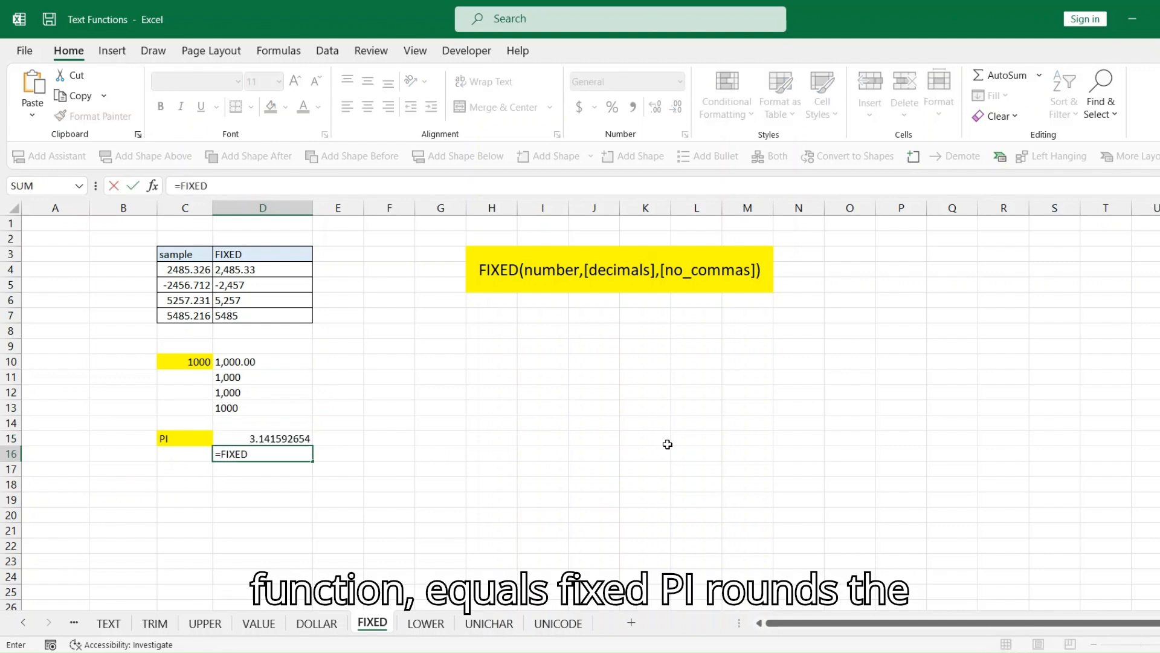
type("(PI)")
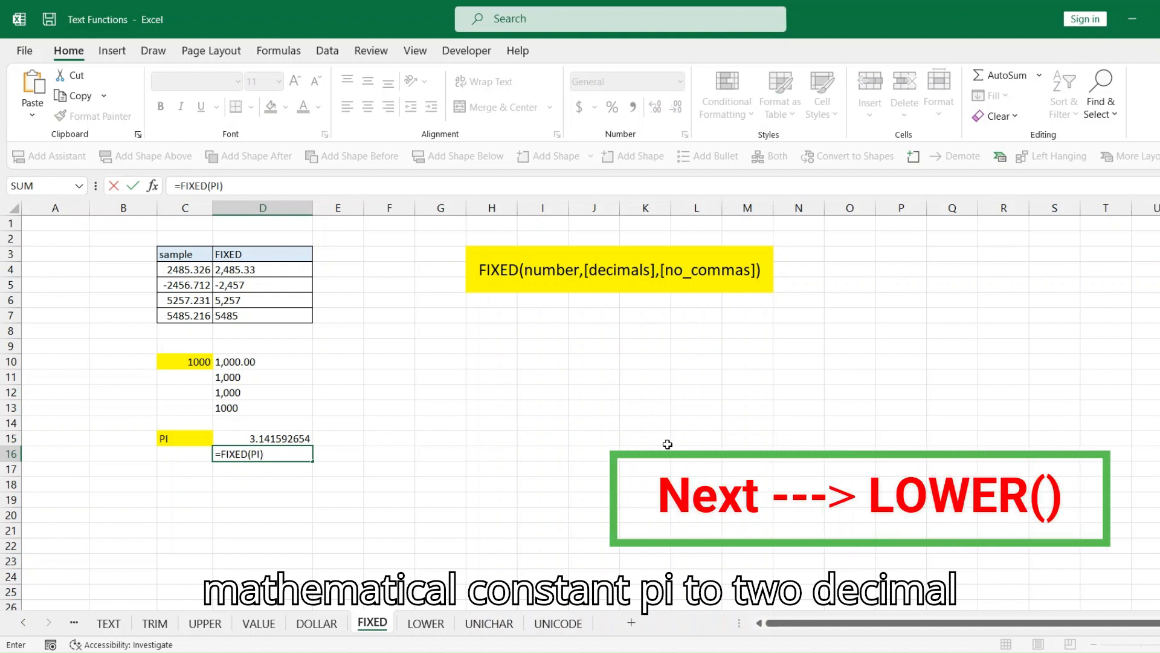
key("BackSpace")
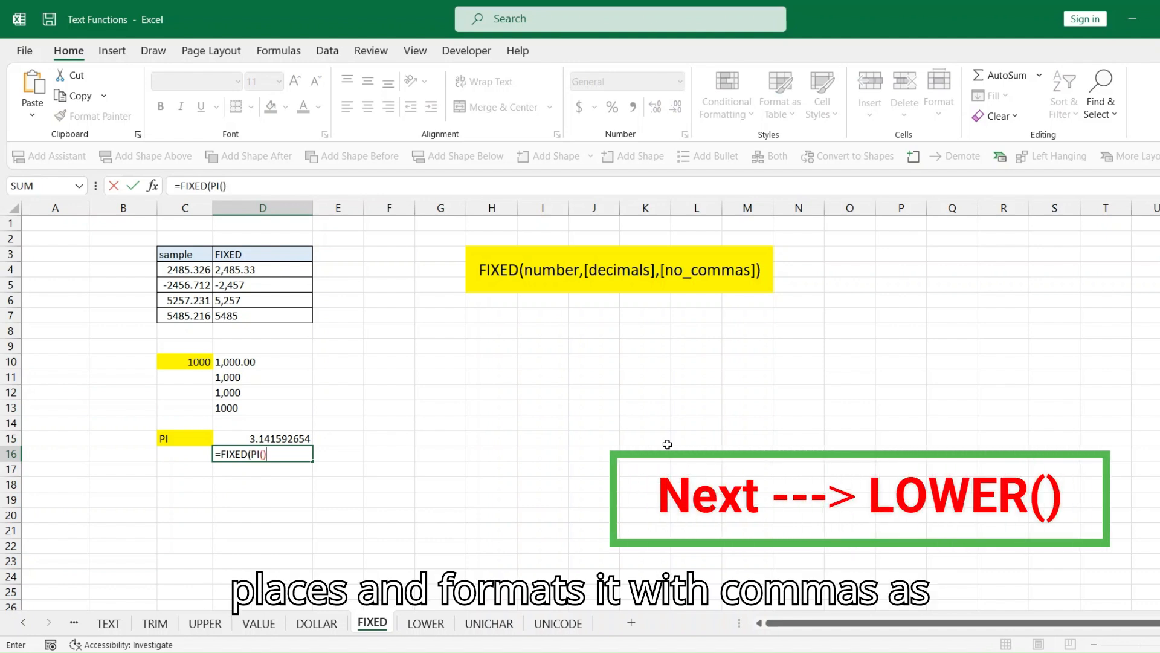
key("ctrl+Return")
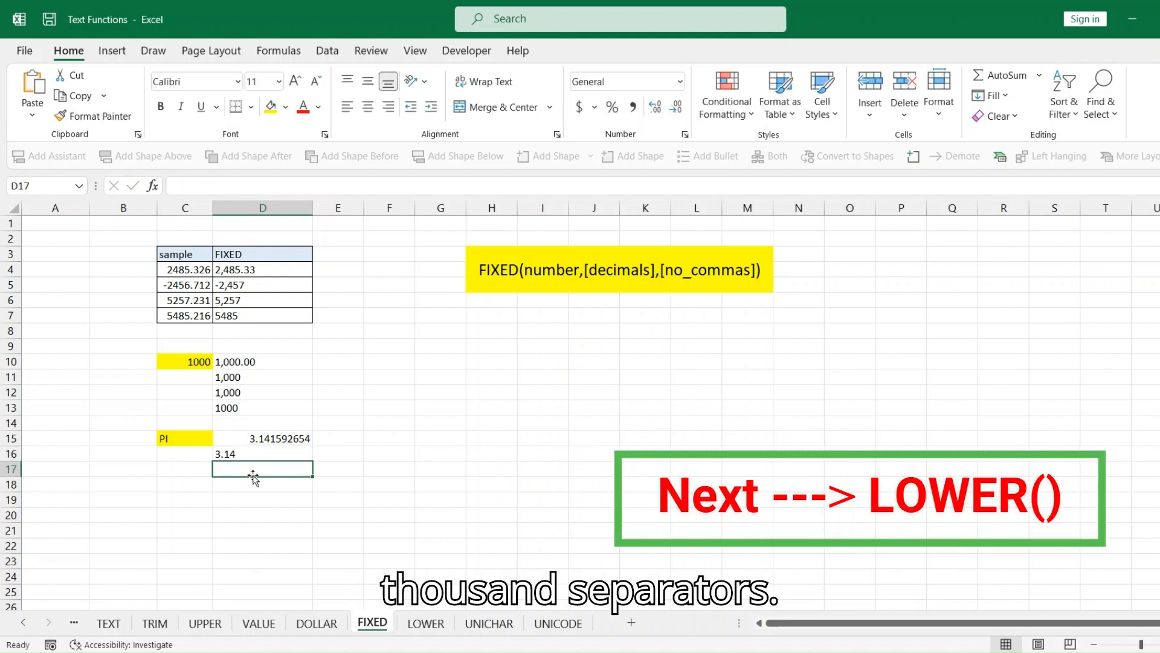
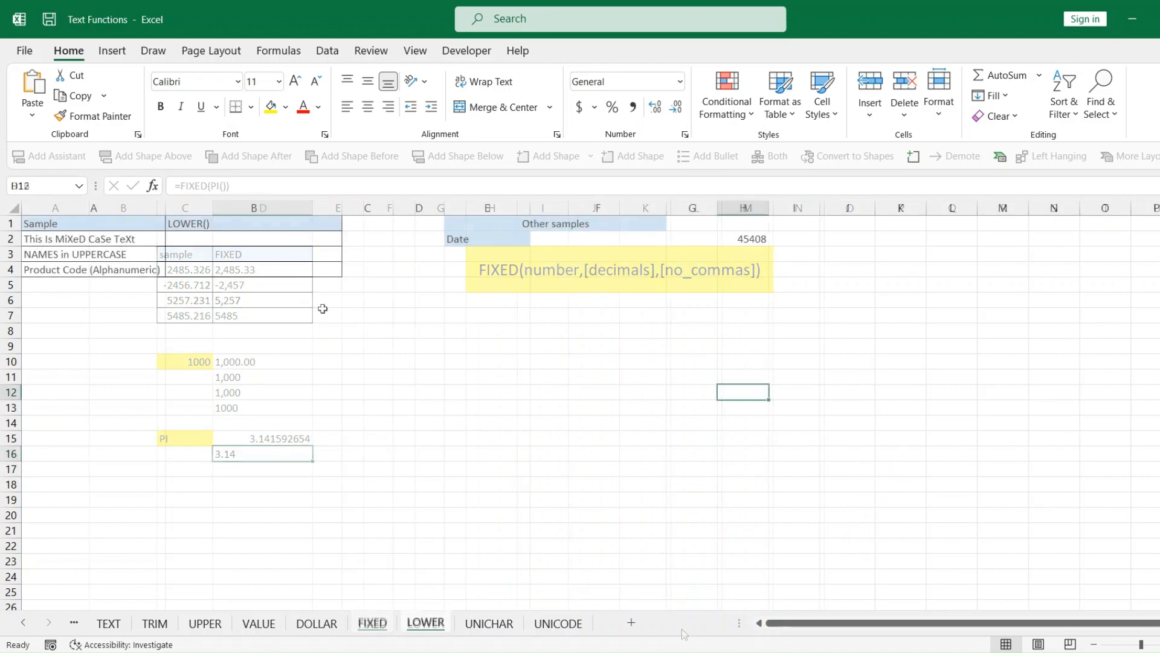
Step: On the LOWER sheet, enter =LOWER(A2) in cell B2 and fill the formula down to B4
left_click(202, 226)
left_click(212, 242)
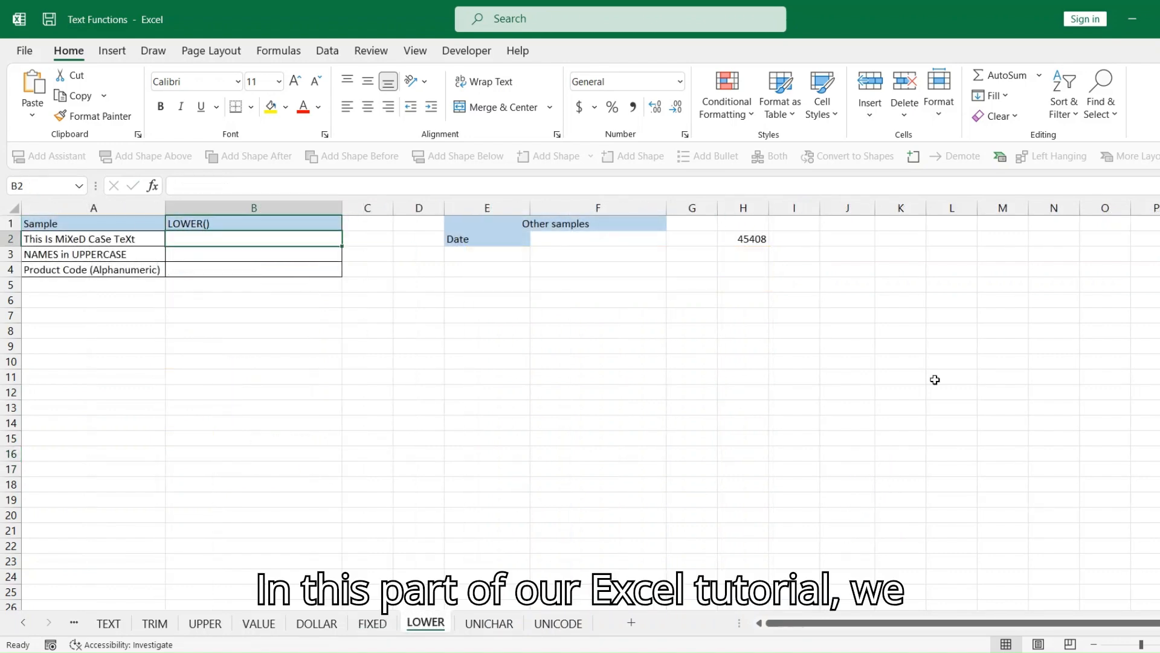
type("=LOWE")
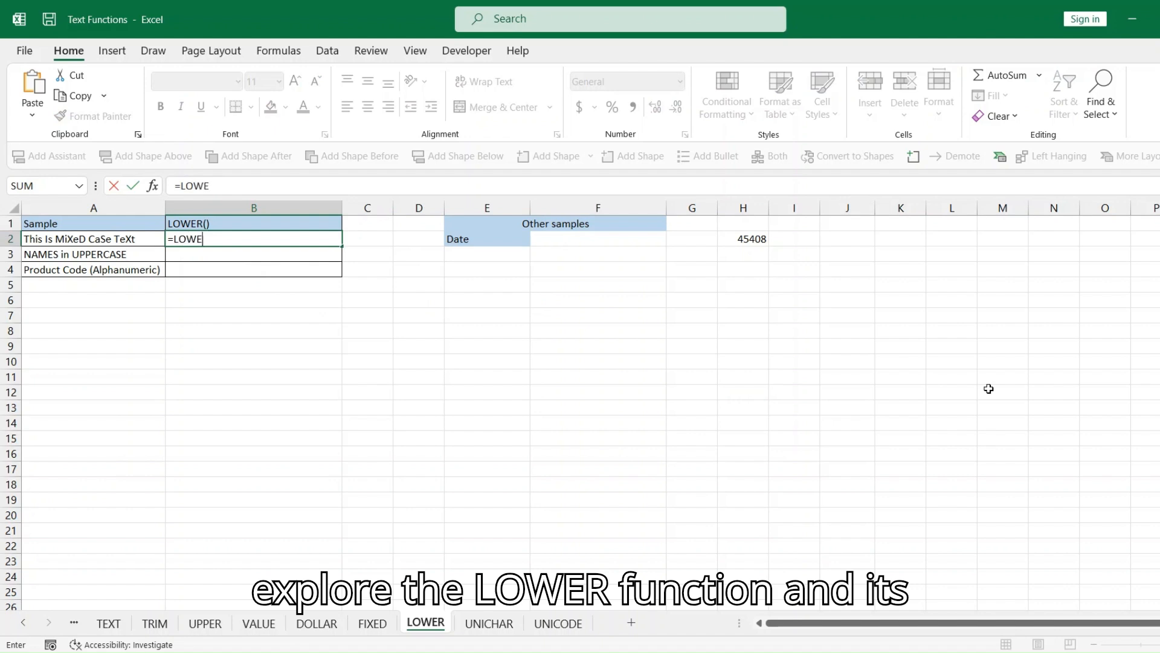
type("R(")
key("Left")
type(")")
key("Return")
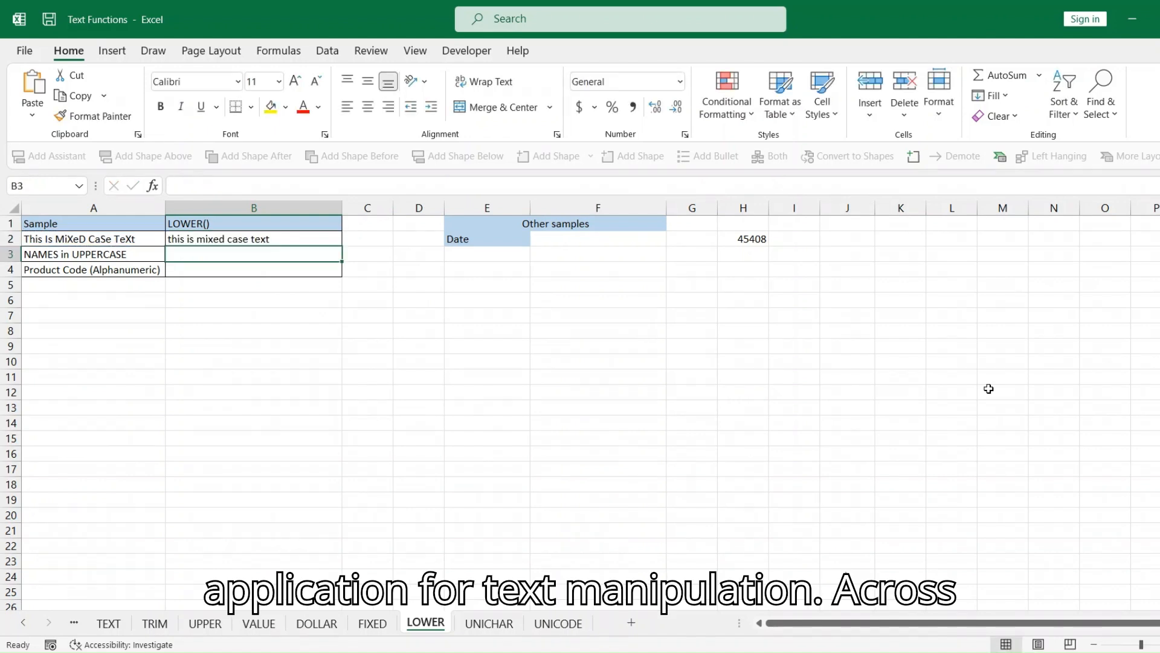
left_click(304, 237)
left_click_drag(342, 245, 346, 273)
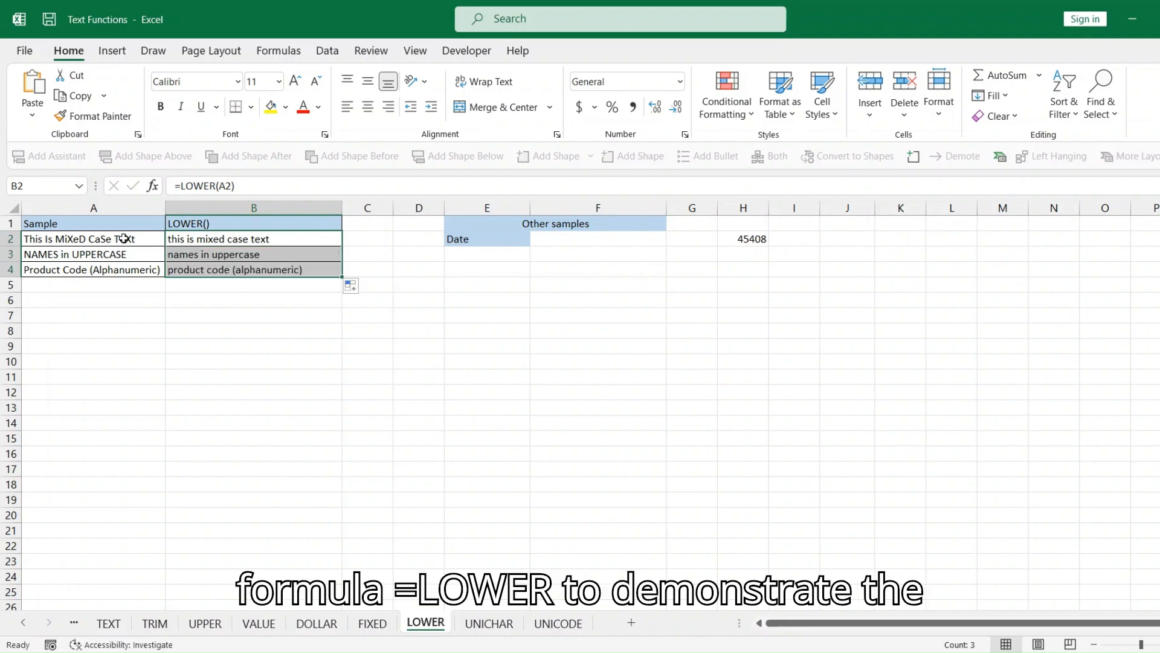
Step: Compare the mixed-case sample text in A2 with the LOWER formula and its result in B2
left_click(58, 241)
double_click(61, 240)
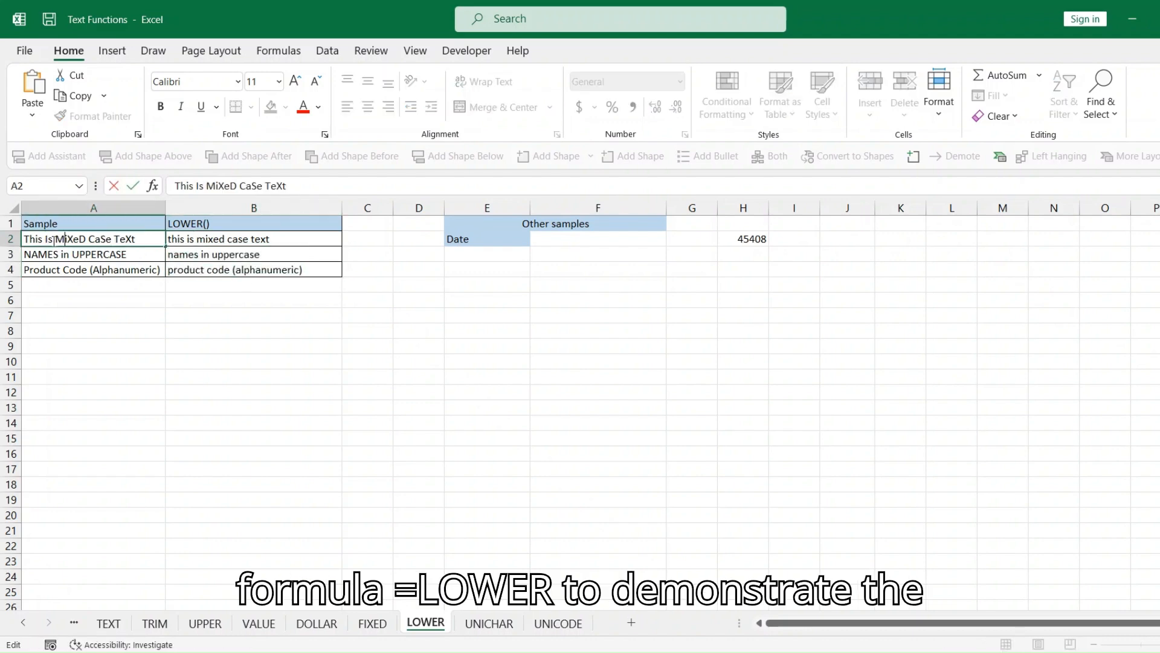
left_click(192, 242)
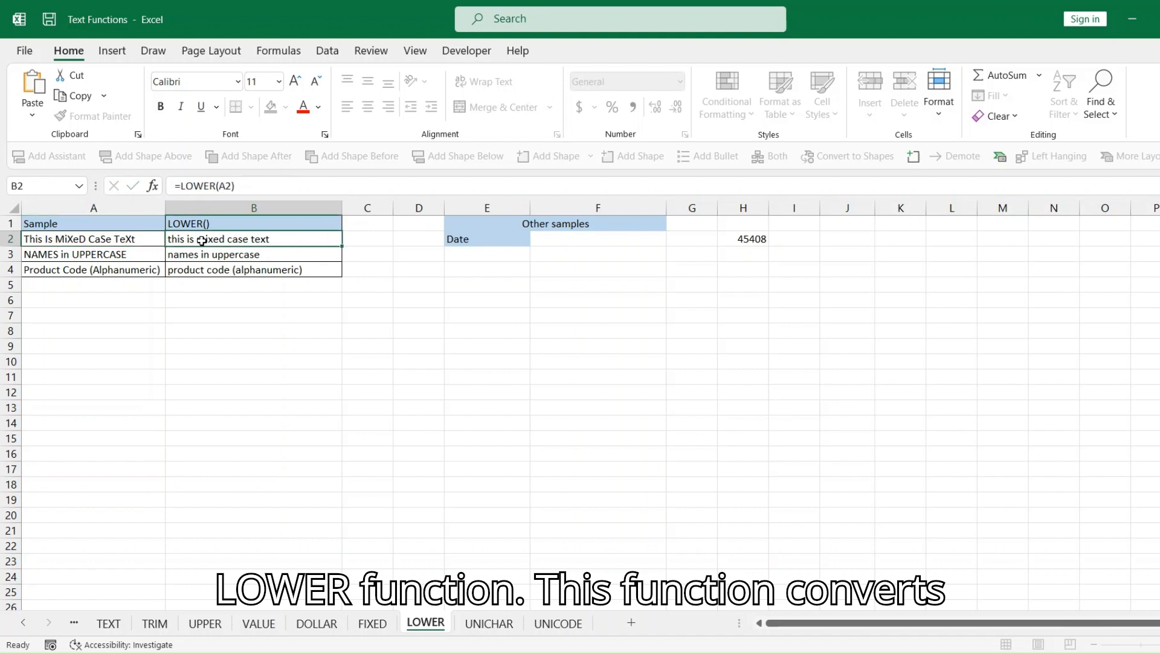
double_click(192, 240)
key("Return")
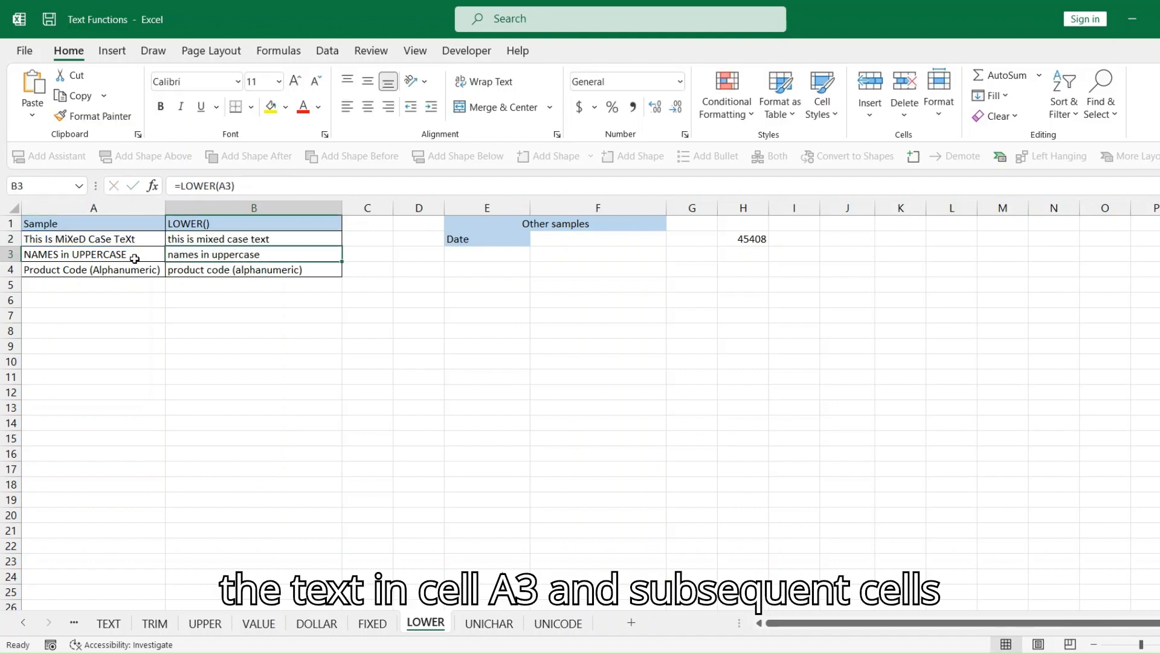
left_click(193, 240)
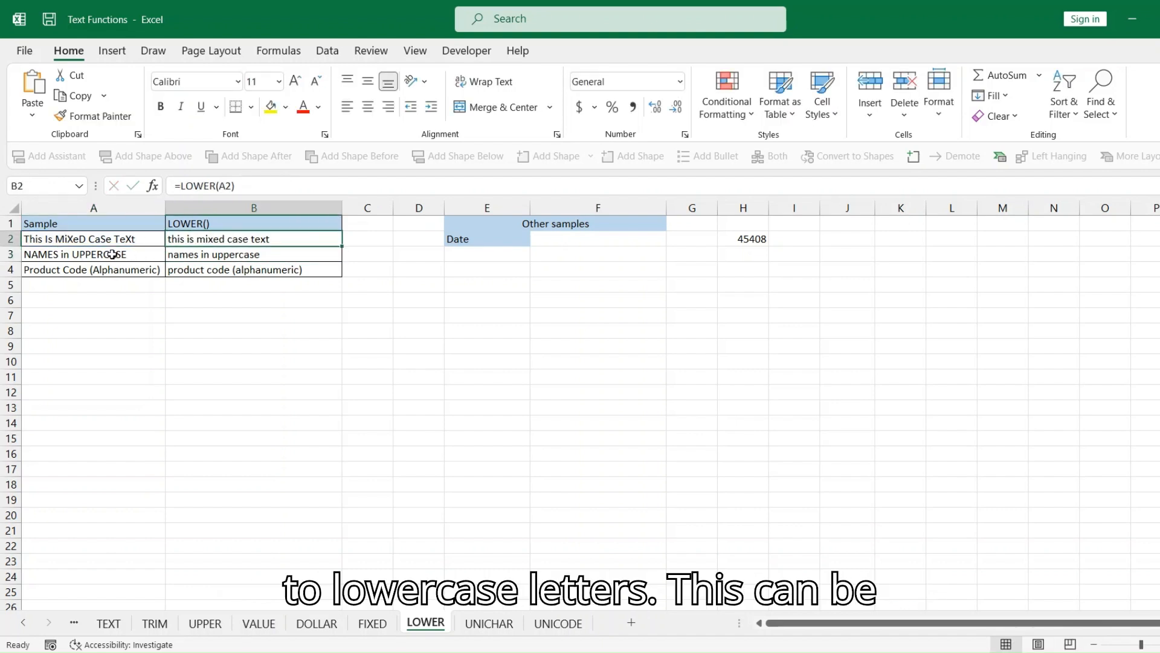
left_click(32, 239)
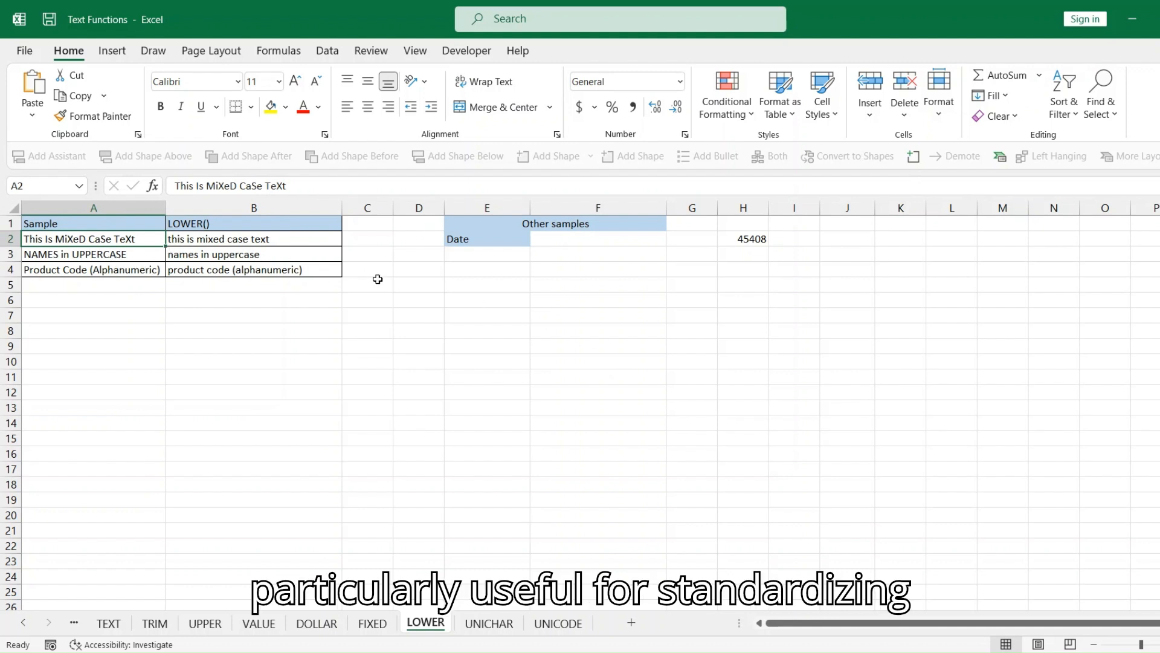
Step: Enter =TEXT(H2,"dd mmmm, yyyy") in cell F2 beside the Date label to format the serial number as a date
left_click(502, 248)
left_click(574, 226)
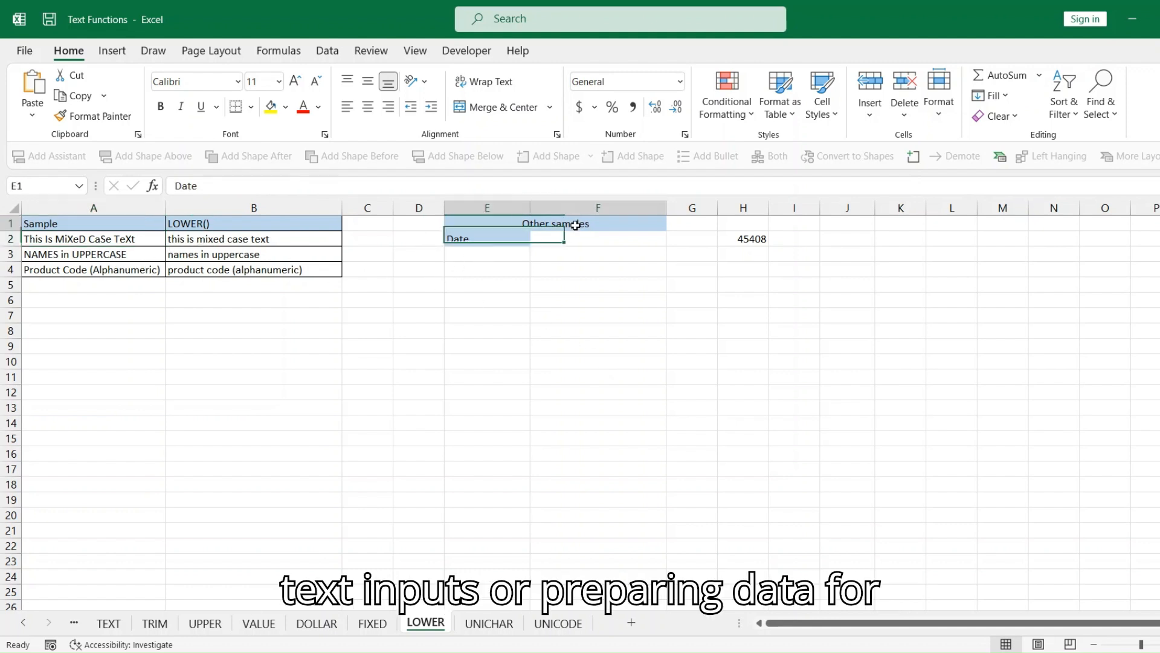
left_click(741, 238)
left_click(579, 243)
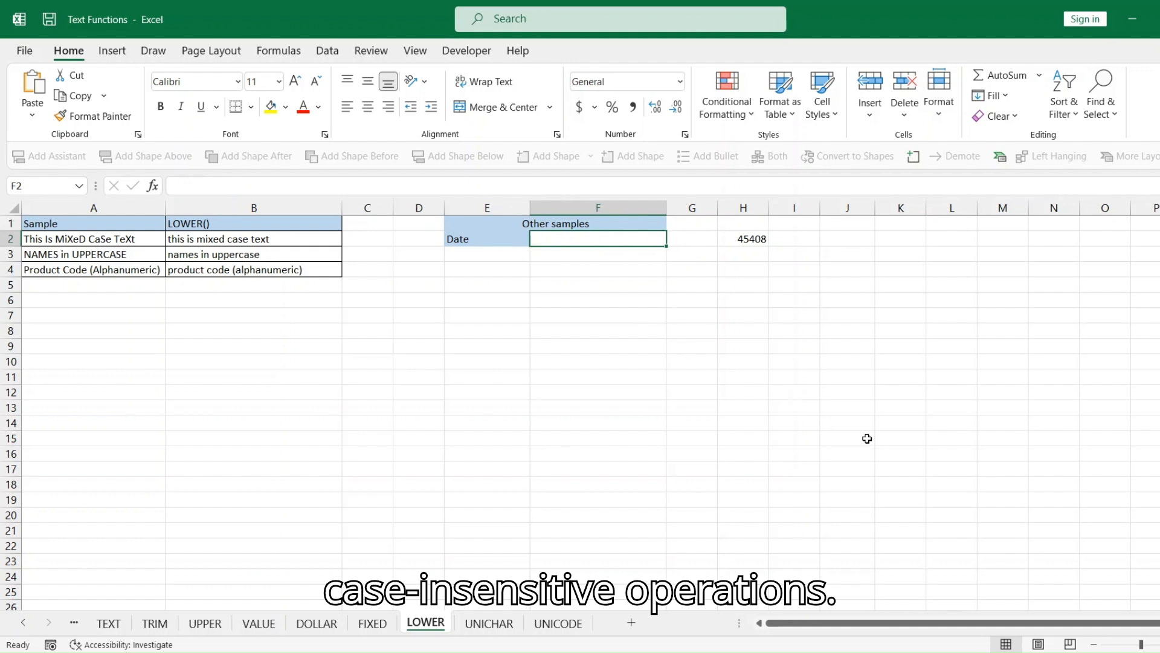
type("=TEXT")
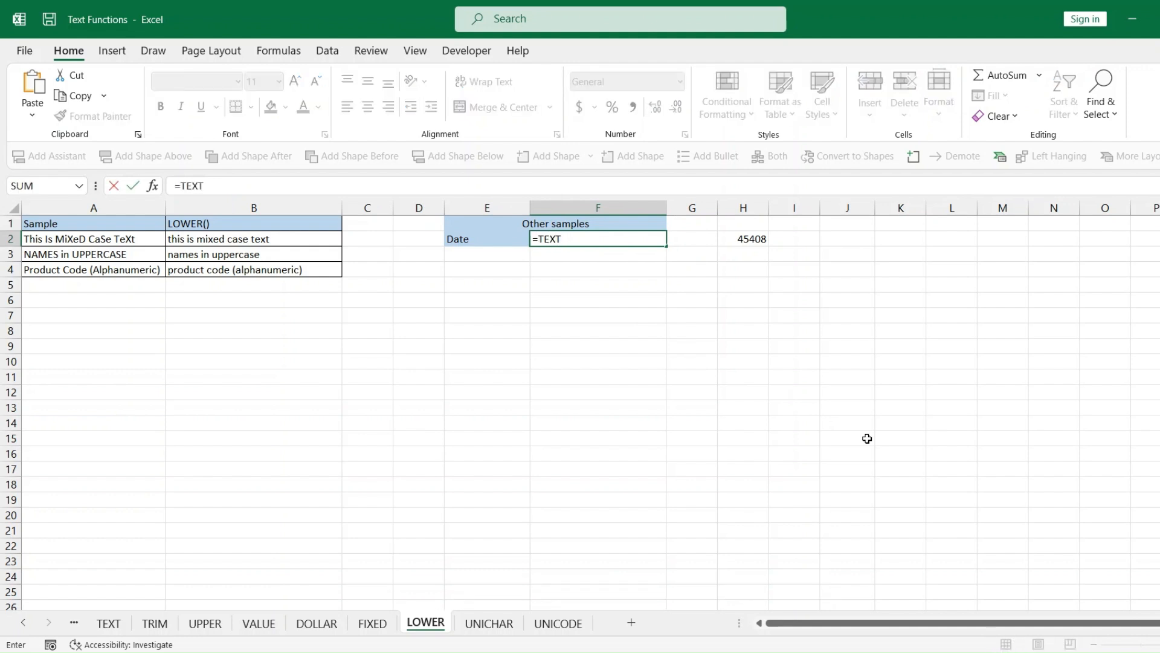
type("(")
key("Right")
key("Right")
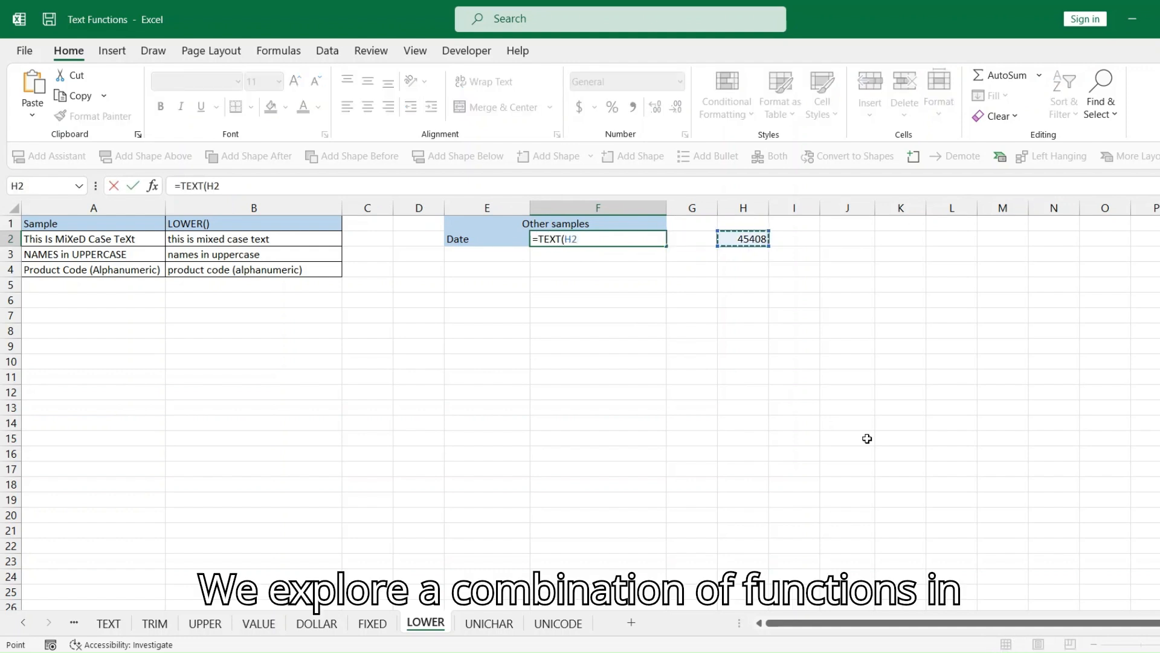
type(",\"dd")
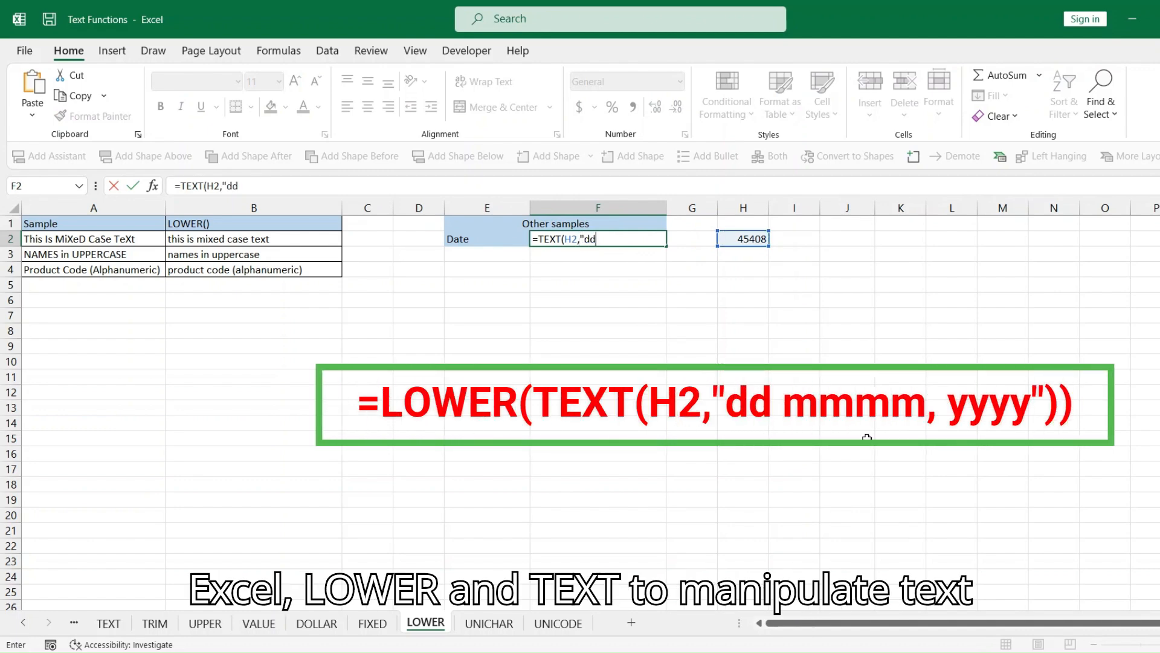
type(" mmmm")
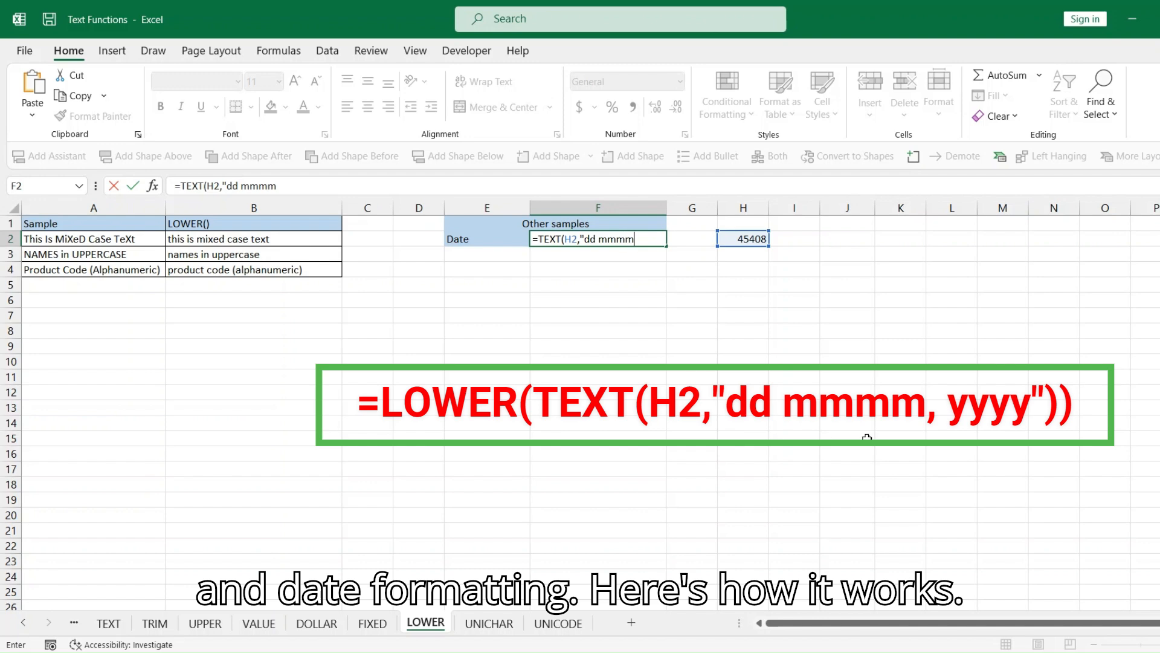
type(", yyyy")
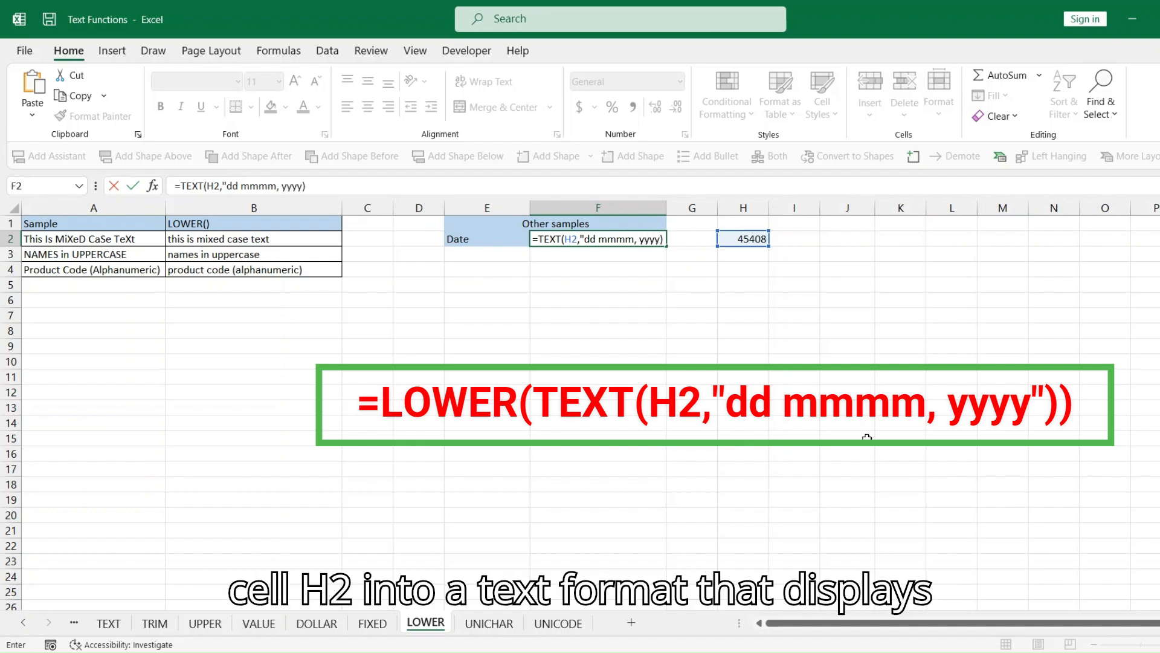
type("\"")
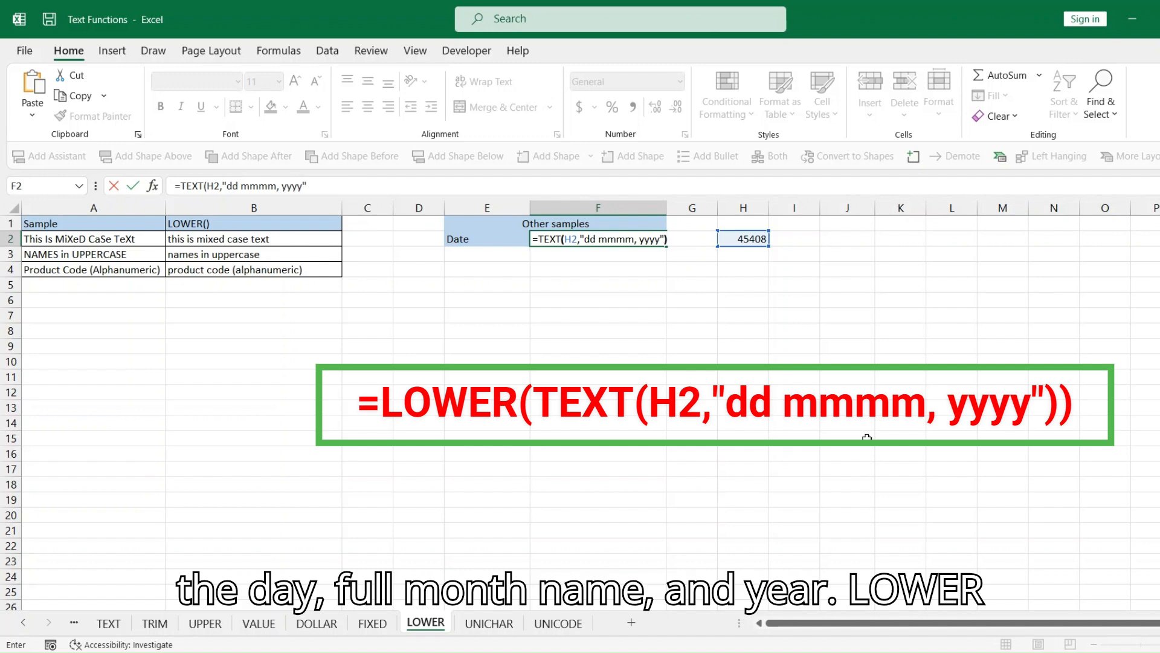
key("Return")
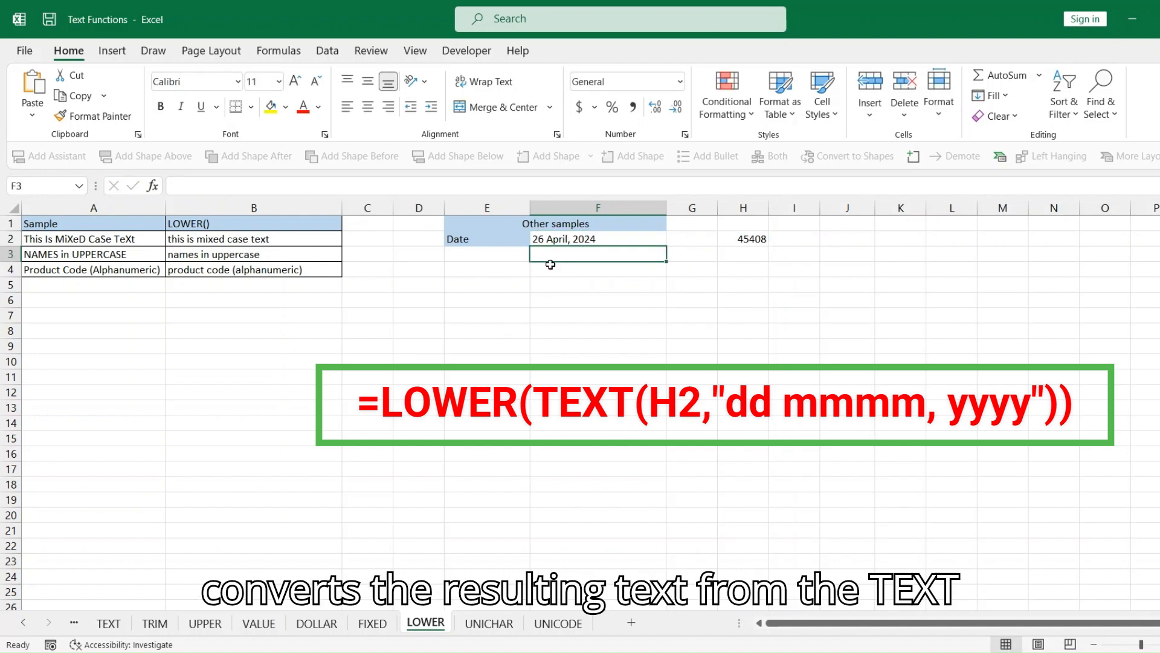
Step: Wrap the date formula in F2 in LOWER so it reads =LOWER(TEXT(H2,"dd mmmm, yyyy"))
left_click(548, 242)
double_click(534, 239)
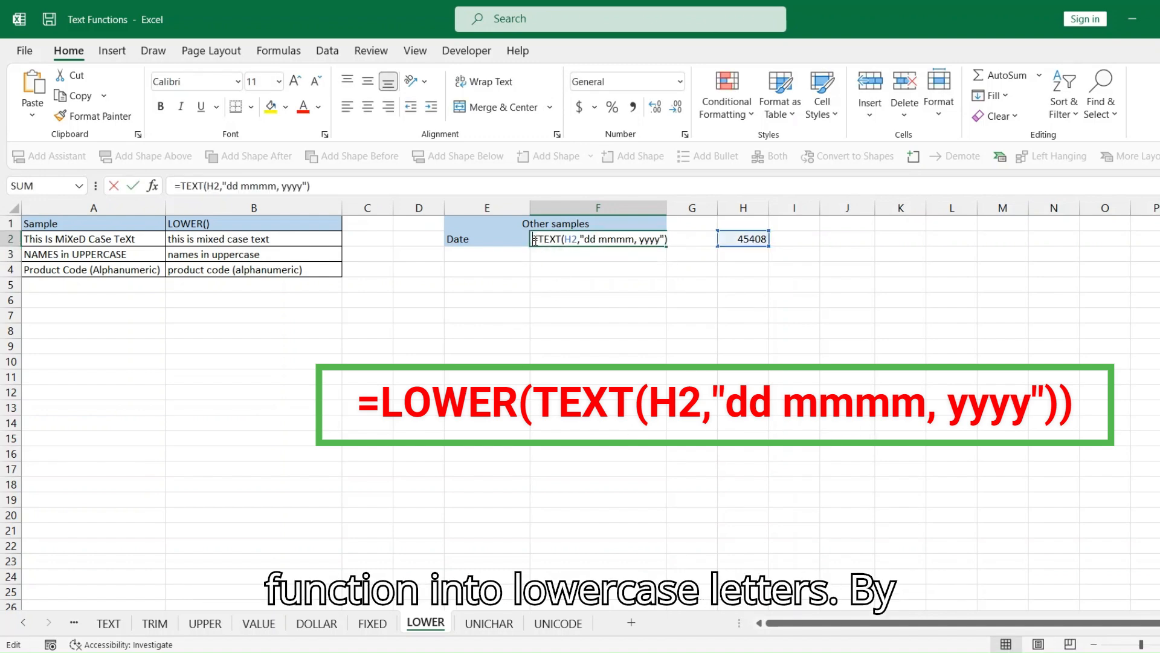
type("LOWER(")
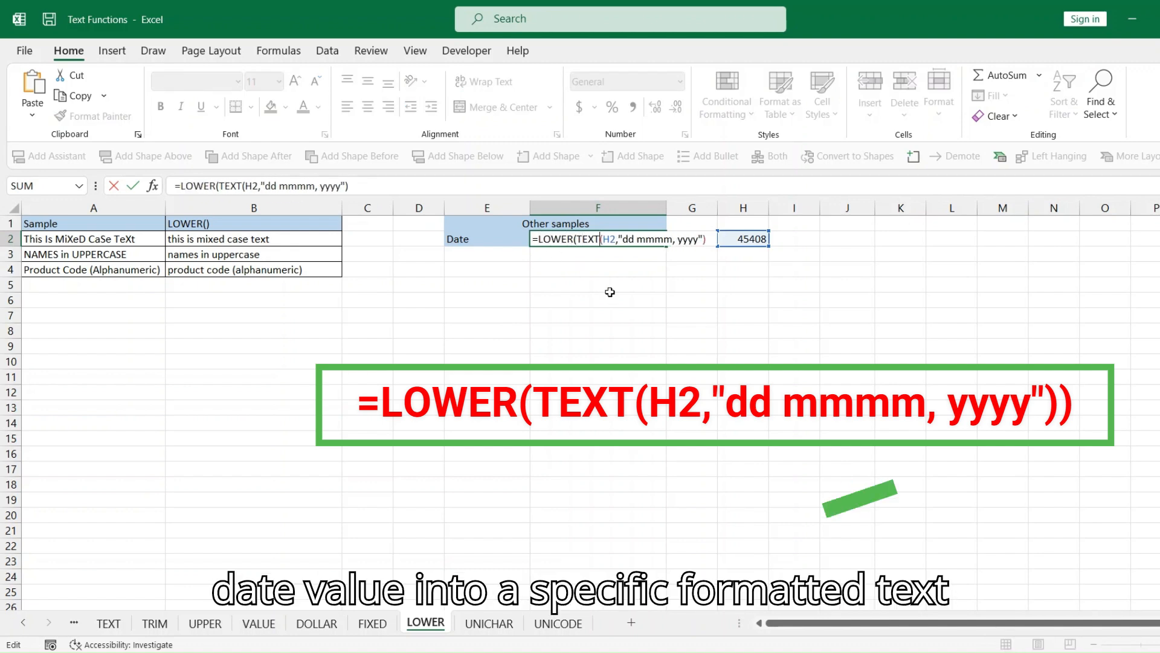
left_click(706, 239)
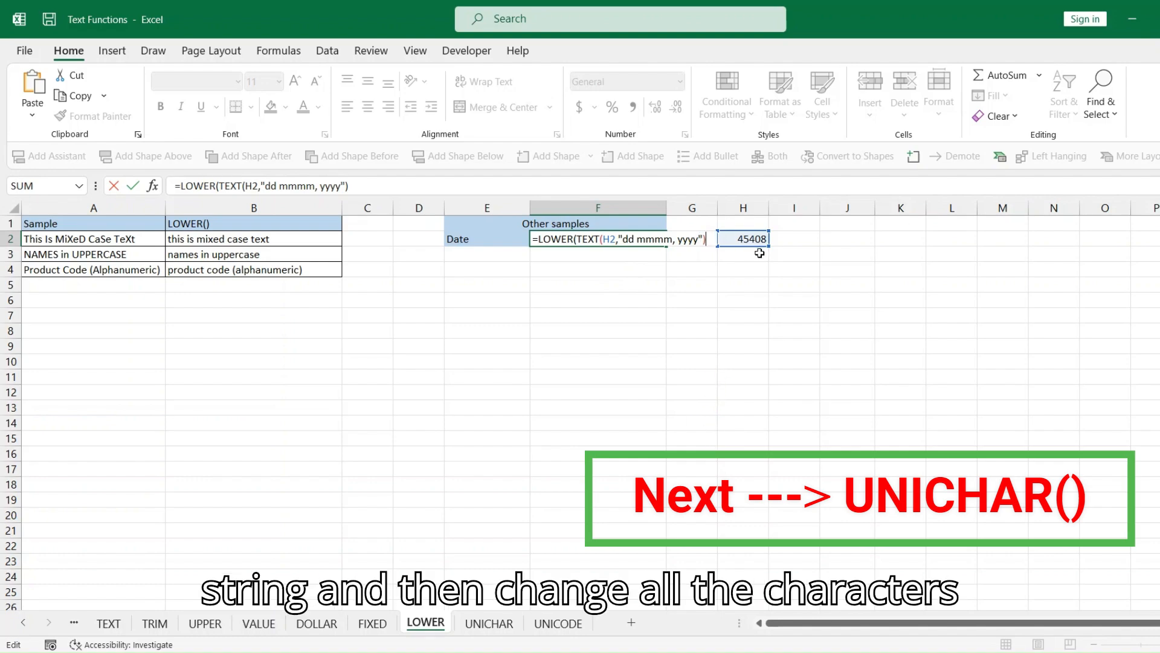
key("Return")
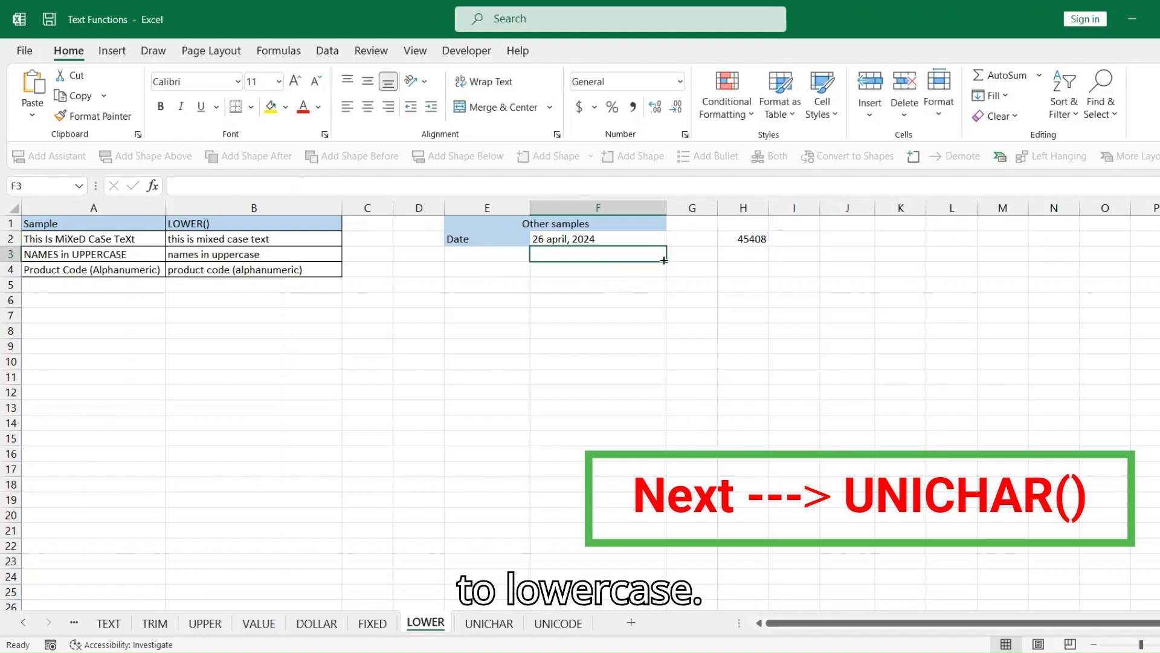
left_click(558, 240)
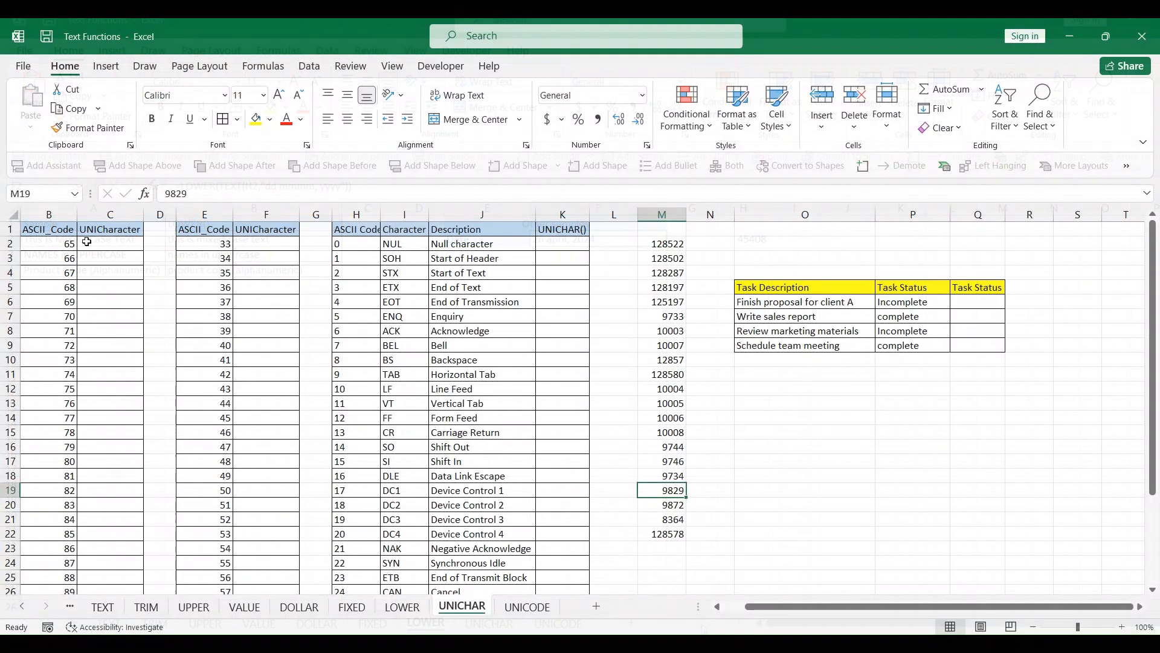
Step: On the UNICHAR sheet, enter =UNICHAR(B2) in cell C2 and fill it down the column beside the ASCII codes
type("=UNICHAR(")
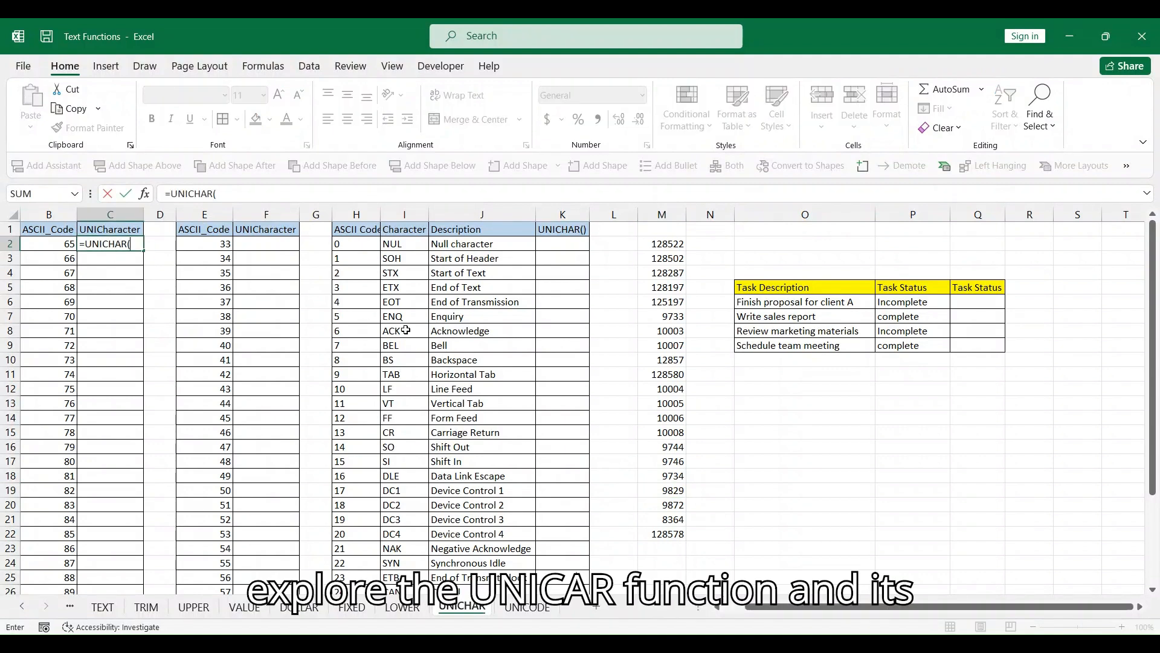
key("Left")
key("Return")
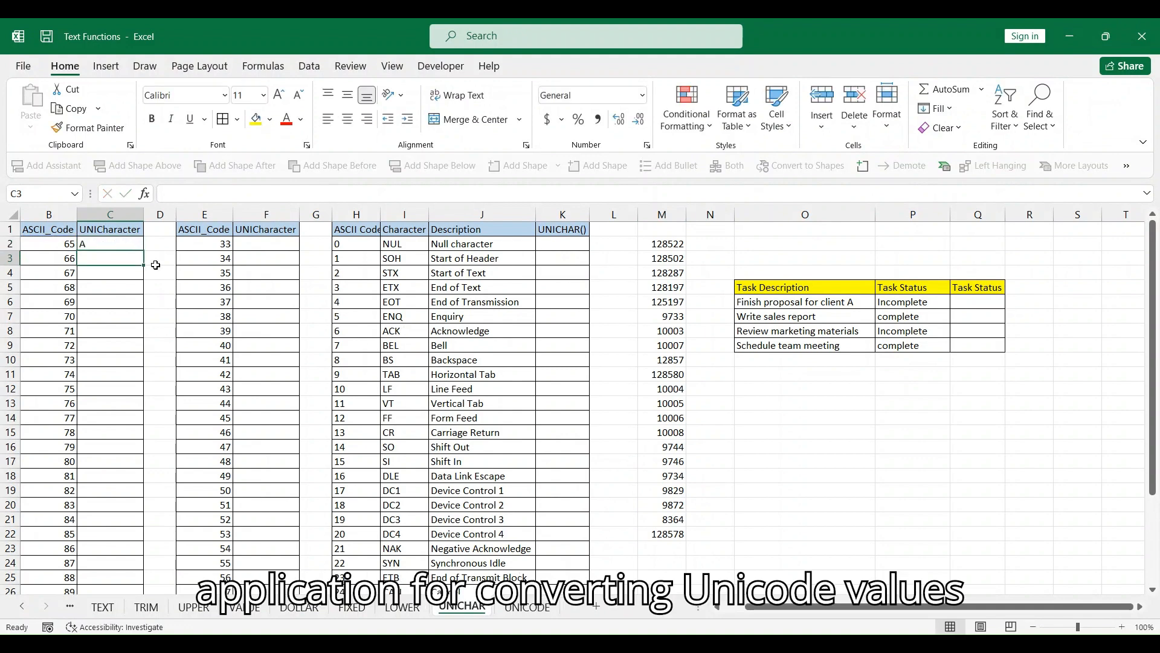
left_click(84, 241)
double_click(144, 251)
Step: Compare the ASCII codes in column B with their UNICHAR characters in column C, from the first rows to row 27
left_click(62, 245)
left_click(93, 245)
left_click(67, 257)
left_click(87, 259)
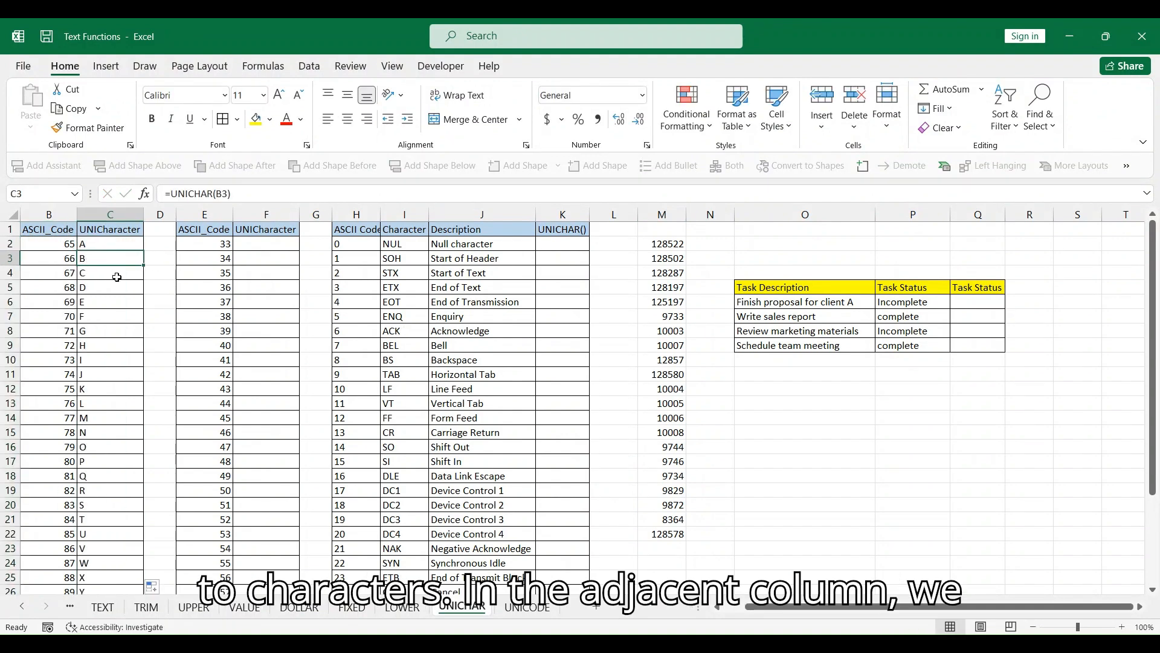
scroll(93, 402, "down", 3)
left_click(71, 474)
left_click(100, 475)
scroll(107, 405, "up", 3)
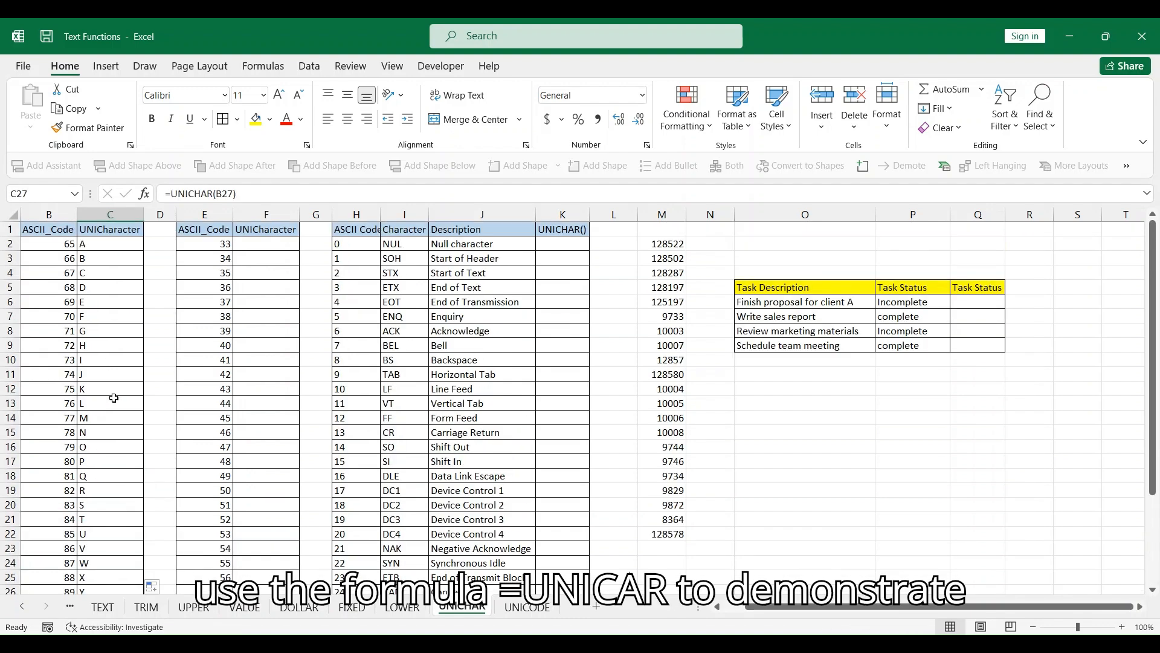
Step: Enter =UNICHAR(E2) in cell F2 to convert the first code of the second ASCII_Code list
left_click(271, 248)
type("=")
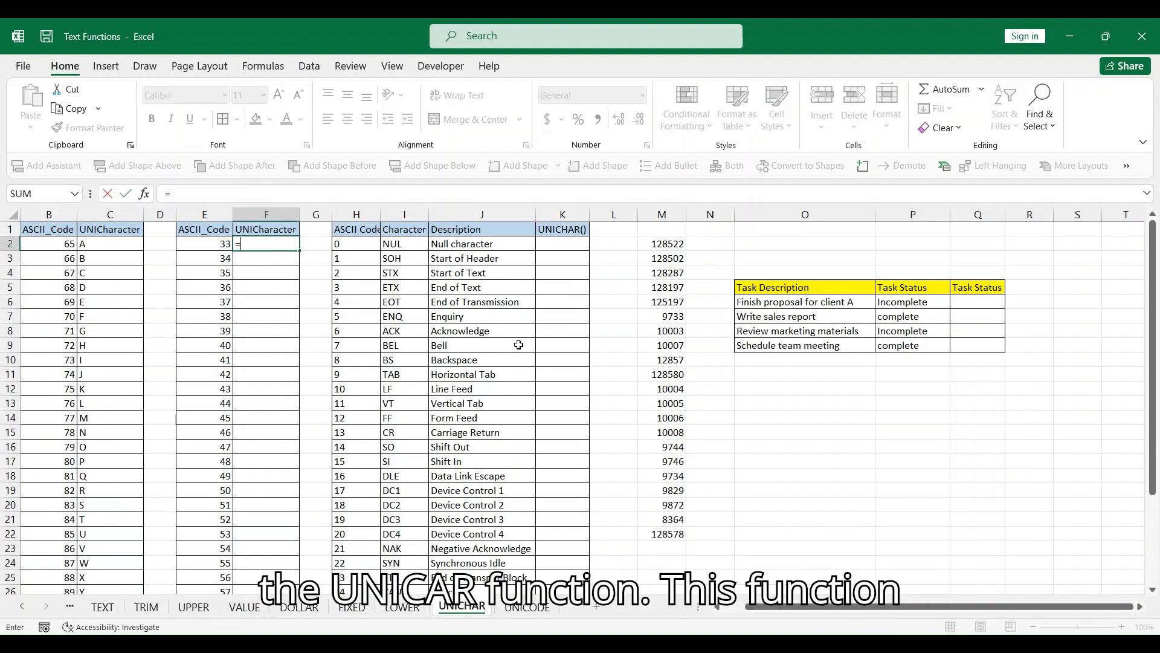
type("UNICHAR(E2)")
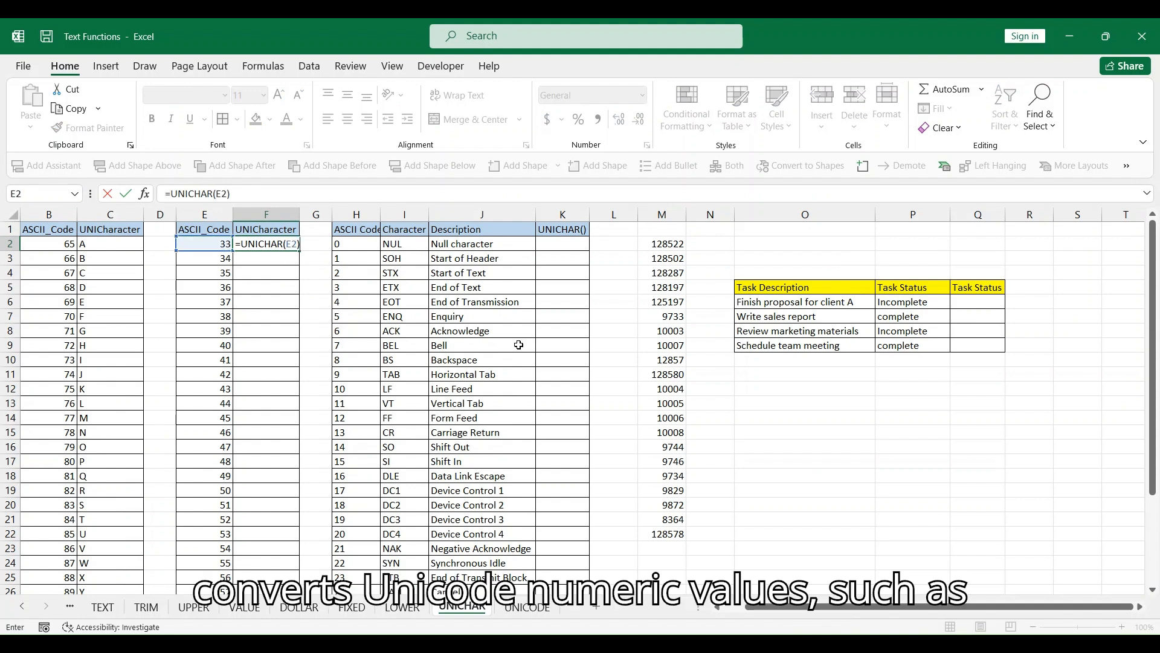
key("Return")
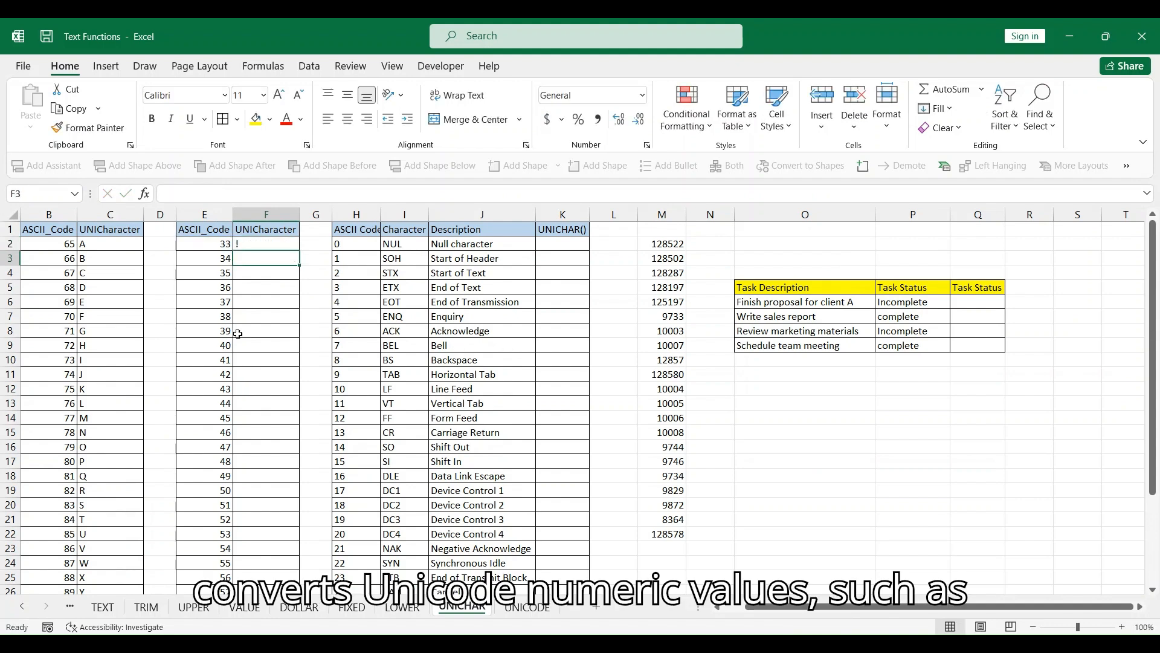
Step: Fill the UNICHAR formula from F2 down to row 27 and check the characters against the codes in column E
left_click(266, 244)
double_click(302, 251)
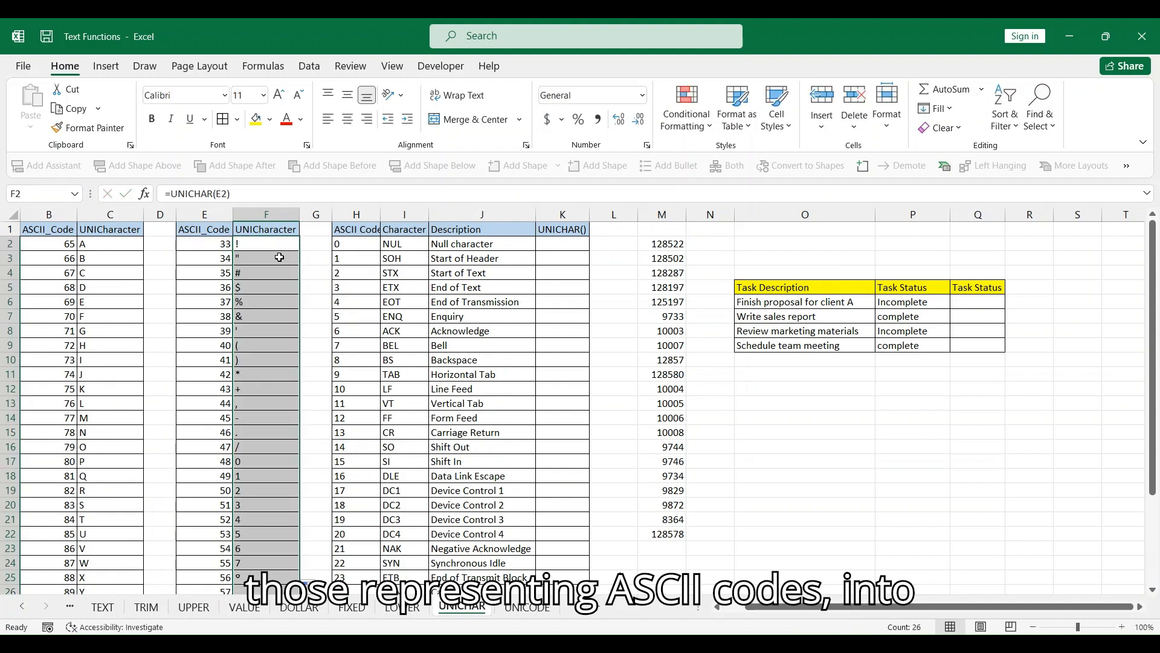
key("Down")
left_click(223, 289)
left_click(260, 289)
scroll(266, 333, "down", 2)
left_click(253, 374)
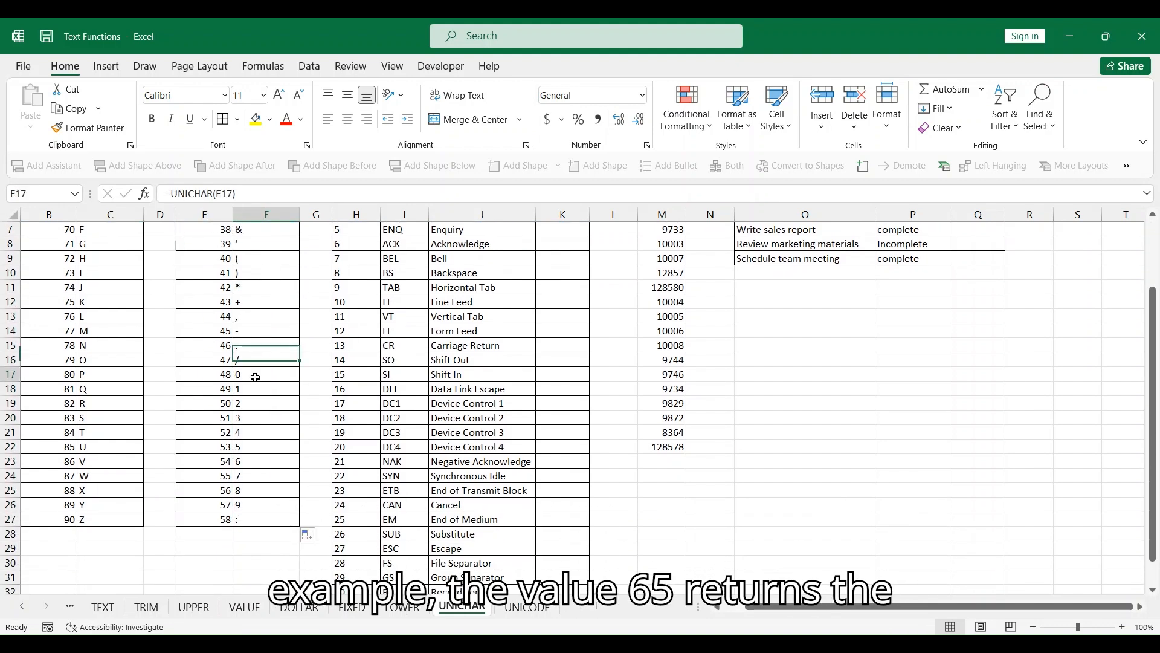
scroll(252, 370, "up", 2)
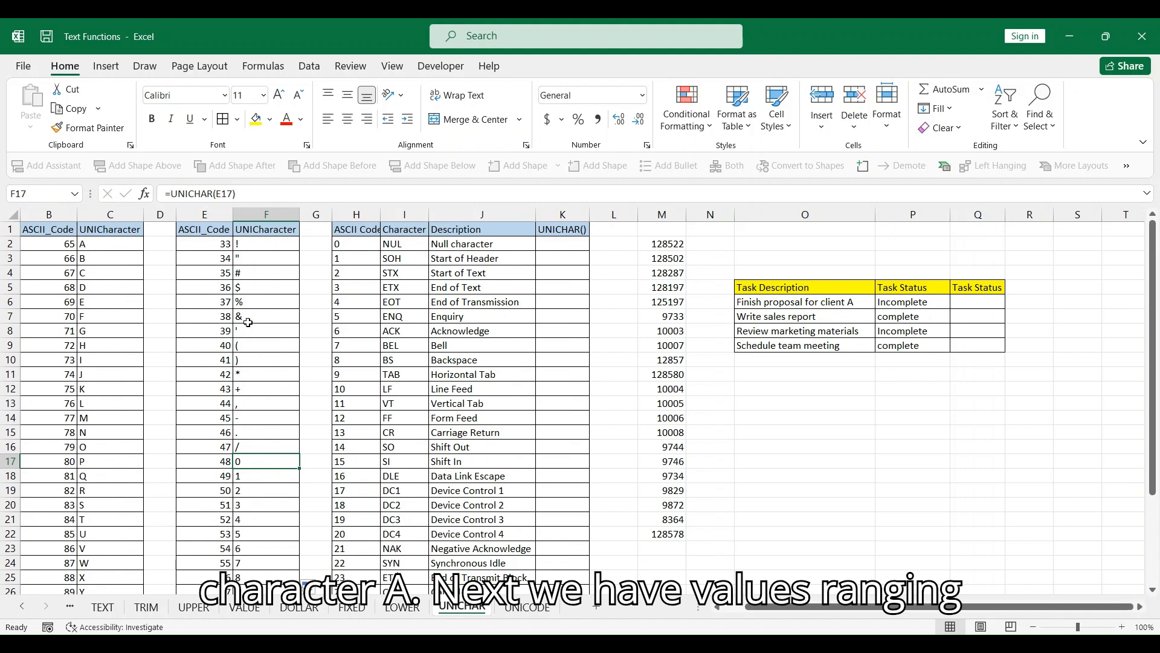
left_click(247, 303)
Step: Test =UNICHAR(37) in cell G6 and clear the cell again
left_click(308, 305)
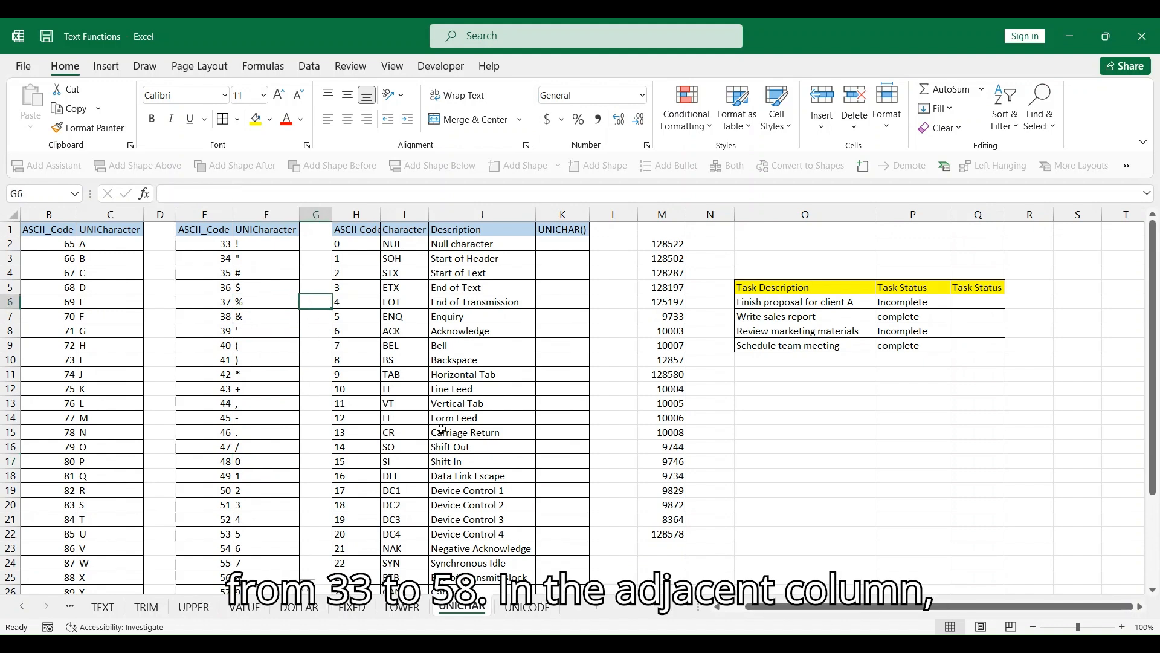
type("=UNICHAR(37")
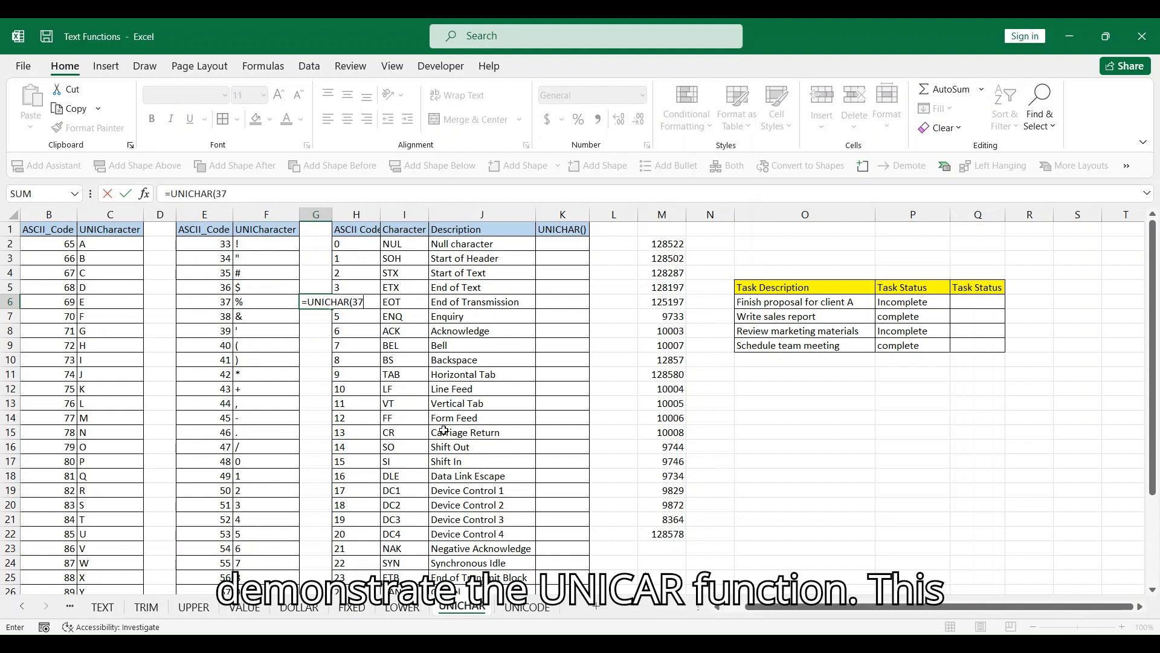
type(")")
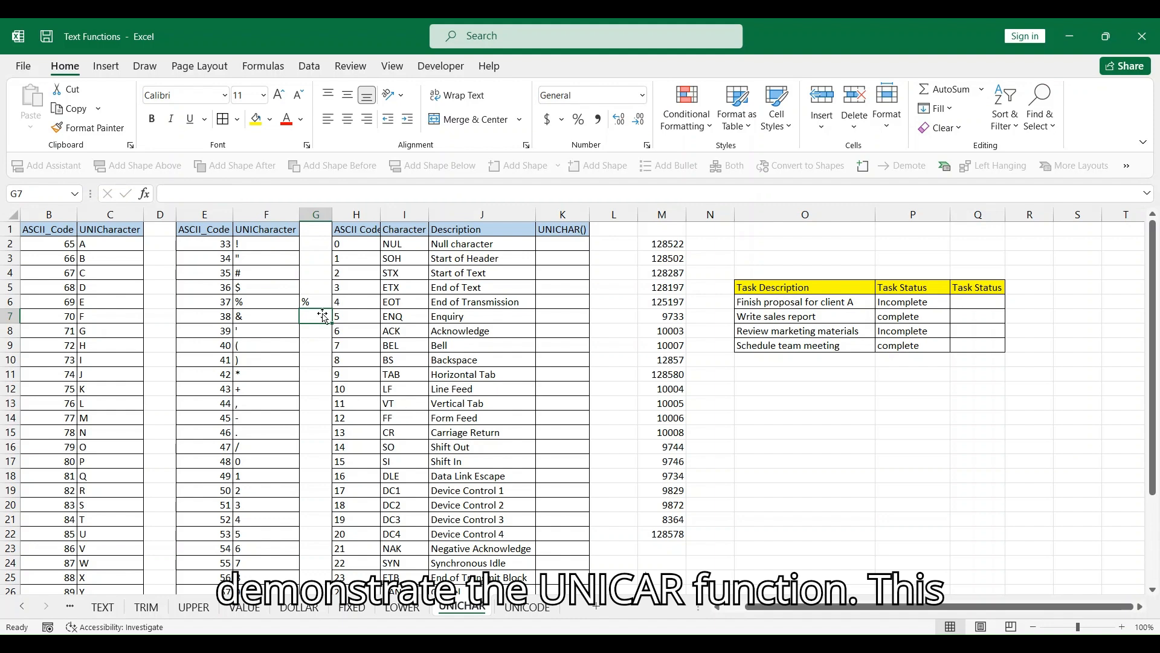
key("ctrl+Return")
key("Delete")
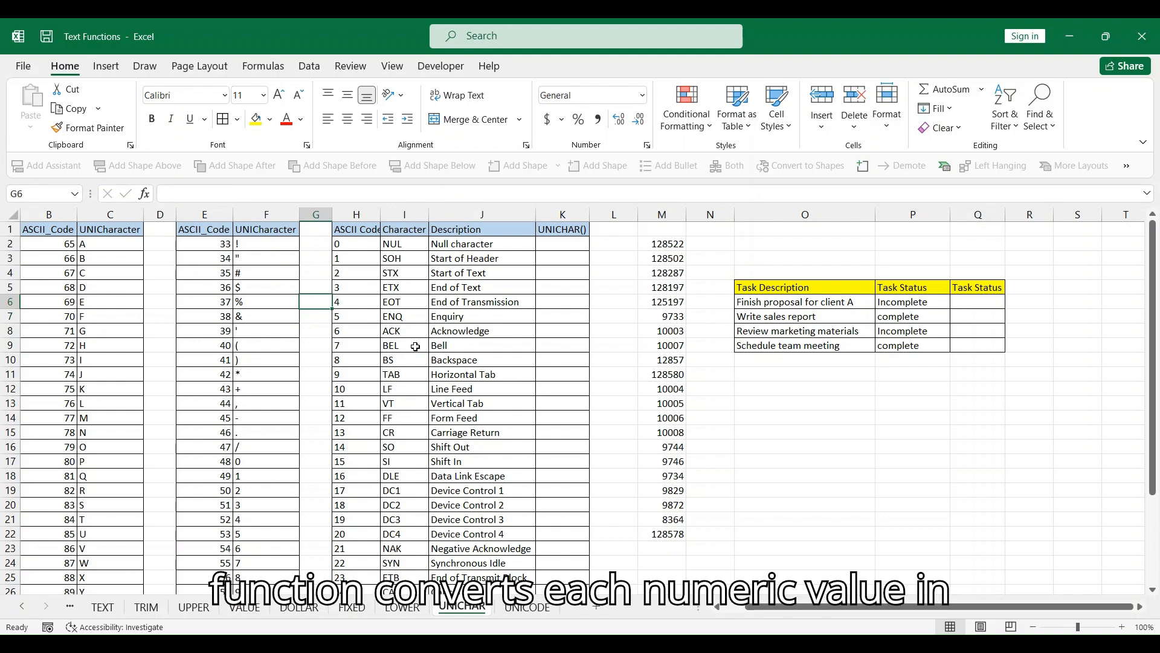
left_click(311, 288)
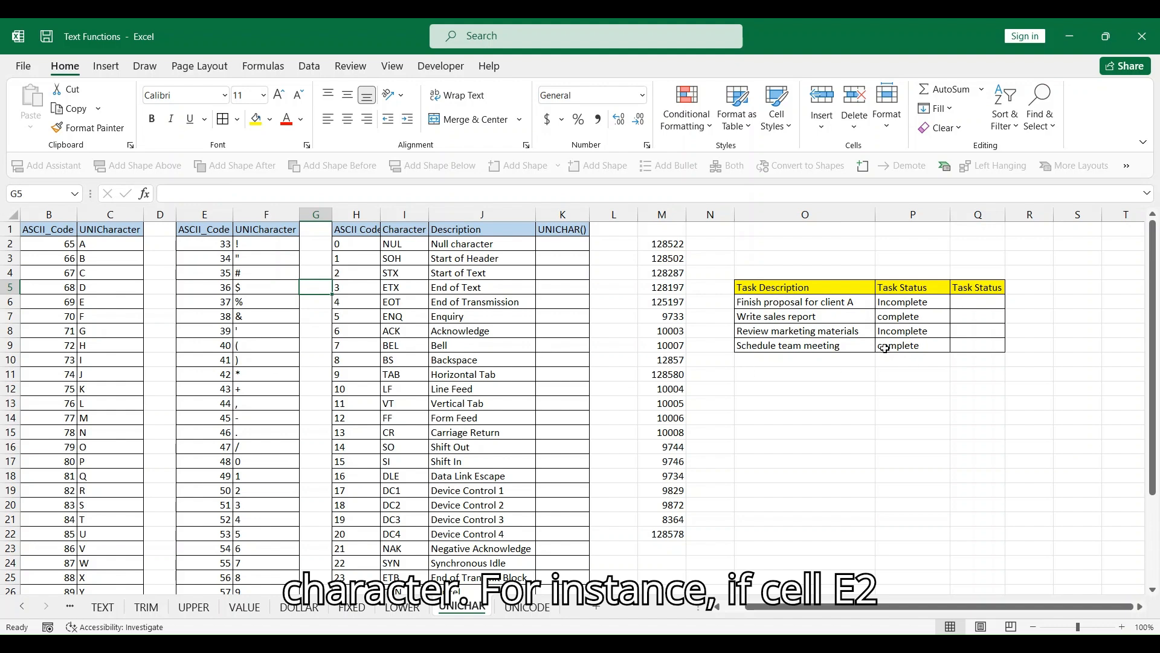
Step: Enter =UNICHAR(M2) in cell N2 and fill it down beside the Unicode values in column M
left_click(699, 246)
type("=U")
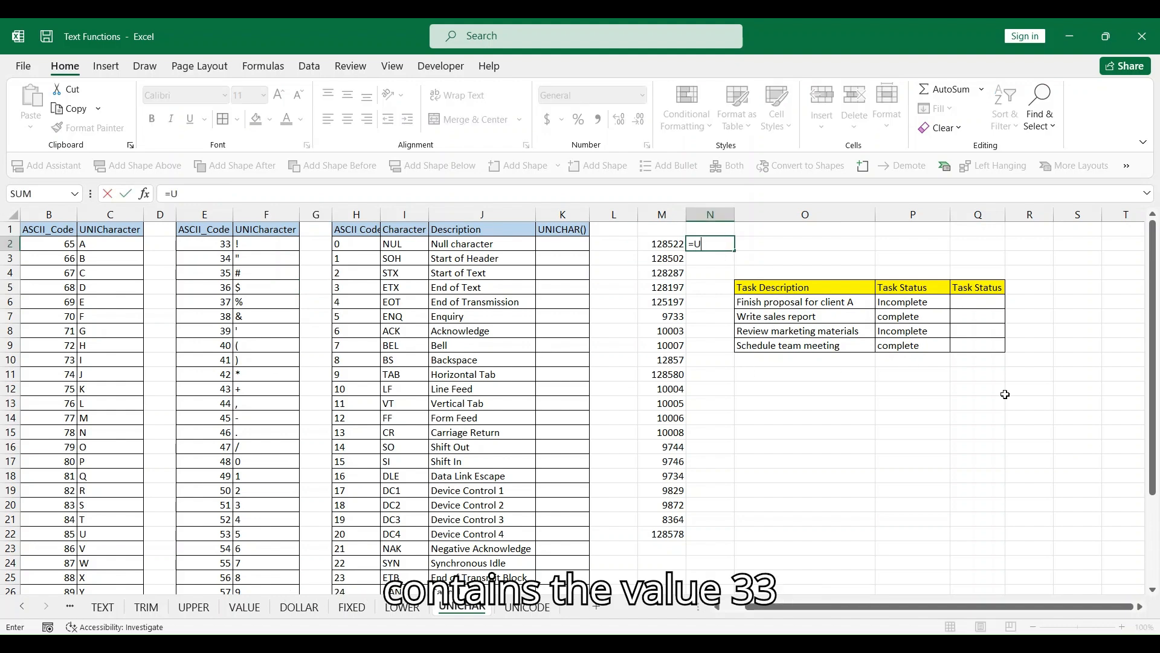
type("NICHAR(M2)")
key("Return")
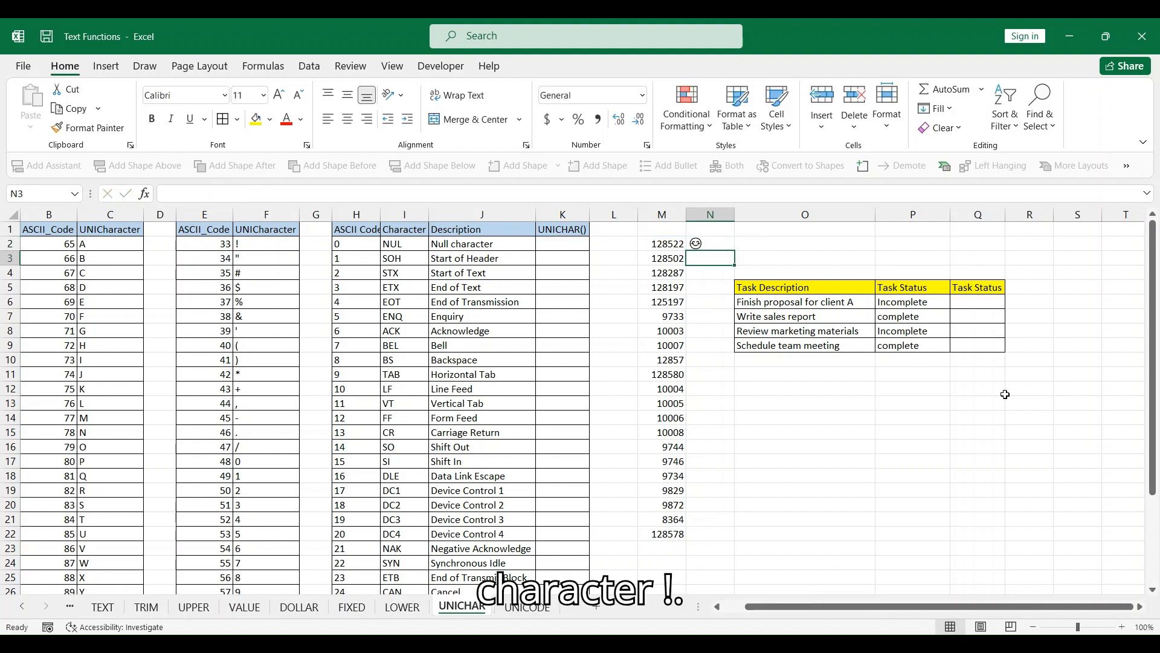
left_click(713, 244)
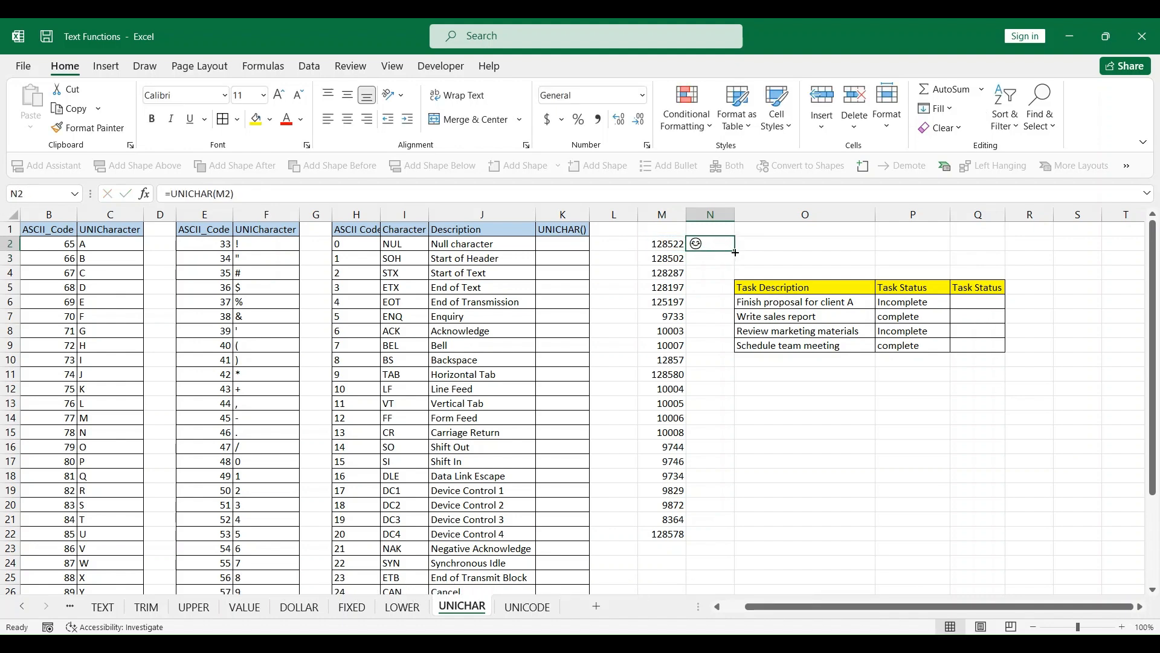
double_click(734, 250)
Step: Compare the Unicode values in column M with their symbols in column N, checking rows 4, 5, 12, 14 and 19
left_click(673, 271)
left_click(699, 273)
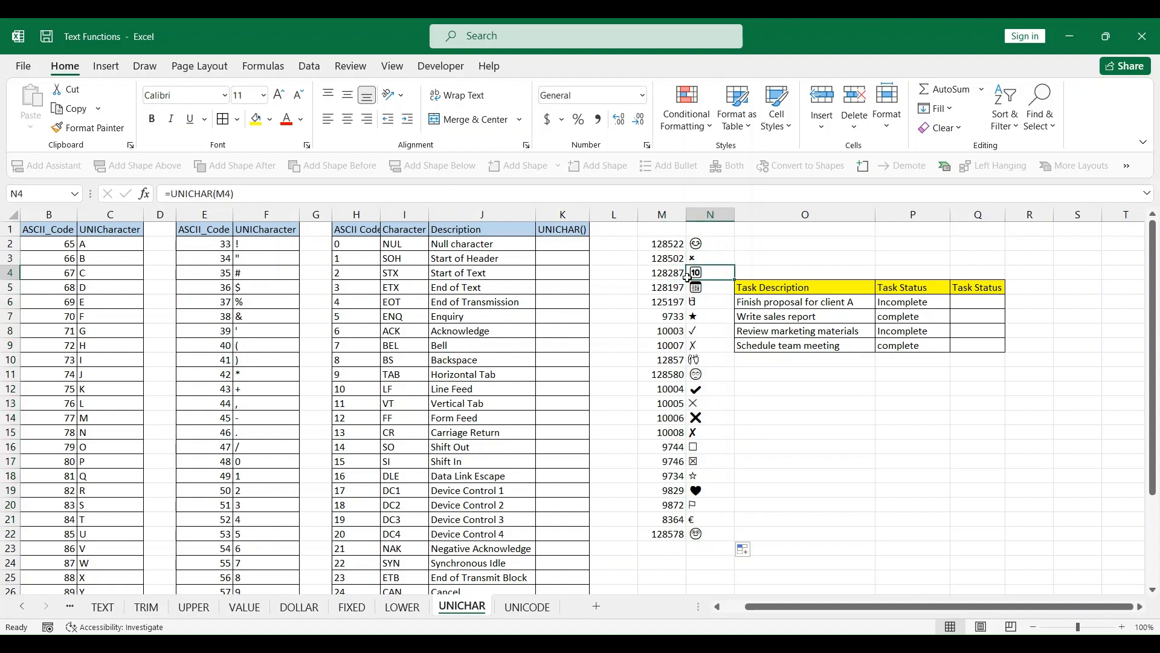
left_click(675, 286)
left_click(698, 287)
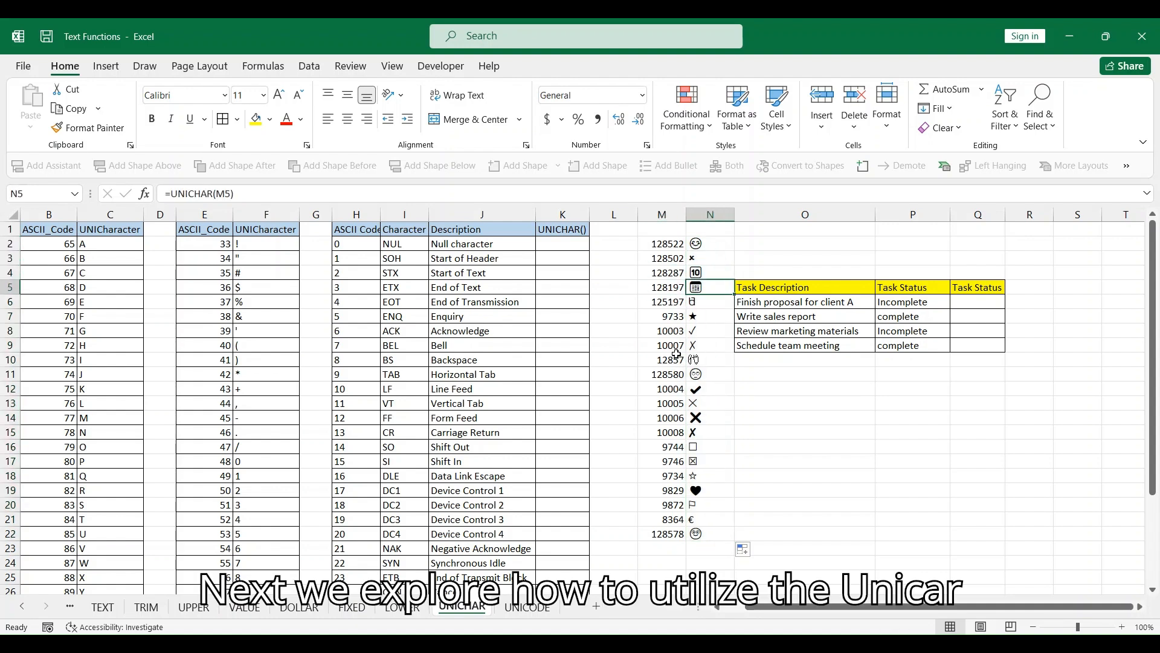
left_click(674, 391)
left_click(697, 390)
left_click(678, 414)
left_click(701, 419)
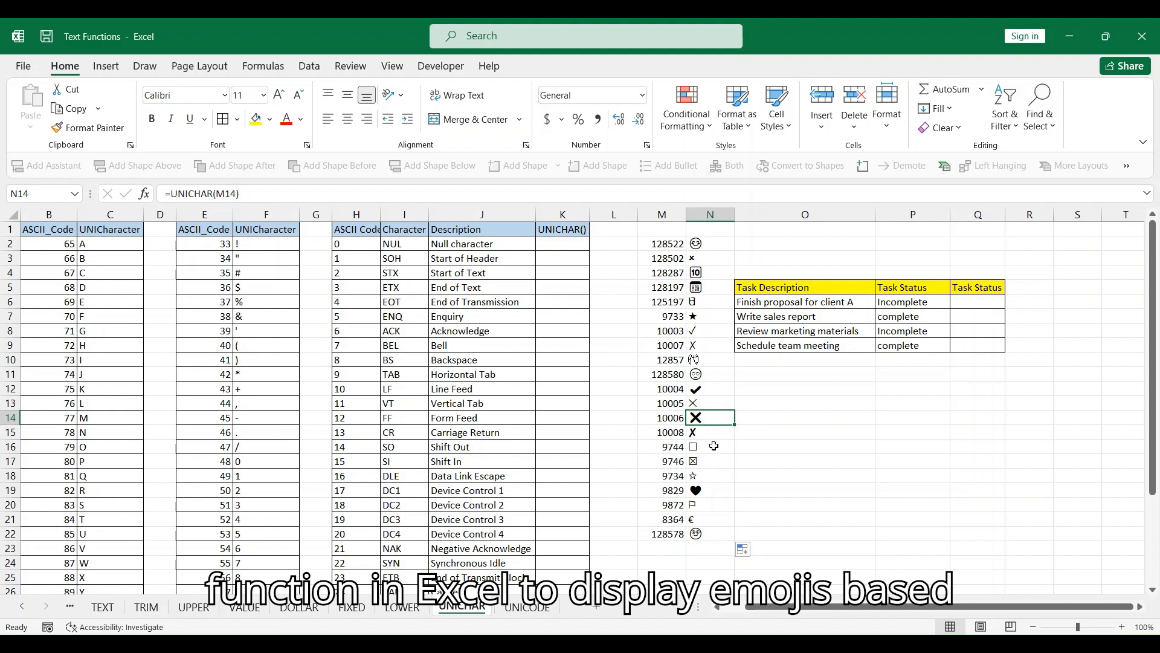
left_click(675, 489)
left_click(693, 487)
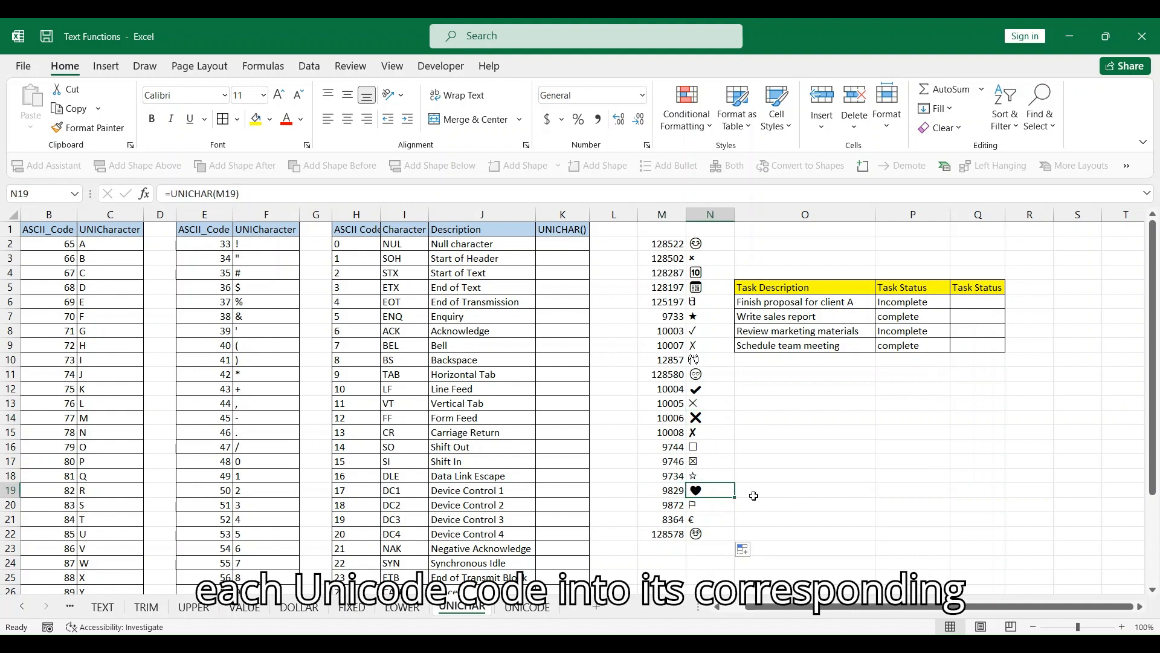
Step: Test =UNICHAR(9829) in cell O19 and clear the cell again
left_click(785, 491)
type("=UNI")
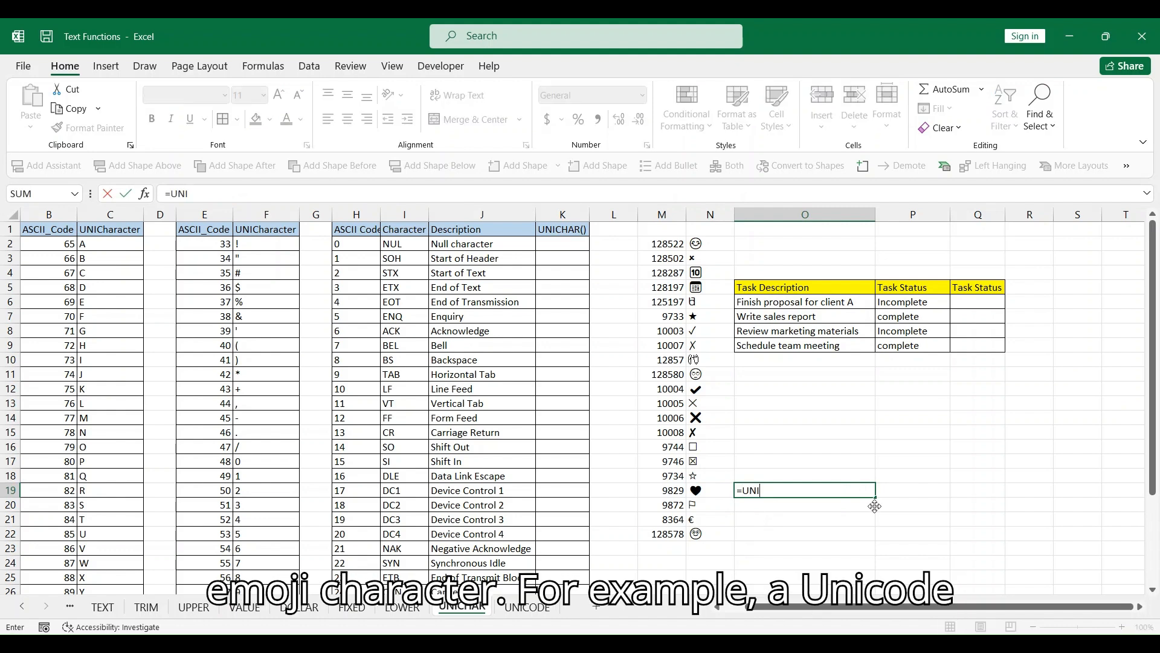
type("CHAR(9829")
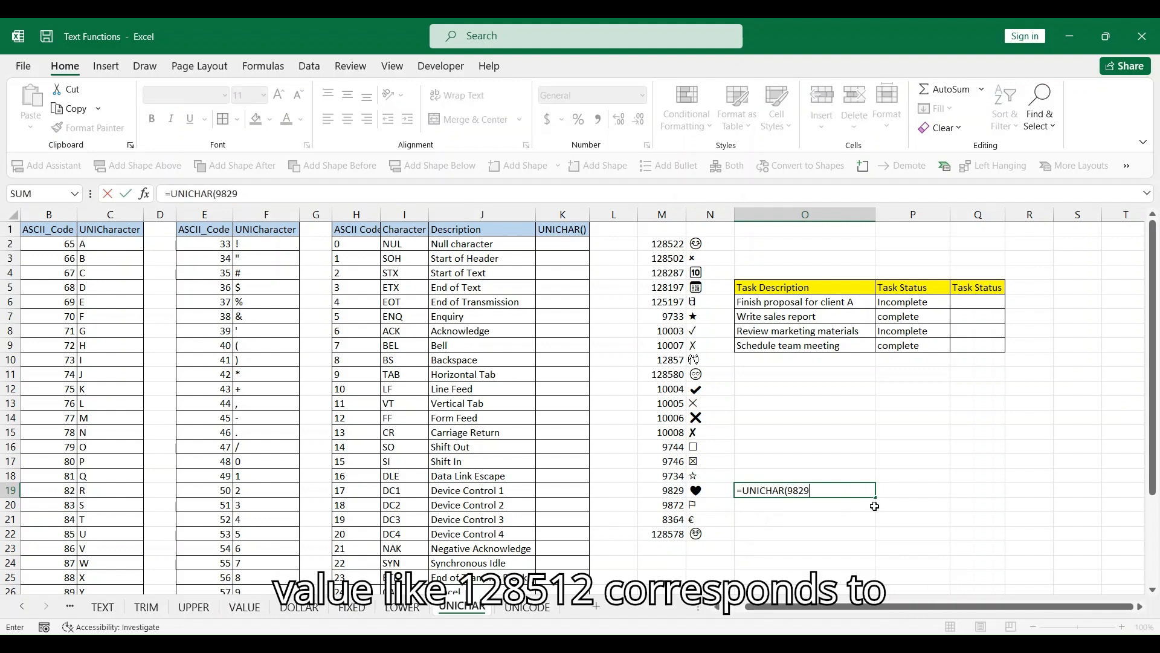
type(")")
key("Return")
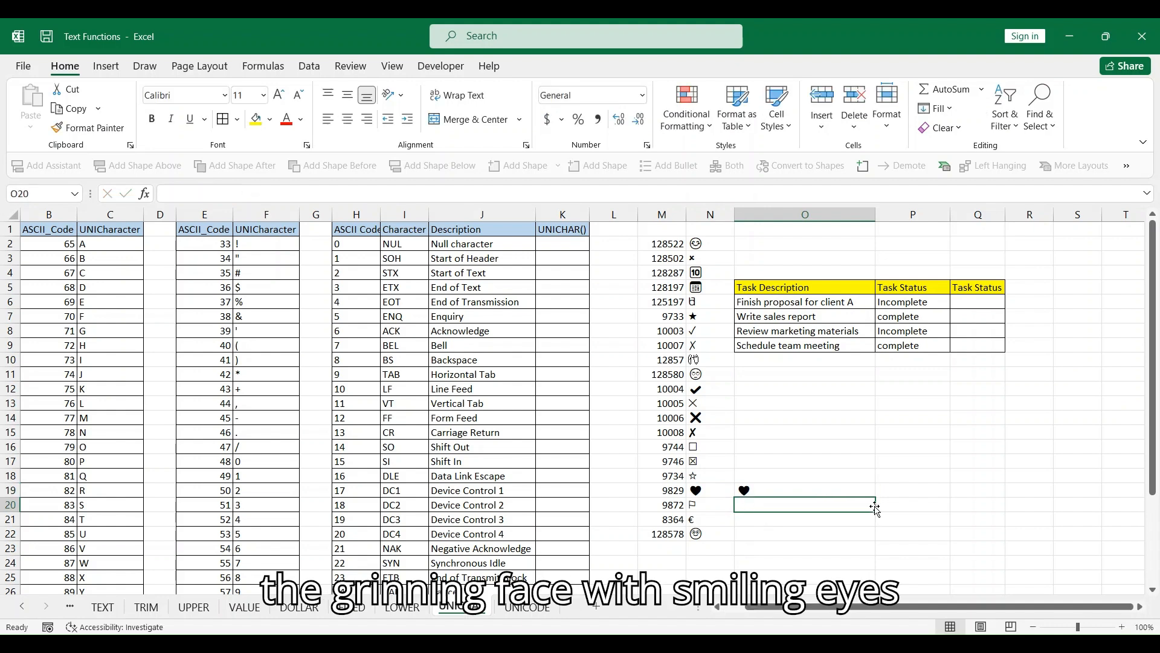
left_click(779, 491)
key("Delete")
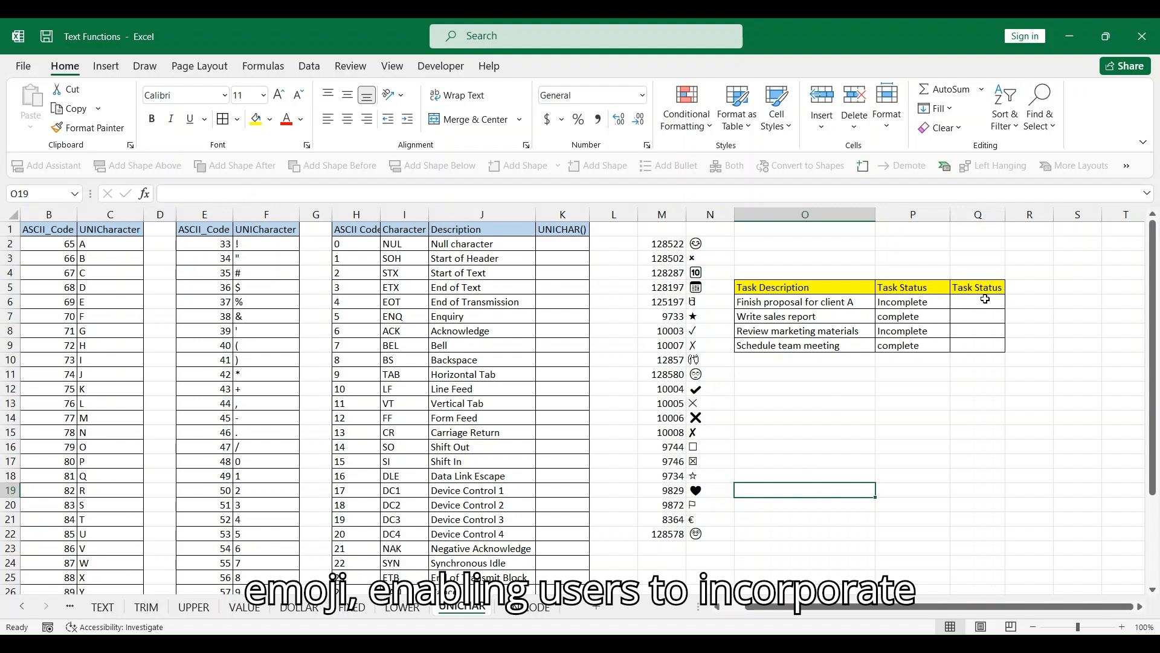
Step: Enter =IF(P6="complete",UNICHAR(10004),UNICHAR(10006)) in cell Q6 of the task table's second Task Status column
left_click(917, 302)
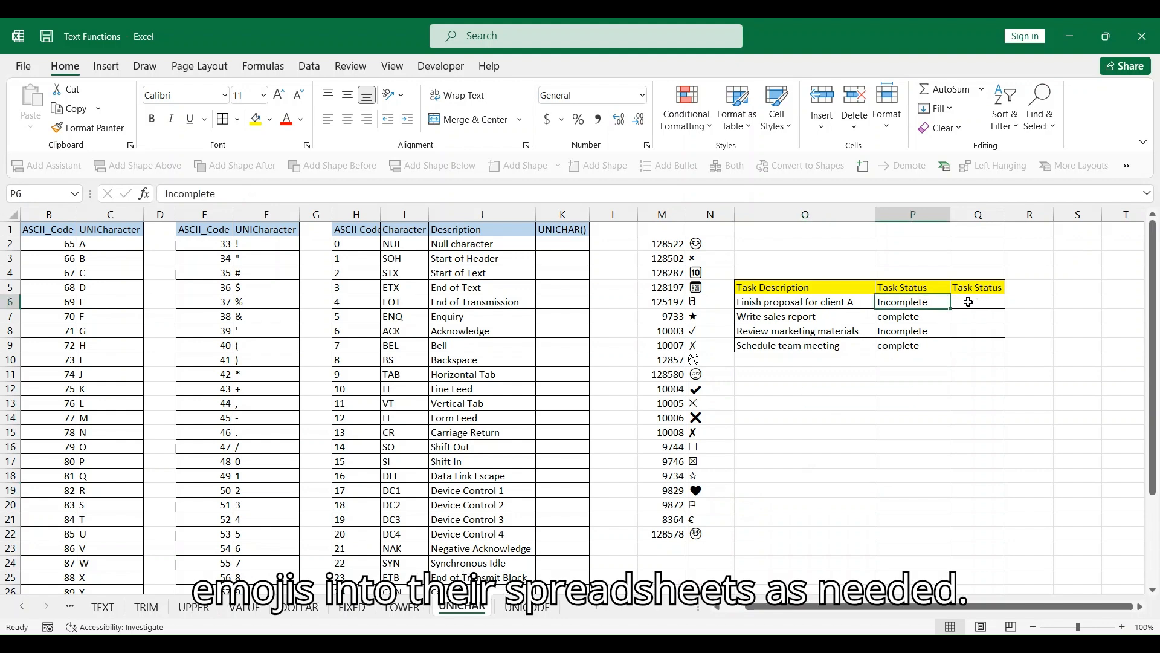
left_click(970, 302)
type("=IF(")
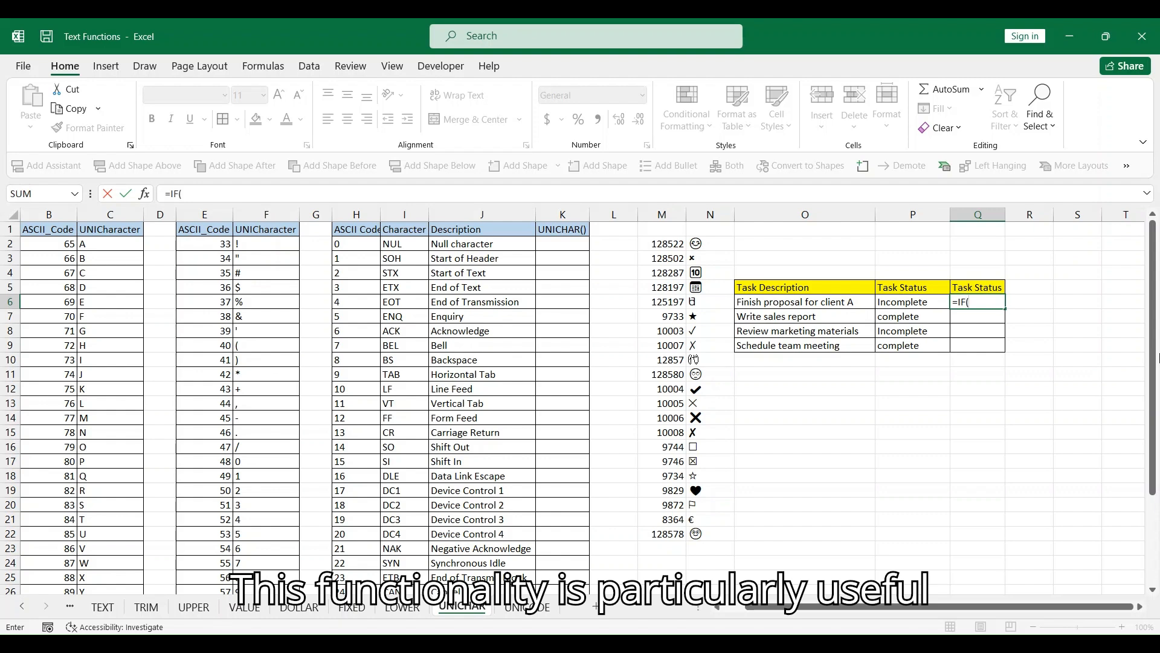
key("Left")
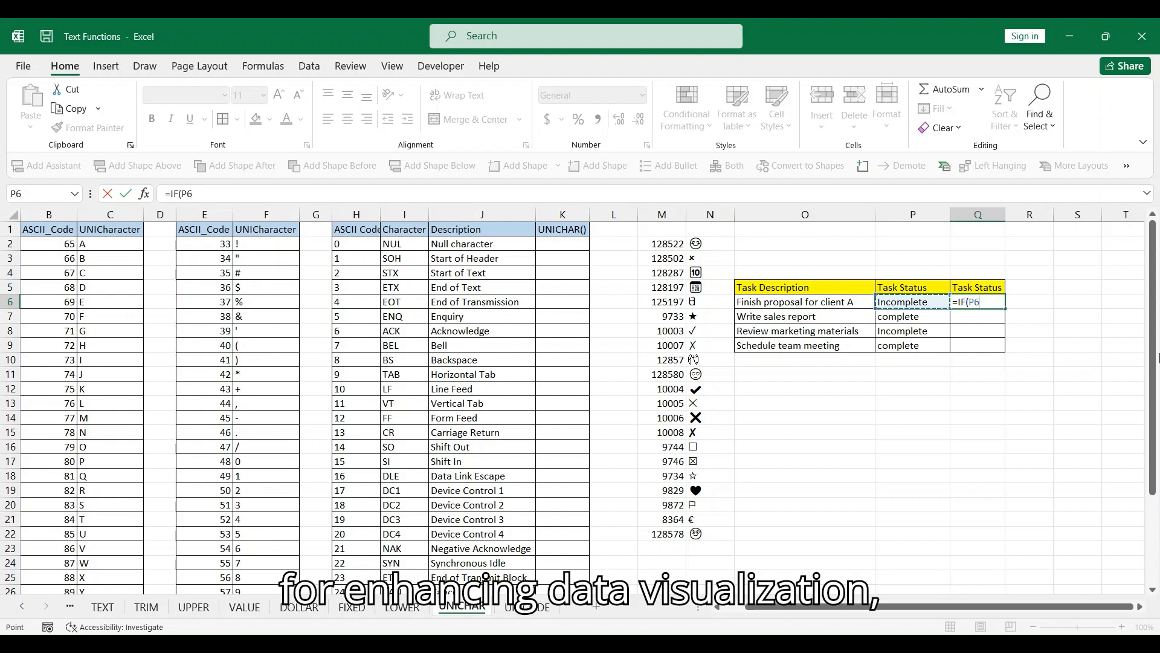
type("=\"")
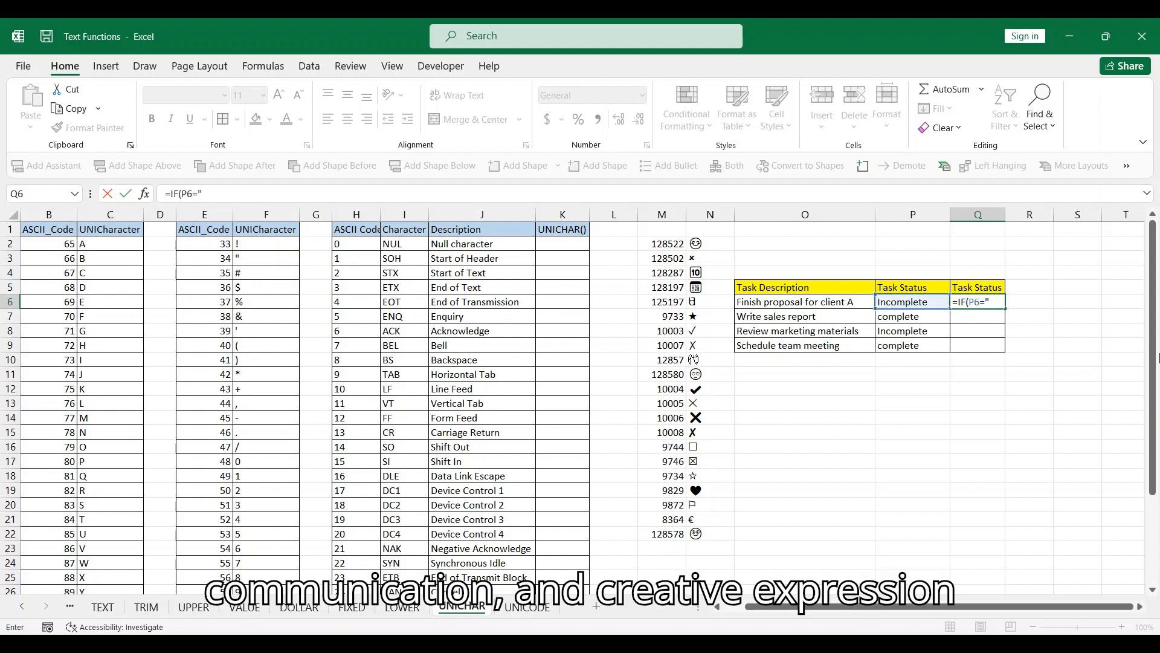
type("complete\"")
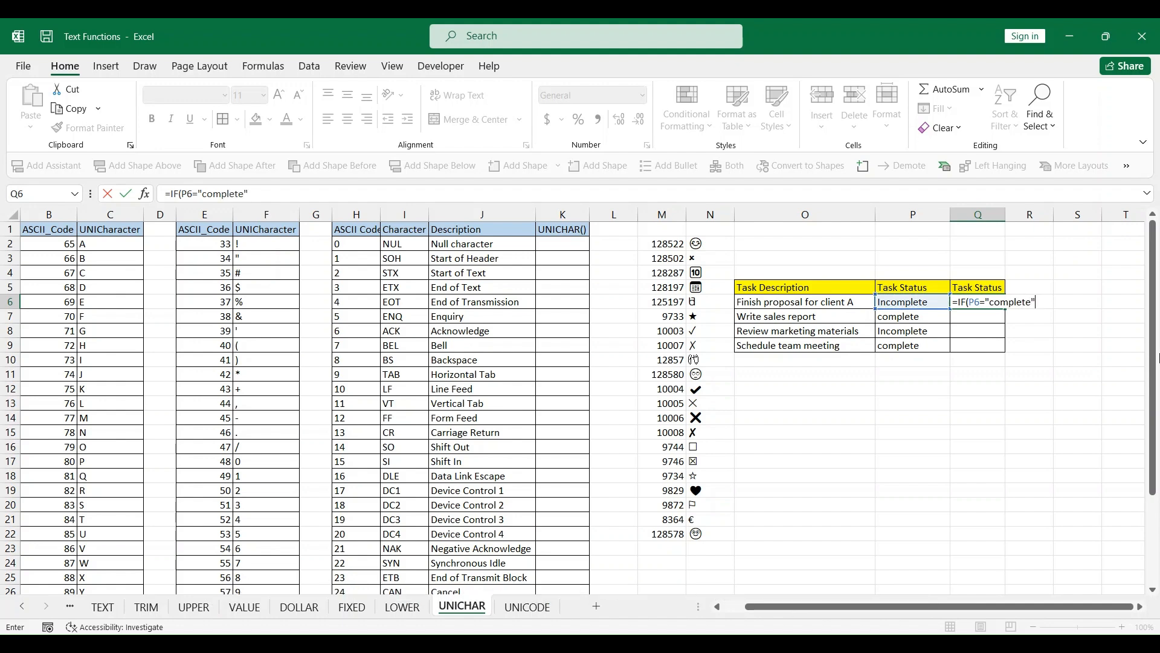
type(",")
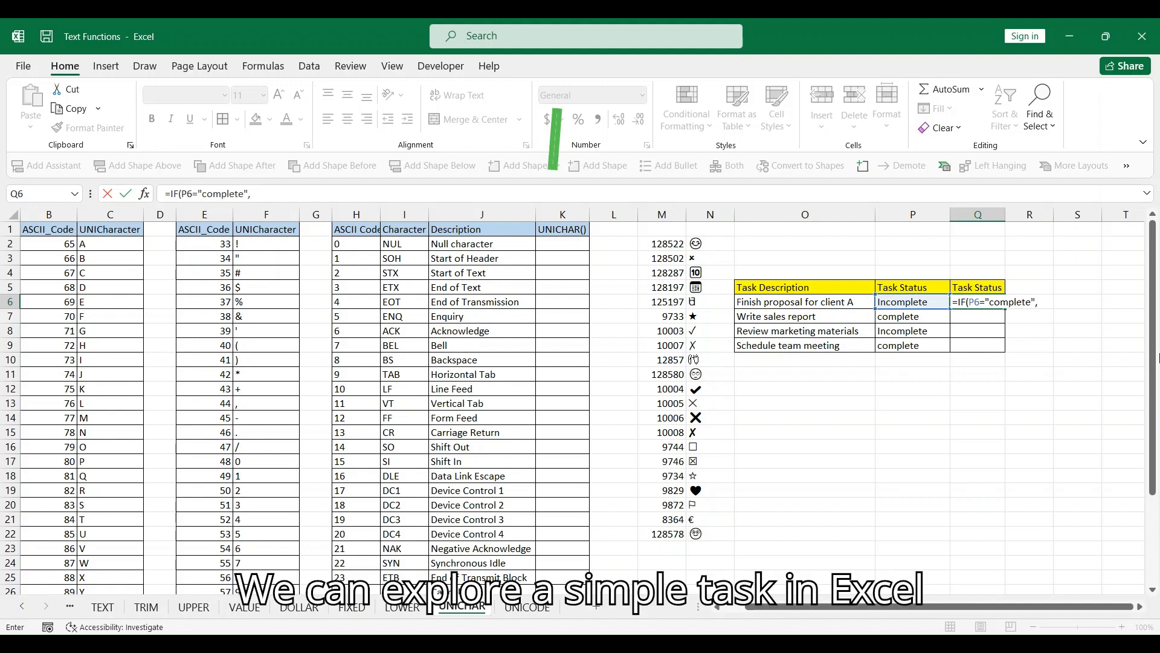
type("UNICHAR(")
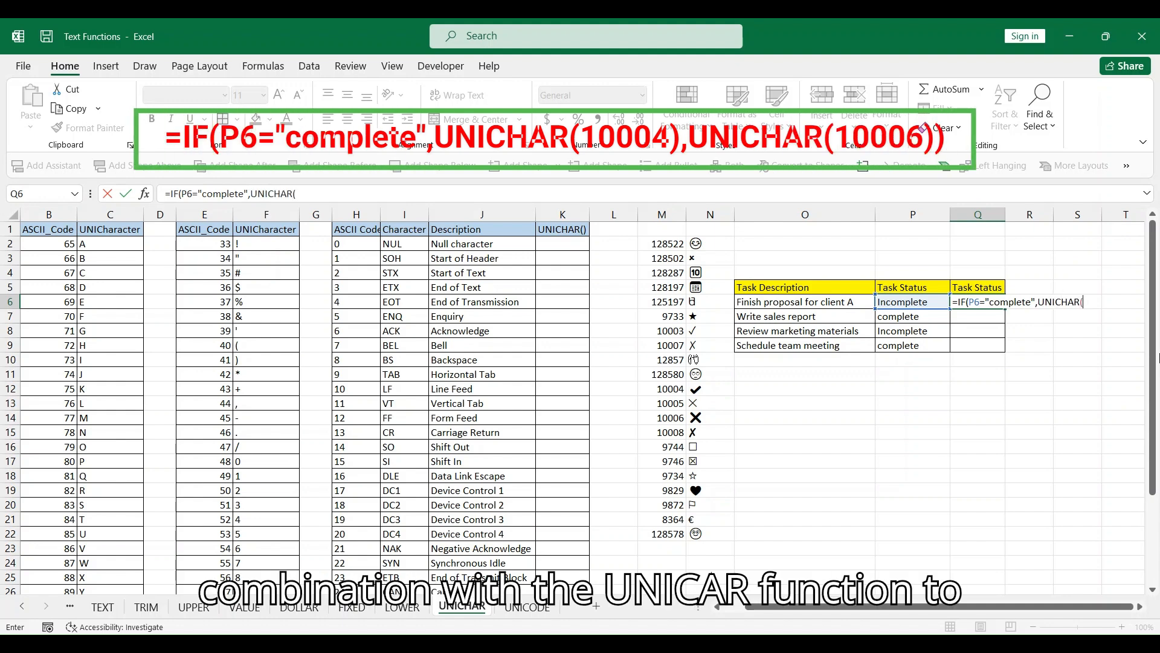
type("10004")
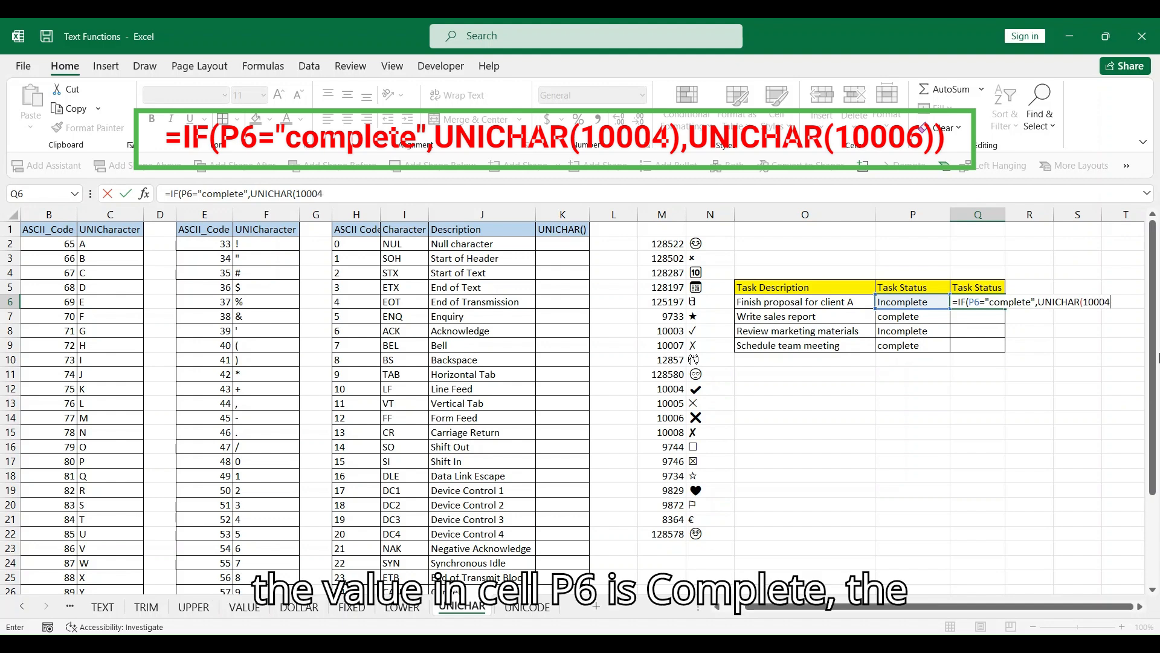
type("),UNICHAR")
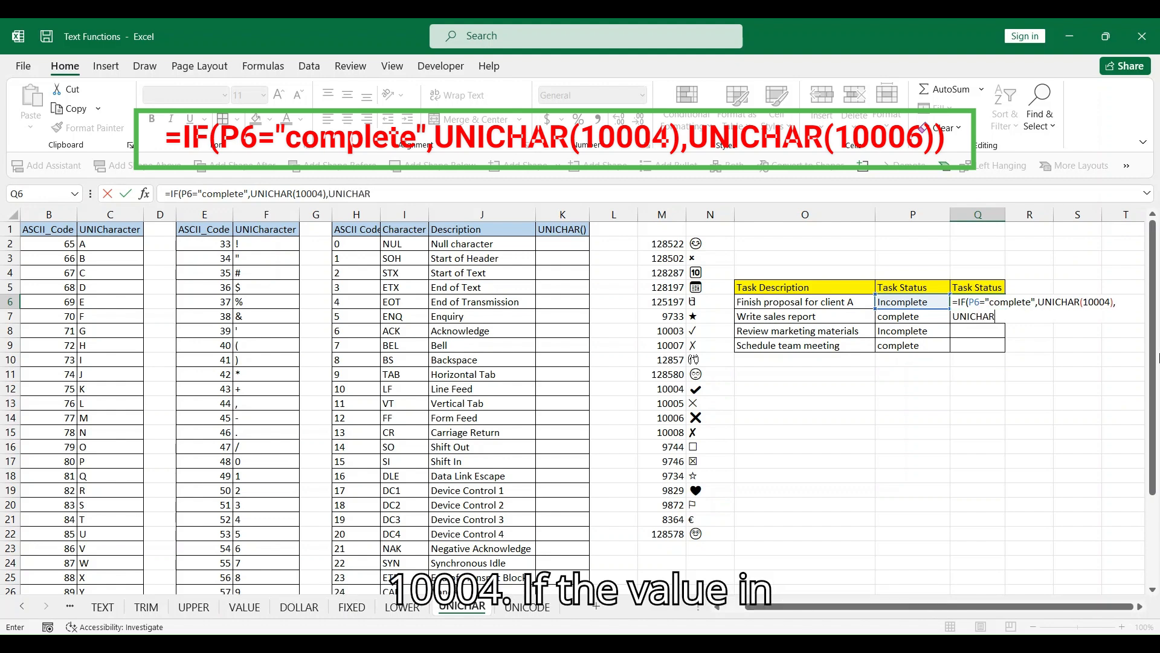
type("(")
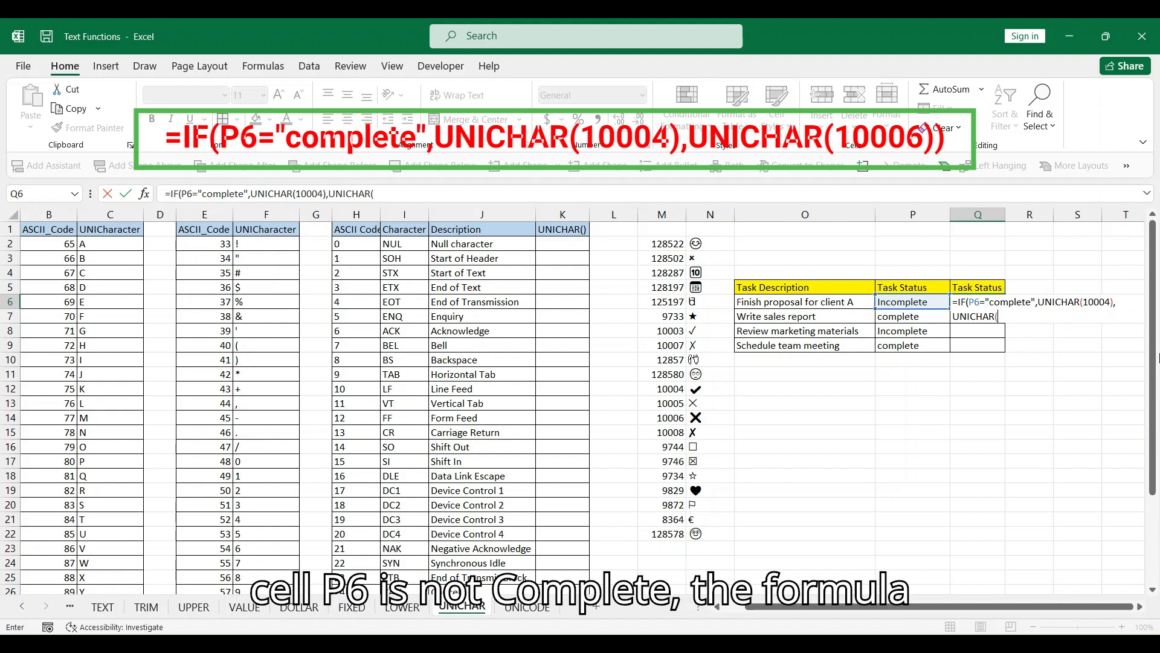
type("10006))")
key("Return")
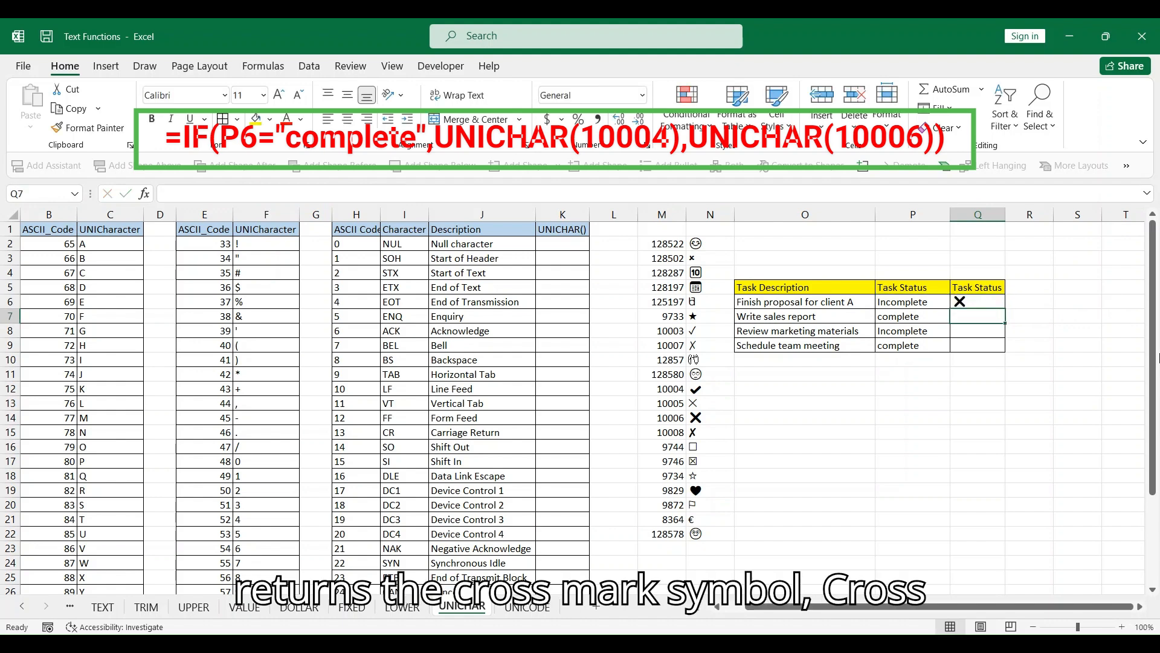
Step: Fill the IF formula in Q6 down to Q9 and check the last task's symbol against its status
left_click(974, 301)
left_click_drag(1005, 308, 1005, 346)
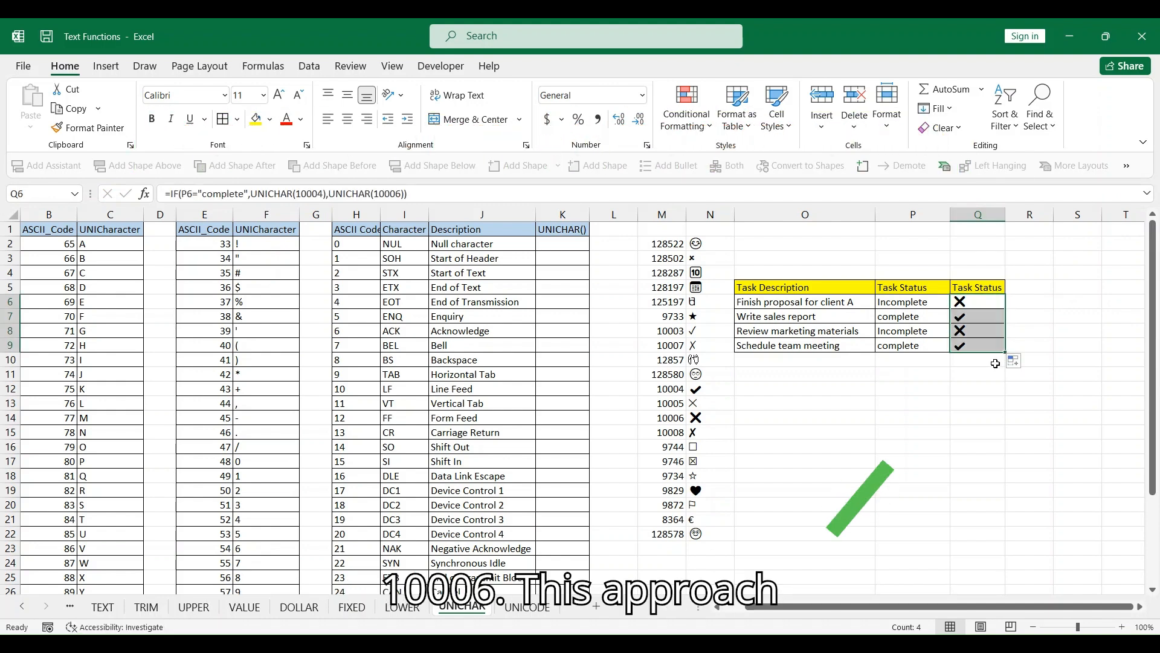
left_click(967, 347)
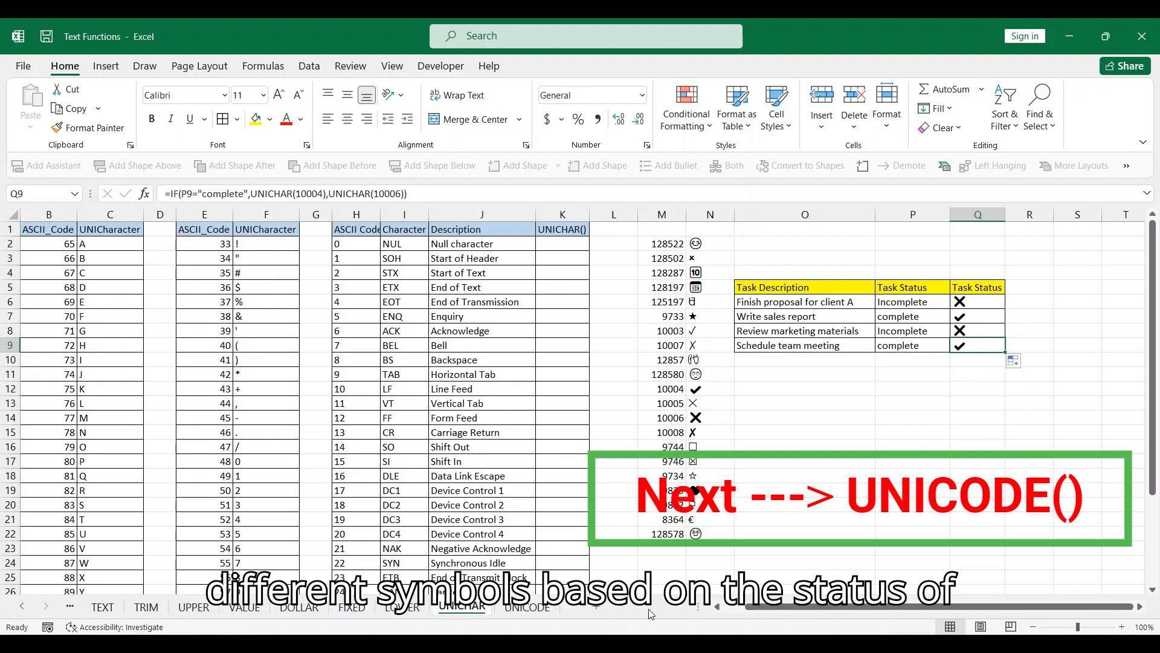
left_click_drag(912, 345, 960, 344)
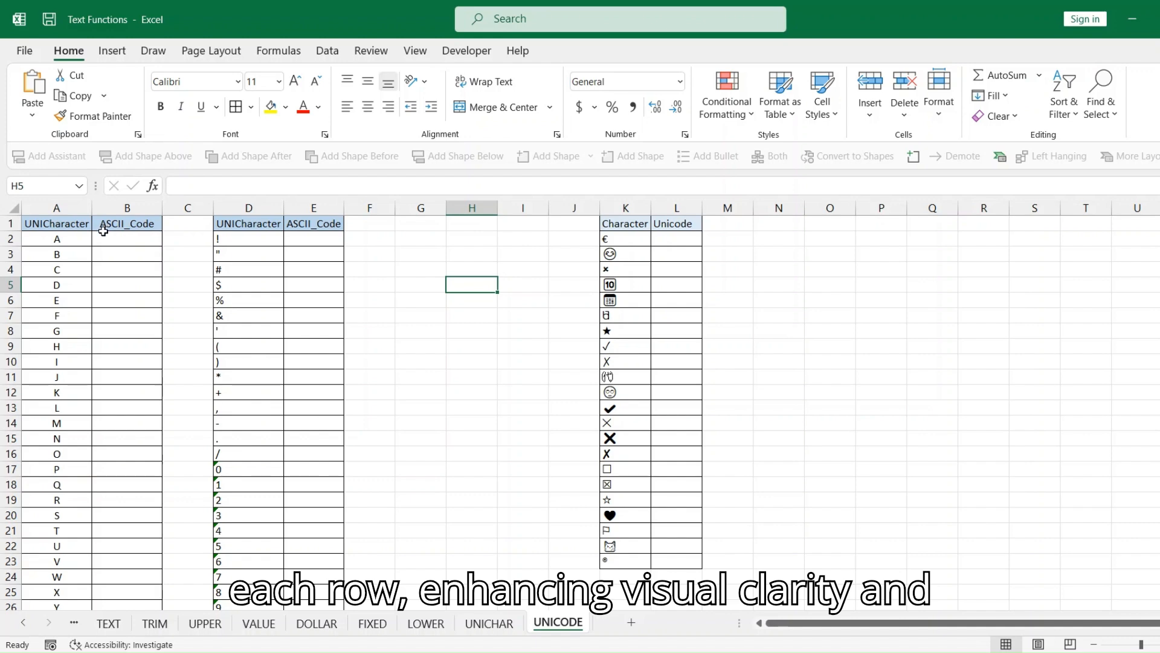
Step: Enter =UNICODE(A2) in cell B2 of the first ASCII_Code column
left_click(56, 238)
left_click(127, 239)
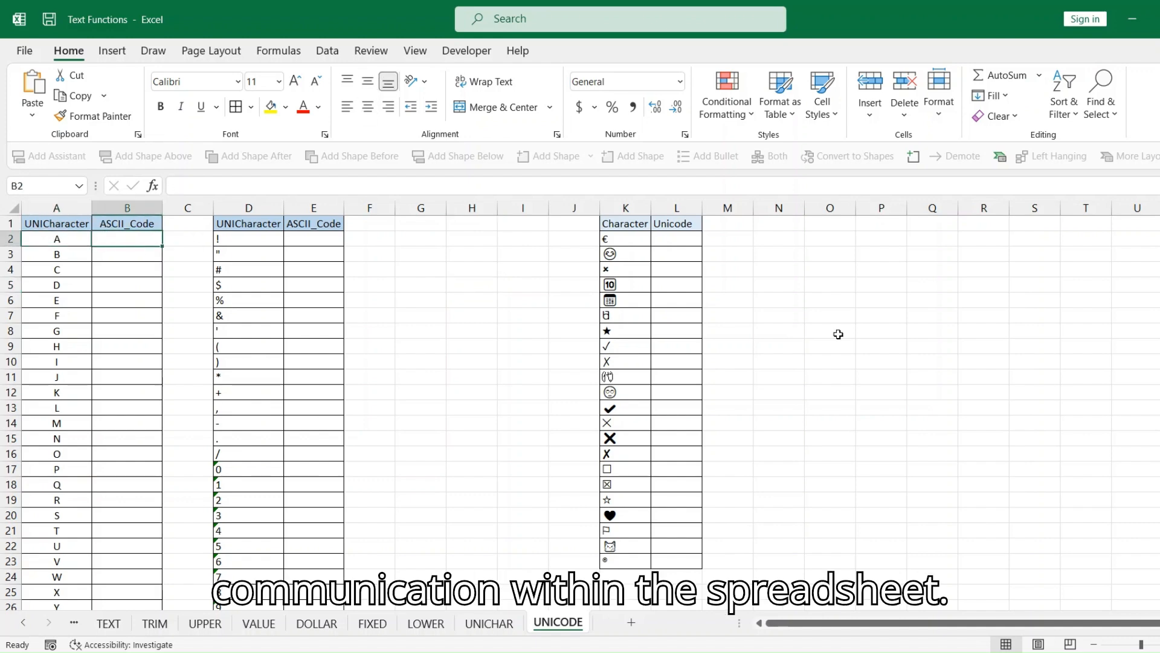
type("=UNICODE(")
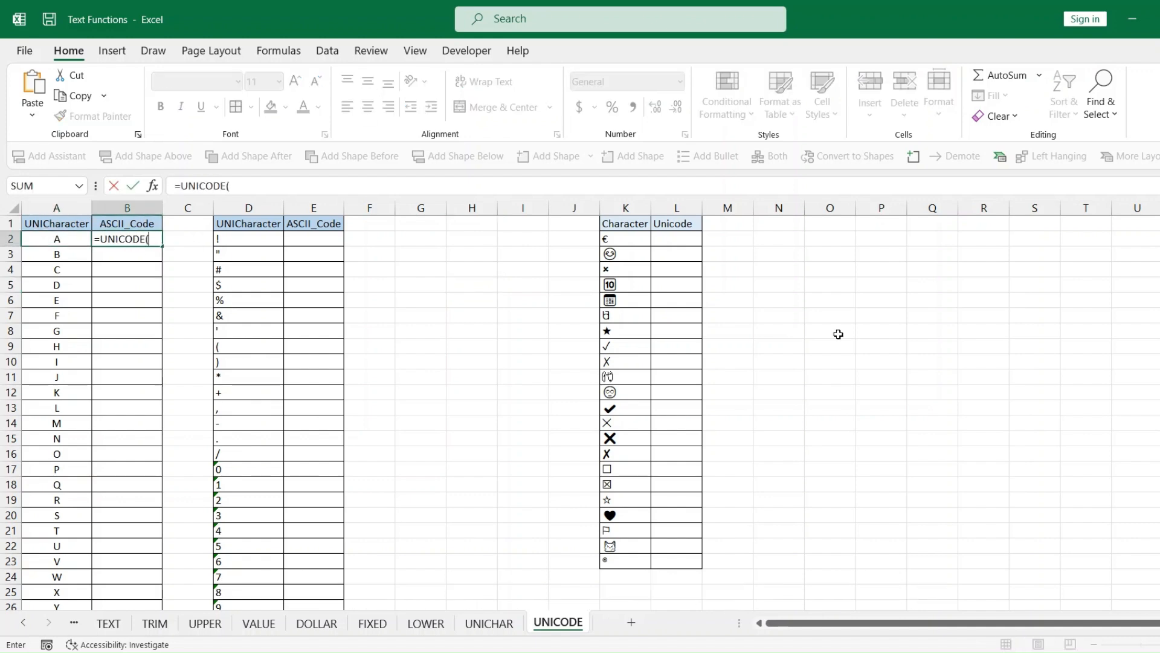
key("Left")
type(")")
key("Return")
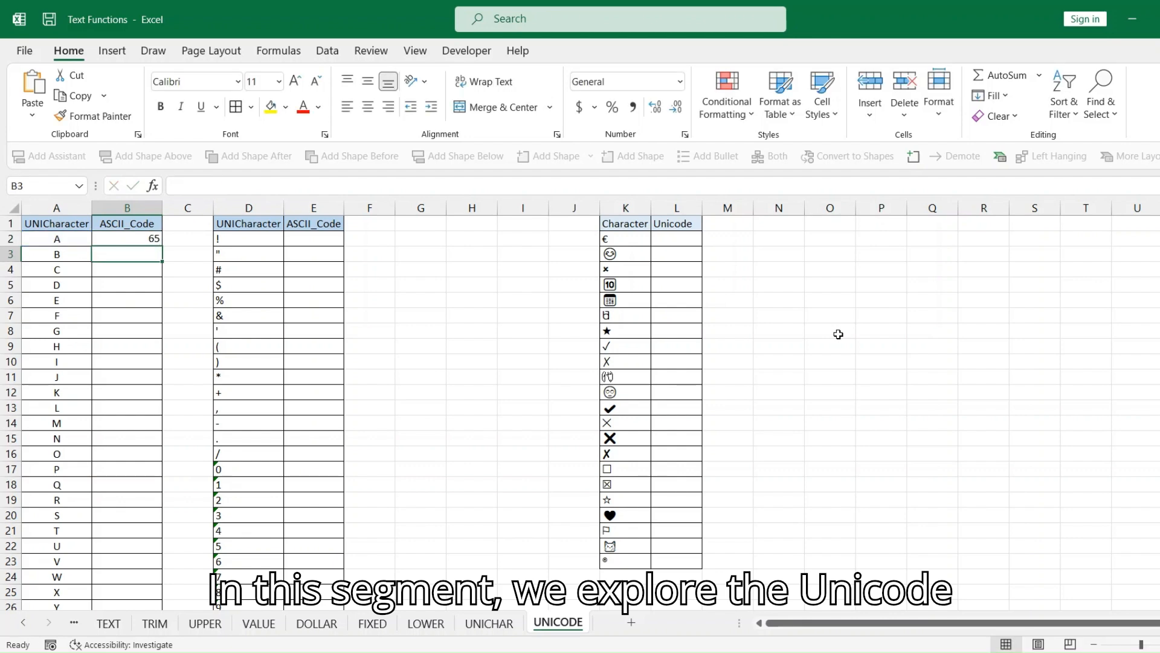
Step: Fill the UNICODE formula in B2 down to B27 and check the codes against the letters in column A
left_click(145, 238)
double_click(162, 247)
left_click(83, 241)
left_click(121, 241)
left_click(73, 258)
left_click(129, 256)
scroll(103, 423, "down", 3)
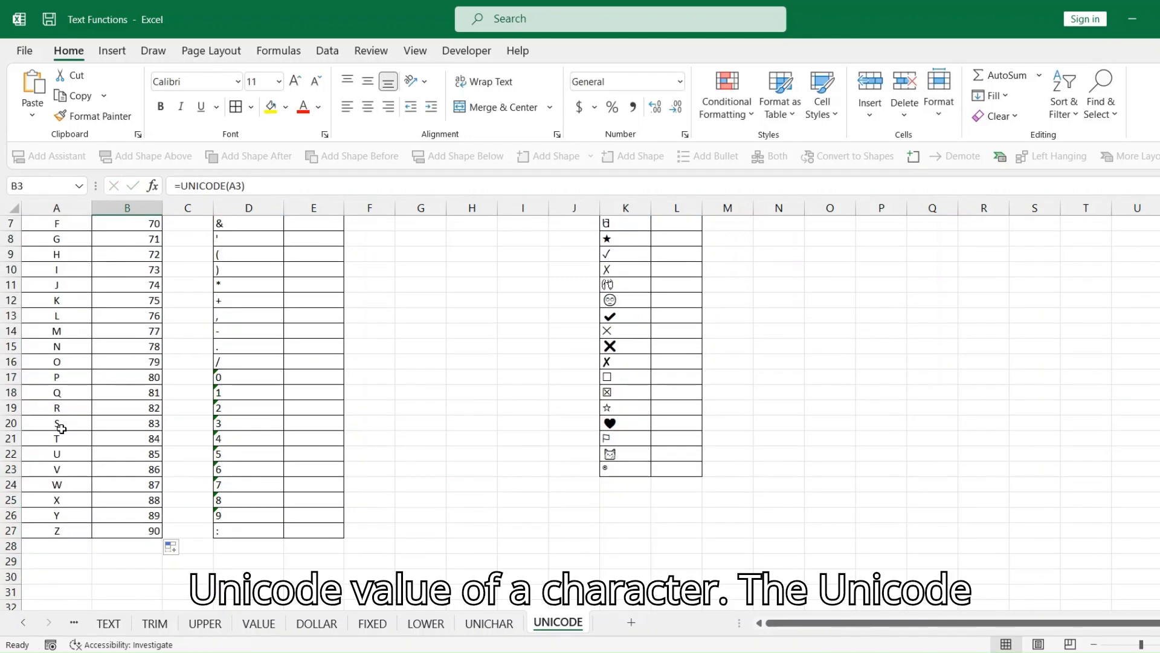
left_click(119, 484)
scroll(313, 385, "up", 3)
Step: Enter =UNICODE(D2) in cell E2 of the second ASCII_Code column
left_click(308, 240)
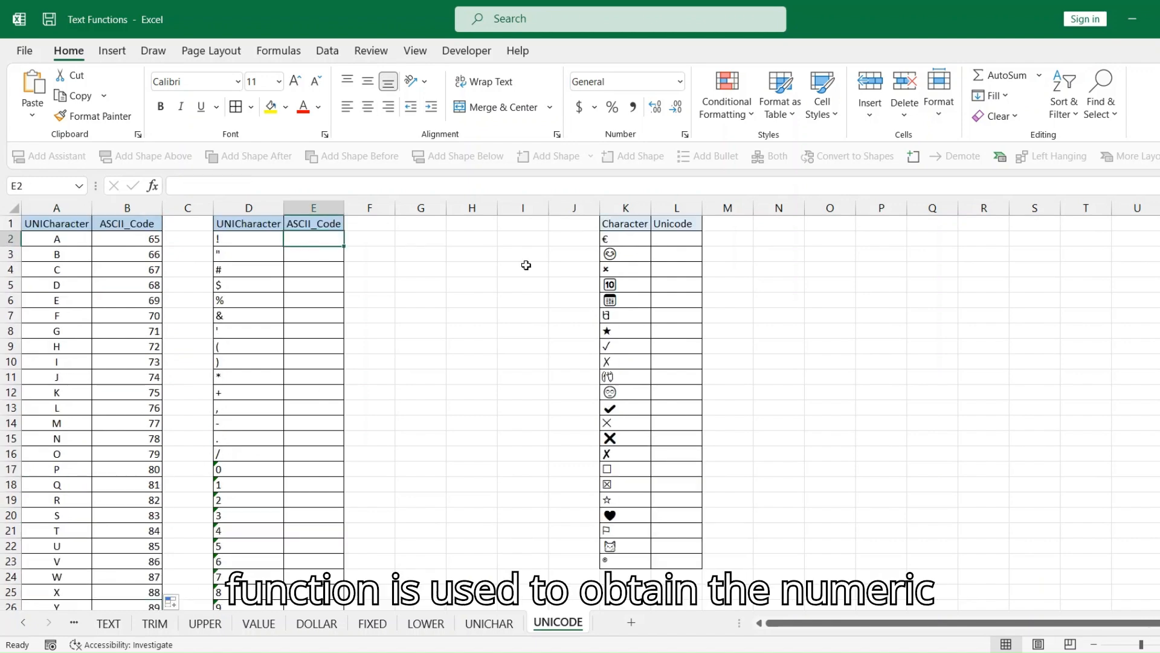
type("=UNICODE")
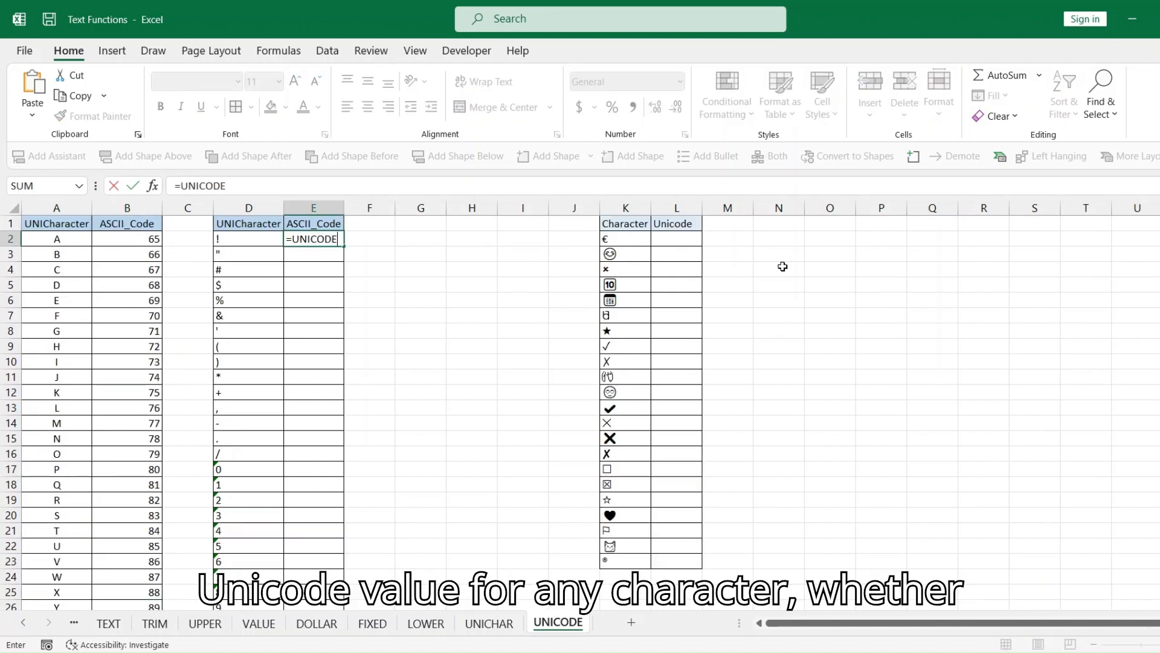
type("(D2)")
key("Return")
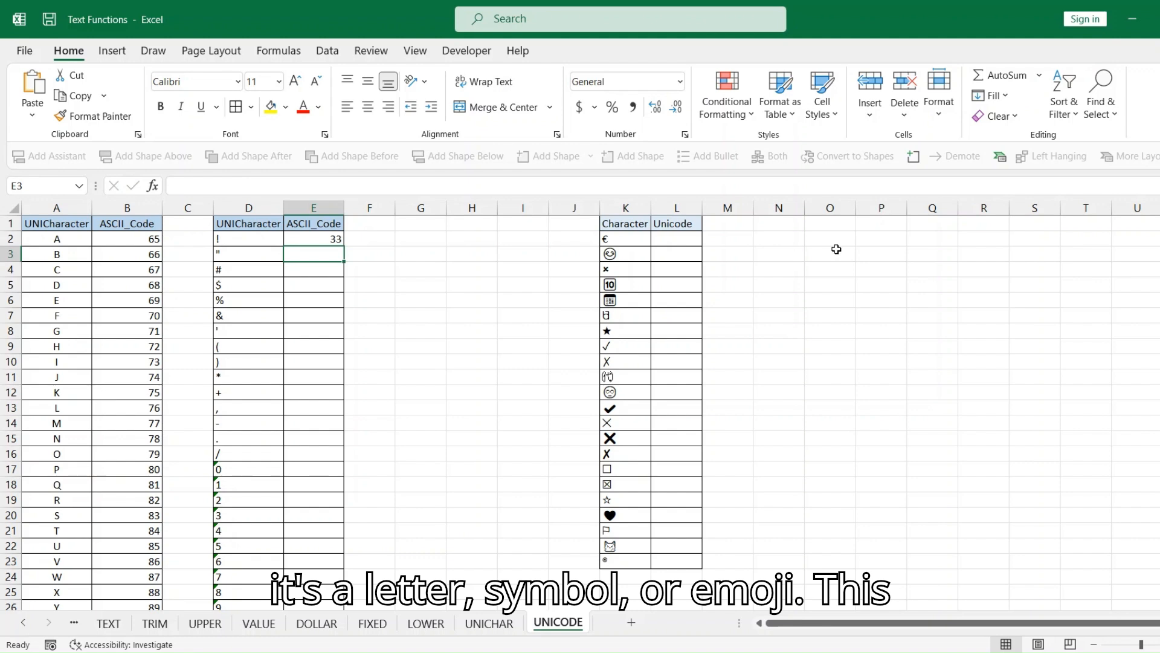
Step: Fill the formula in E2 down to E27 and look over the codes down to the last row
left_click(336, 237)
double_click(343, 246)
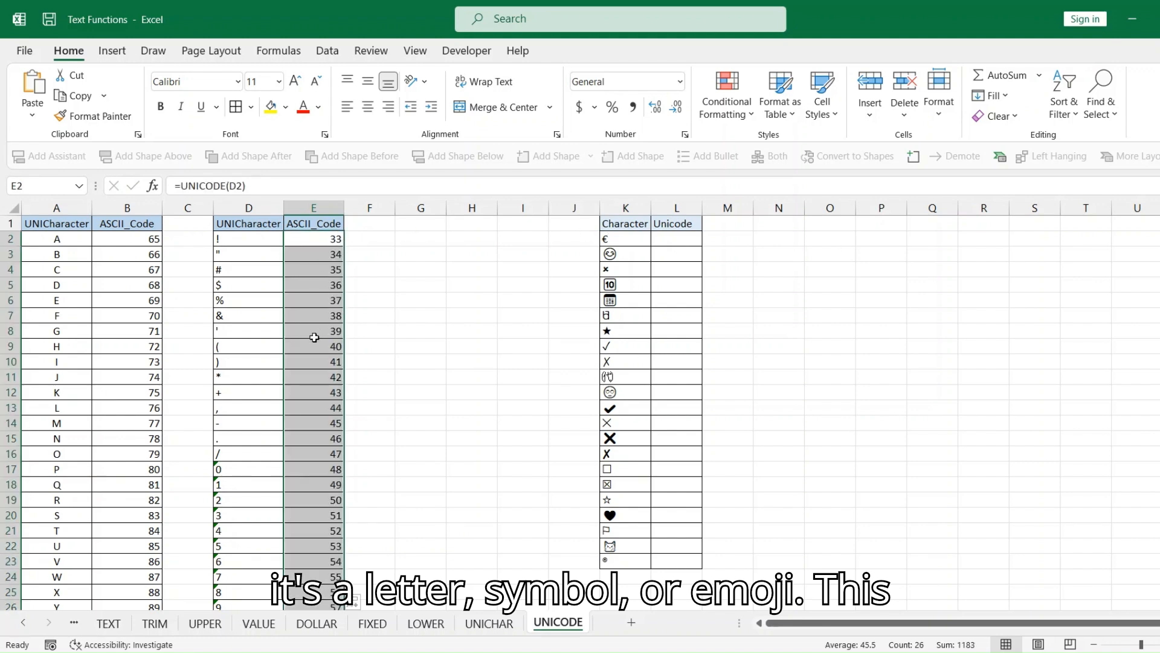
scroll(315, 341, "down", 3)
scroll(315, 341, "up", 3)
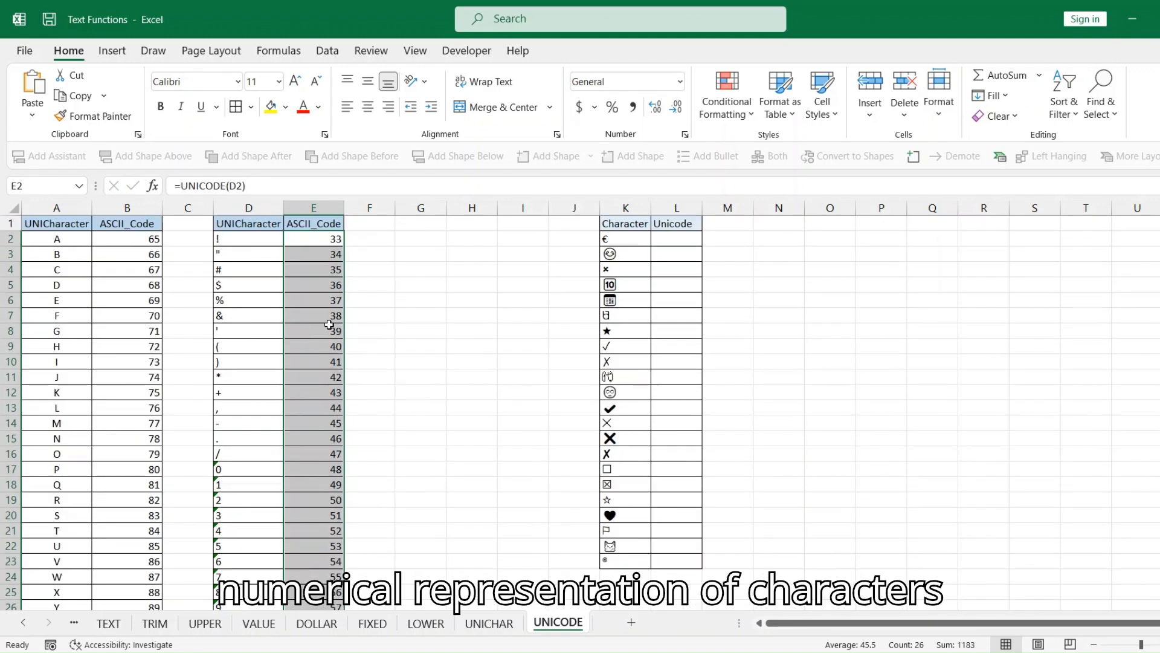
Step: Enter =UNICODE(K2) in cell L2 of the Unicode column and fill it down to L23
left_click(668, 237)
type("=U")
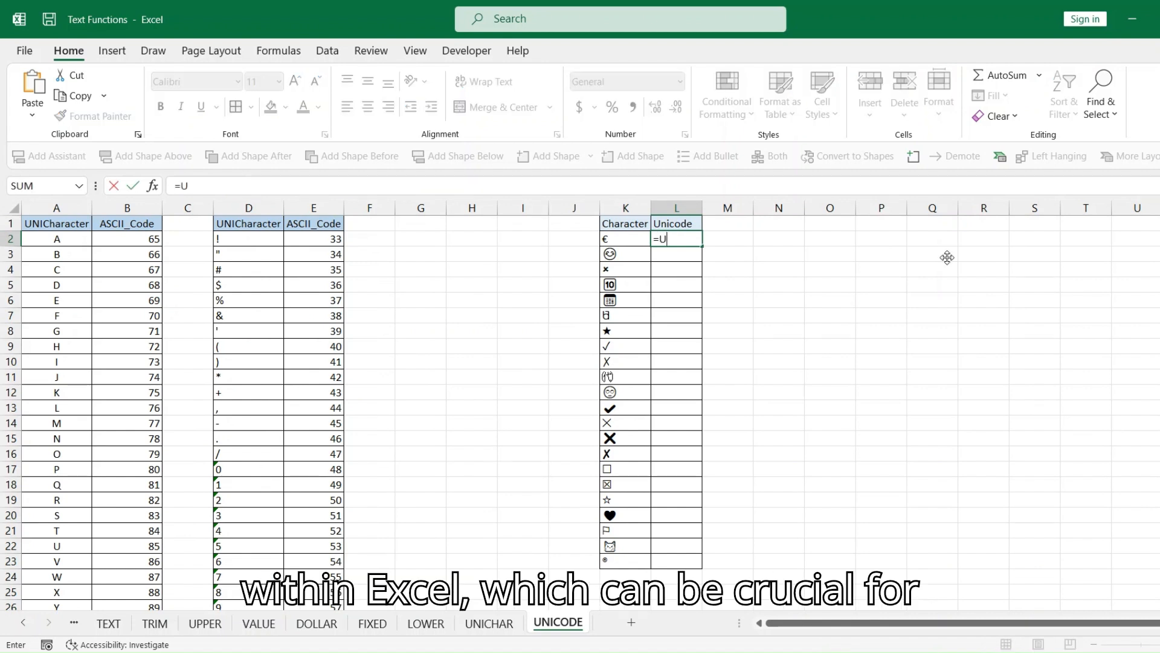
type("NICODE")
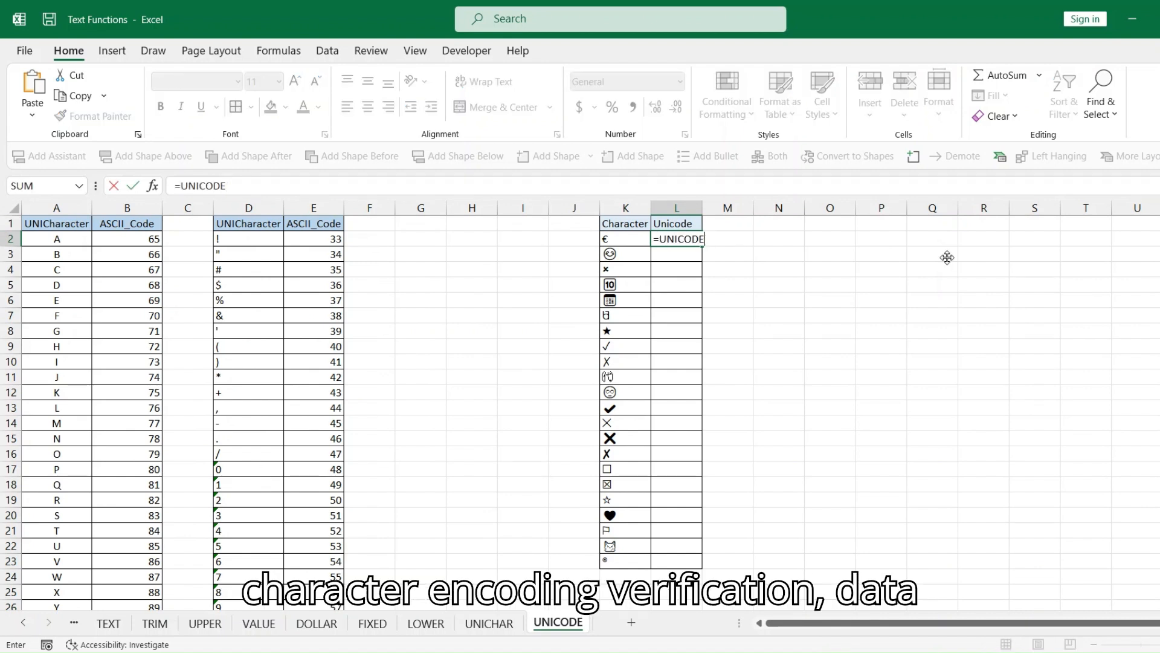
type("(K2)")
key("Return")
left_click(694, 241)
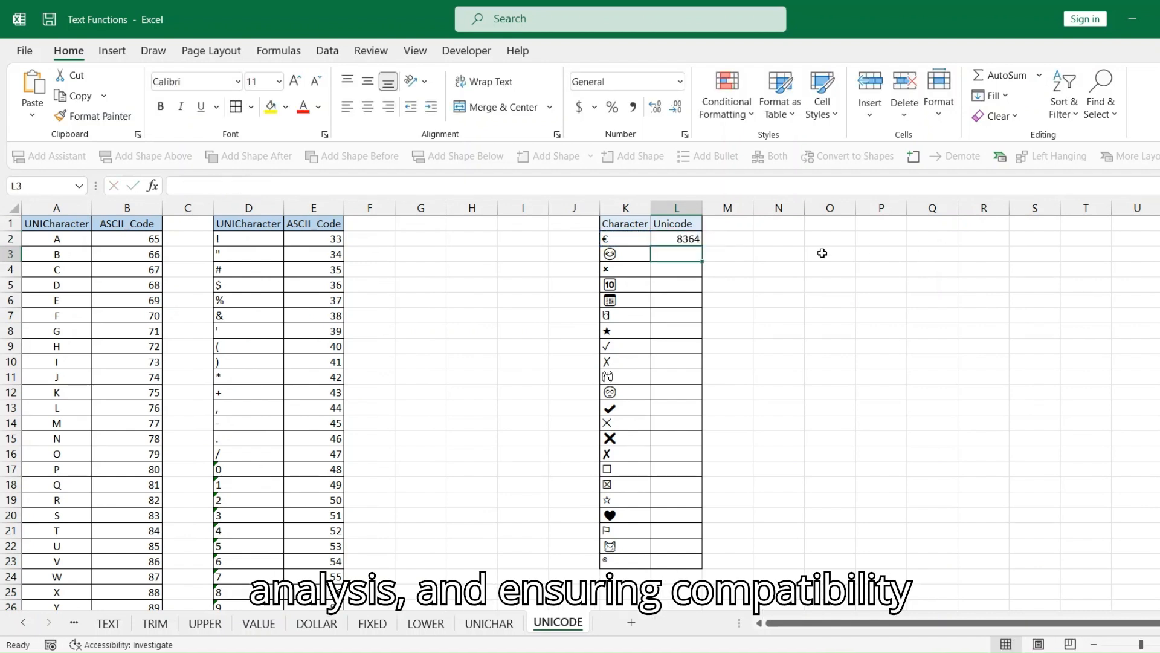
double_click(703, 245)
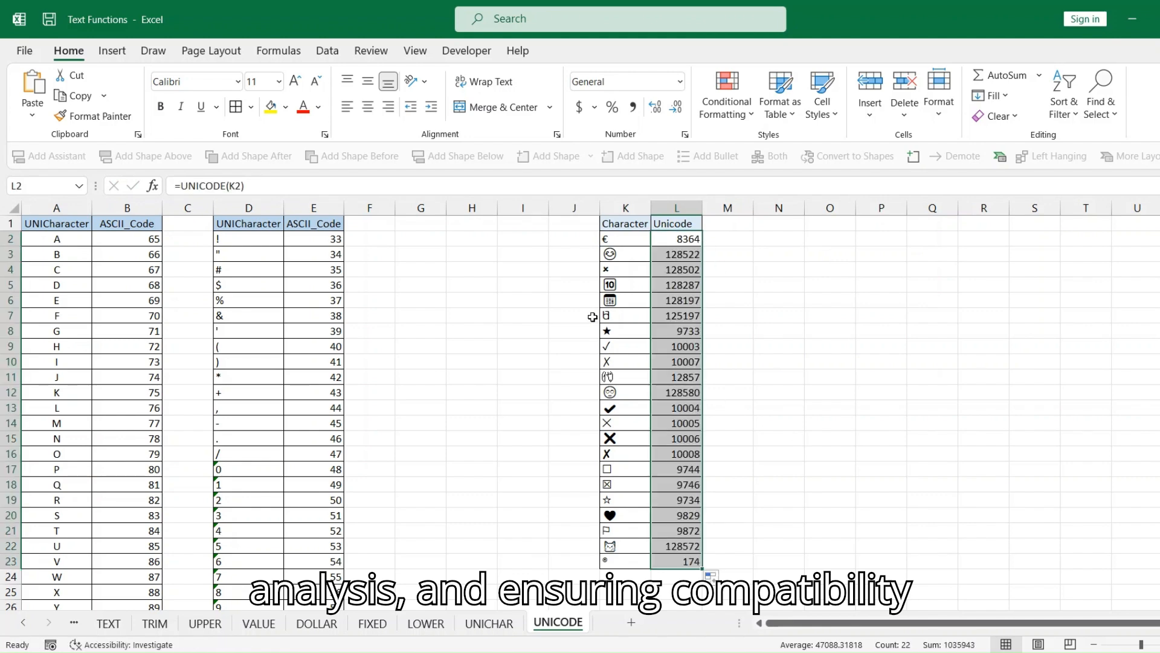
Step: Test the code of the K5 symbol by entering =UNICHAR(128287) in cell J5, adding the missing equals sign
left_click(611, 286)
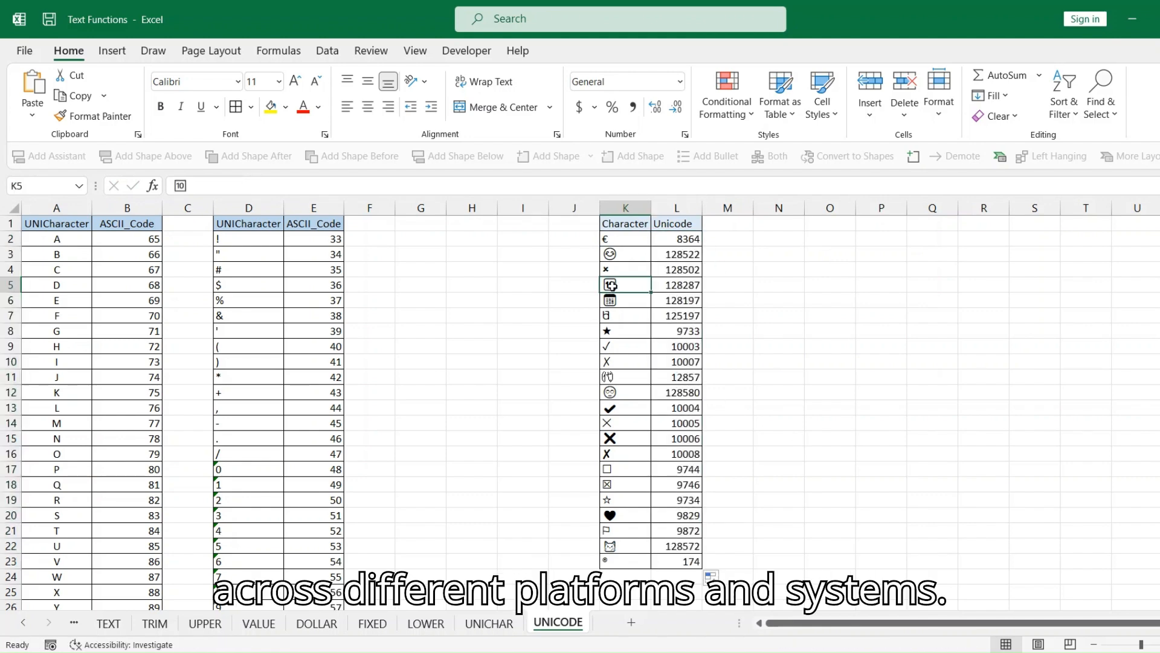
left_click(560, 285)
type("UNICHAR(")
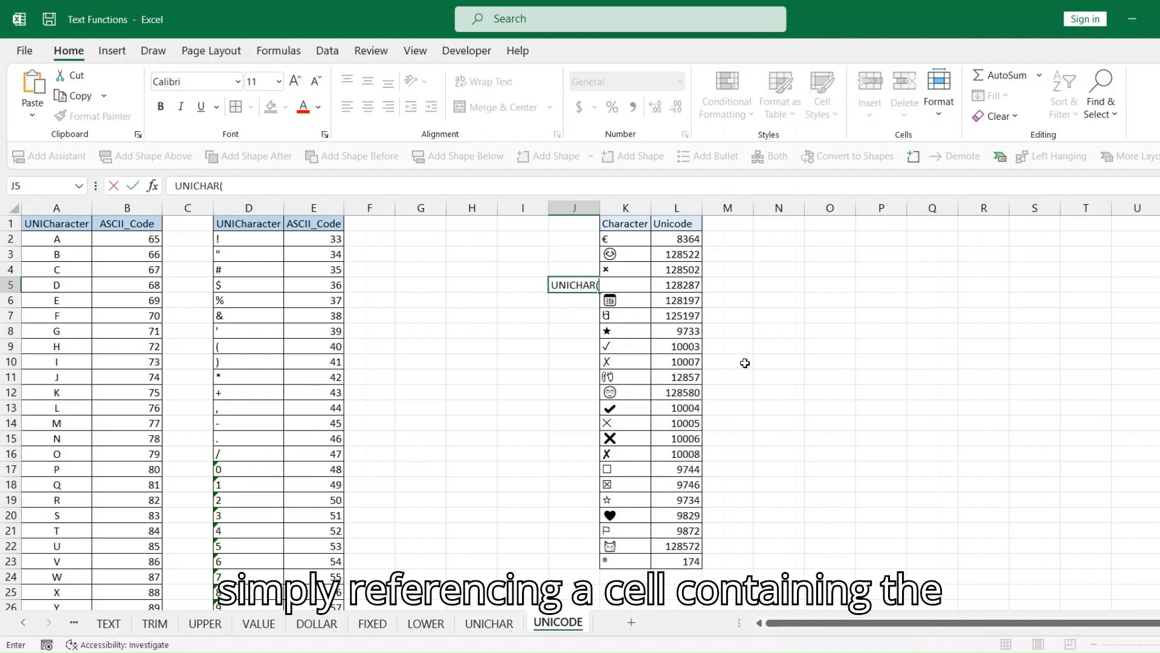
type("128")
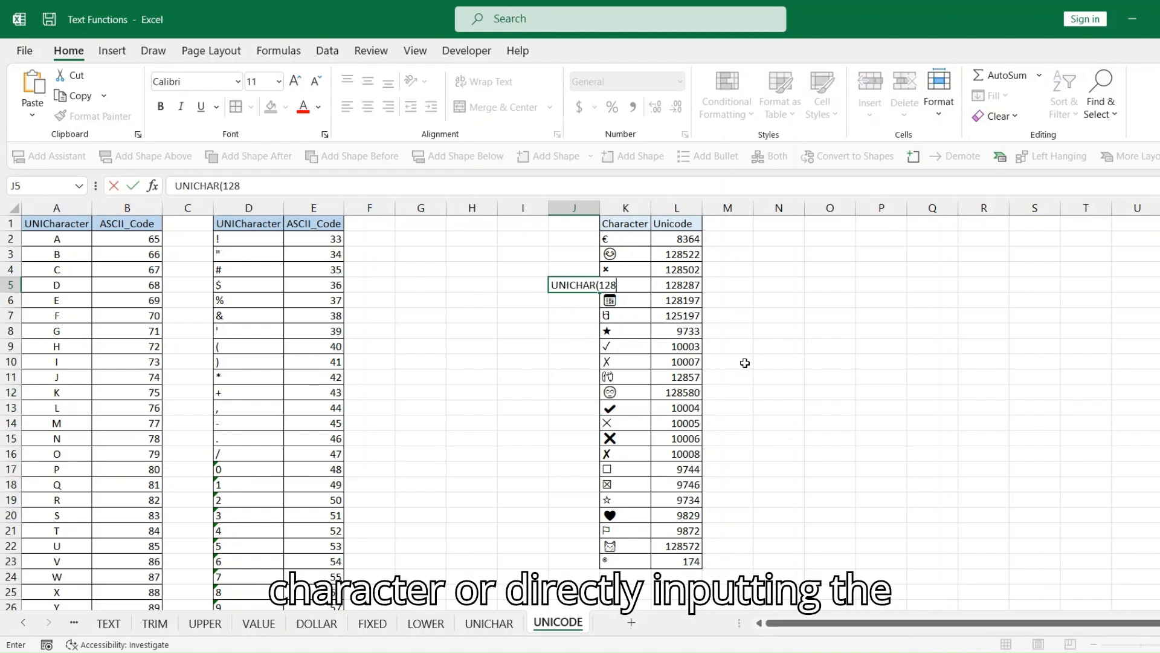
type("287")
key("Return")
double_click(582, 284)
left_click(550, 285)
type("=")
key("Return")
left_click(590, 284)
Step: Test the code of the K12 emoji by entering =UNICHAR(128580) in cell J12
left_click(573, 391)
type("=UN")
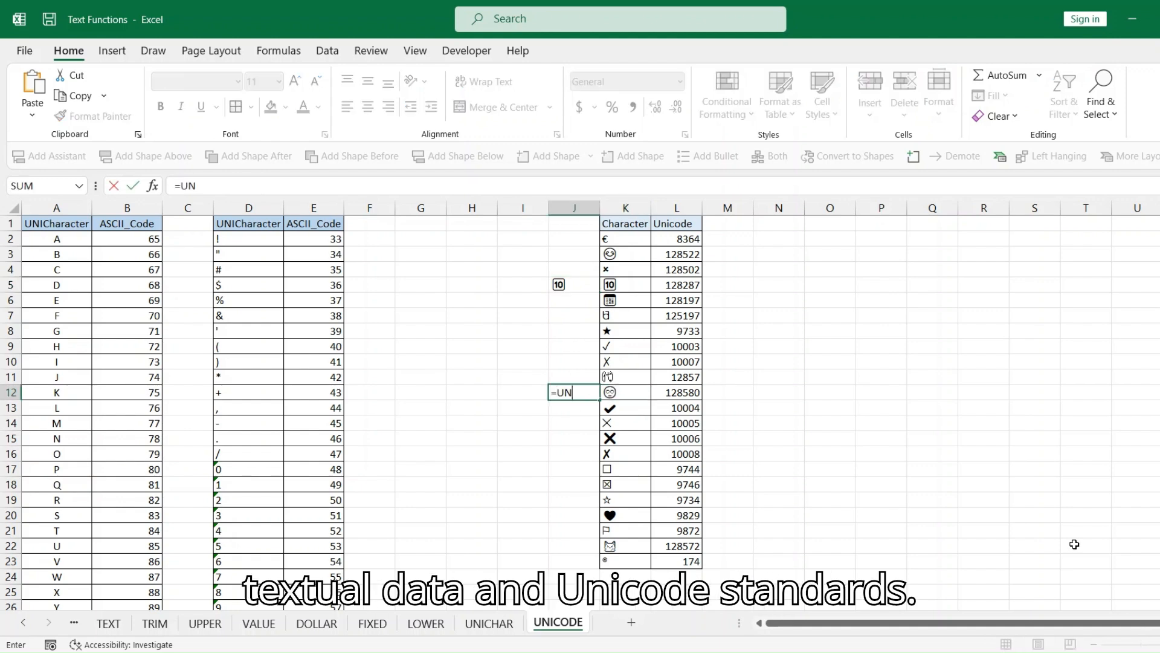
type("ICHAR(128")
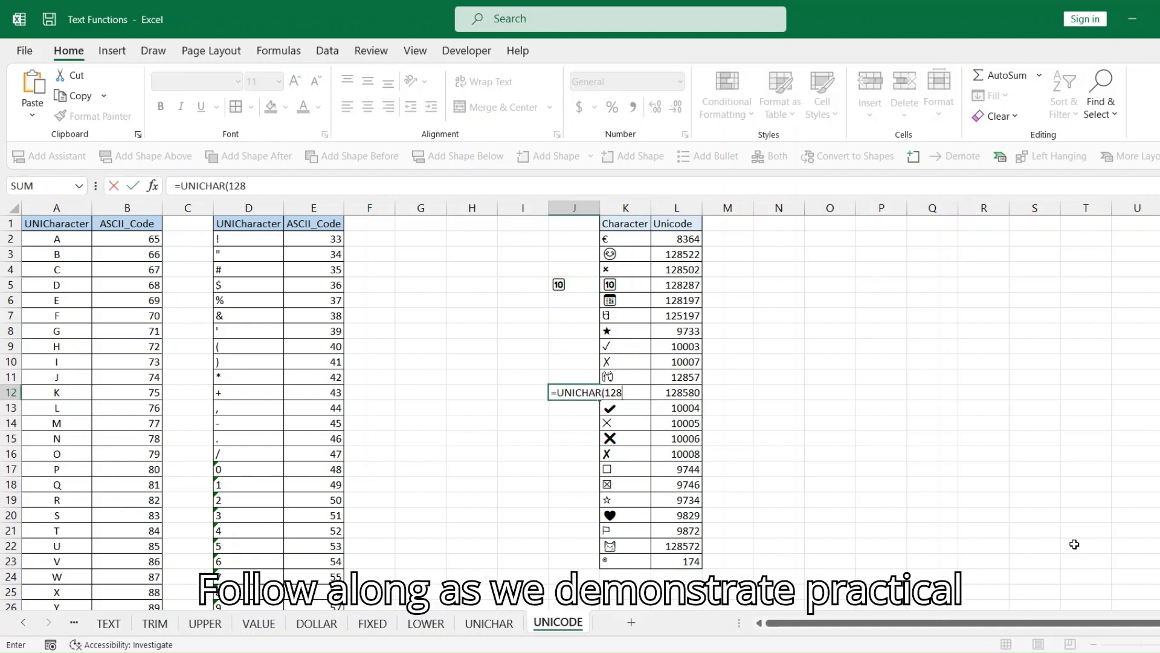
type("580")
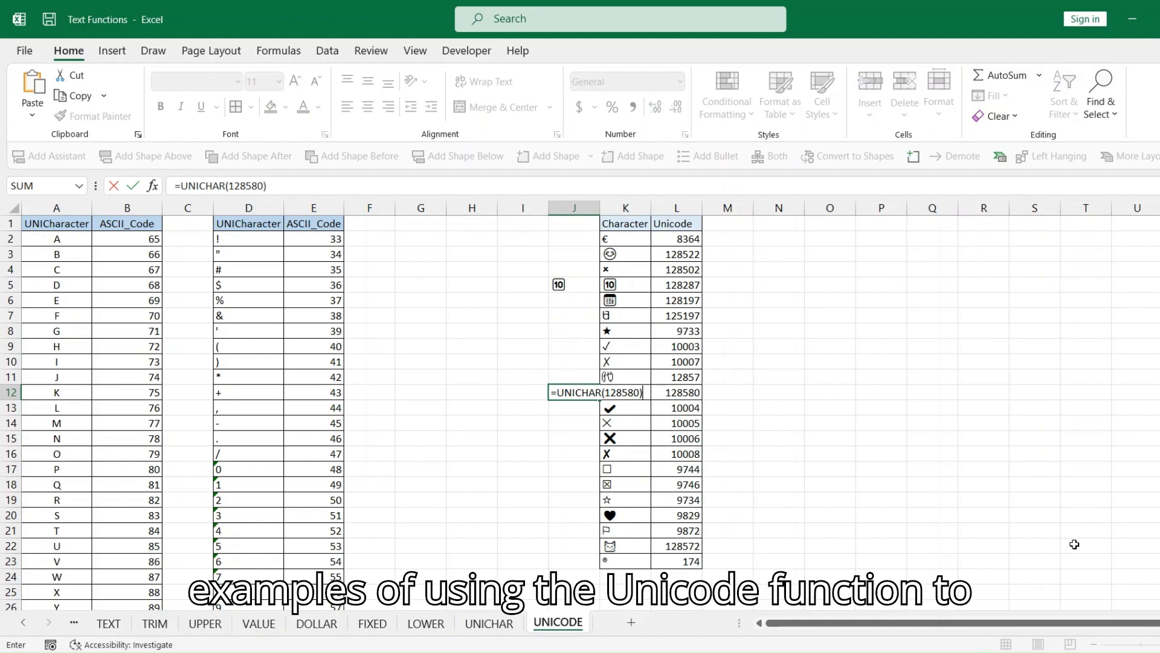
key("Return")
Step: Fill the empty cell J3 down column J to clear the UNICHAR tests in J5 and J12
left_click(565, 254)
left_click_drag(598, 264, 513, 481)
left_click(513, 471)
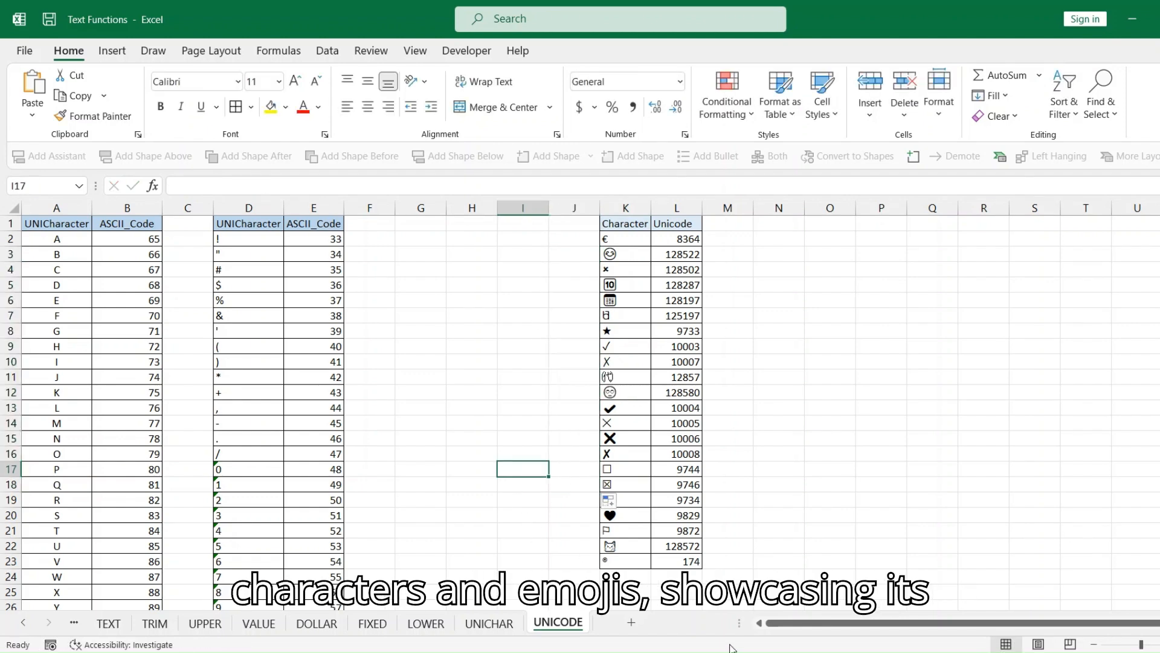
Step: Compare the symbols in column K with their codes in column L, checking rows 19, 20, 21 and 23
left_click(620, 516)
left_click(689, 515)
left_click(612, 526)
left_click(633, 500)
left_click(716, 502)
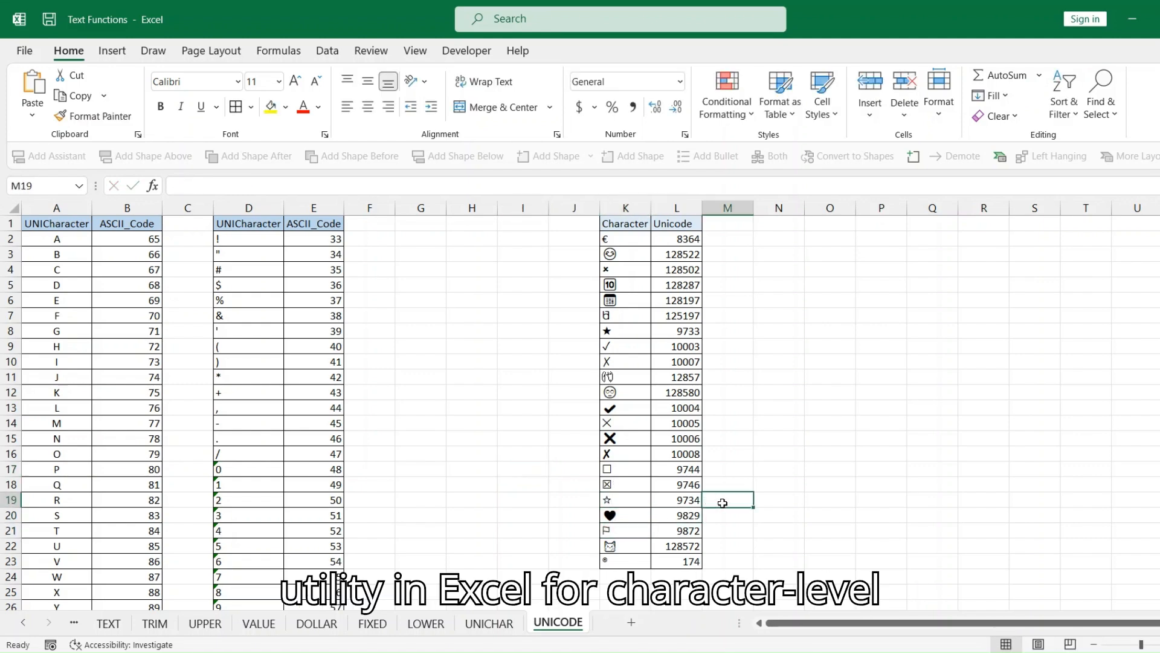
left_click(609, 532)
left_click(637, 564)
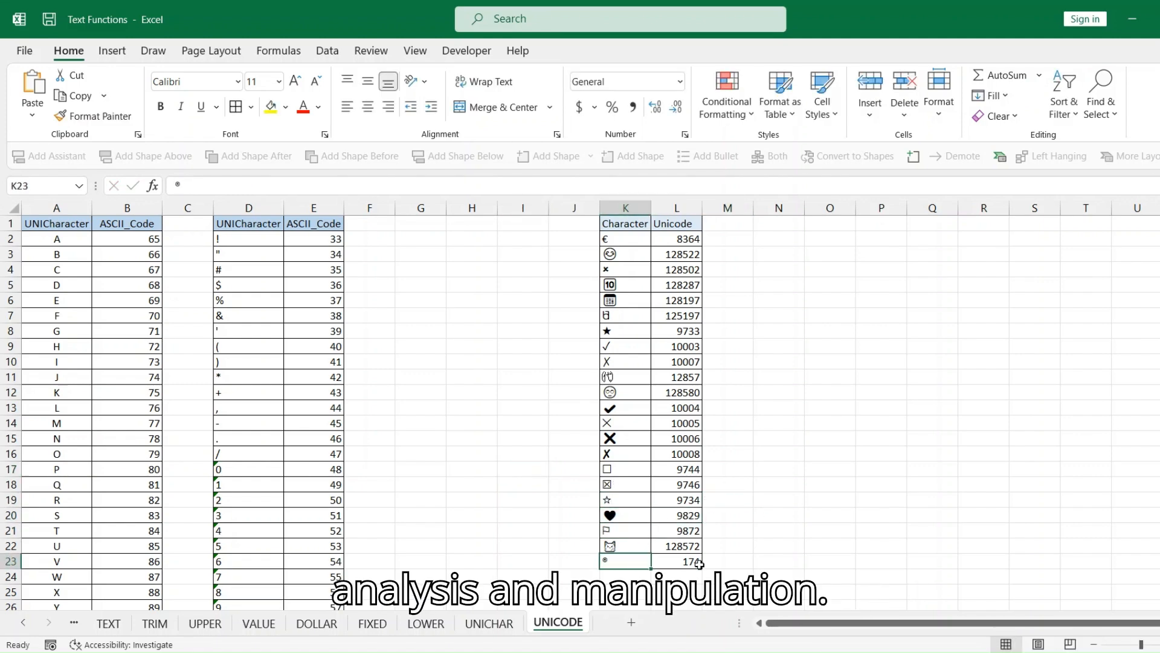